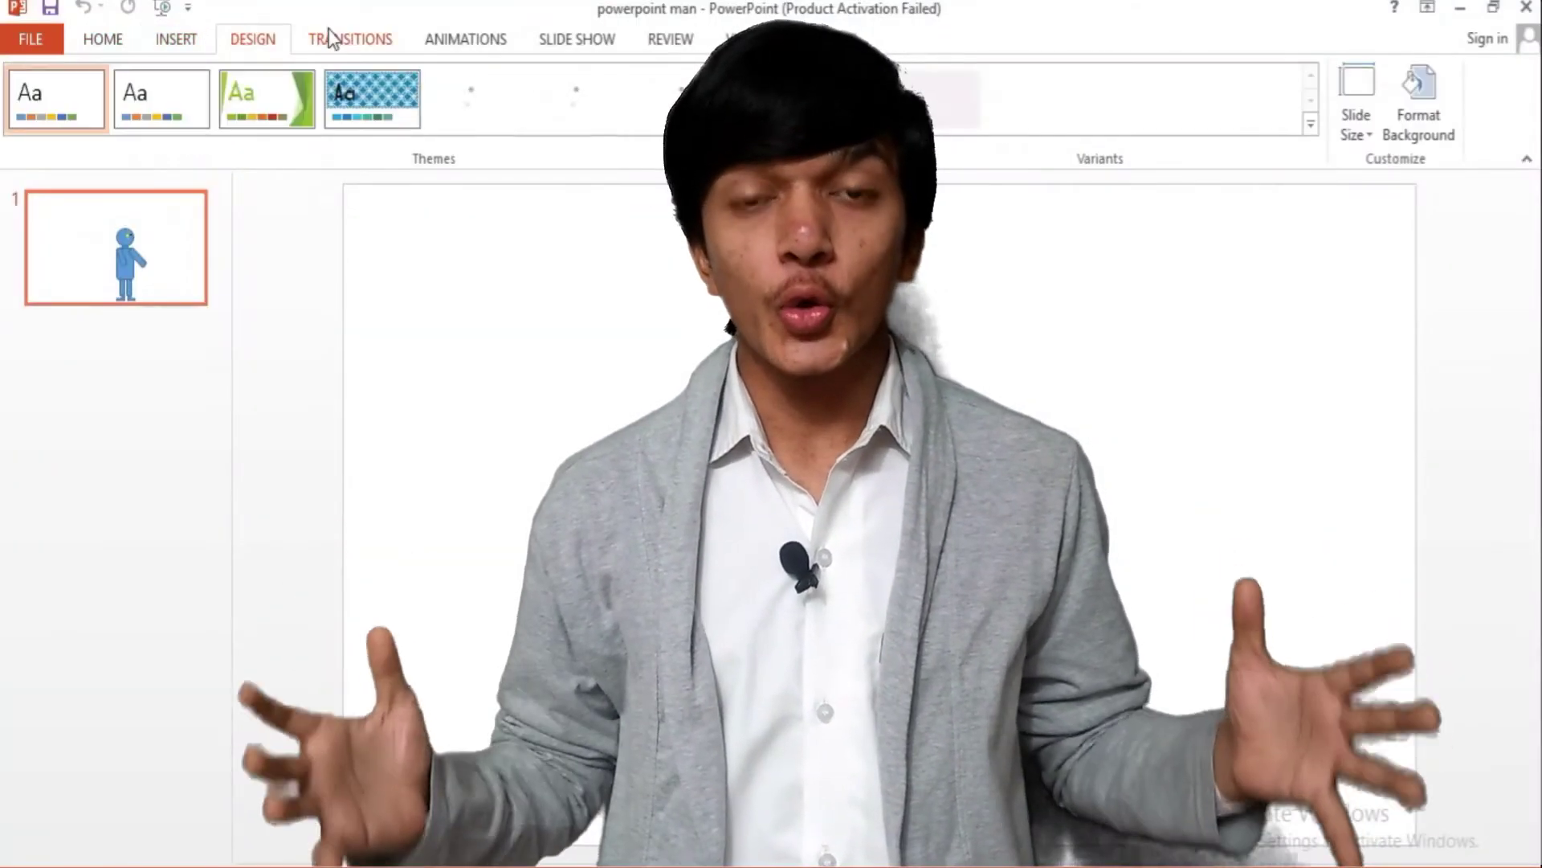
- Try several entrance animation effects, ending on Split
{"action": "left_click", "coordinate": [465, 38]}
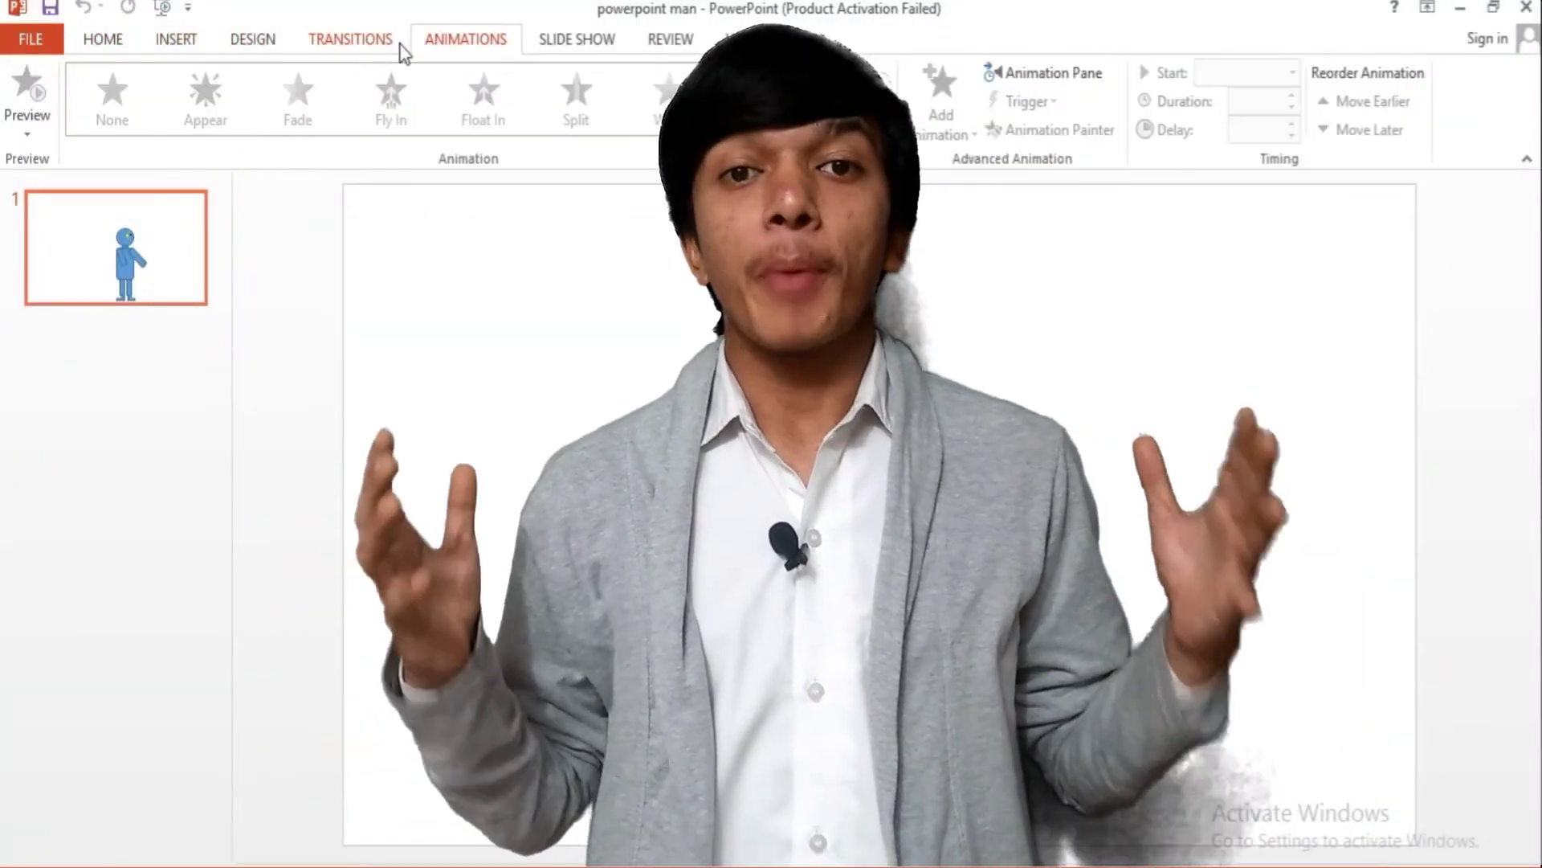
{"action": "left_click", "coordinate": [480, 100]}
{"action": "left_click", "coordinate": [574, 98]}
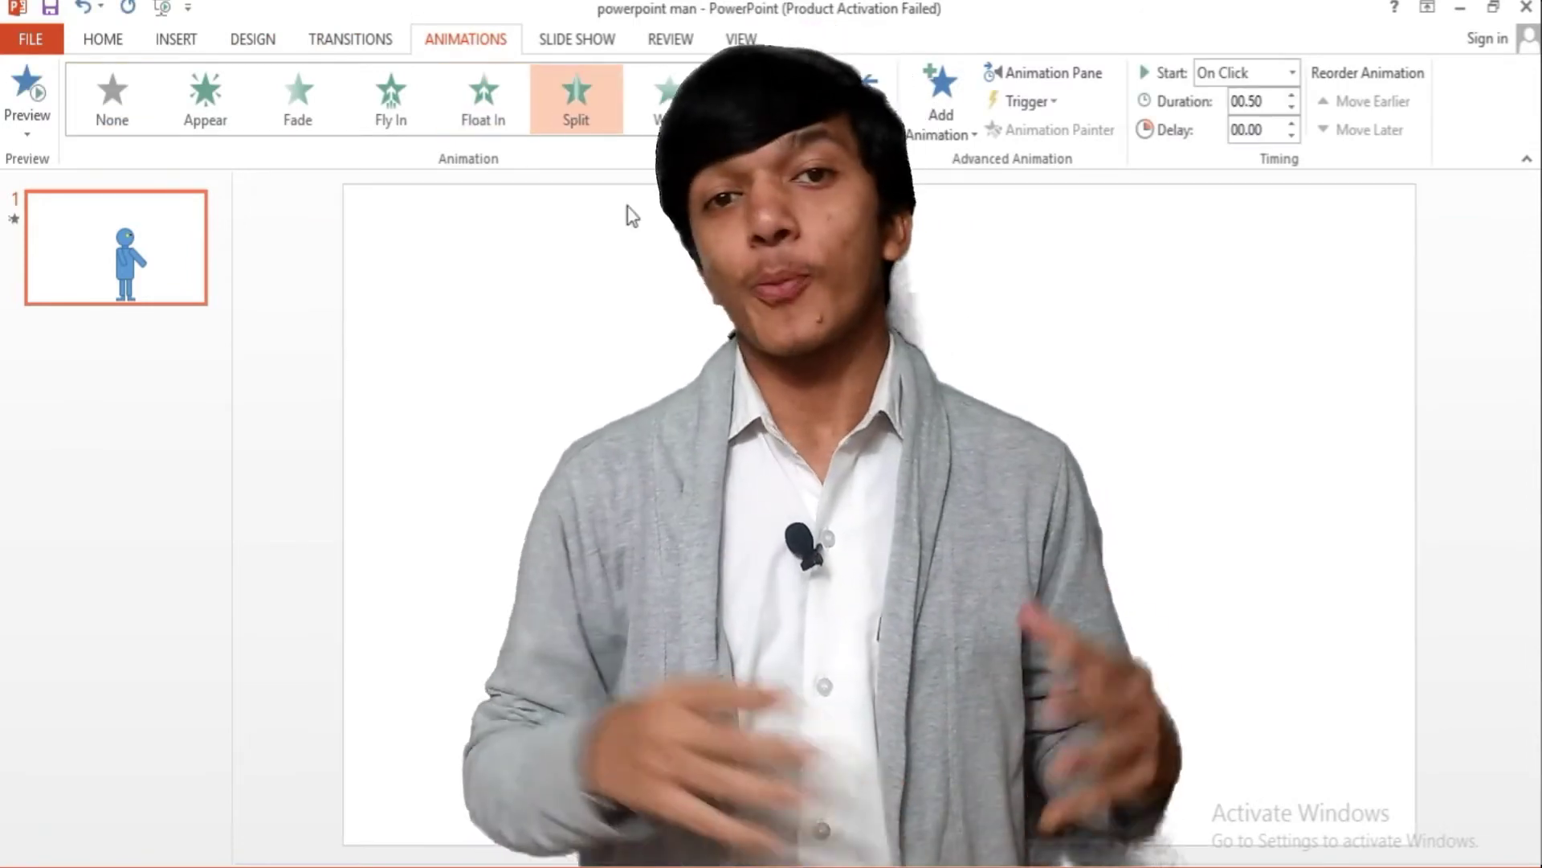
{"action": "left_click", "coordinate": [278, 117]}
{"action": "left_click", "coordinate": [576, 100]}
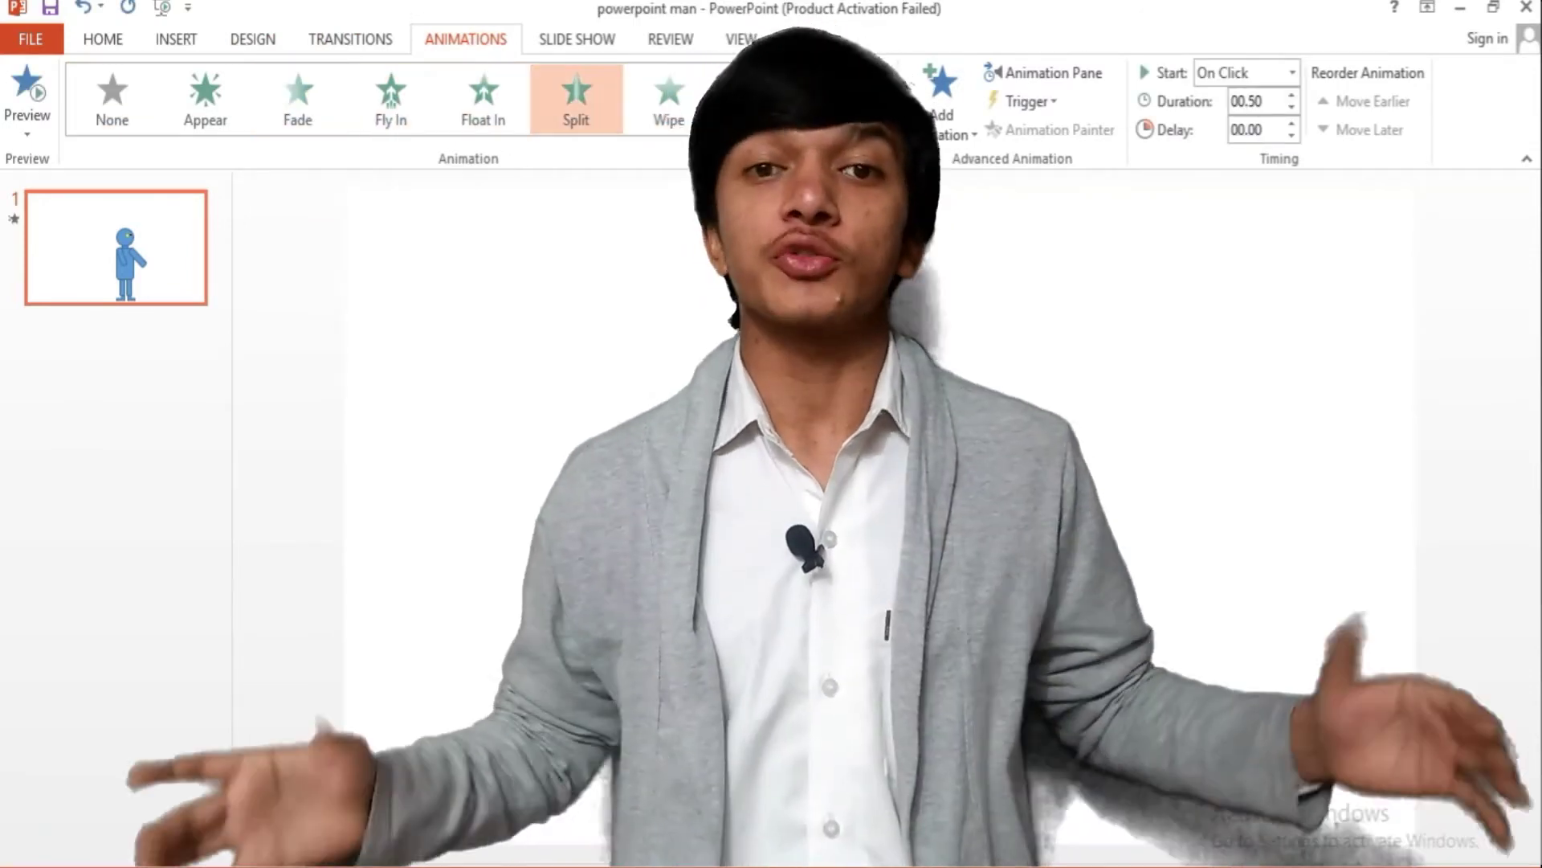
{"action": "left_click", "coordinate": [413, 356]}
- Add a slide, return to the first slide and view the slide show options
{"action": "left_click", "coordinate": [103, 39]}
{"action": "left_click", "coordinate": [204, 125]}
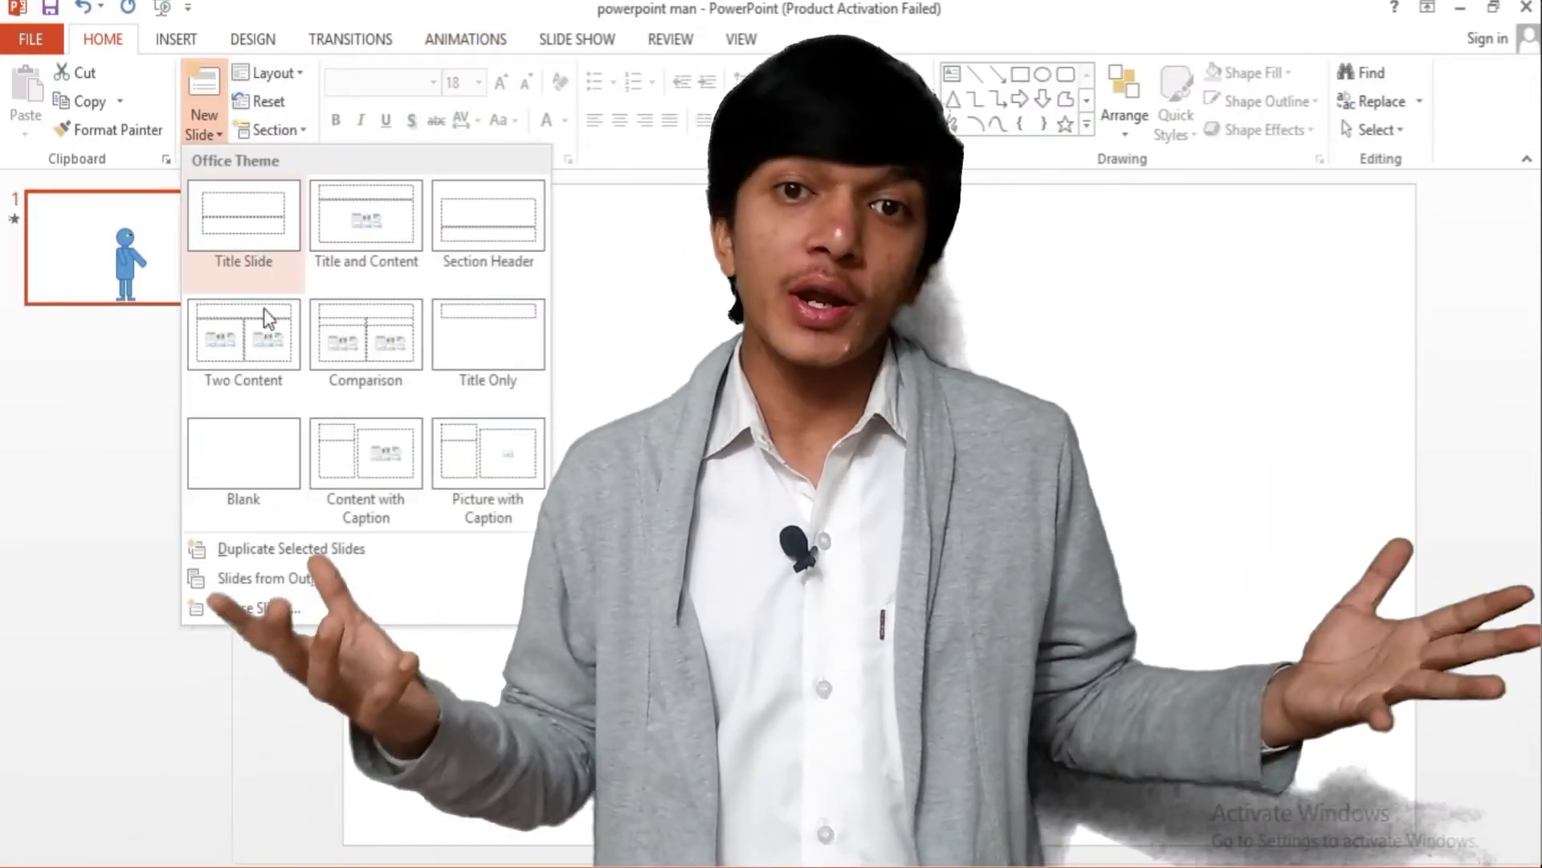
{"action": "left_click", "coordinate": [248, 254]}
{"action": "left_click", "coordinate": [170, 249]}
{"action": "left_click", "coordinate": [576, 38]}
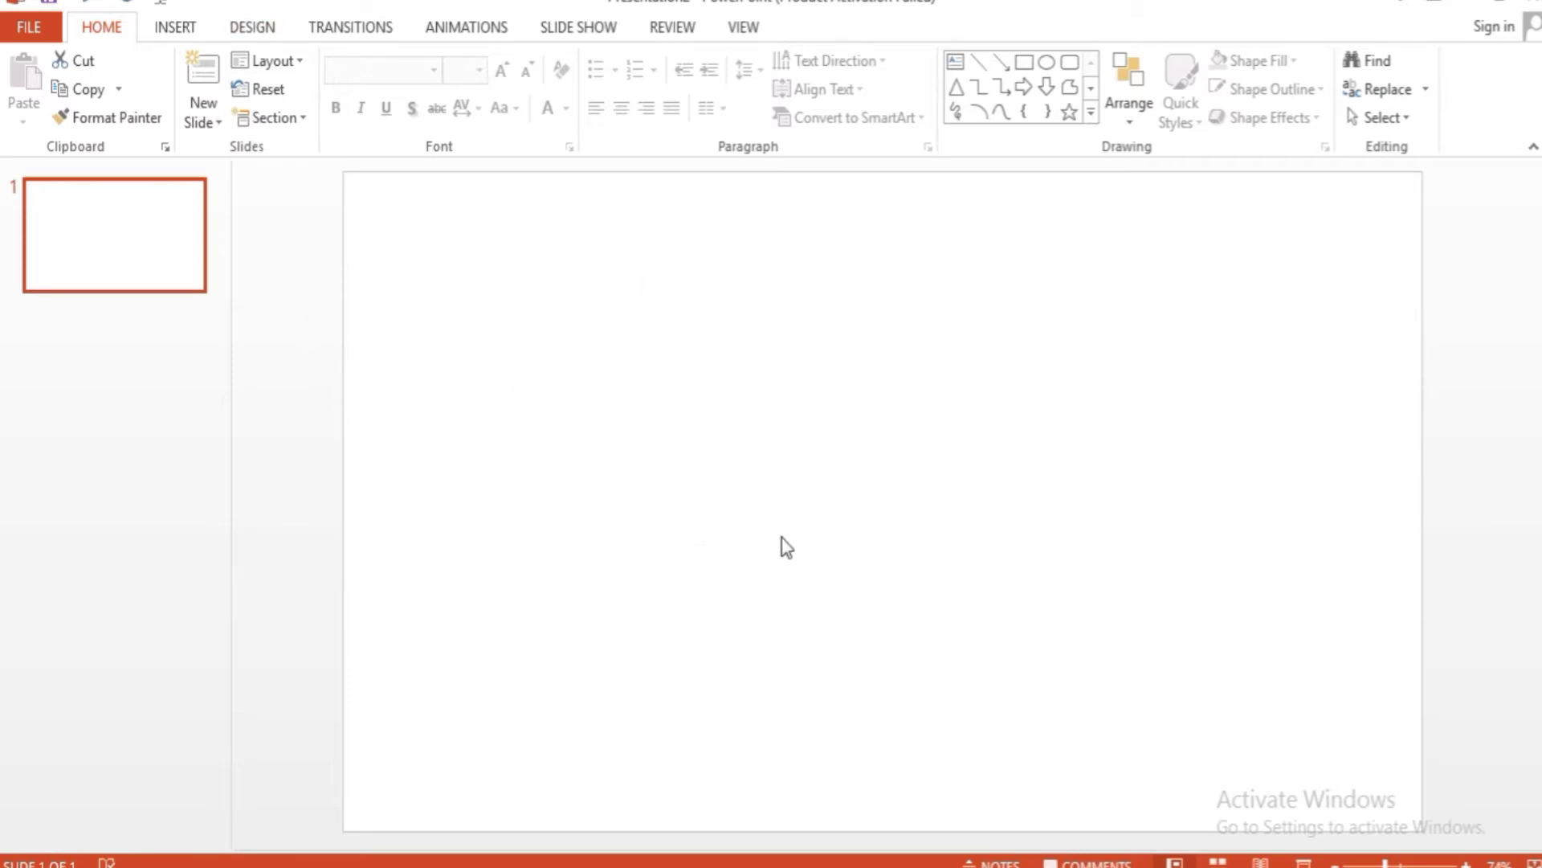
- Set the slide background to a light blue solid fill via Format Background
{"action": "left_click", "coordinate": [176, 29]}
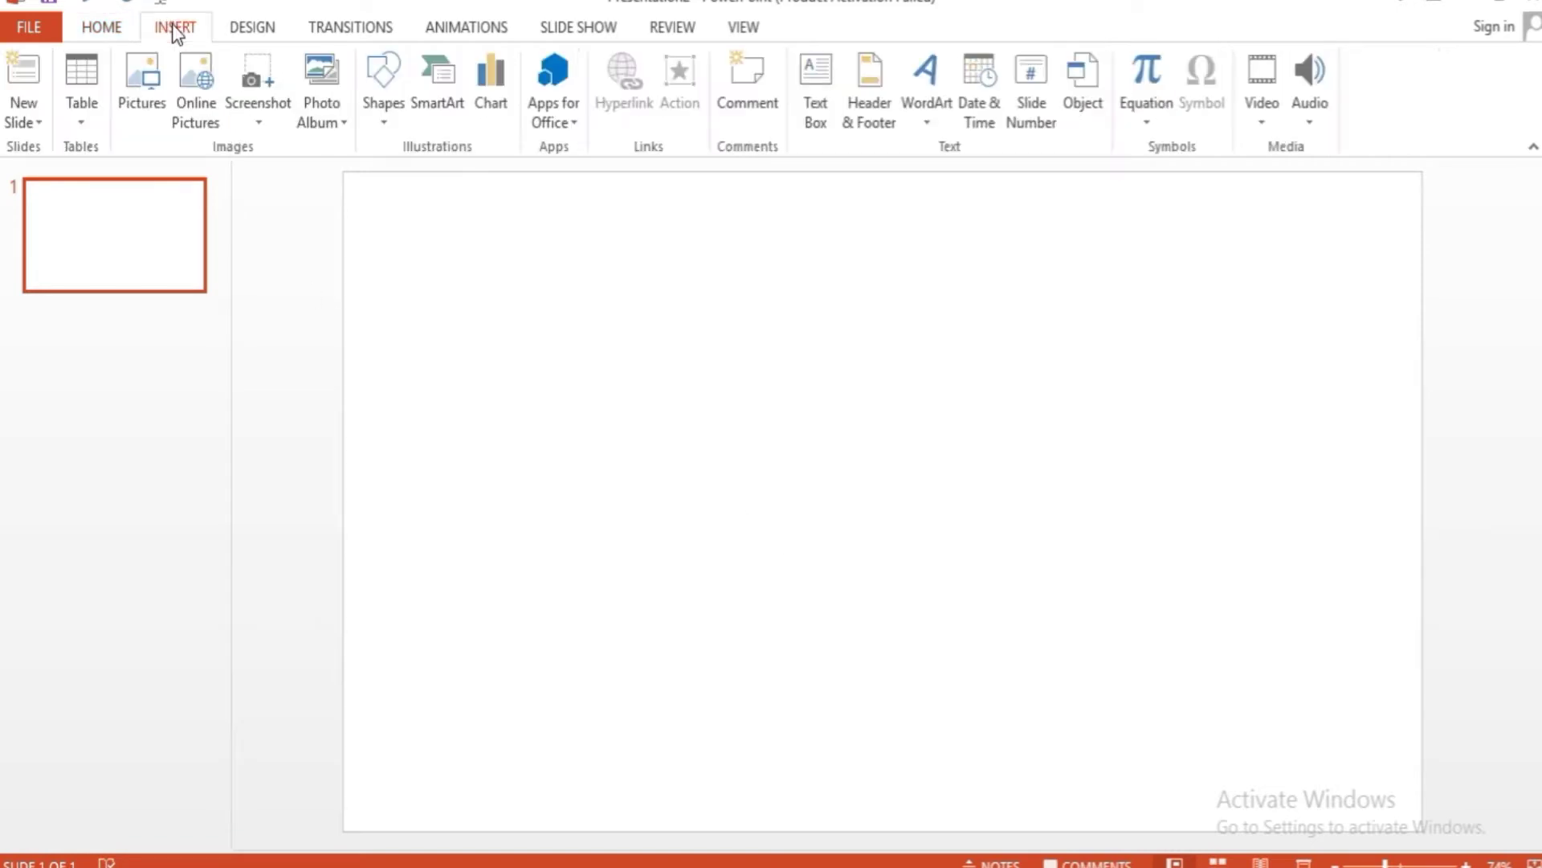
{"action": "left_click", "coordinate": [273, 27]}
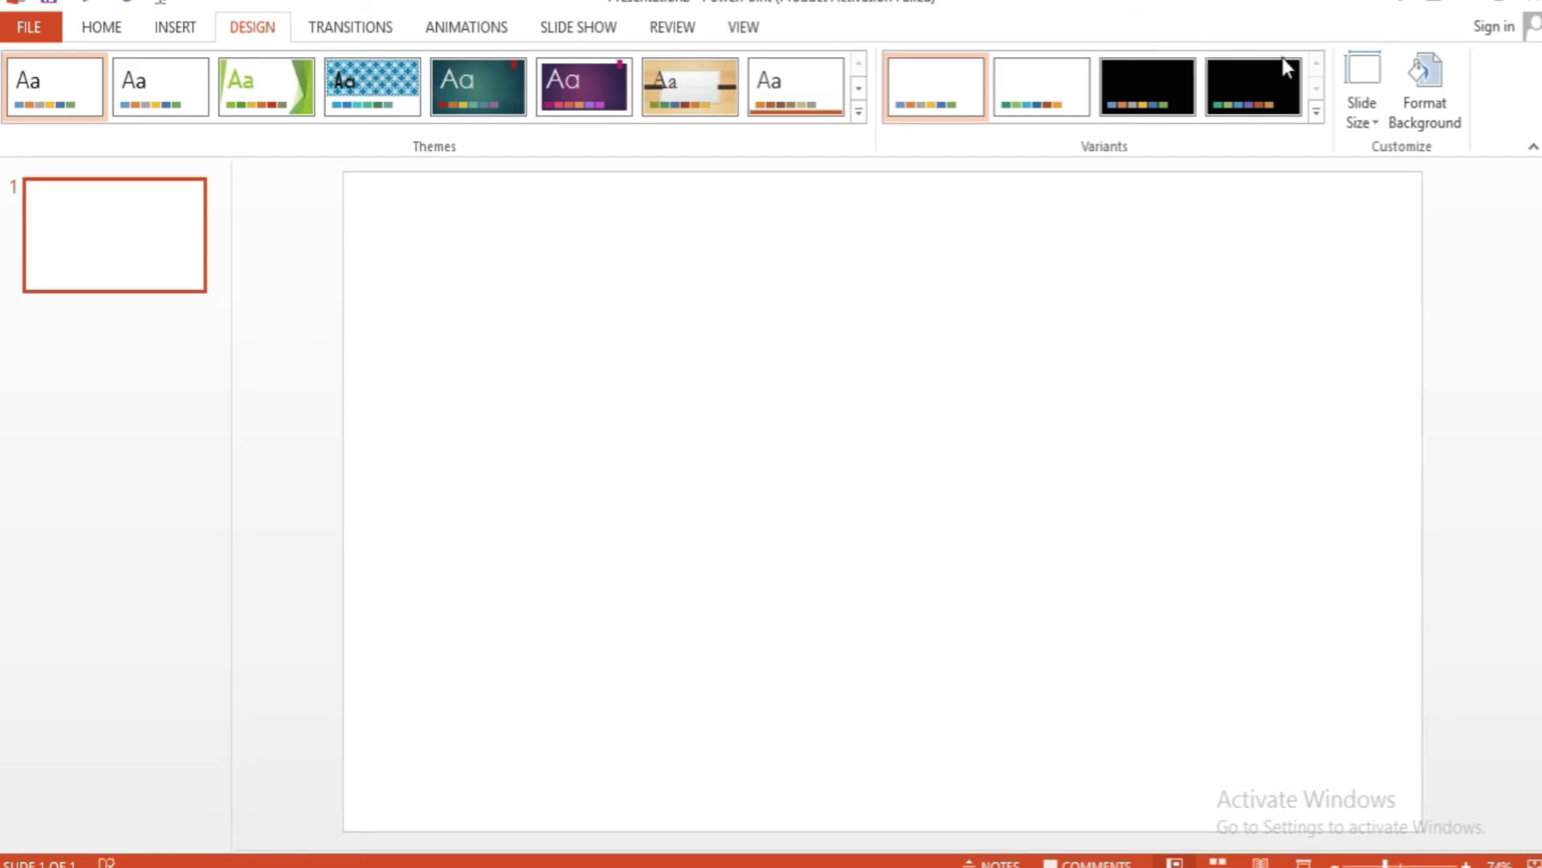
{"action": "left_click", "coordinate": [1454, 123]}
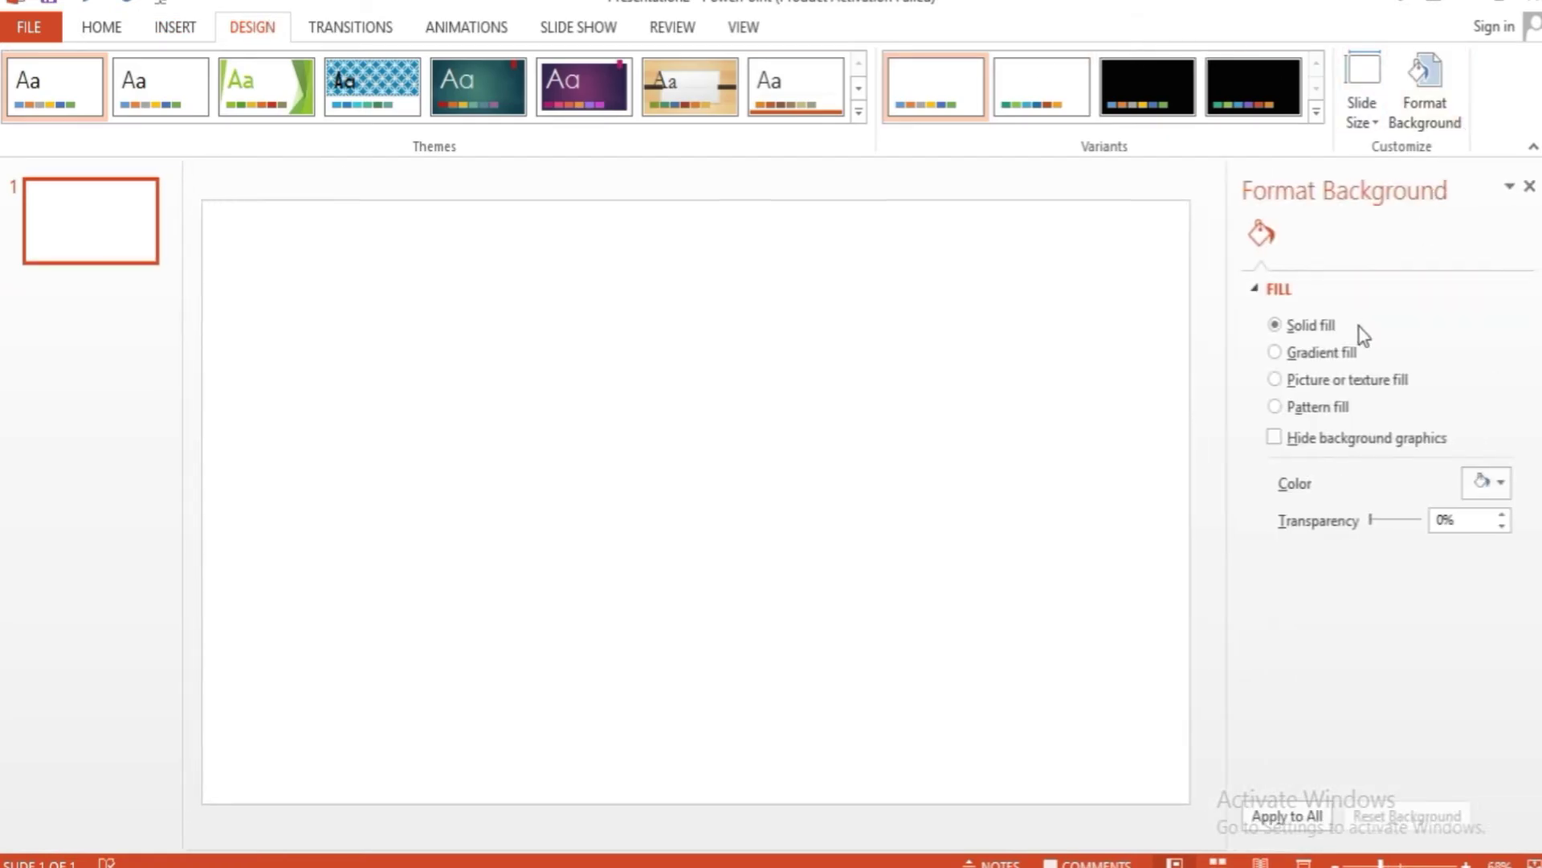
{"action": "left_click", "coordinate": [1482, 483]}
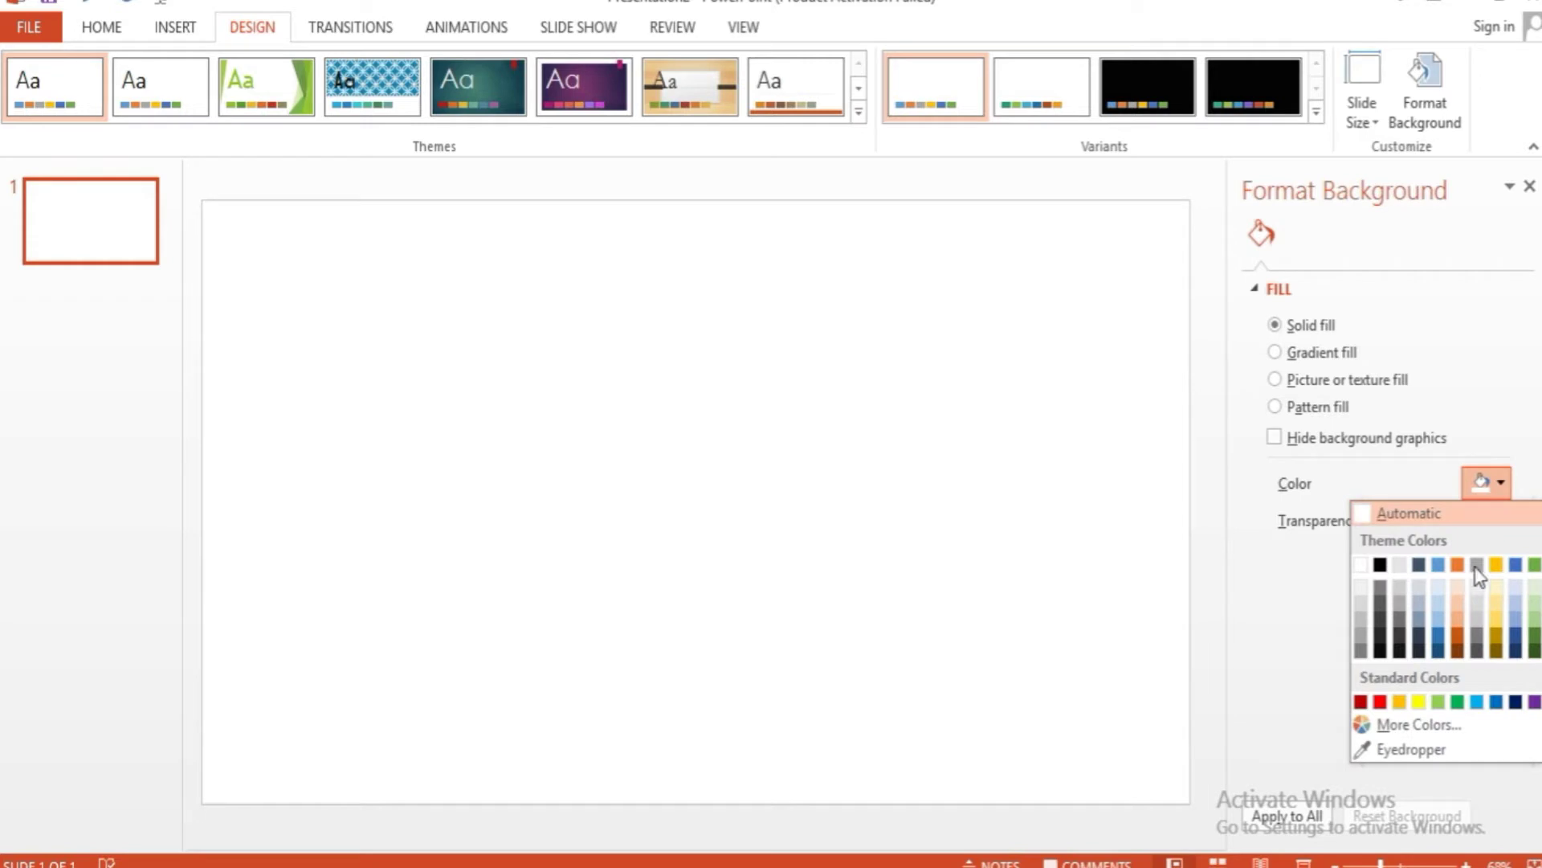
{"action": "left_click", "coordinate": [1438, 607]}
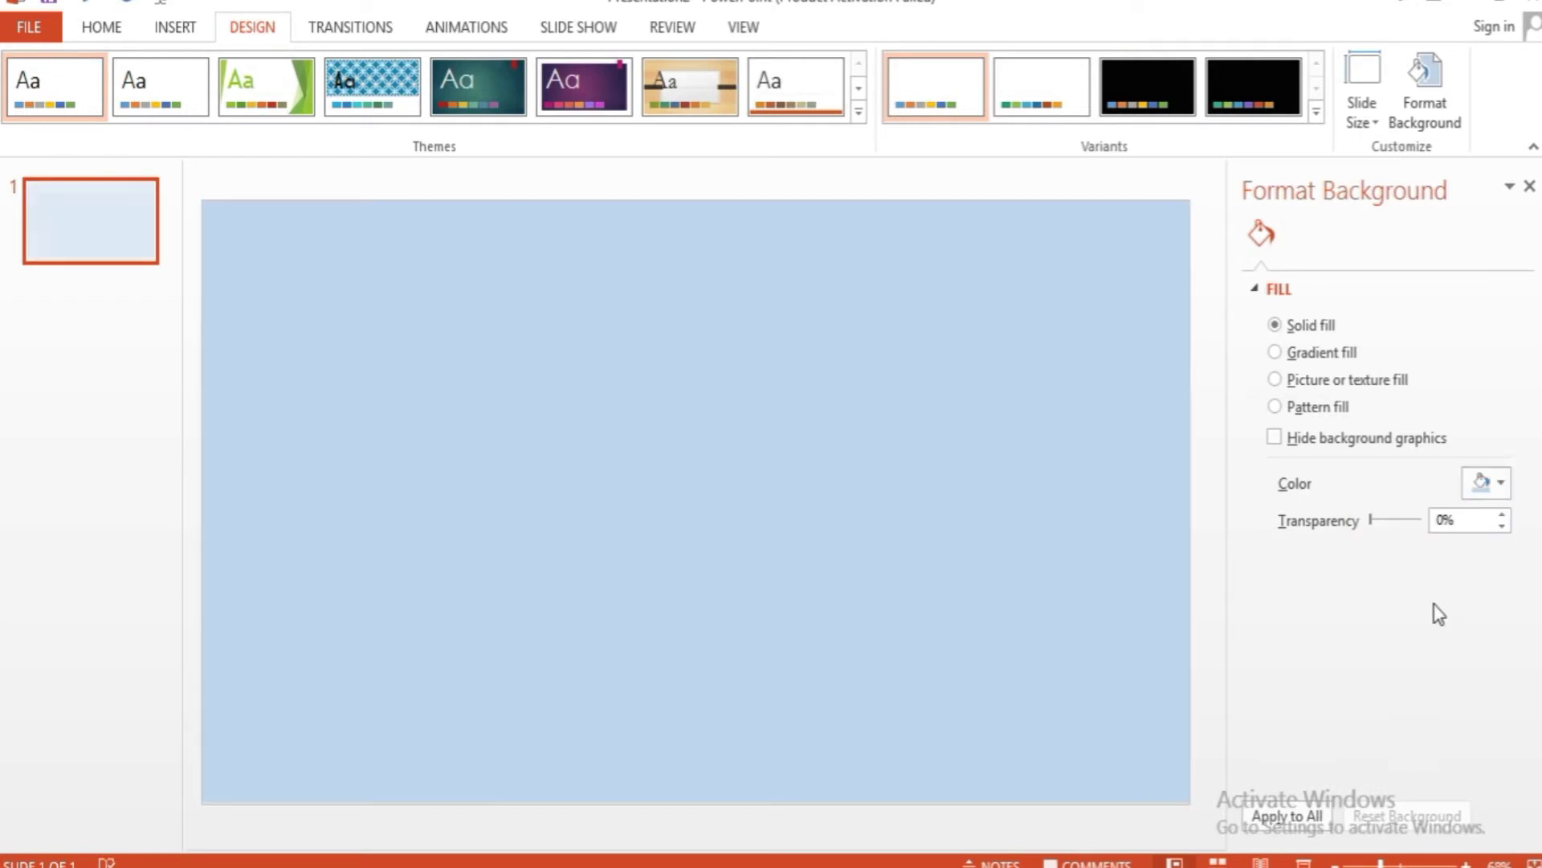
- Switch to the Insert tab and select the slide to work on
{"action": "left_click", "coordinate": [68, 363]}
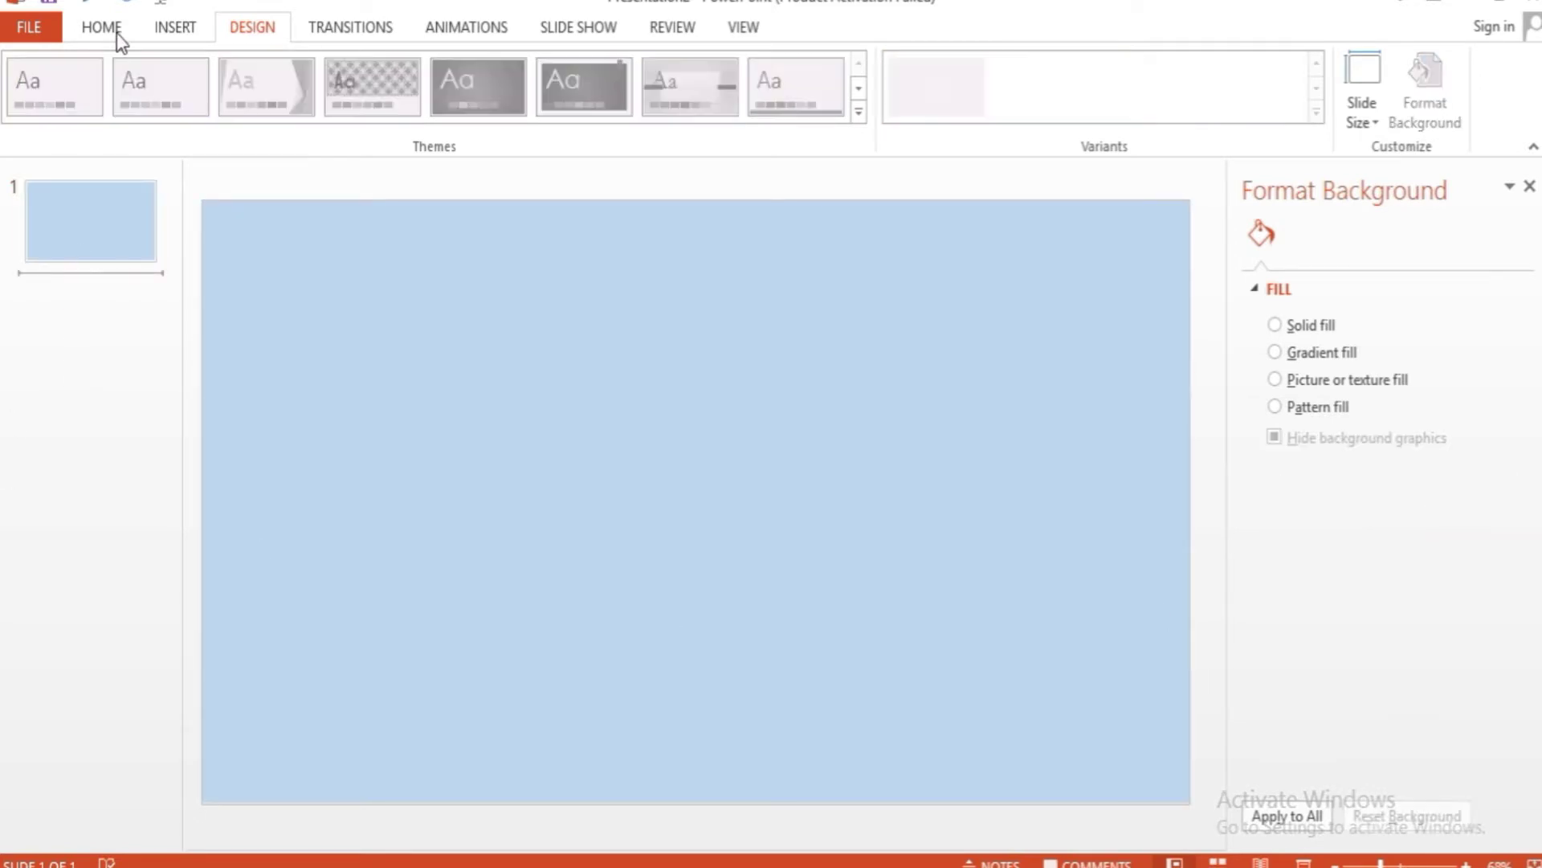
{"action": "left_click", "coordinate": [161, 30]}
{"action": "left_click", "coordinate": [118, 28]}
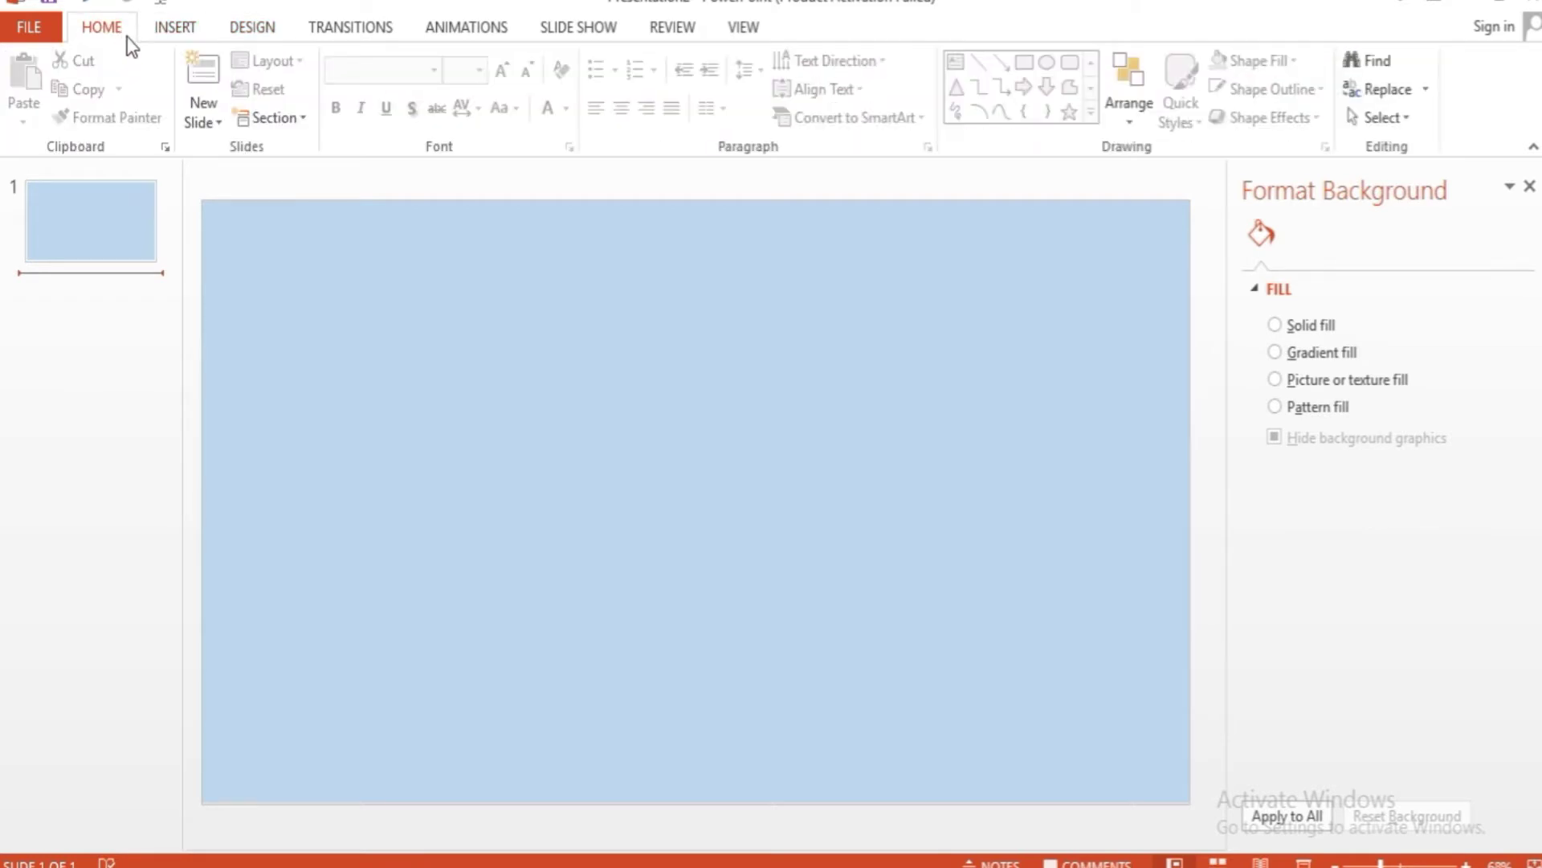
{"action": "left_click", "coordinate": [194, 32]}
{"action": "left_click", "coordinate": [299, 270]}
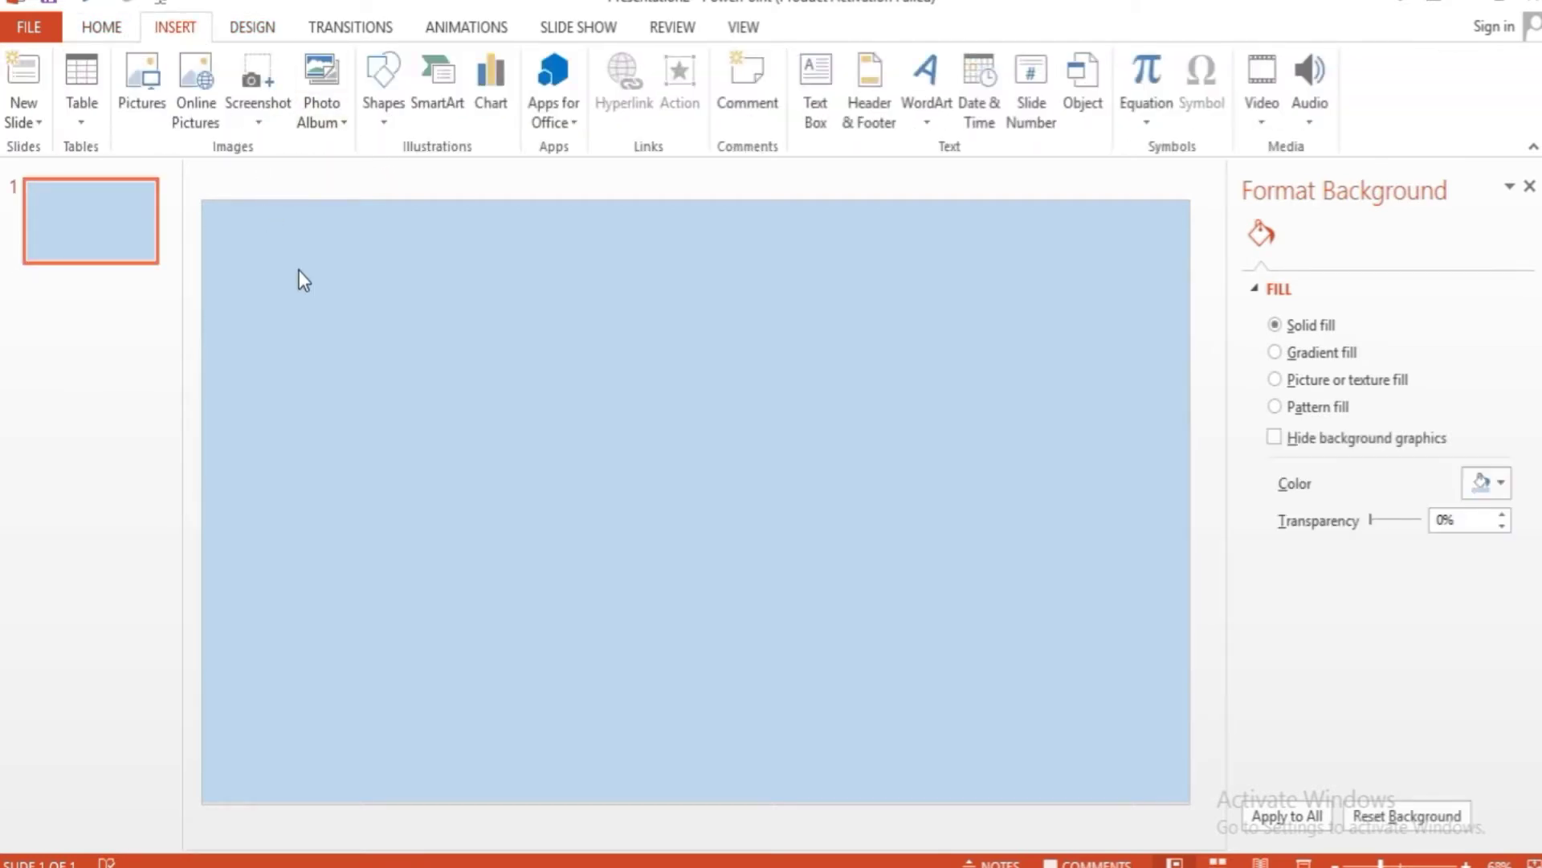
- Draw a circle with the Oval shape near the slide's bottom-left
{"action": "left_click", "coordinate": [379, 123]}
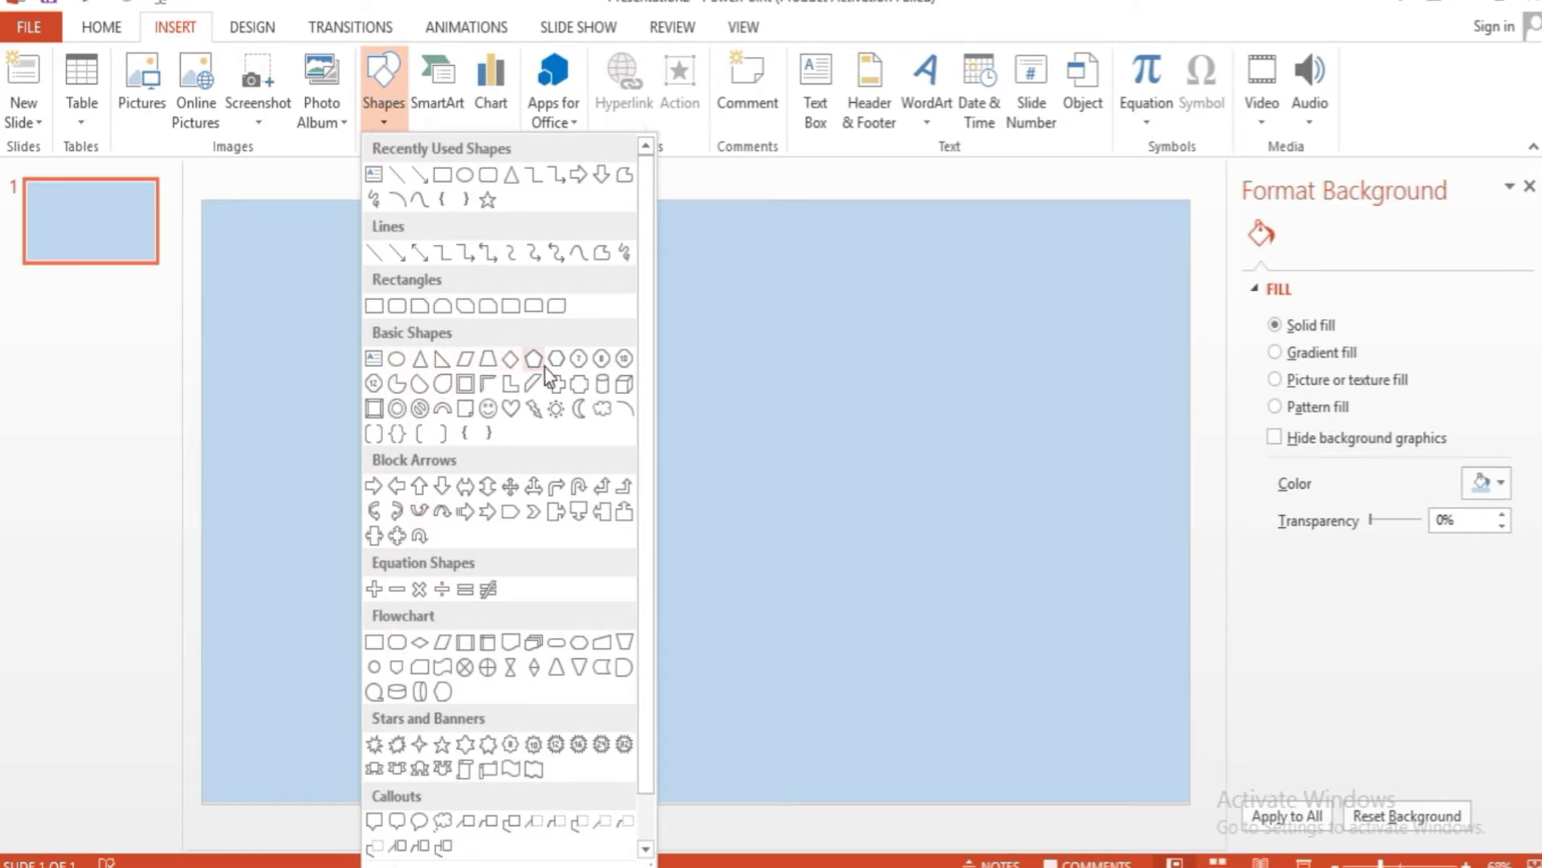
{"action": "left_click", "coordinate": [462, 178]}
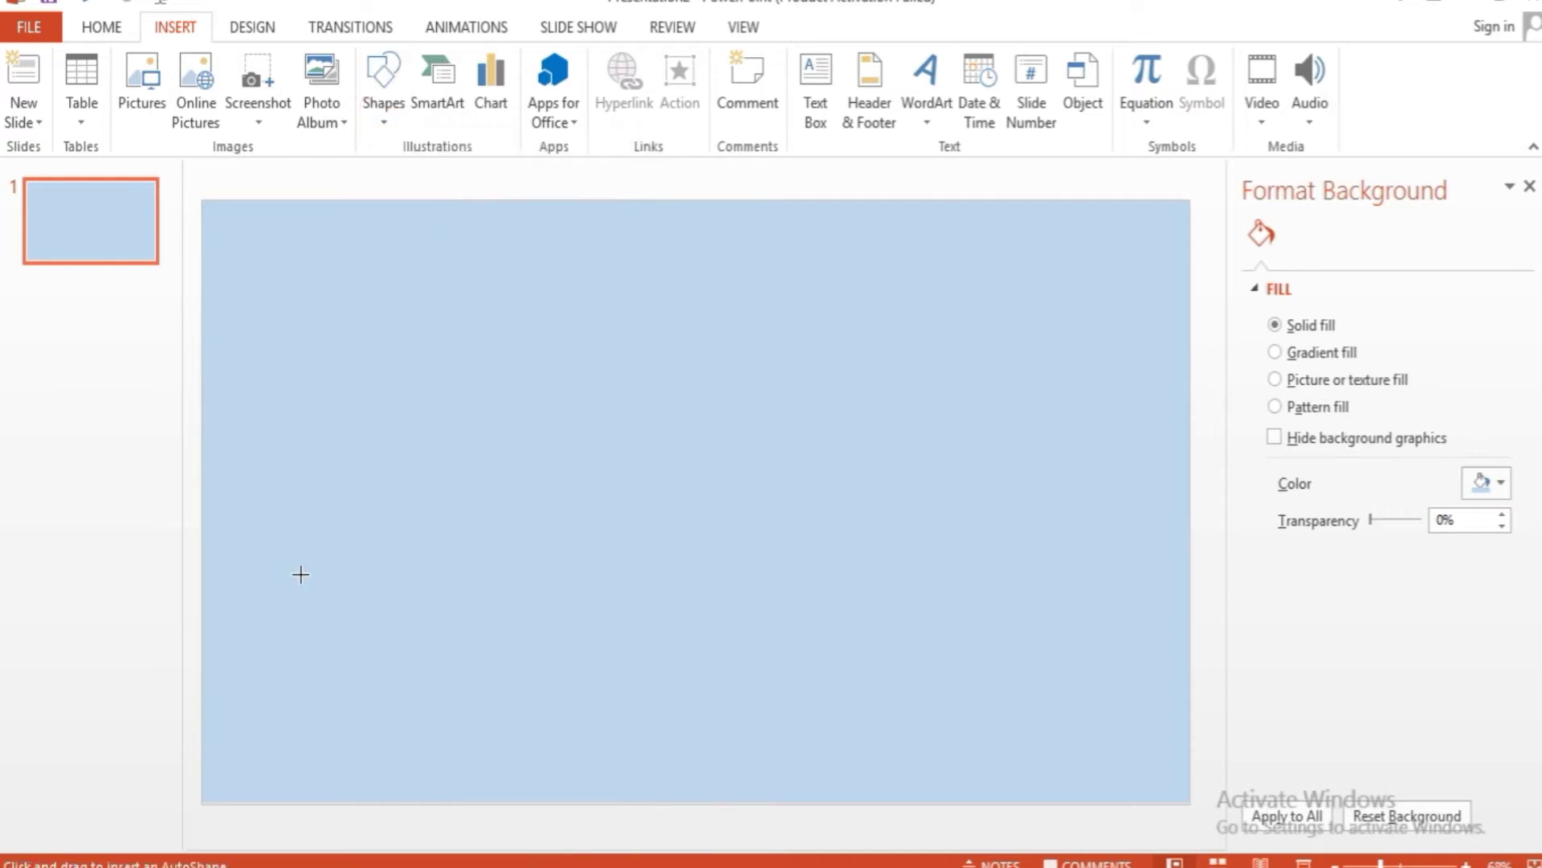
{"action": "mouse_move", "coordinate": [264, 726]}
{"action": "left_mouse_down"}
{"action": "mouse_move", "coordinate": [347, 793]}
{"action": "mouse_move", "coordinate": [306, 759]}
{"action": "left_mouse_up"}
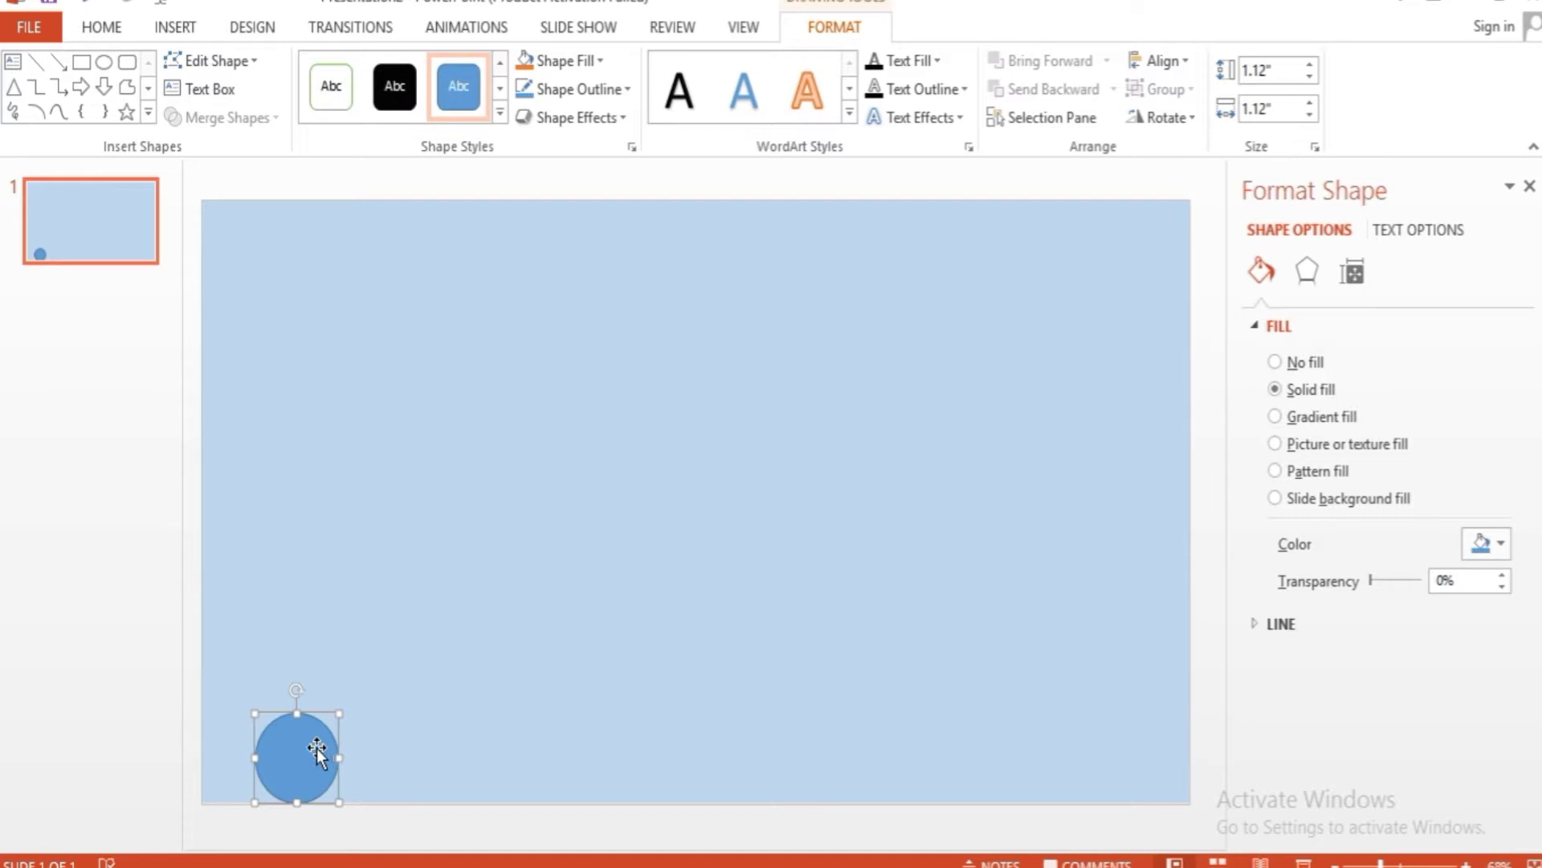
- Copy the circle to the top centre and settle the original at bottom-left
{"action": "key", "text": "ctrl+c"}
{"action": "key", "text": "ctrl+v"}
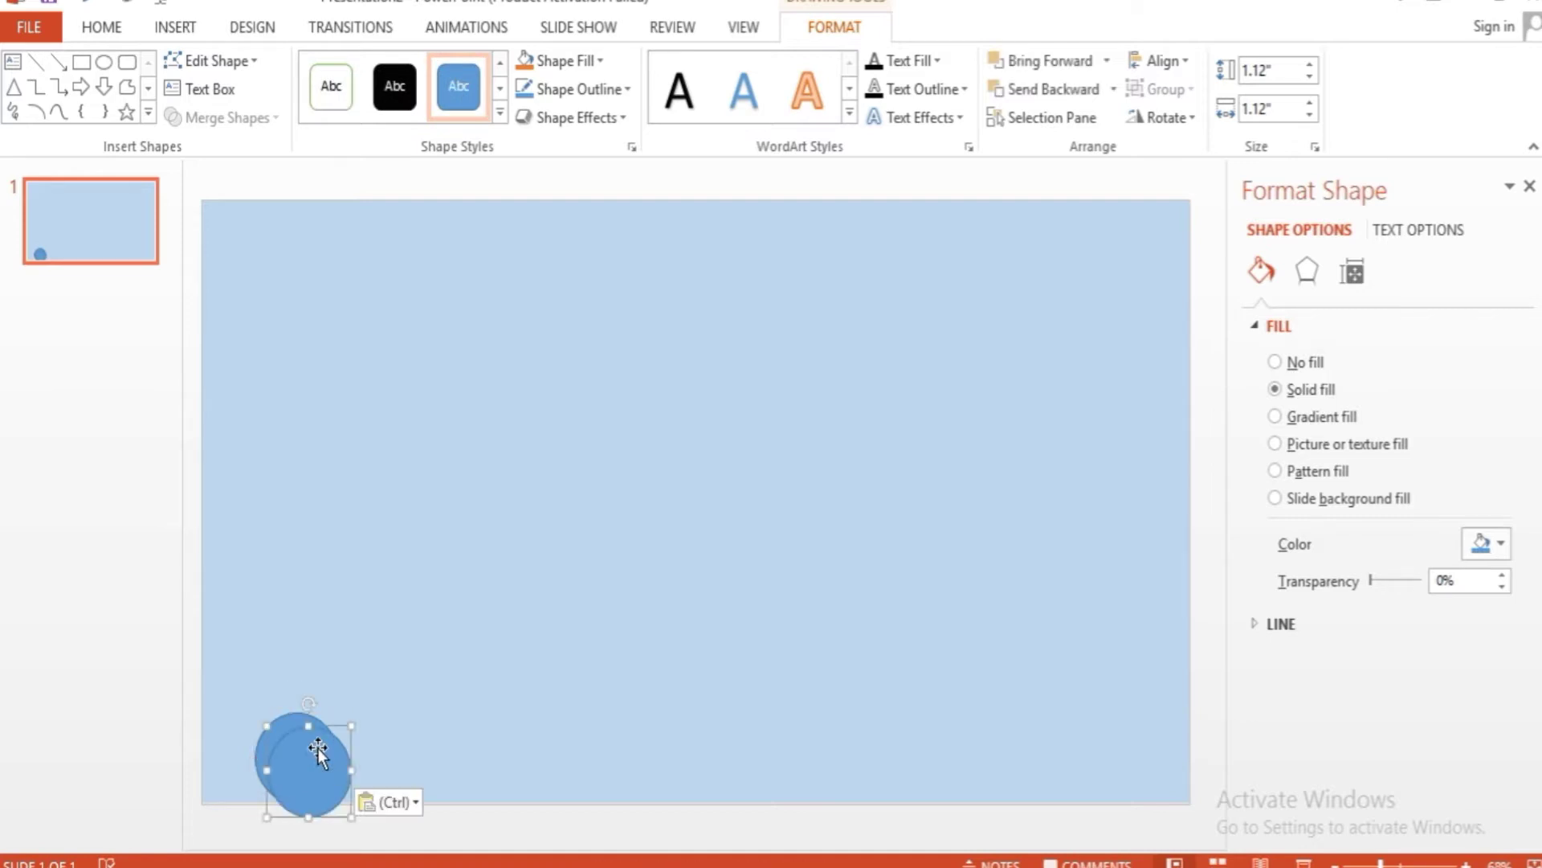
{"action": "left_click_drag", "start_coordinate": [316, 759], "coordinate": [637, 232]}
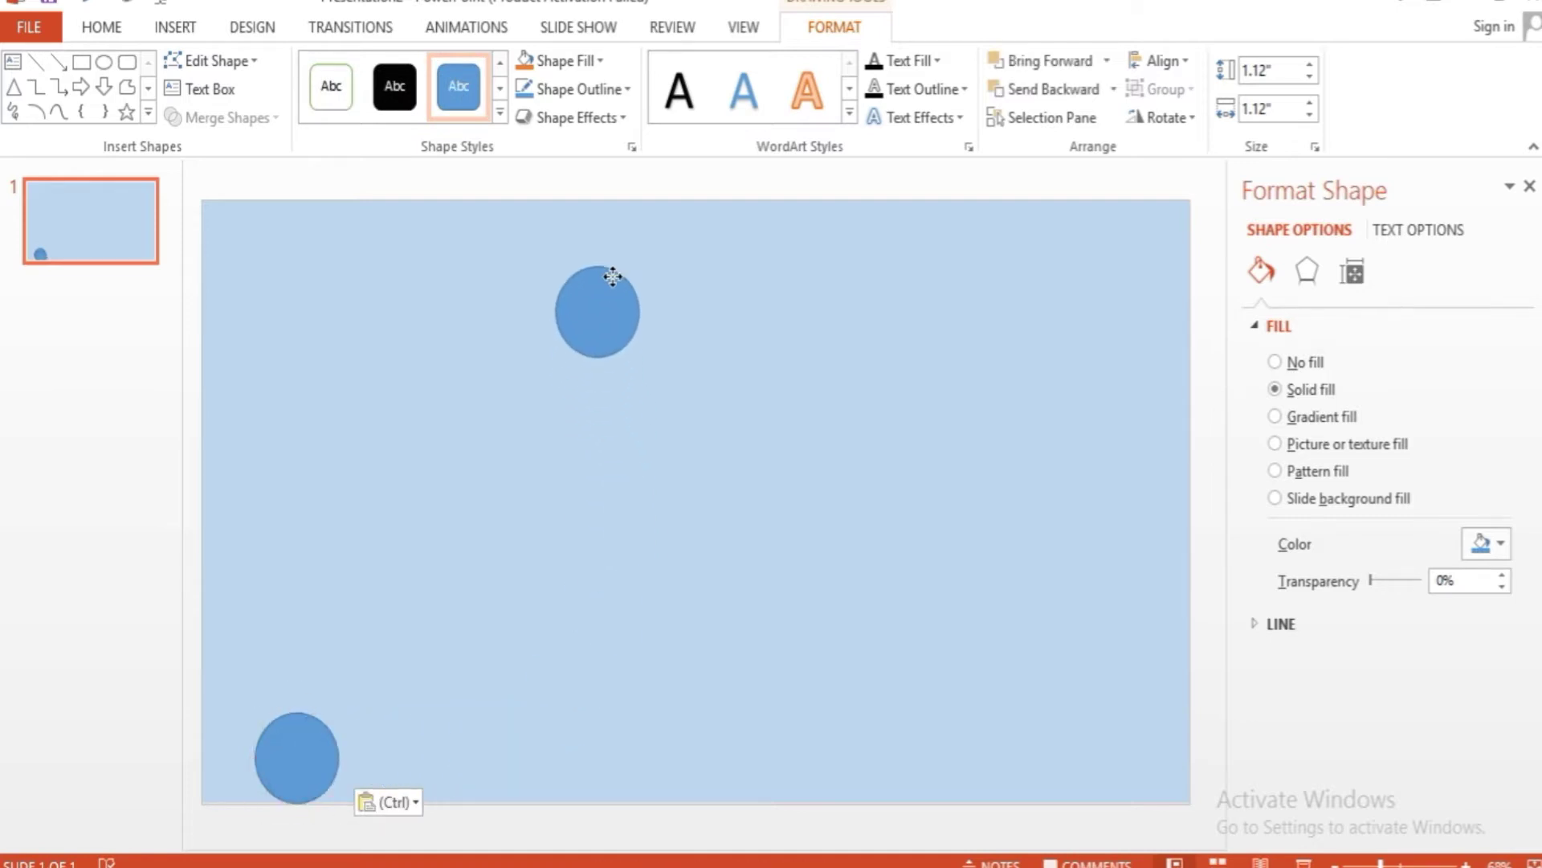
{"action": "left_click_drag", "start_coordinate": [637, 232], "coordinate": [649, 233]}
{"action": "left_click_drag", "start_coordinate": [297, 730], "coordinate": [279, 620]}
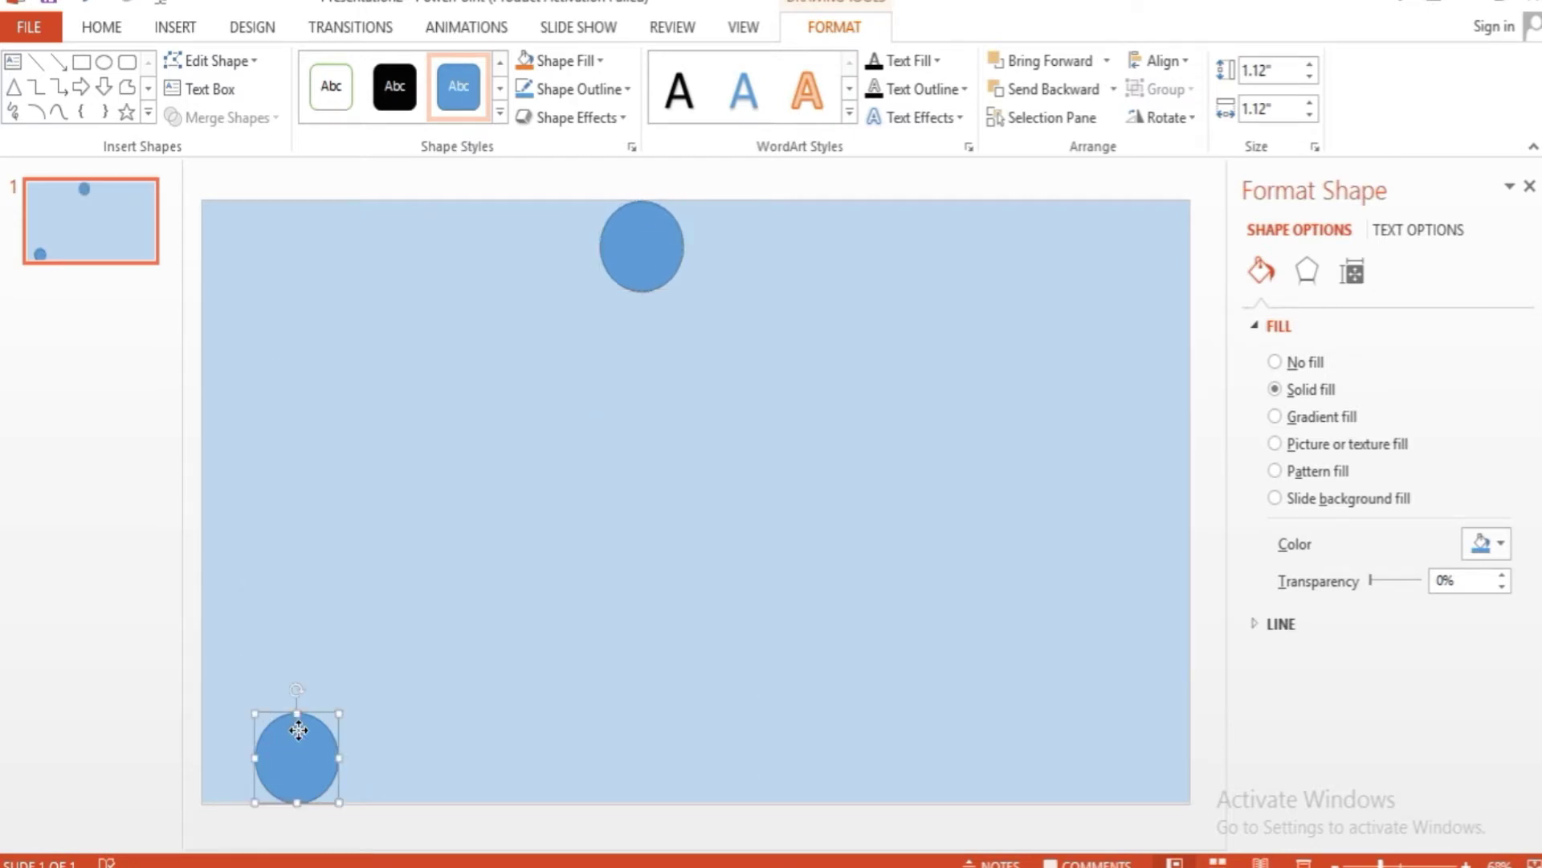
{"action": "left_click_drag", "start_coordinate": [279, 619], "coordinate": [288, 752]}
{"action": "mouse_move", "coordinate": [649, 245]}
{"action": "left_mouse_down"}
{"action": "mouse_move", "coordinate": [633, 287]}
{"action": "mouse_move", "coordinate": [647, 247]}
{"action": "left_mouse_up"}
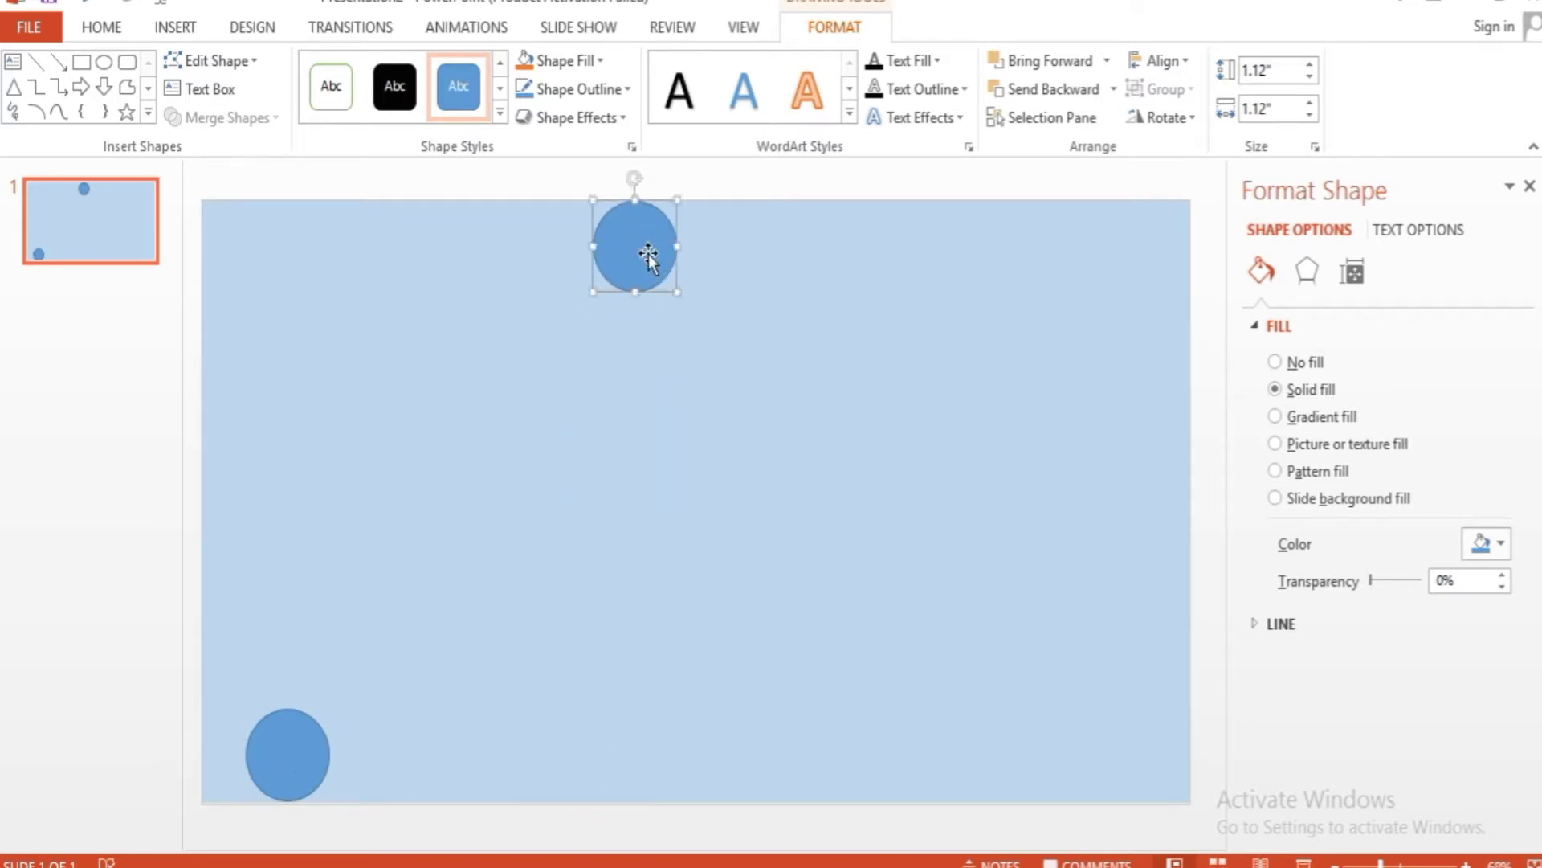
- Paste a third circle at the bottom-right corner
{"action": "key", "text": "ctrl+v"}
{"action": "mouse_move", "coordinate": [646, 250]}
{"action": "left_mouse_down"}
{"action": "mouse_move", "coordinate": [1066, 756]}
{"action": "mouse_move", "coordinate": [1062, 578]}
{"action": "mouse_move", "coordinate": [1078, 770]}
{"action": "left_mouse_up"}
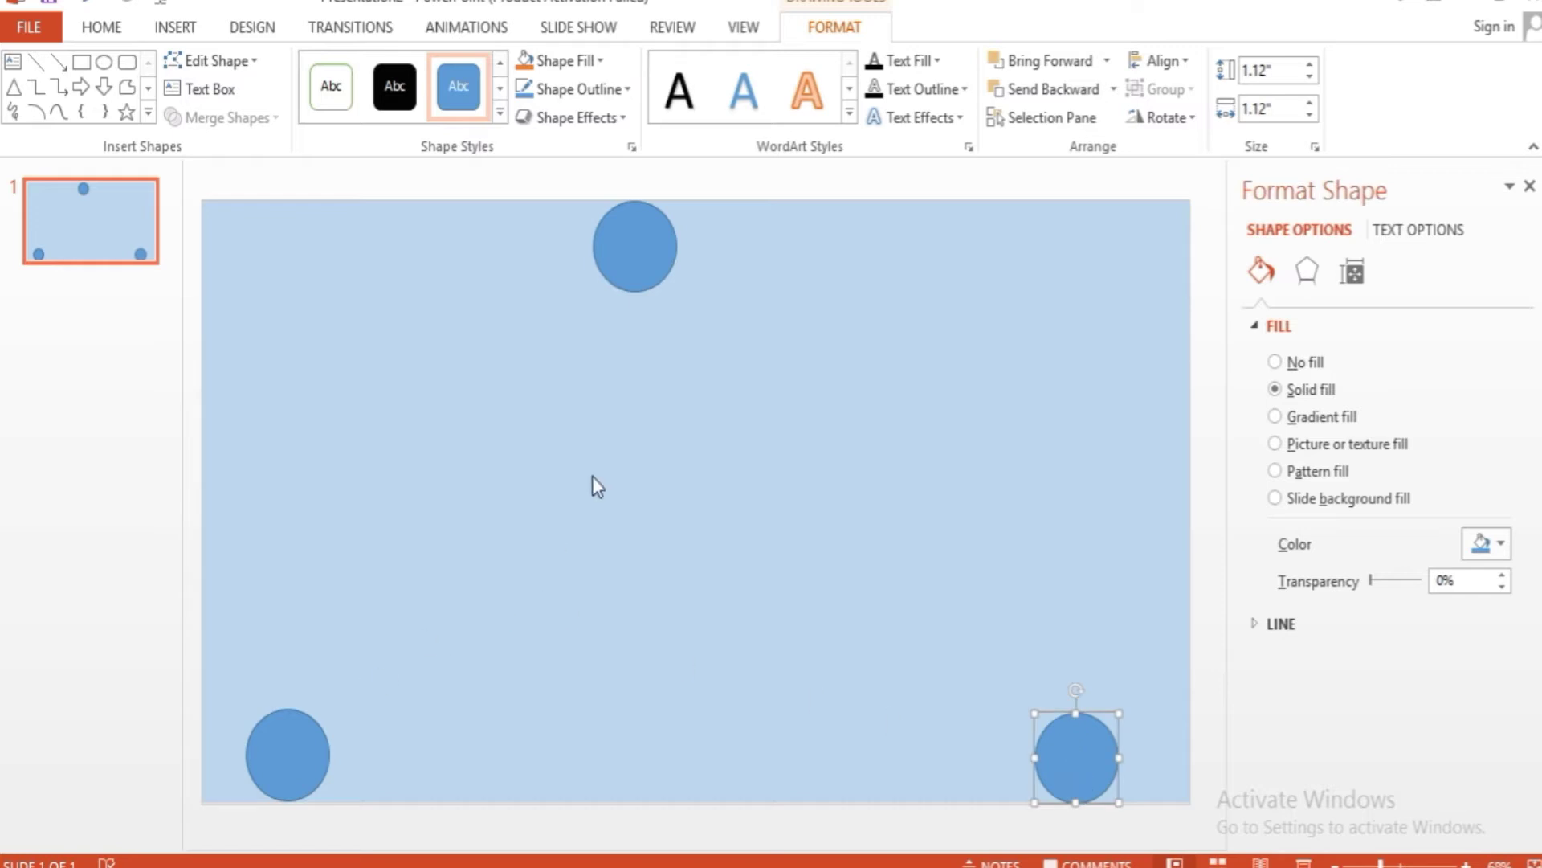
{"action": "left_click", "coordinate": [82, 211]}
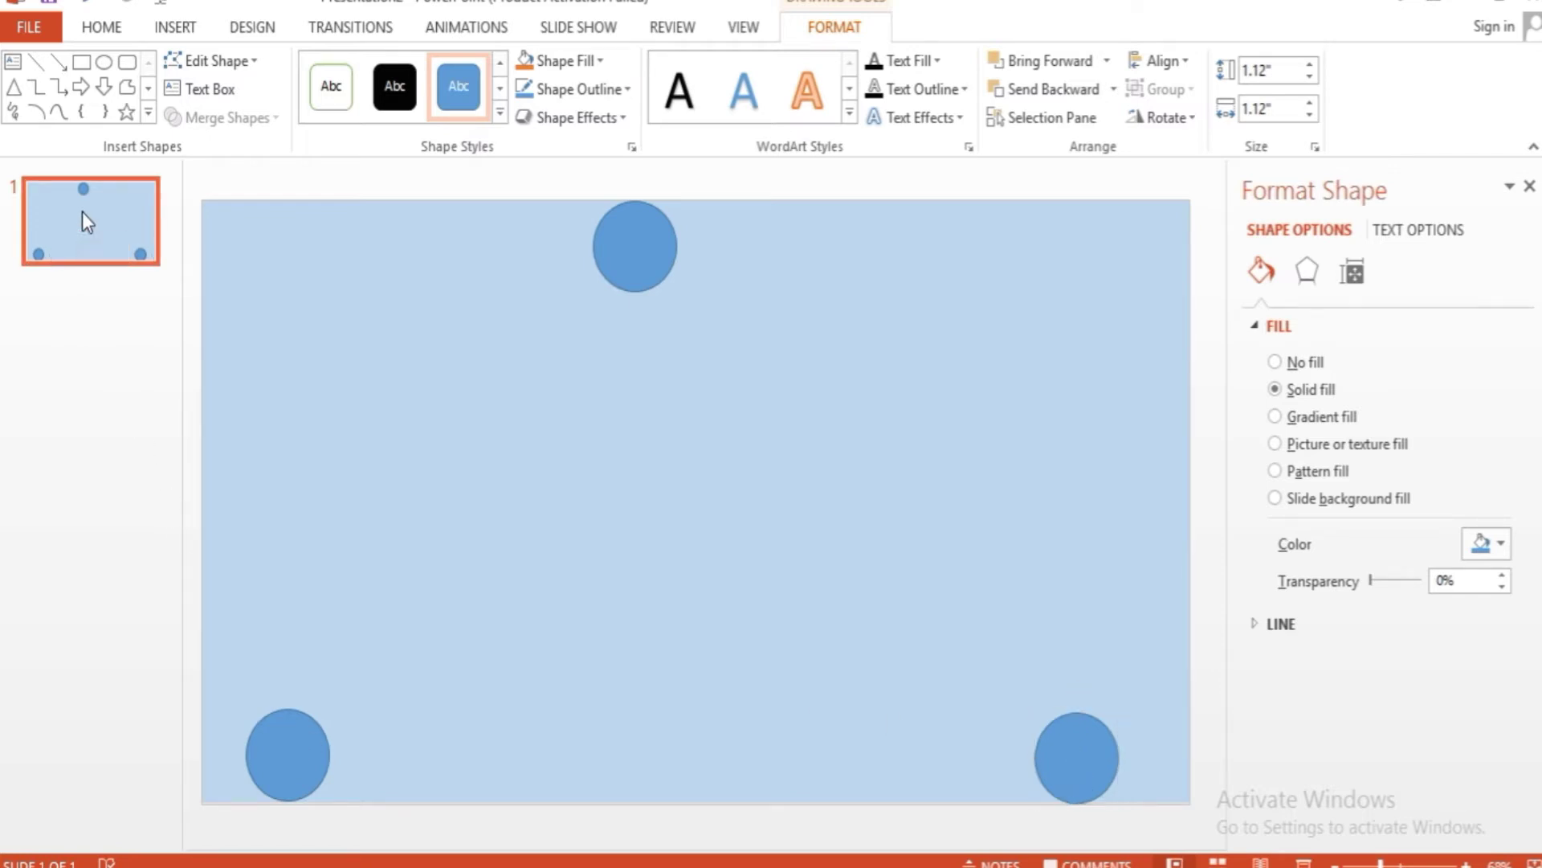
- Centre the top circle and give the bottom-left circle a yellow shape style
{"action": "mouse_move", "coordinate": [611, 254]}
{"action": "left_mouse_down"}
{"action": "mouse_move", "coordinate": [697, 239]}
{"action": "mouse_move", "coordinate": [678, 238]}
{"action": "left_mouse_up"}
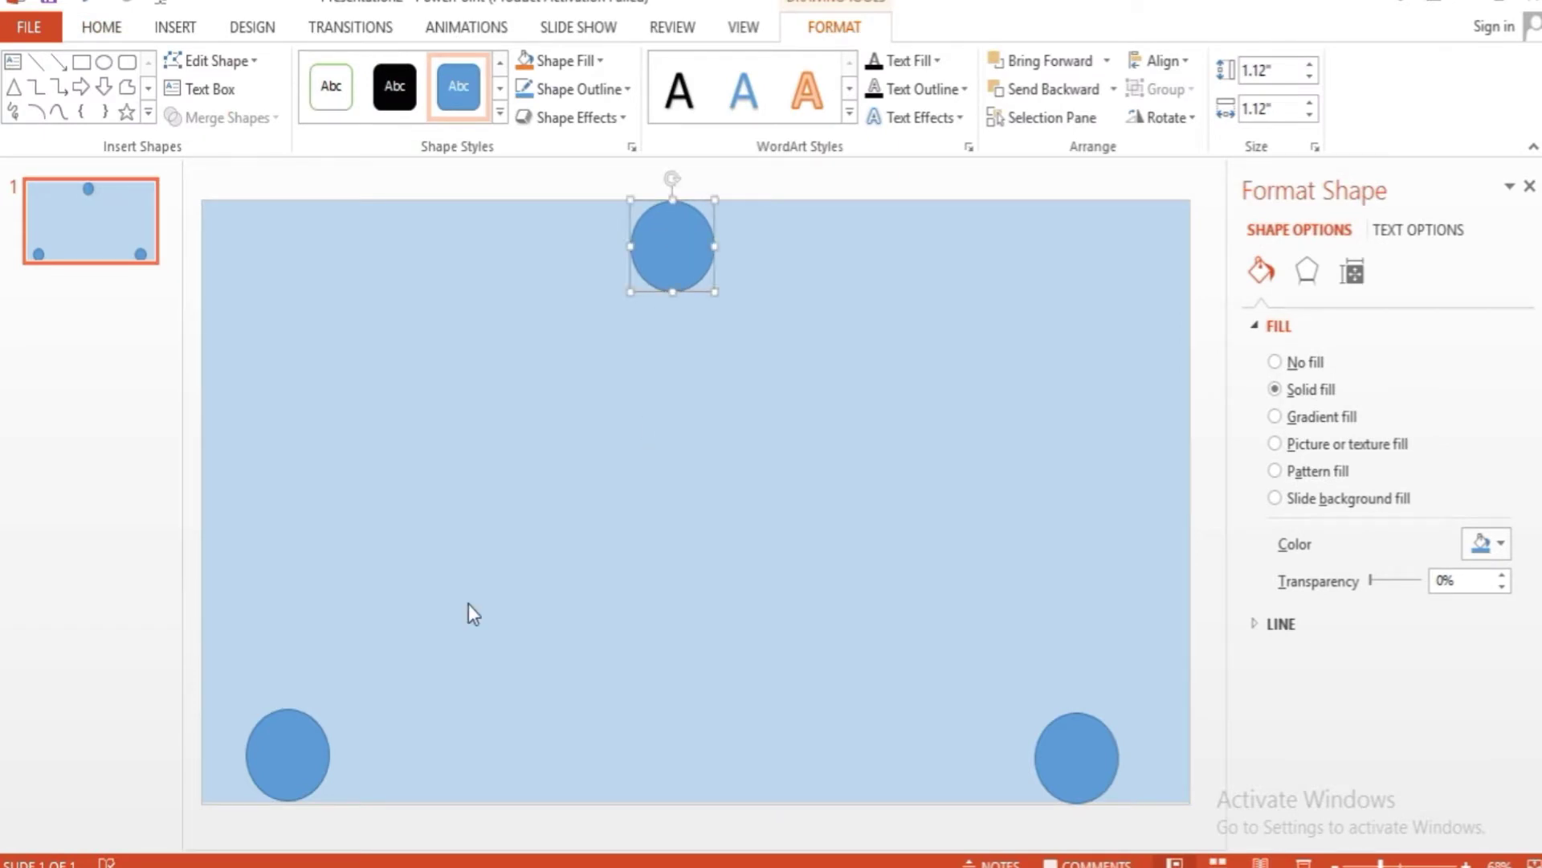
{"action": "left_click", "coordinate": [87, 518]}
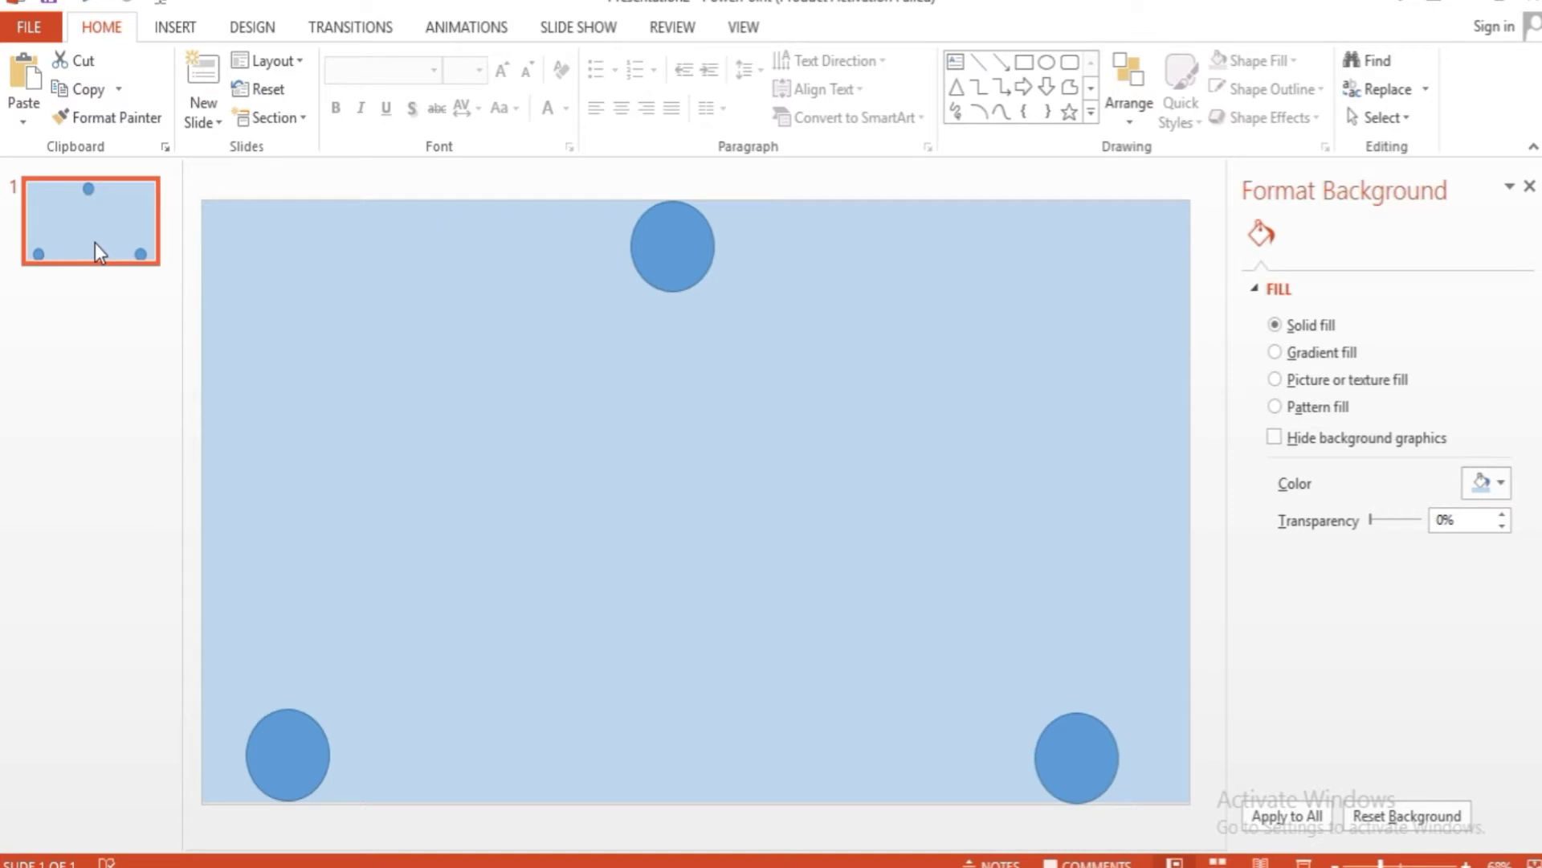
{"action": "left_click", "coordinate": [268, 741]}
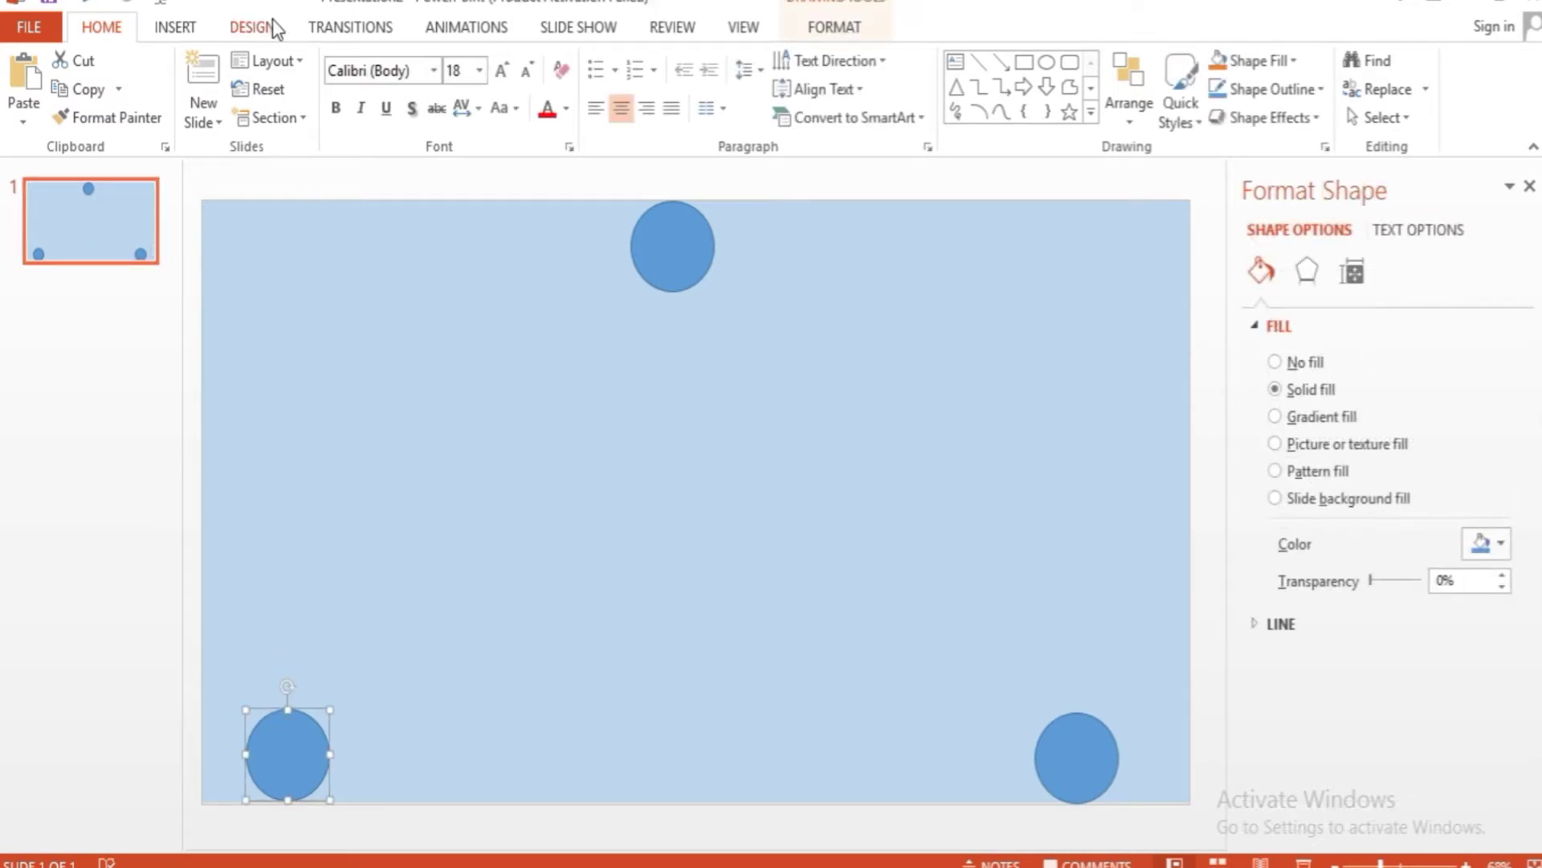
{"action": "left_click", "coordinate": [176, 29]}
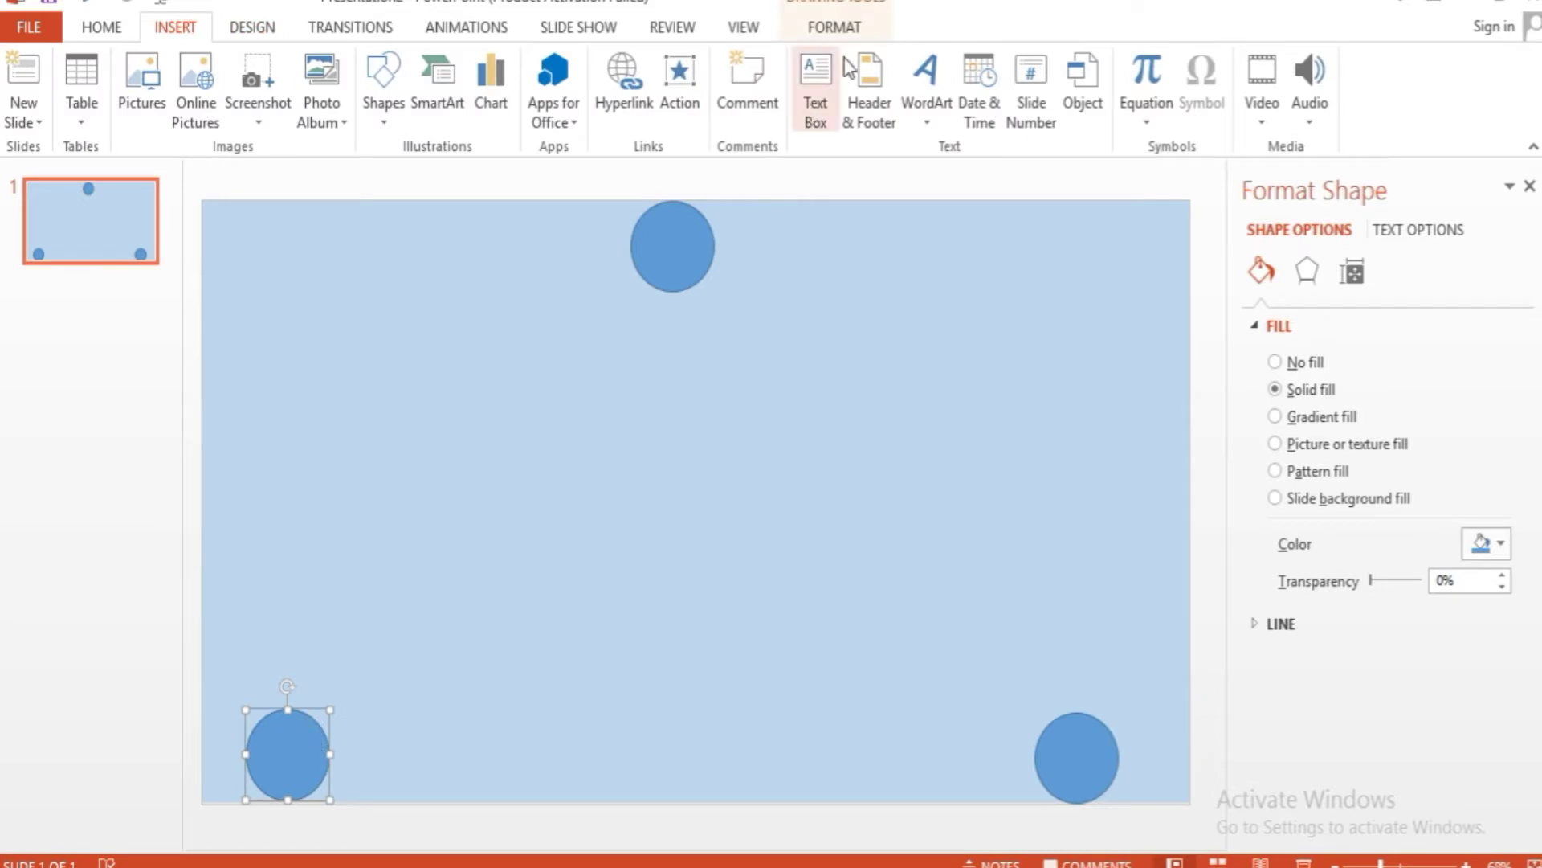
{"action": "left_click", "coordinate": [837, 28]}
{"action": "left_click", "coordinate": [498, 114]}
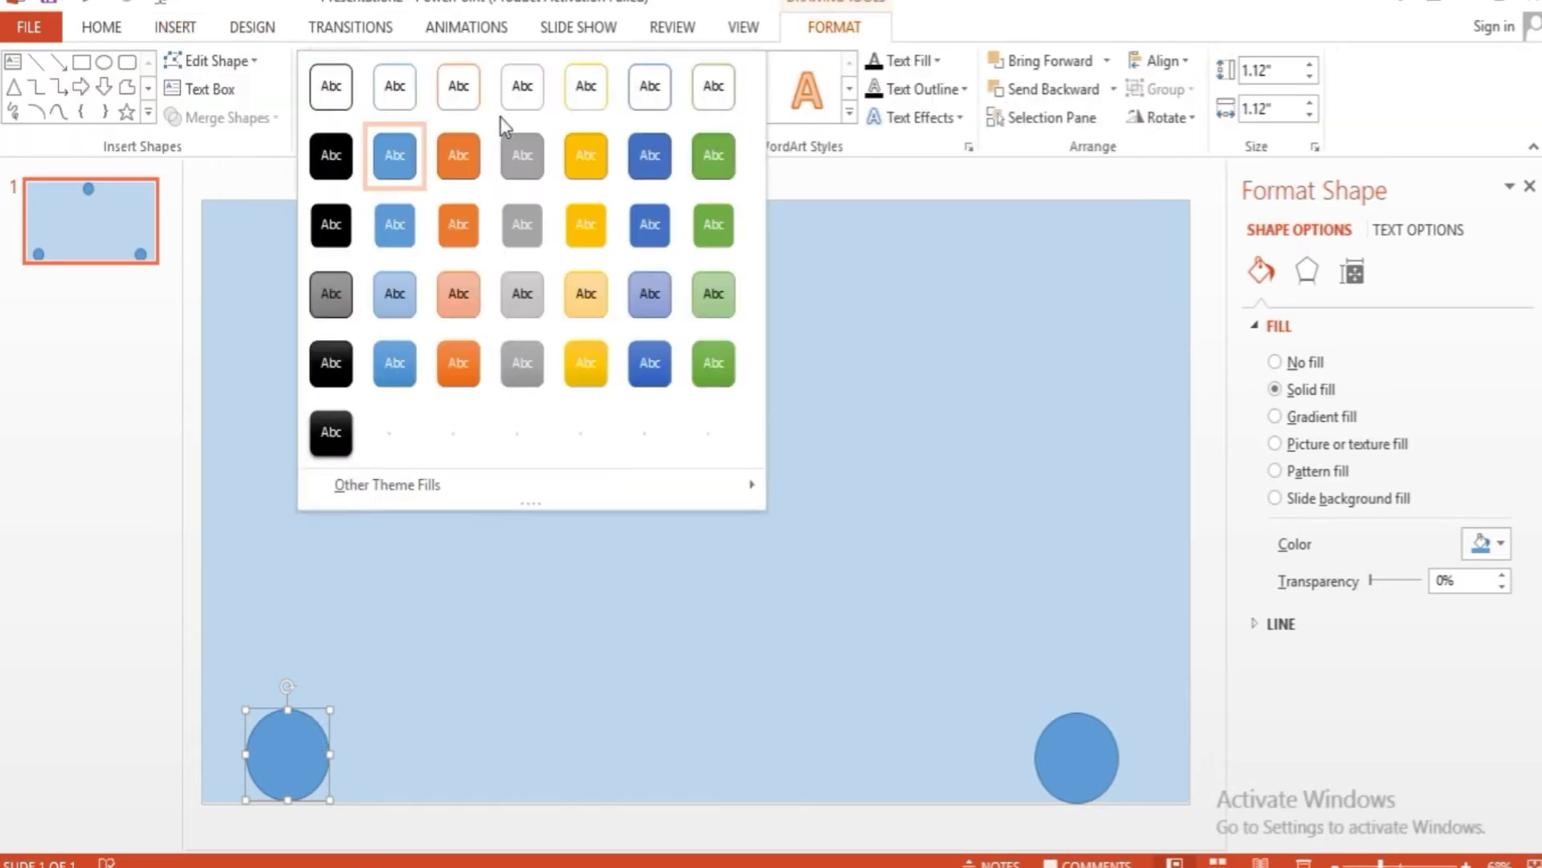
{"action": "left_click", "coordinate": [580, 233]}
- Style the top circle orange and the bottom-right circle with a black gradient
{"action": "left_click", "coordinate": [683, 254]}
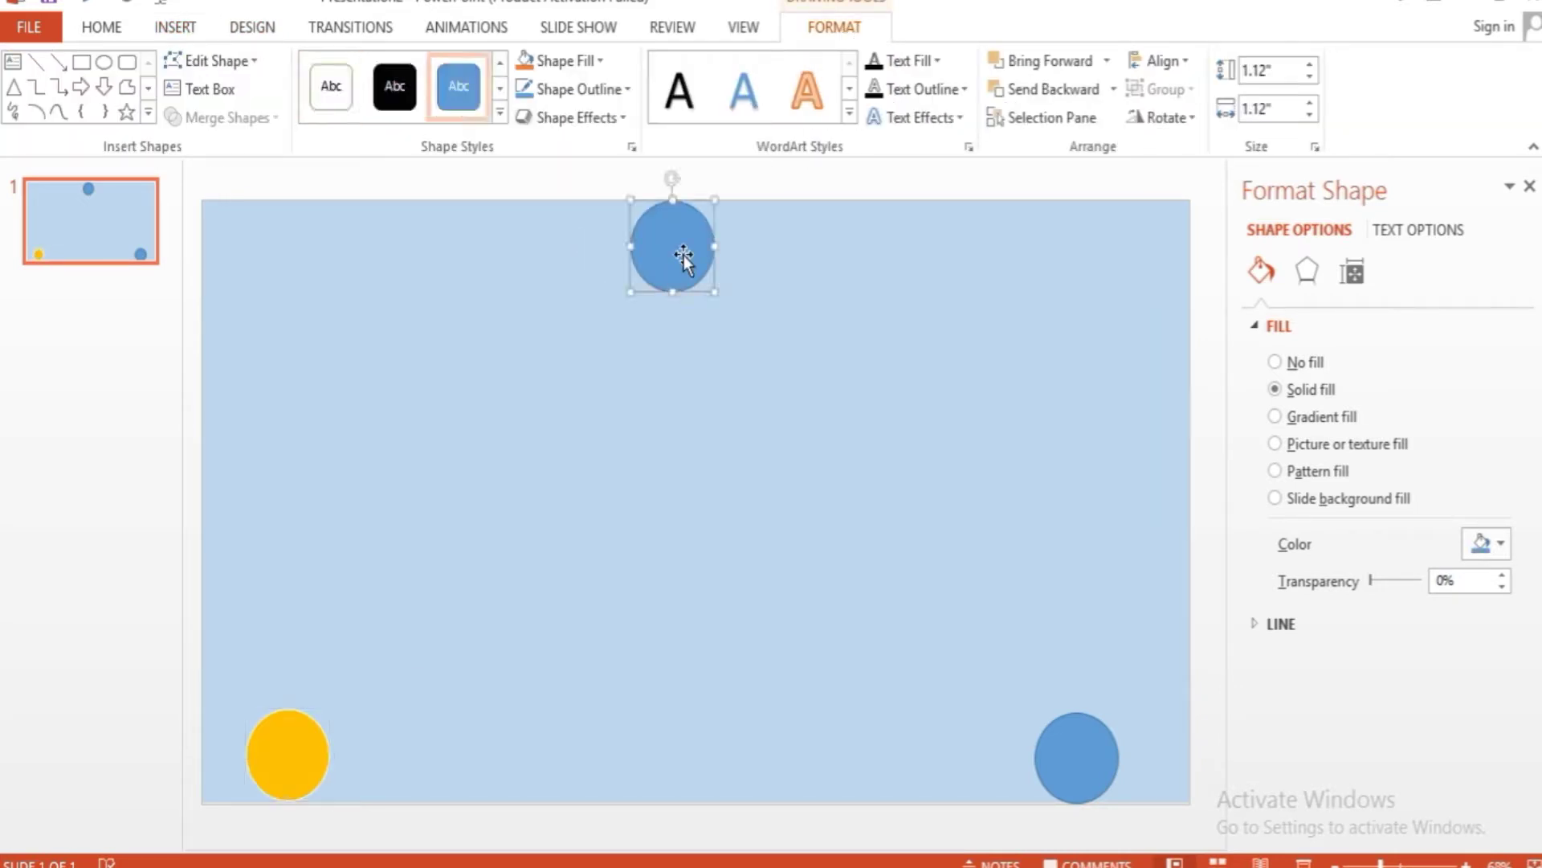
{"action": "left_click", "coordinate": [499, 114]}
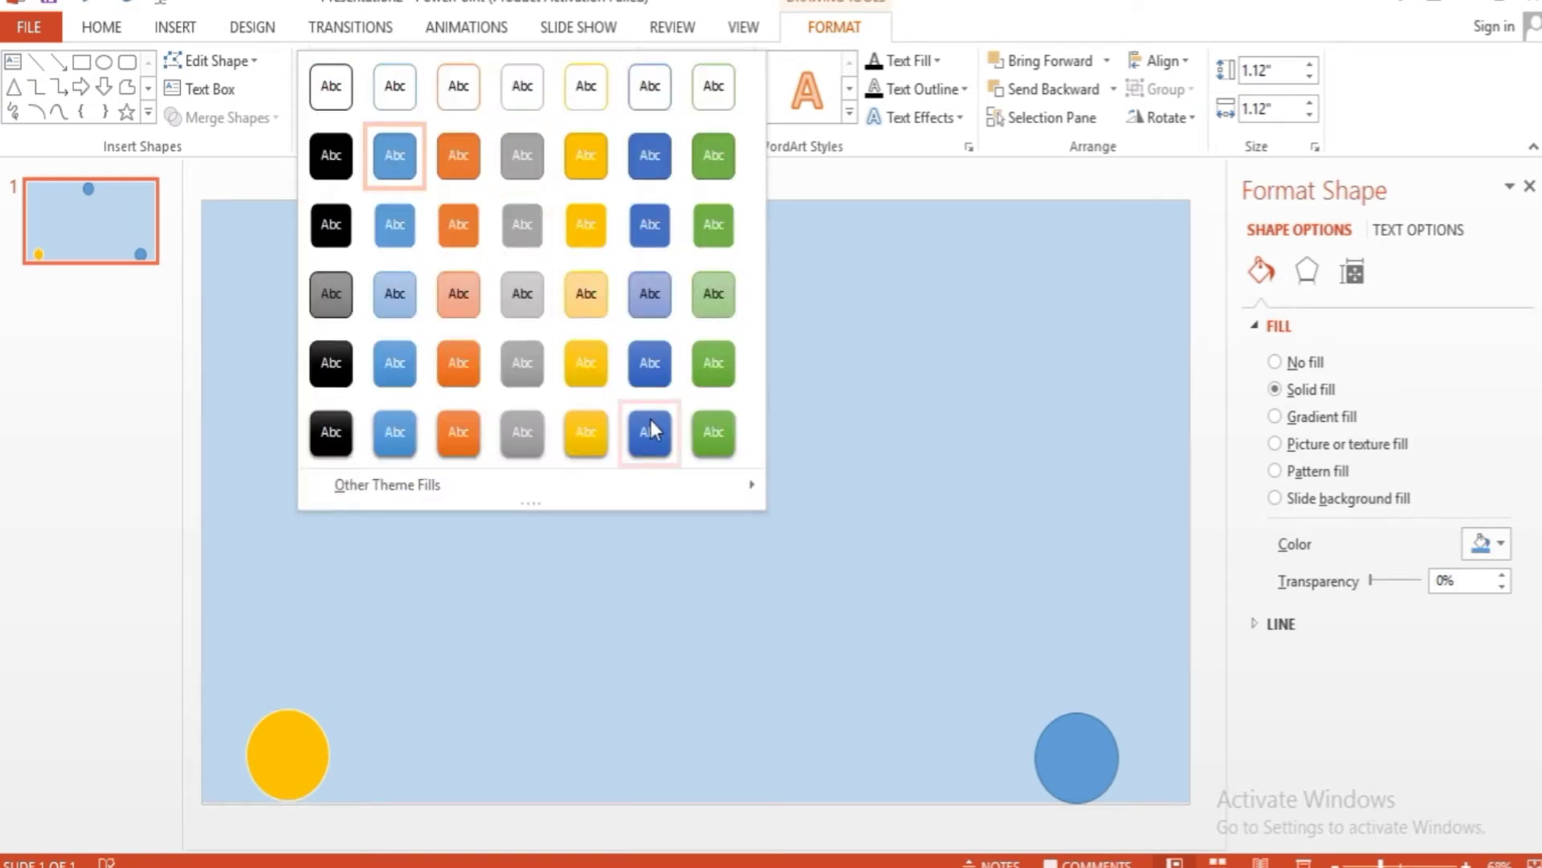
{"action": "left_click", "coordinate": [457, 363]}
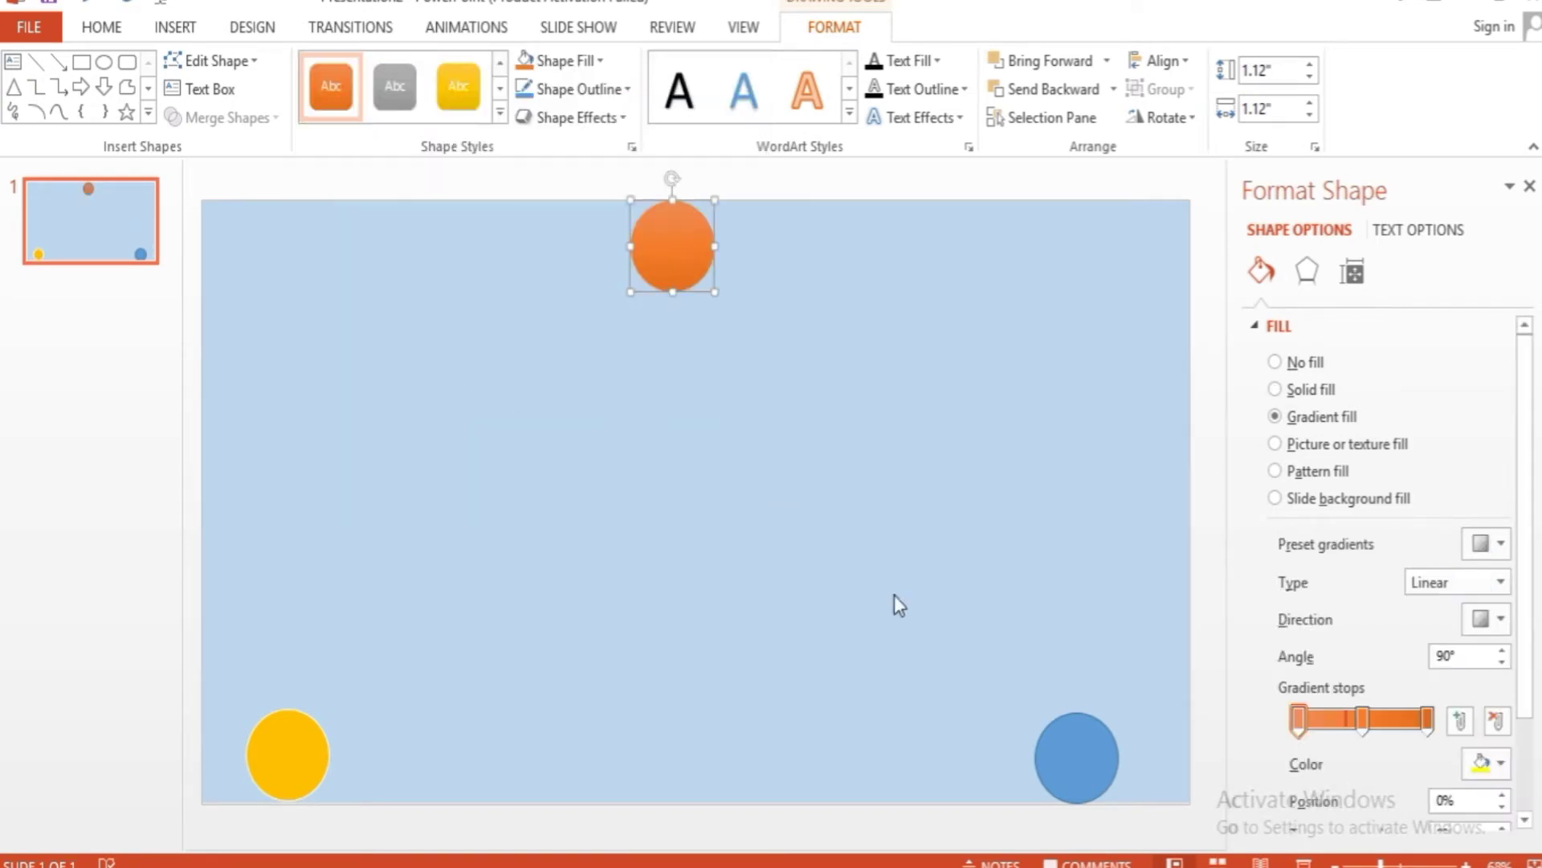
{"action": "left_click", "coordinate": [1113, 794]}
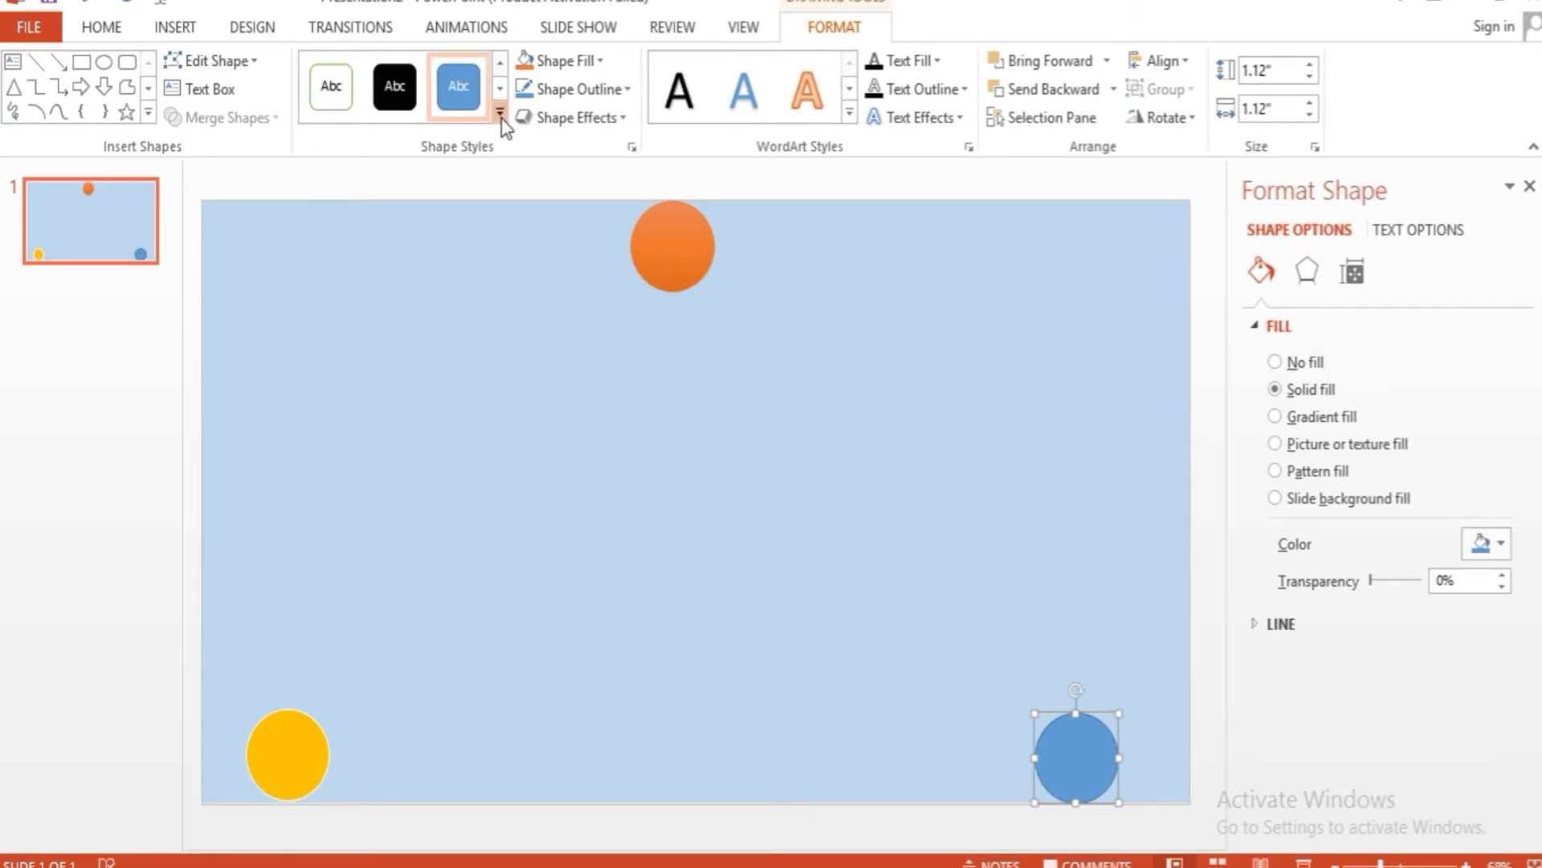
{"action": "left_click", "coordinate": [500, 114]}
{"action": "left_click", "coordinate": [332, 433]}
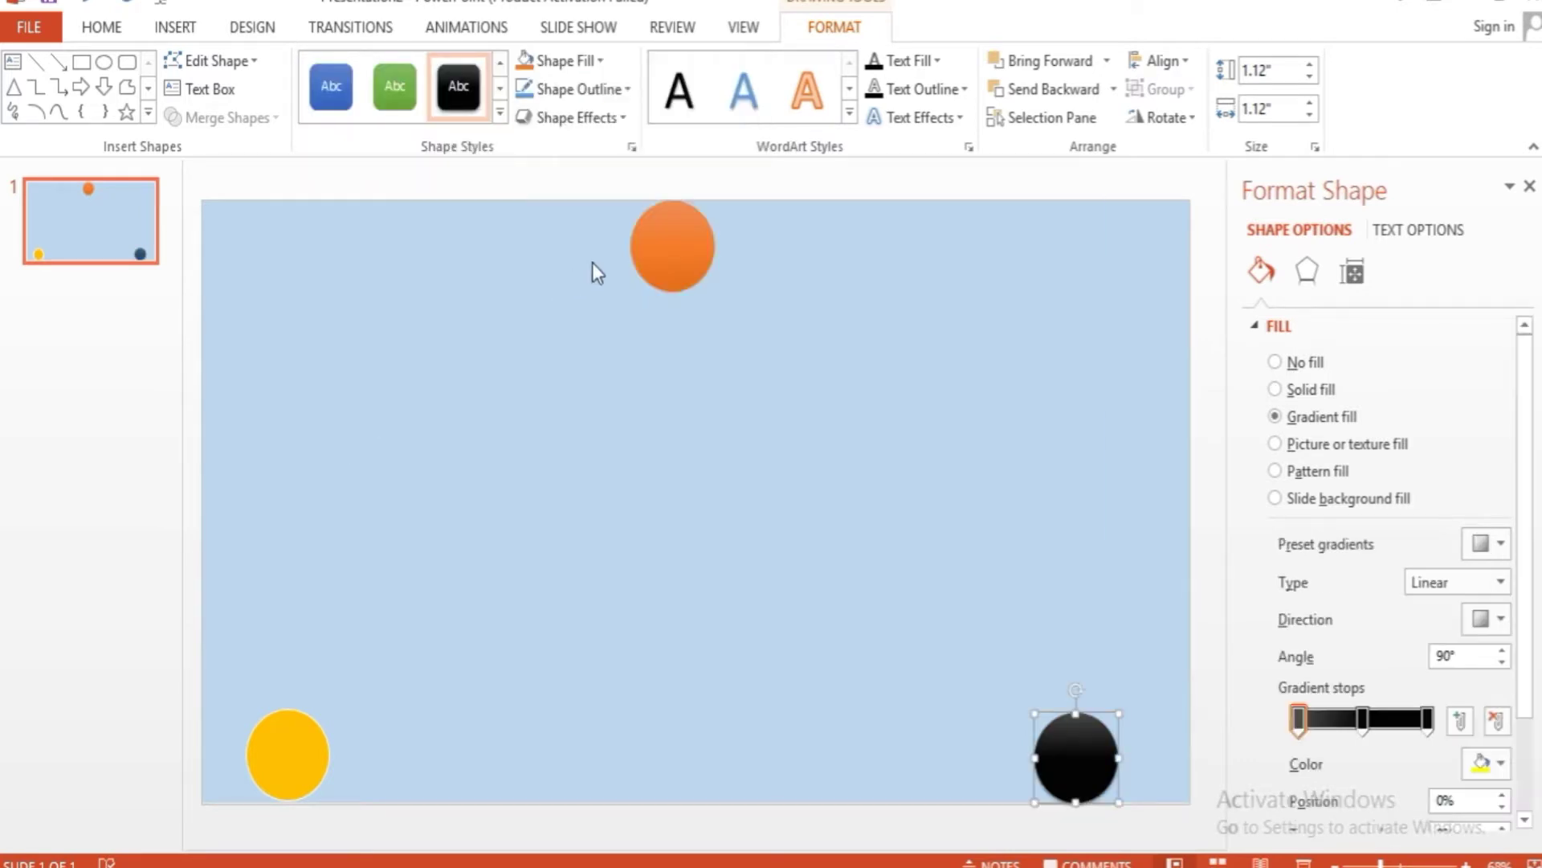
- Restyle the top circle with an orange gradient and the bottom-left with a yellow gradient
{"action": "left_click", "coordinate": [638, 259]}
{"action": "left_click", "coordinate": [496, 115]}
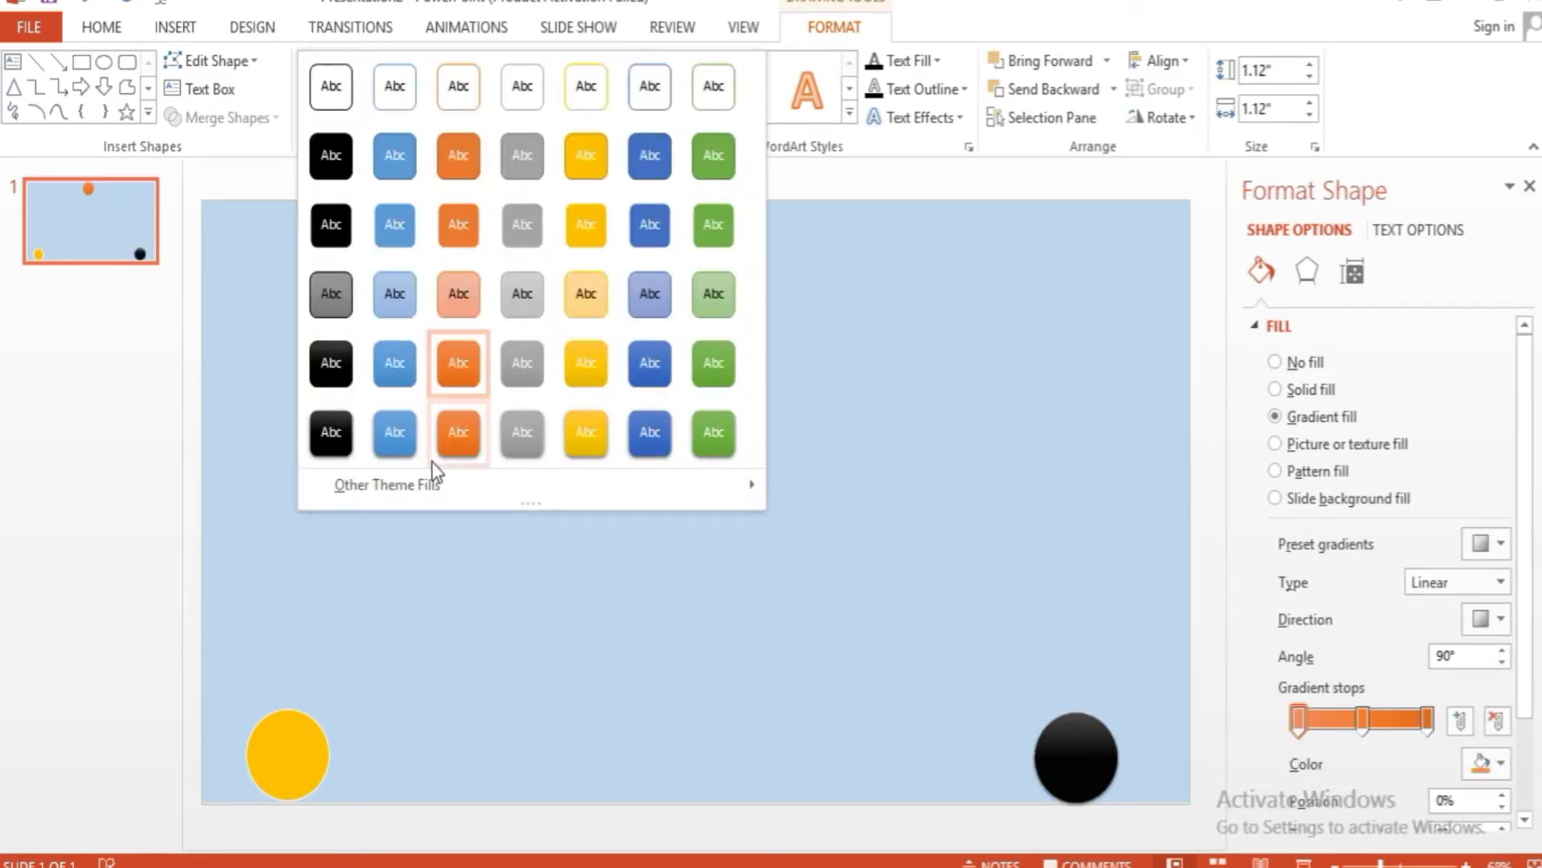
{"action": "left_click", "coordinate": [442, 454]}
{"action": "left_click", "coordinate": [301, 725]}
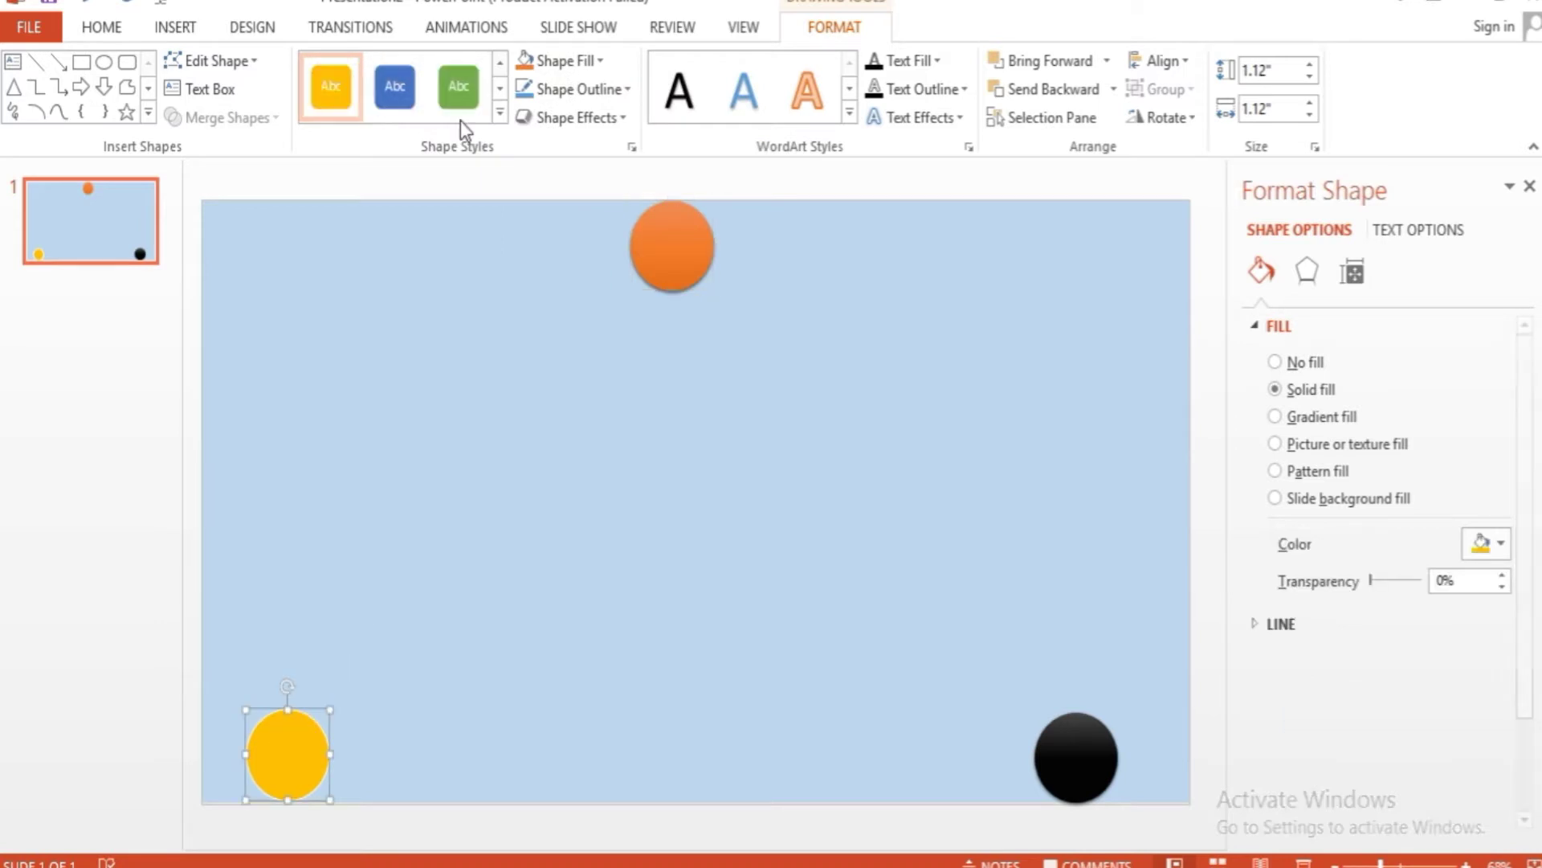
{"action": "left_click", "coordinate": [498, 115]}
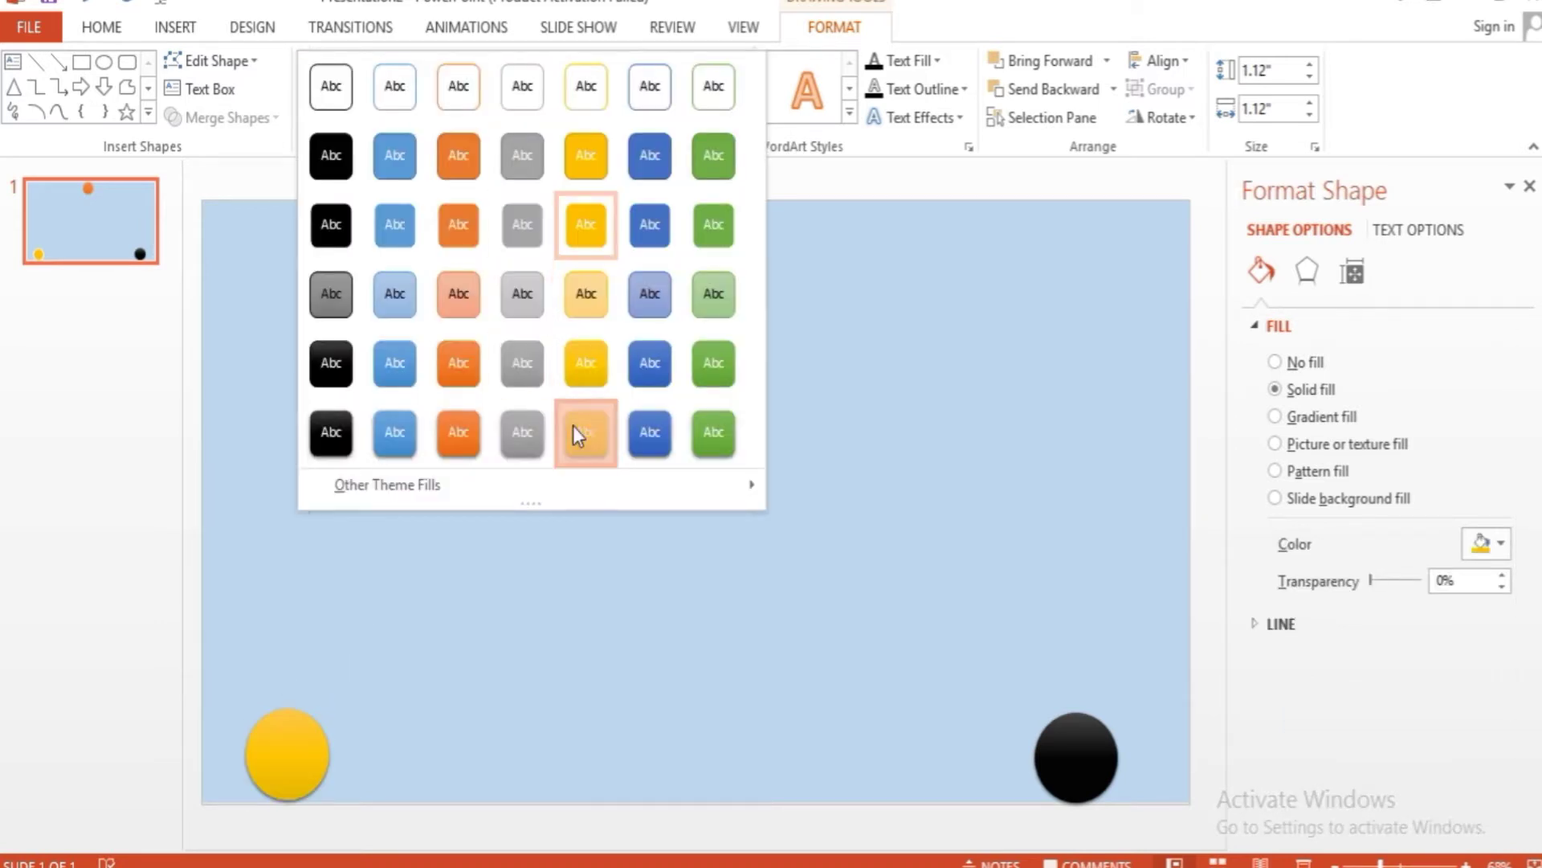
{"action": "left_click", "coordinate": [572, 426]}
- Switch the top circle to a green gradient style, then deselect it
{"action": "left_click", "coordinate": [659, 248]}
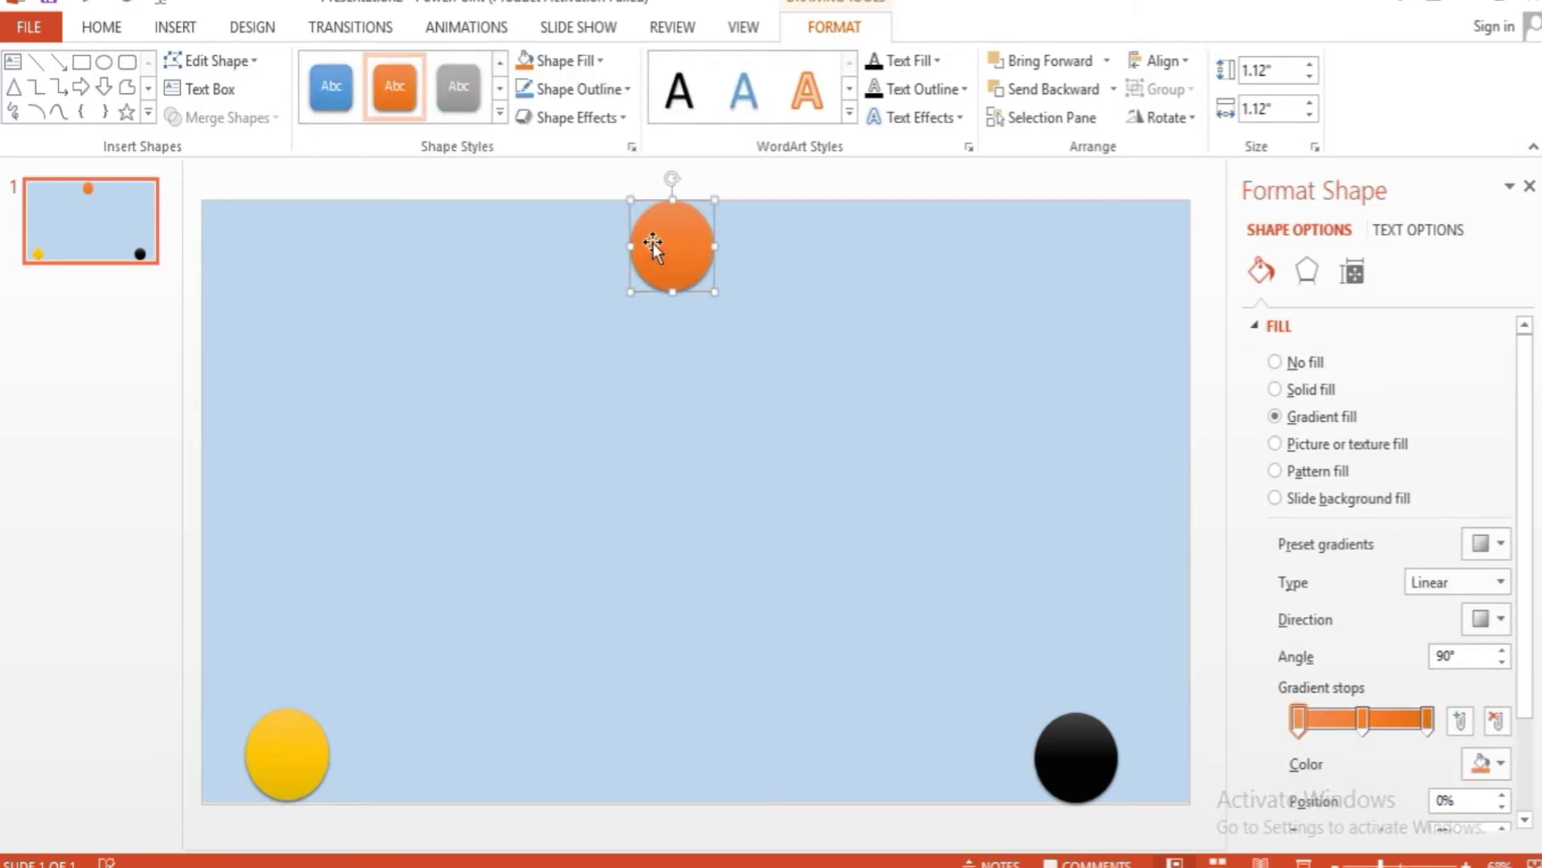
{"action": "left_click", "coordinate": [499, 115]}
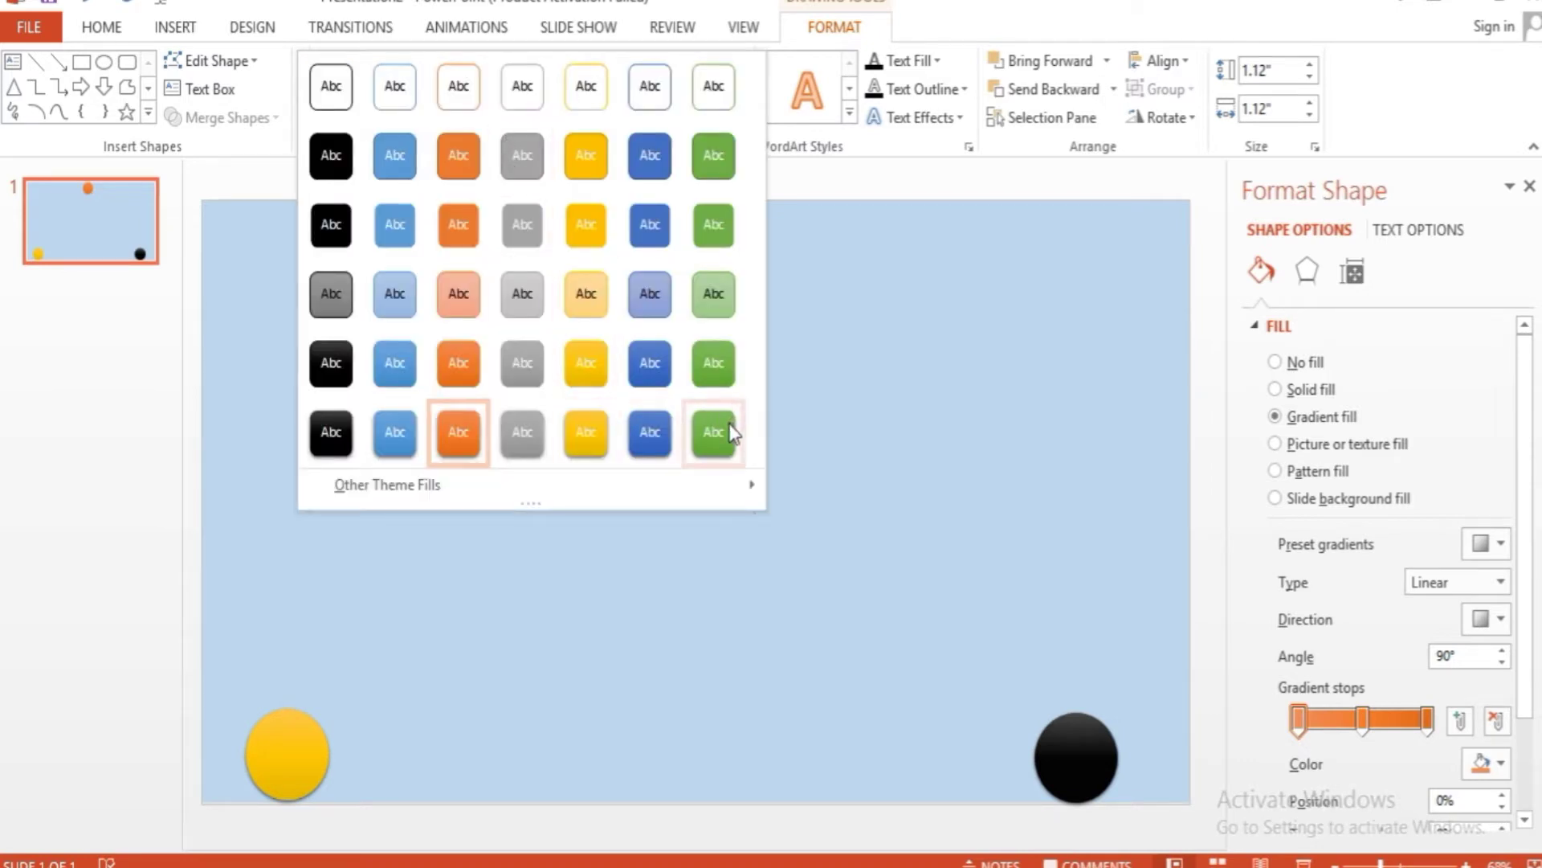
{"action": "left_click", "coordinate": [728, 427]}
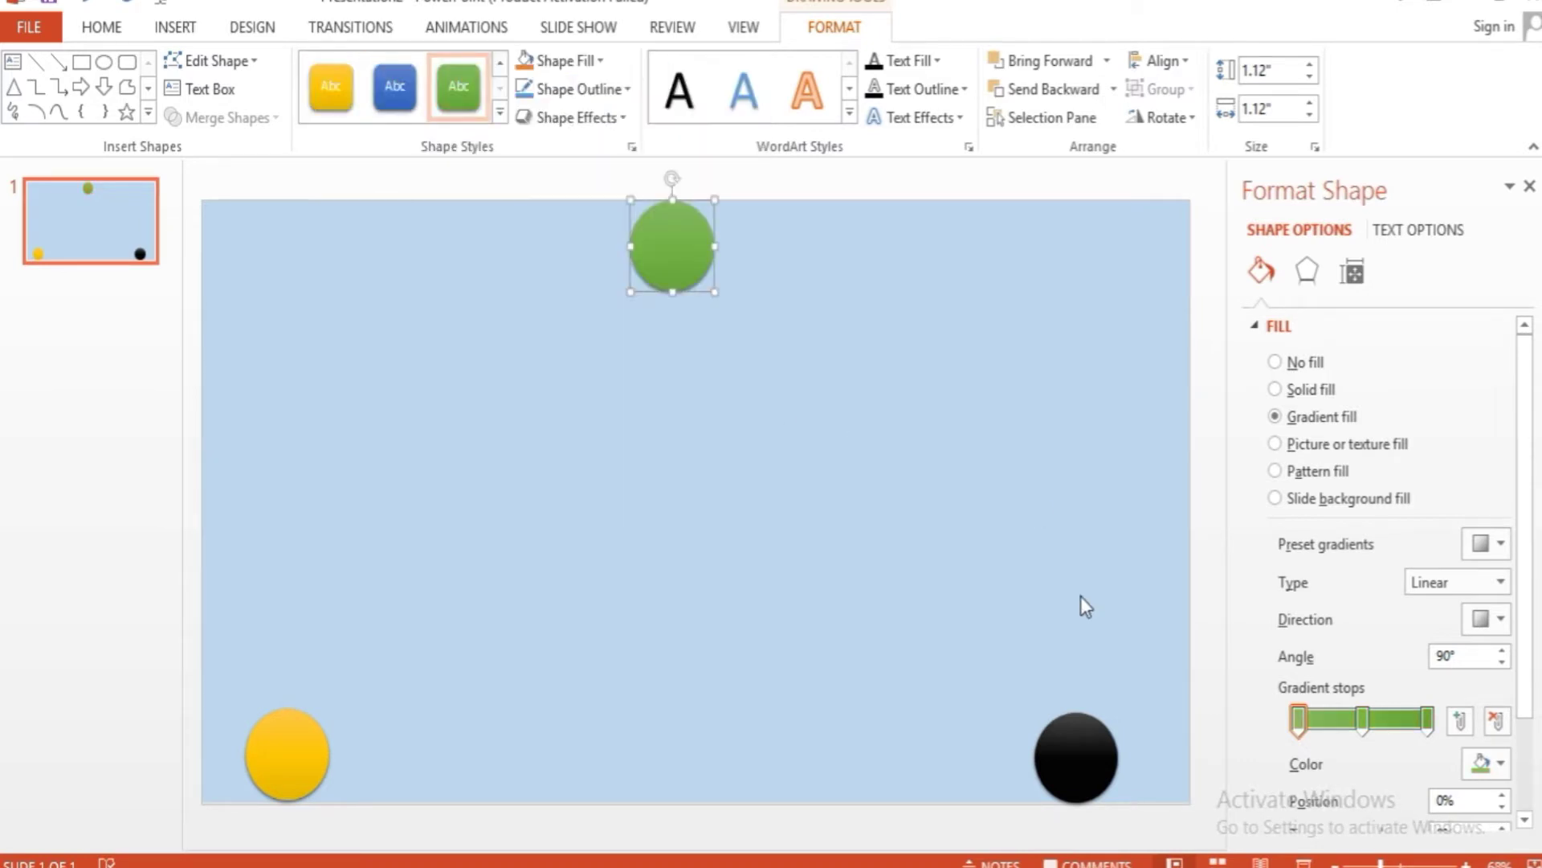
{"action": "left_click", "coordinate": [942, 533]}
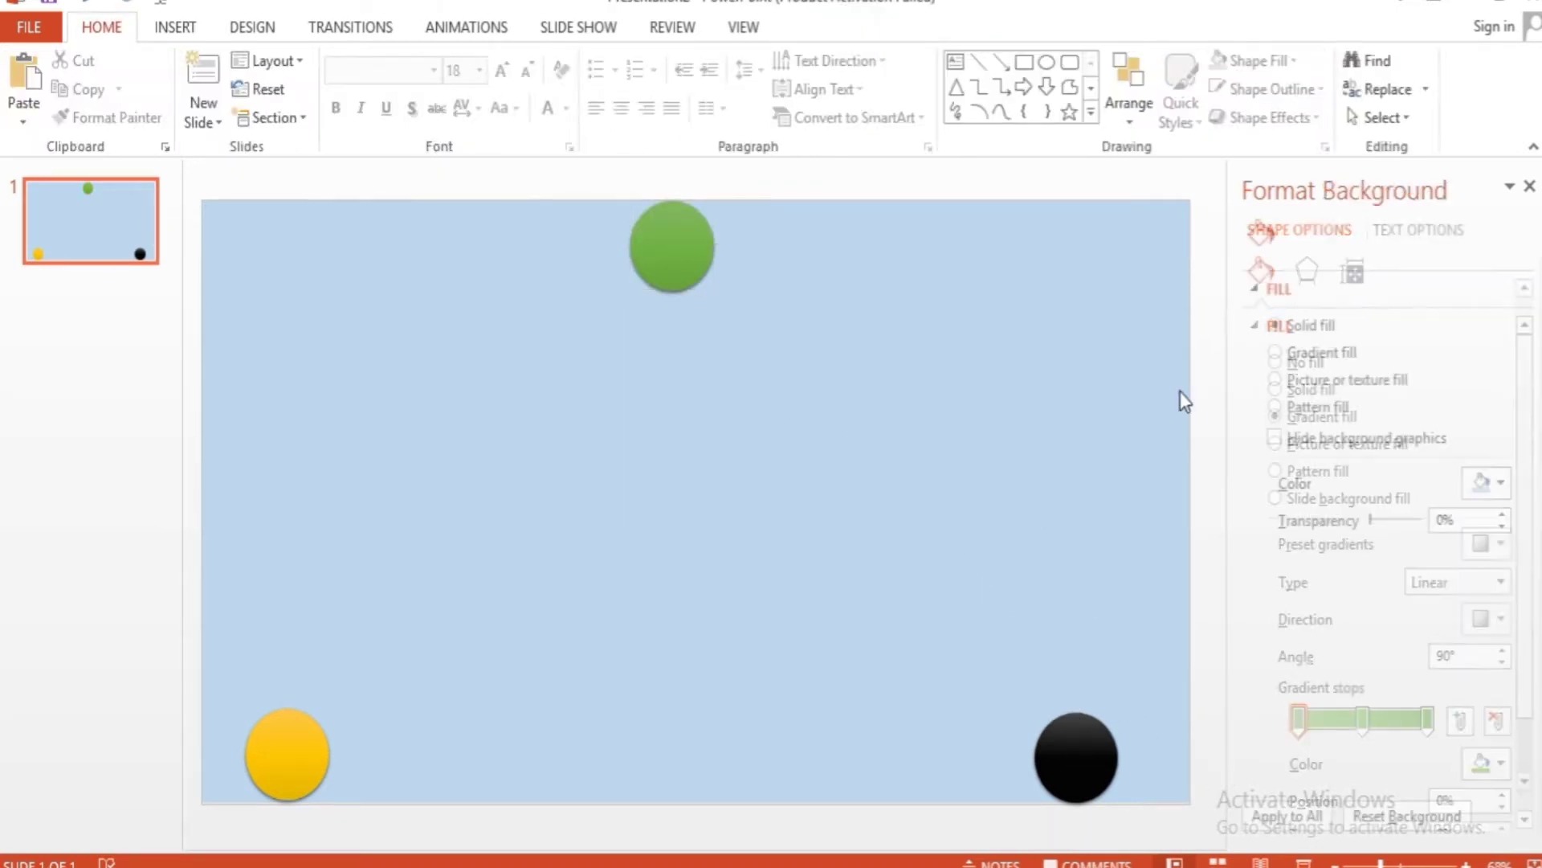
- Cycle the background colour through green and light blue to a solid darker blue
{"action": "left_click", "coordinate": [1485, 489]}
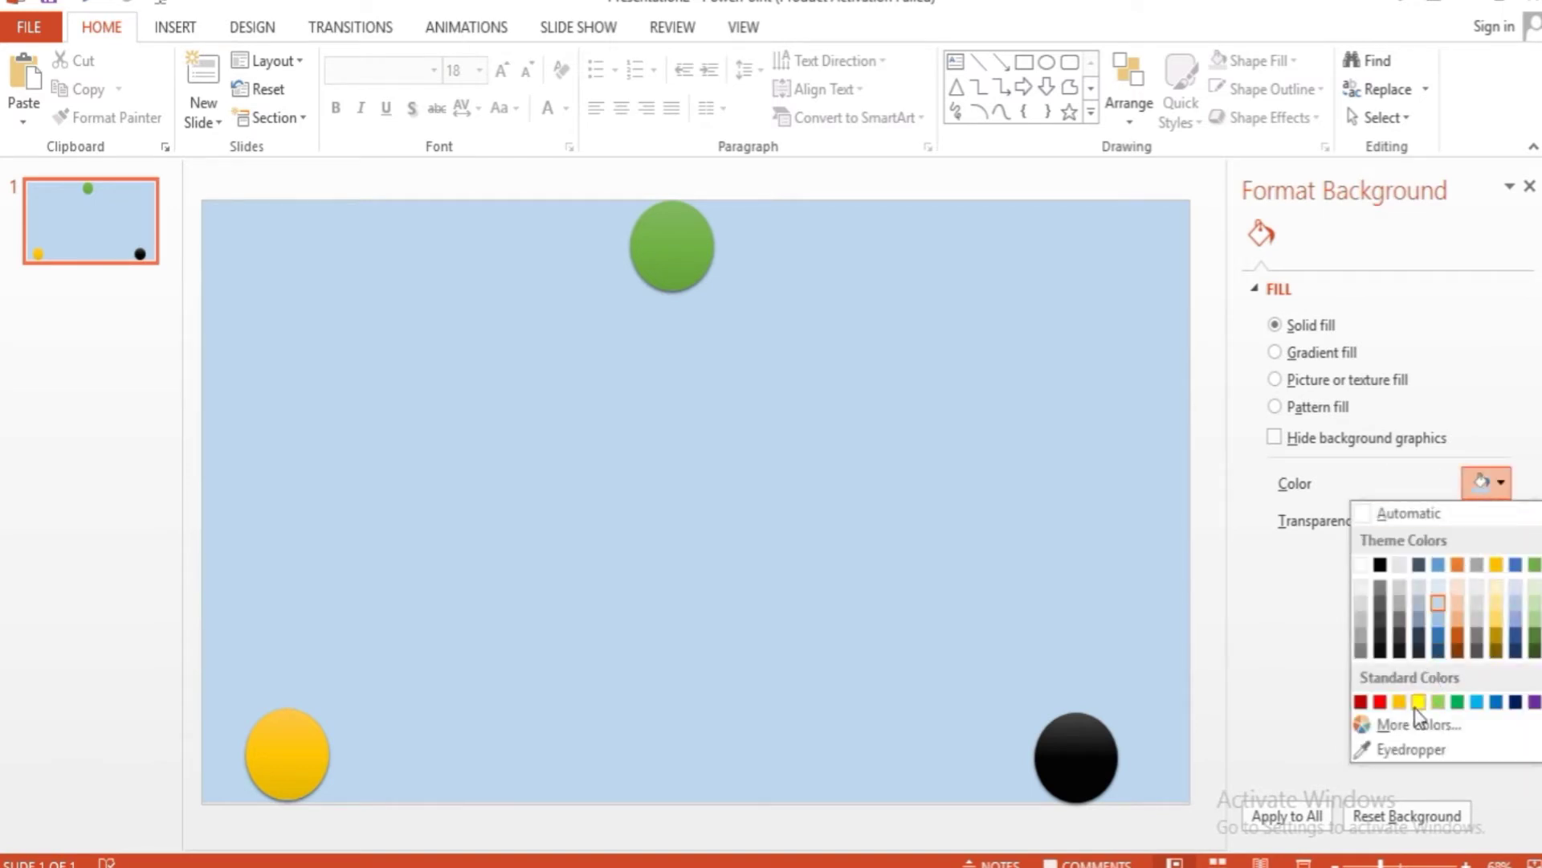
{"action": "left_click", "coordinate": [1456, 702]}
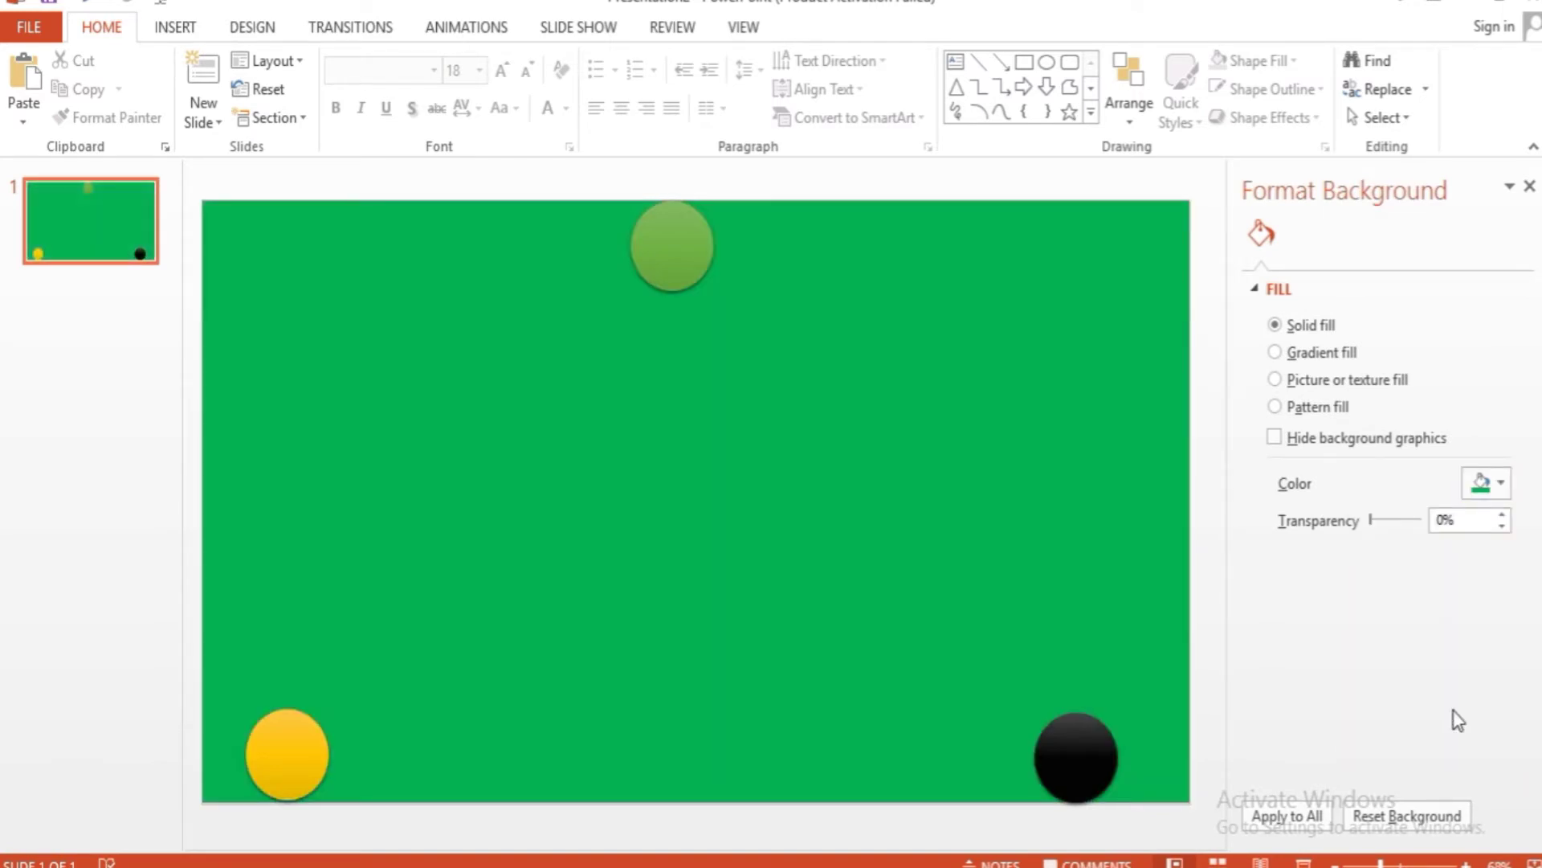
{"action": "left_click", "coordinate": [1483, 483]}
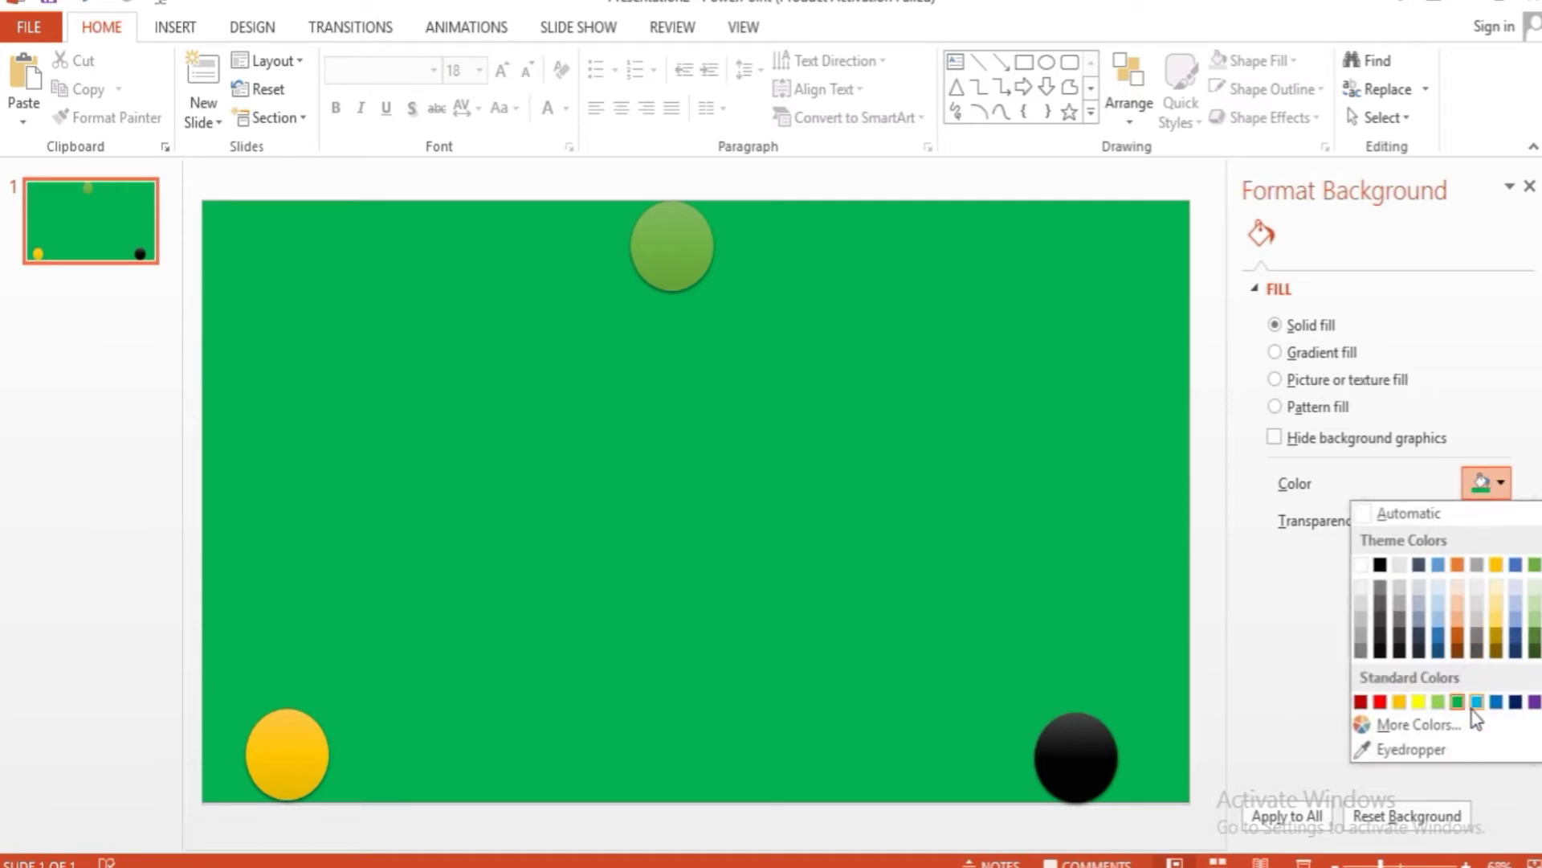
{"action": "left_click", "coordinate": [1477, 702]}
{"action": "left_click", "coordinate": [1480, 483]}
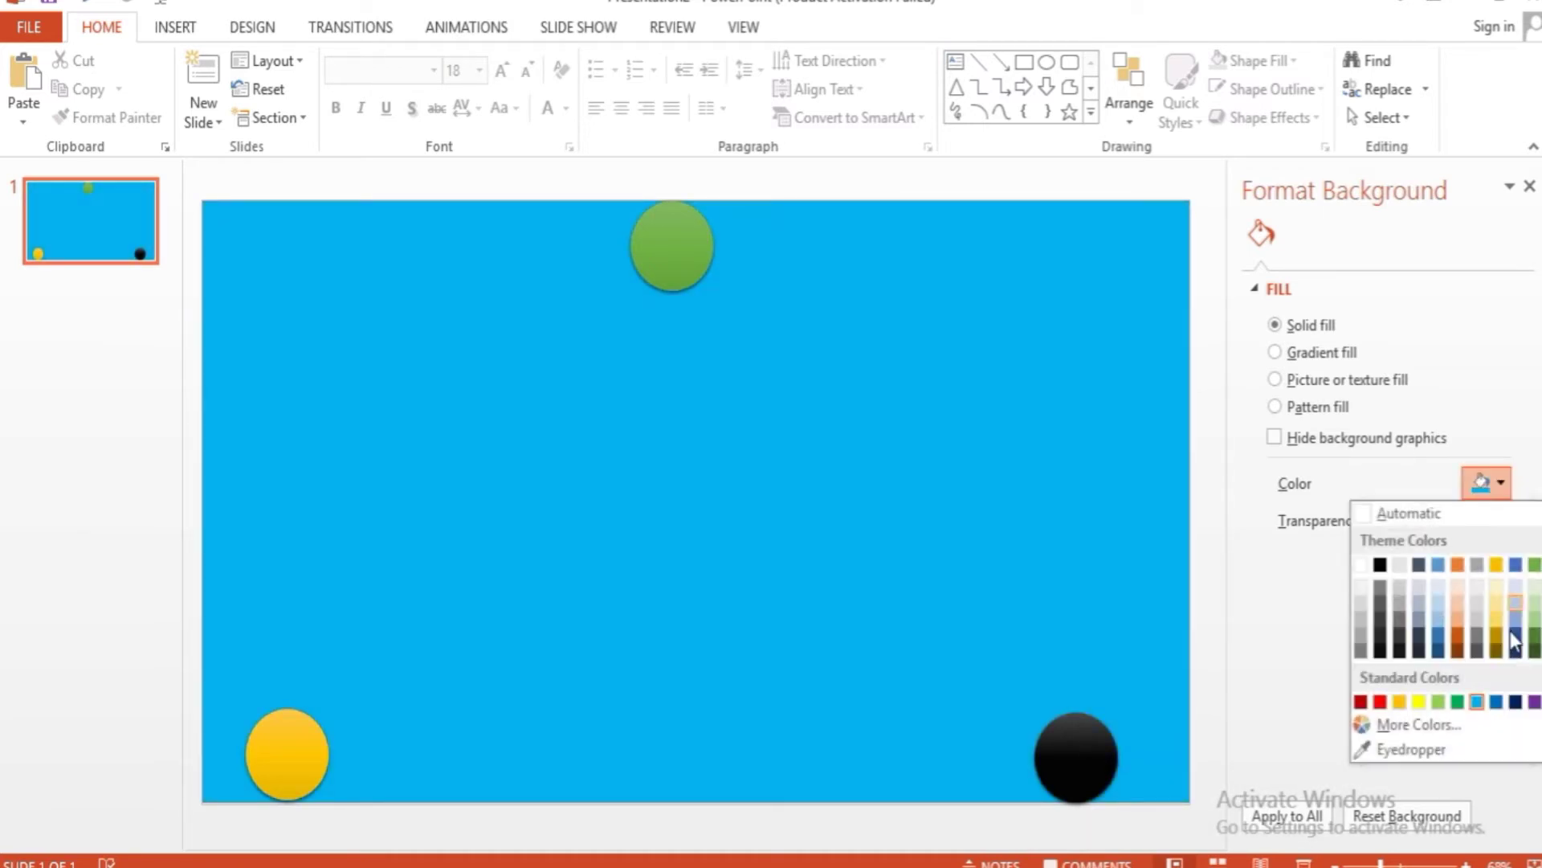
{"action": "left_click", "coordinate": [1498, 702]}
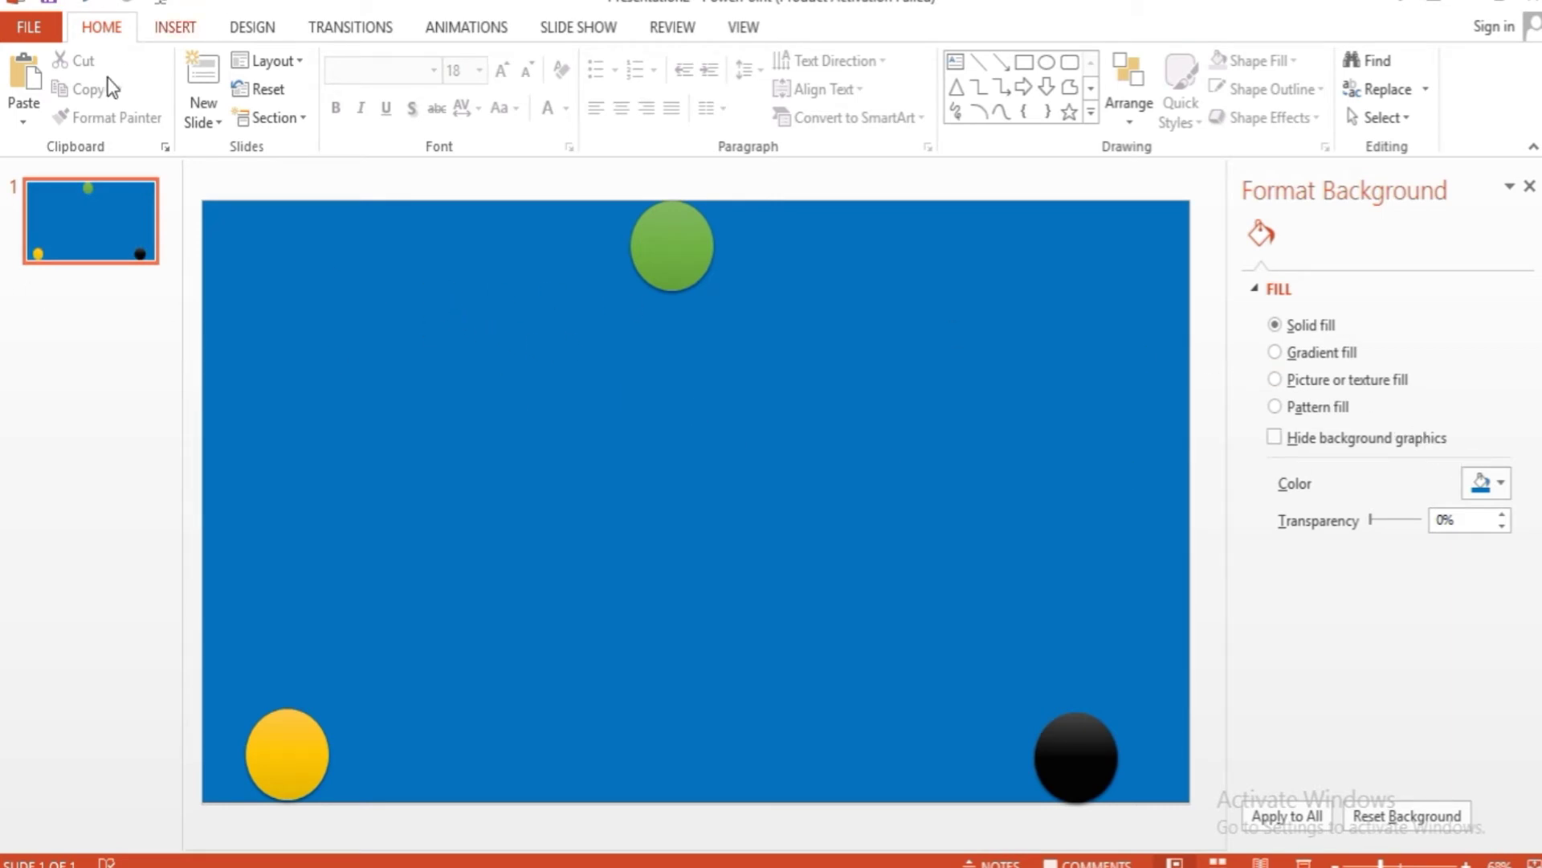
{"action": "left_click", "coordinate": [110, 256]}
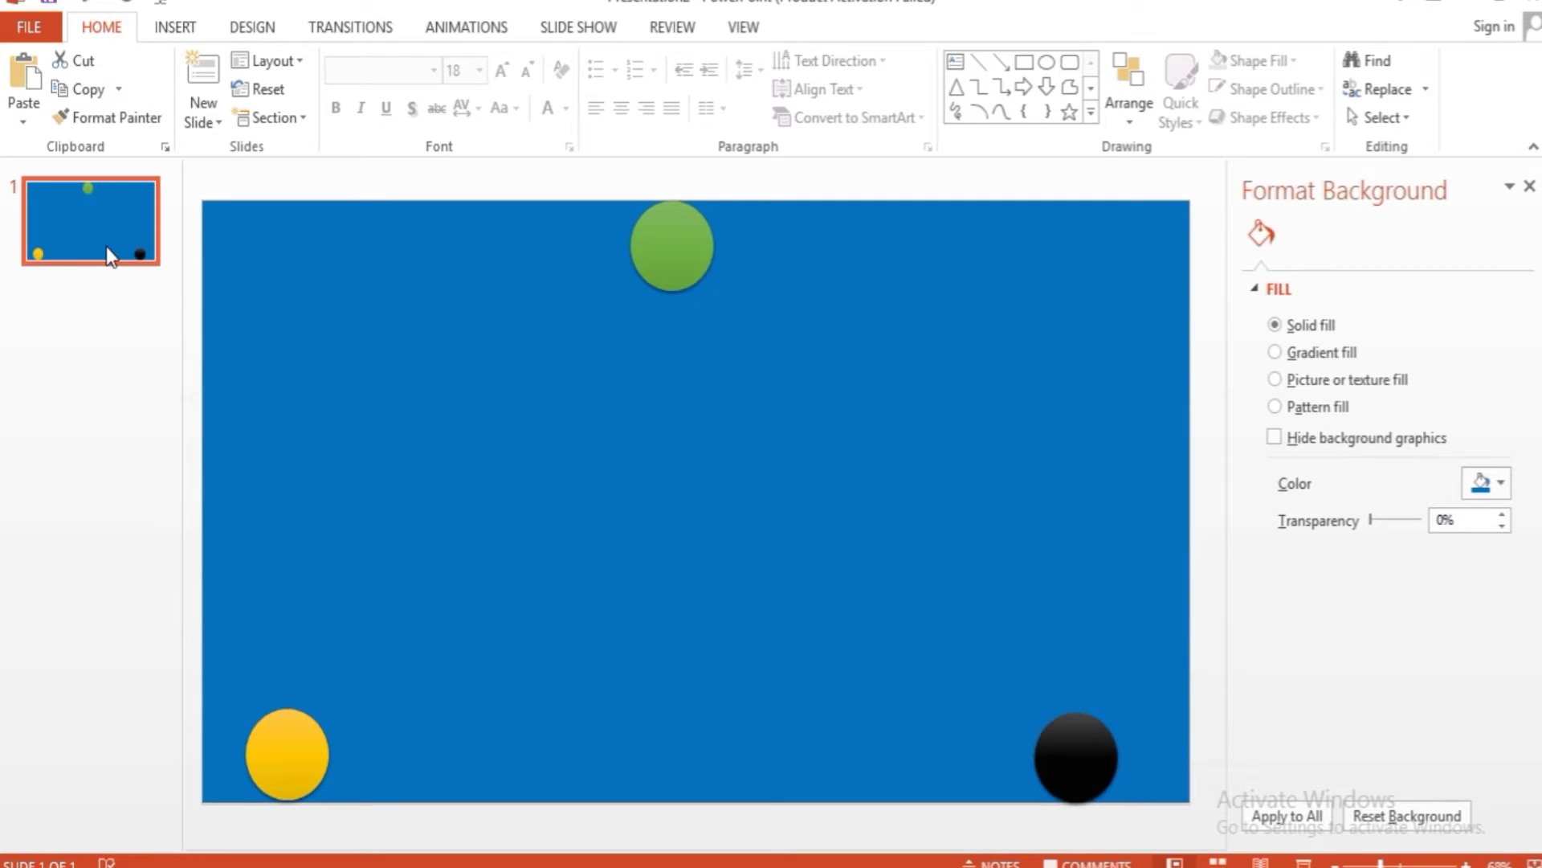
- Duplicate slide 1 as slide 2 and give it a blue background
{"action": "key", "text": "ctrl+c"}
{"action": "key", "text": "ctrl+v"}
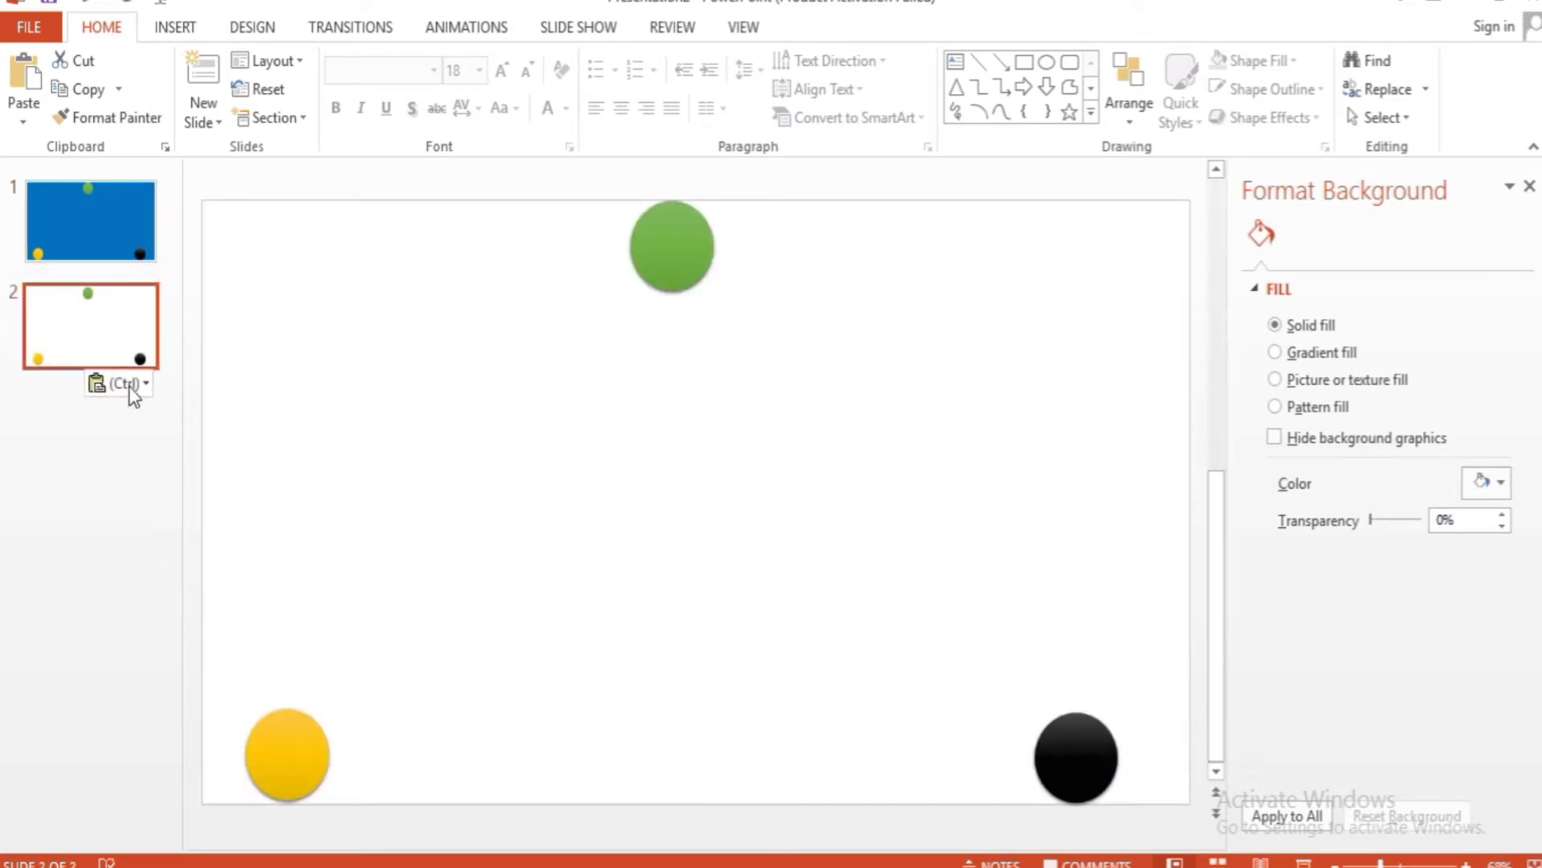
{"action": "left_click", "coordinate": [117, 265]}
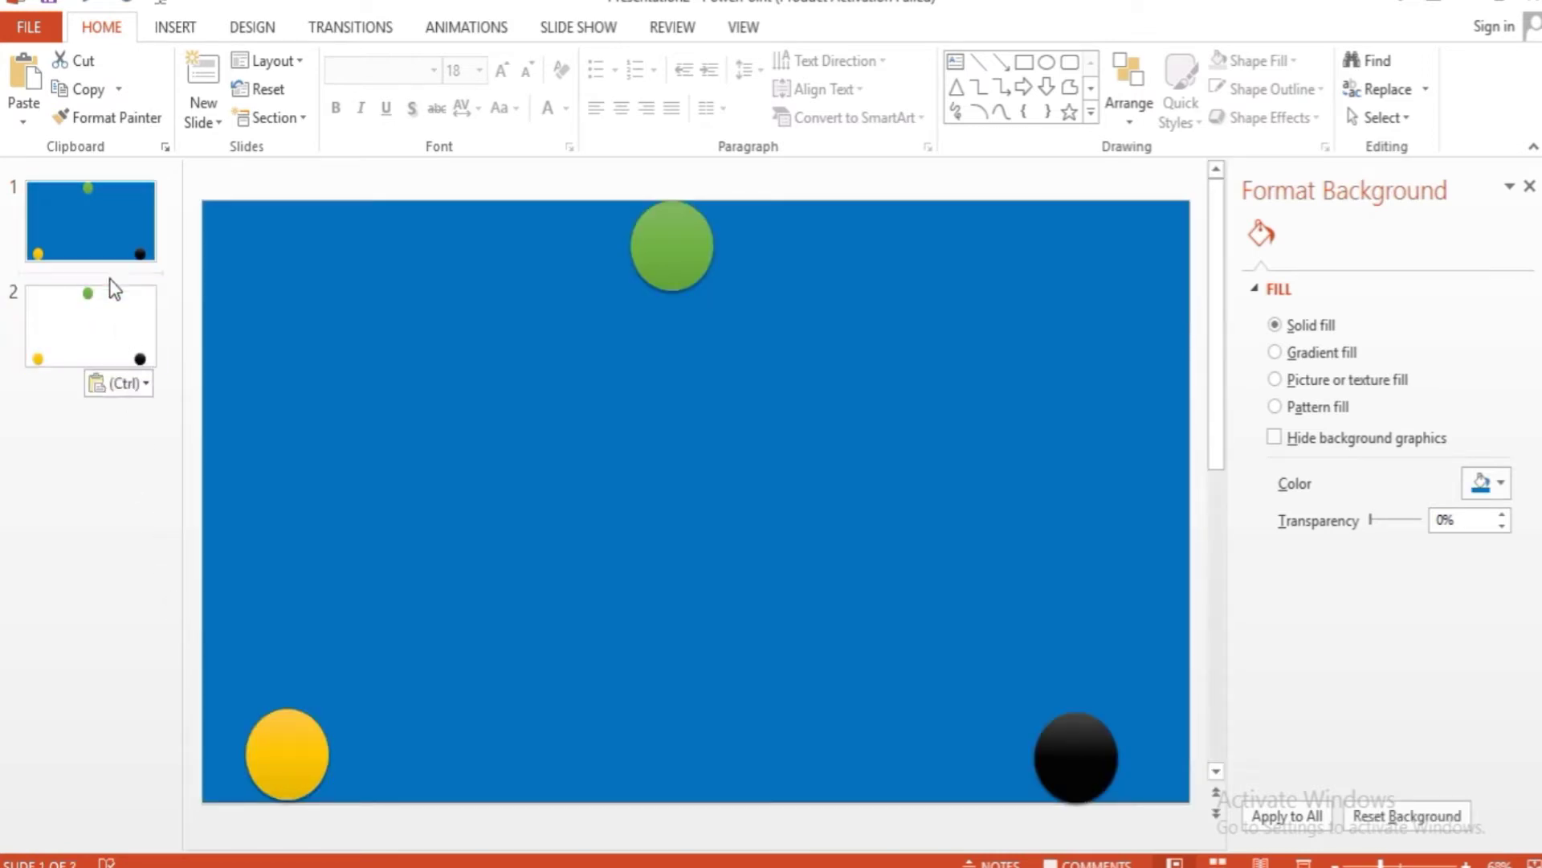
{"action": "left_click", "coordinate": [109, 326]}
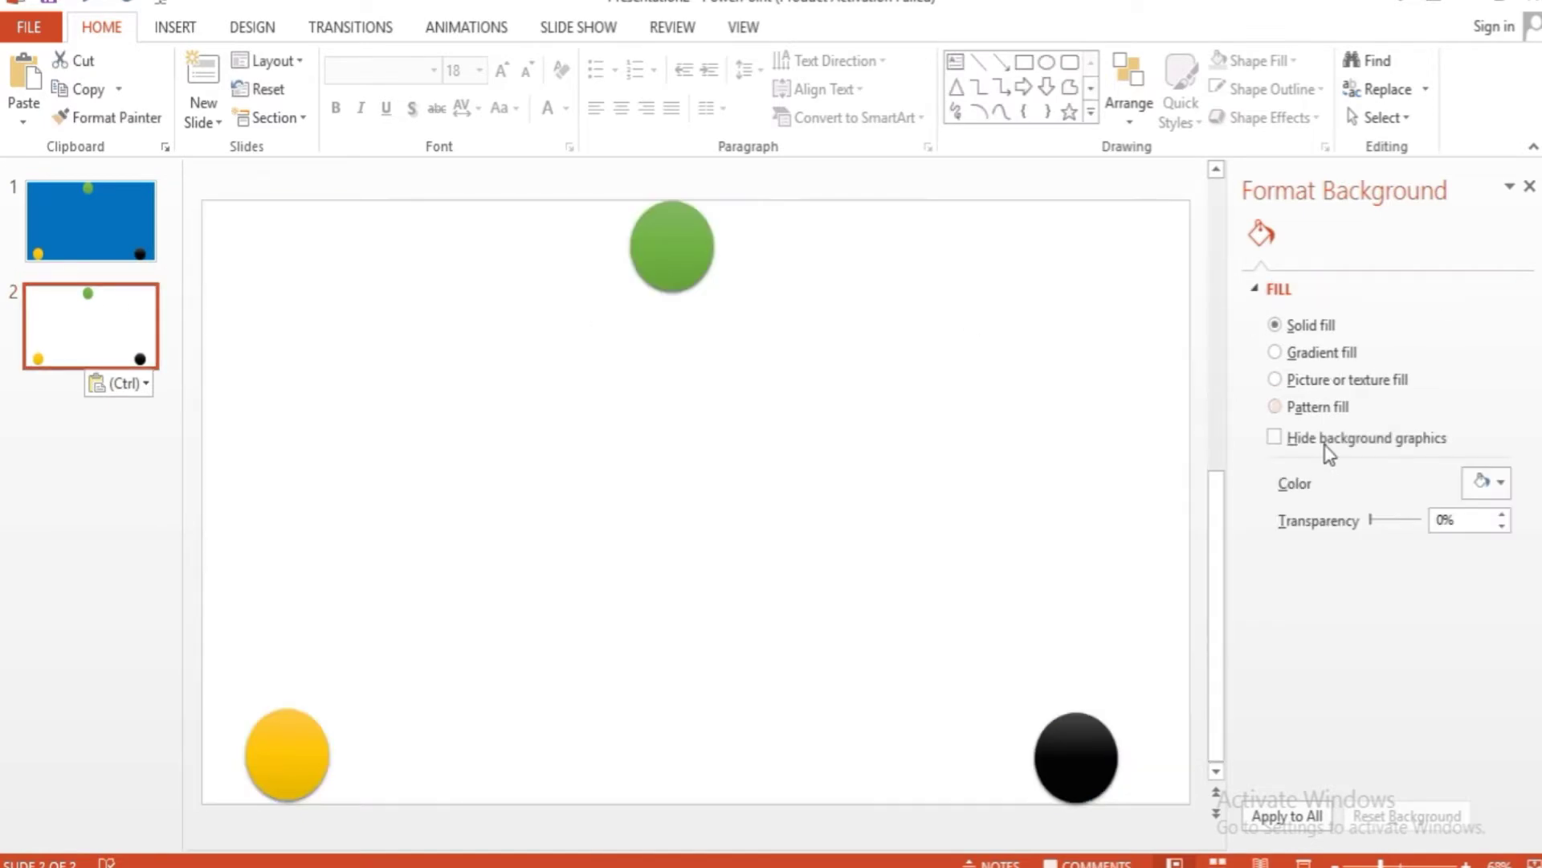
{"action": "left_click", "coordinate": [1484, 490]}
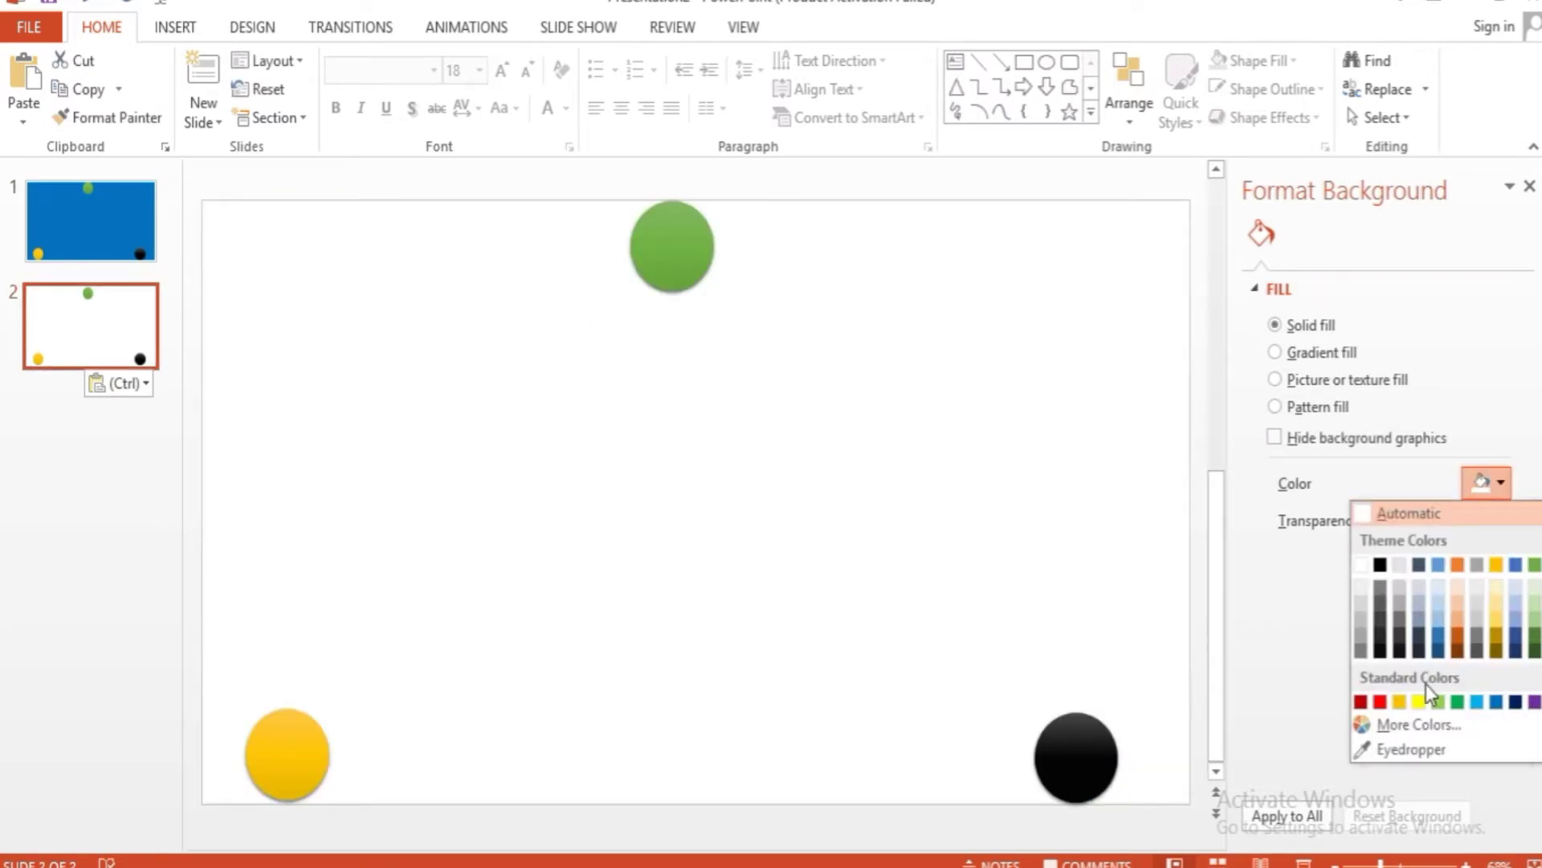
{"action": "left_click", "coordinate": [1496, 702]}
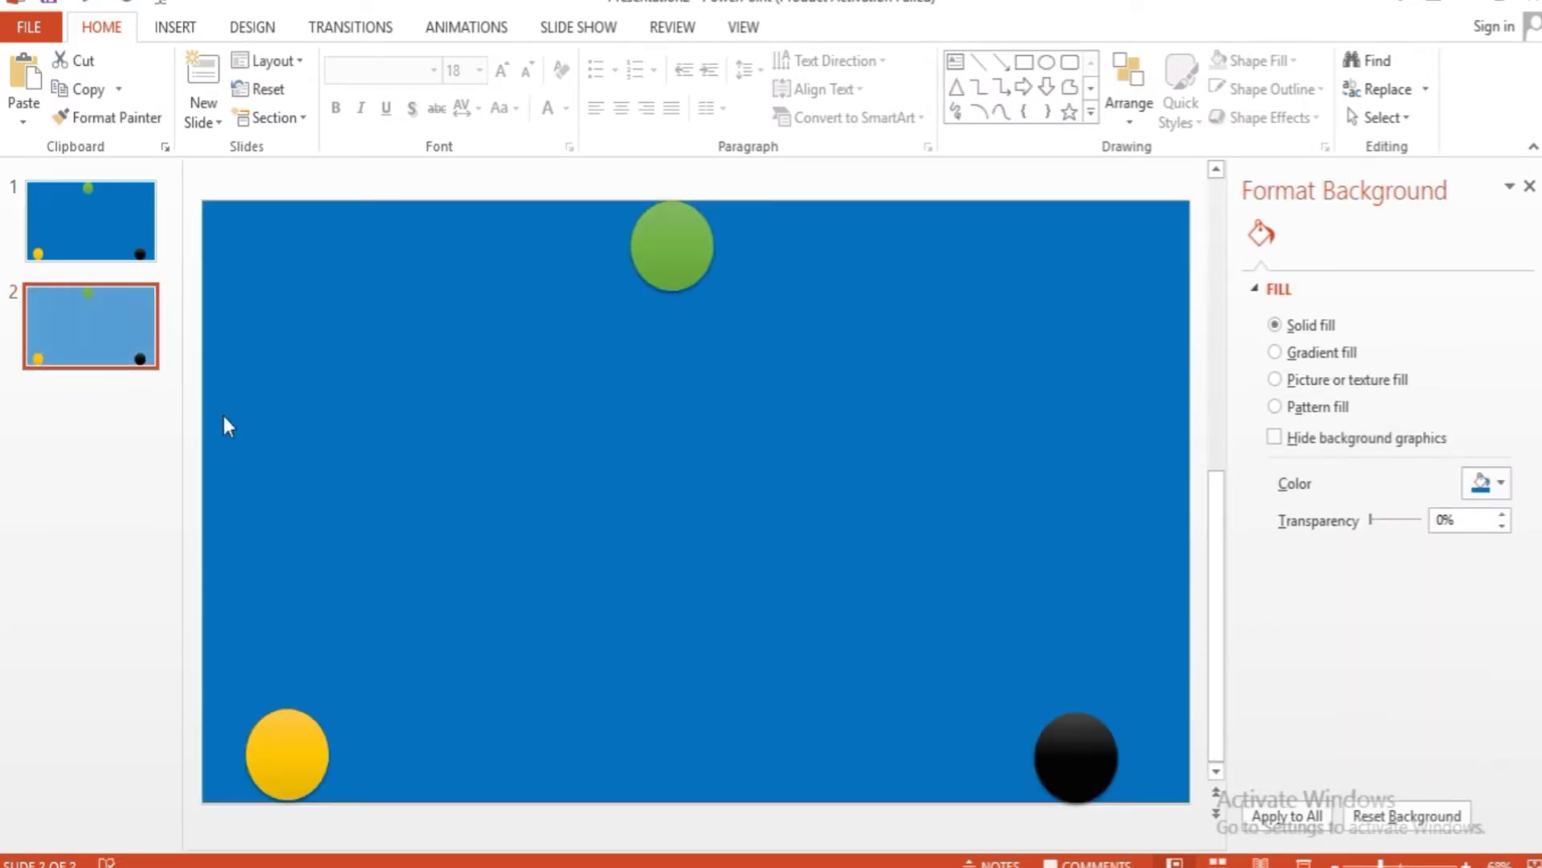
- On slide 2, shift the yellow and black circles up and the green circle down
{"action": "mouse_move", "coordinate": [282, 755]}
{"action": "left_mouse_down"}
{"action": "mouse_move", "coordinate": [328, 193]}
{"action": "mouse_move", "coordinate": [300, 773]}
{"action": "left_mouse_up"}
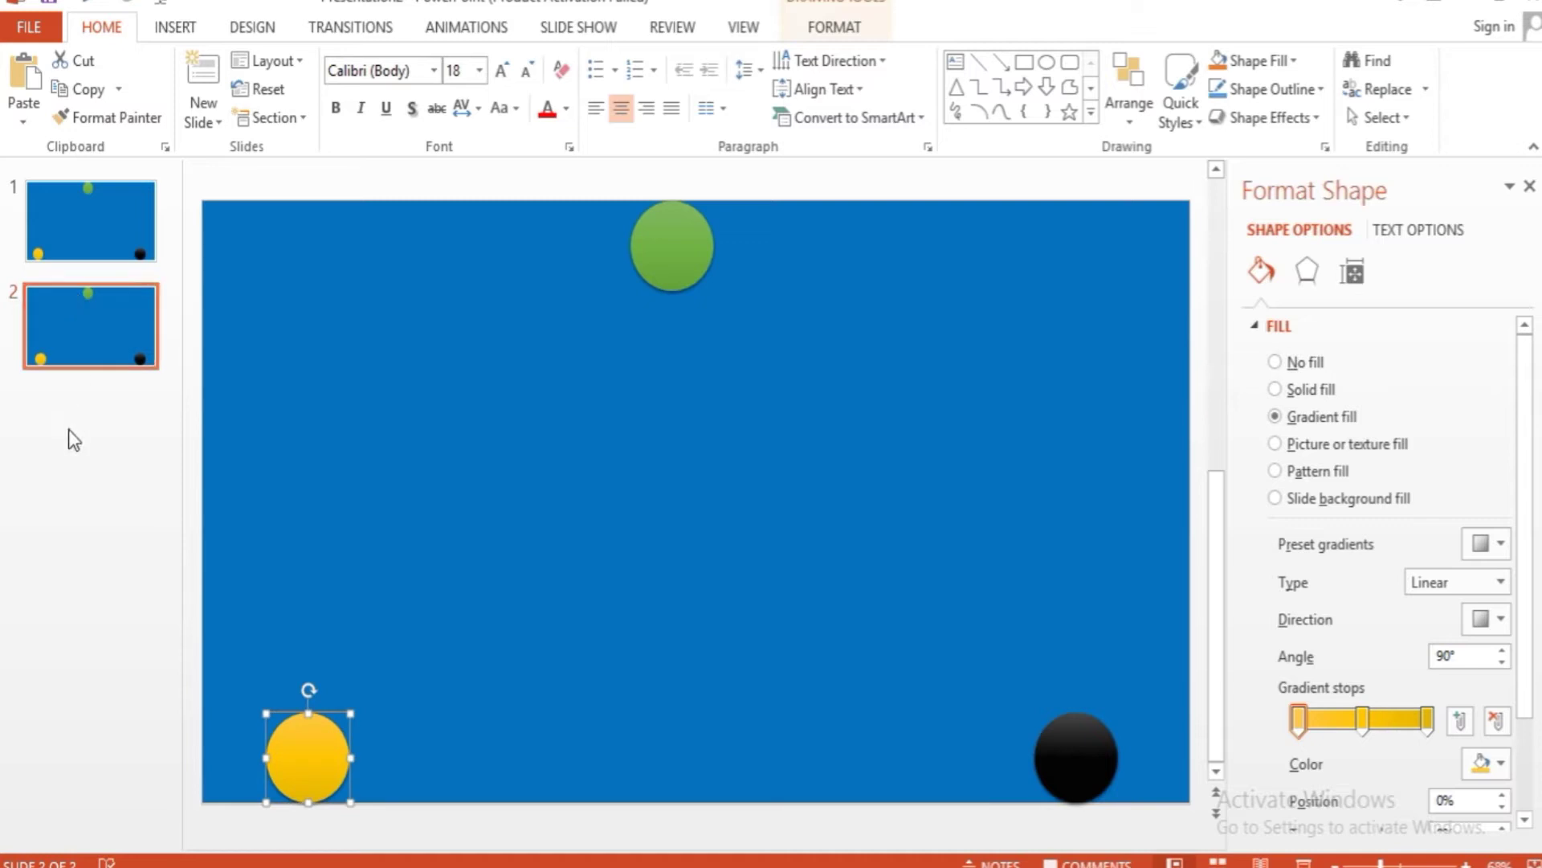
{"action": "left_click", "coordinate": [80, 360]}
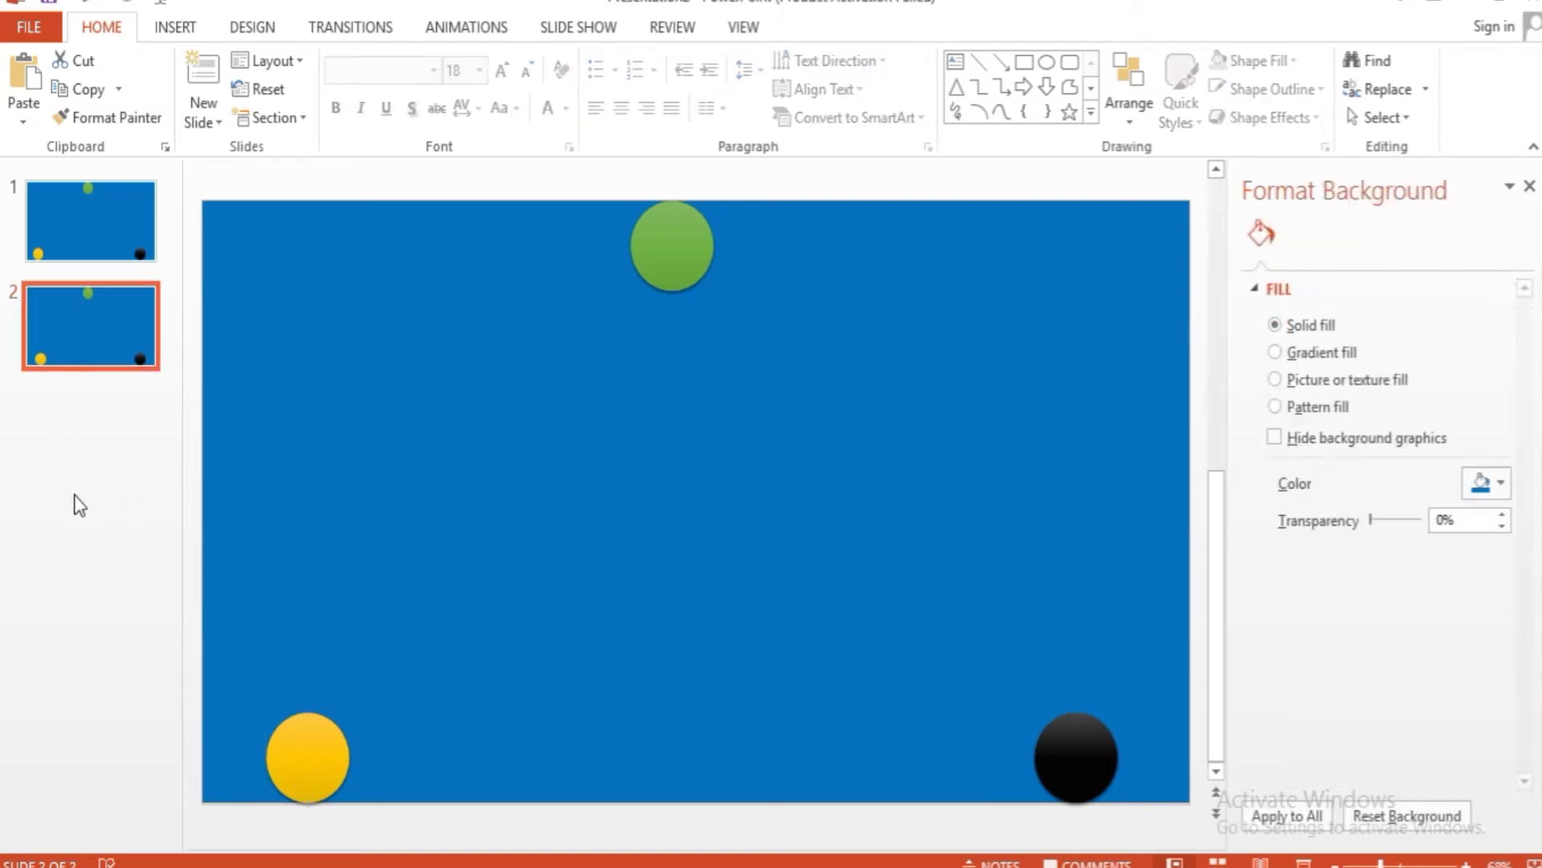
{"action": "left_click", "coordinate": [294, 758]}
{"action": "mouse_move", "coordinate": [293, 762]}
{"action": "left_mouse_down"}
{"action": "mouse_move", "coordinate": [292, 717]}
{"action": "mouse_move", "coordinate": [295, 732]}
{"action": "left_mouse_up"}
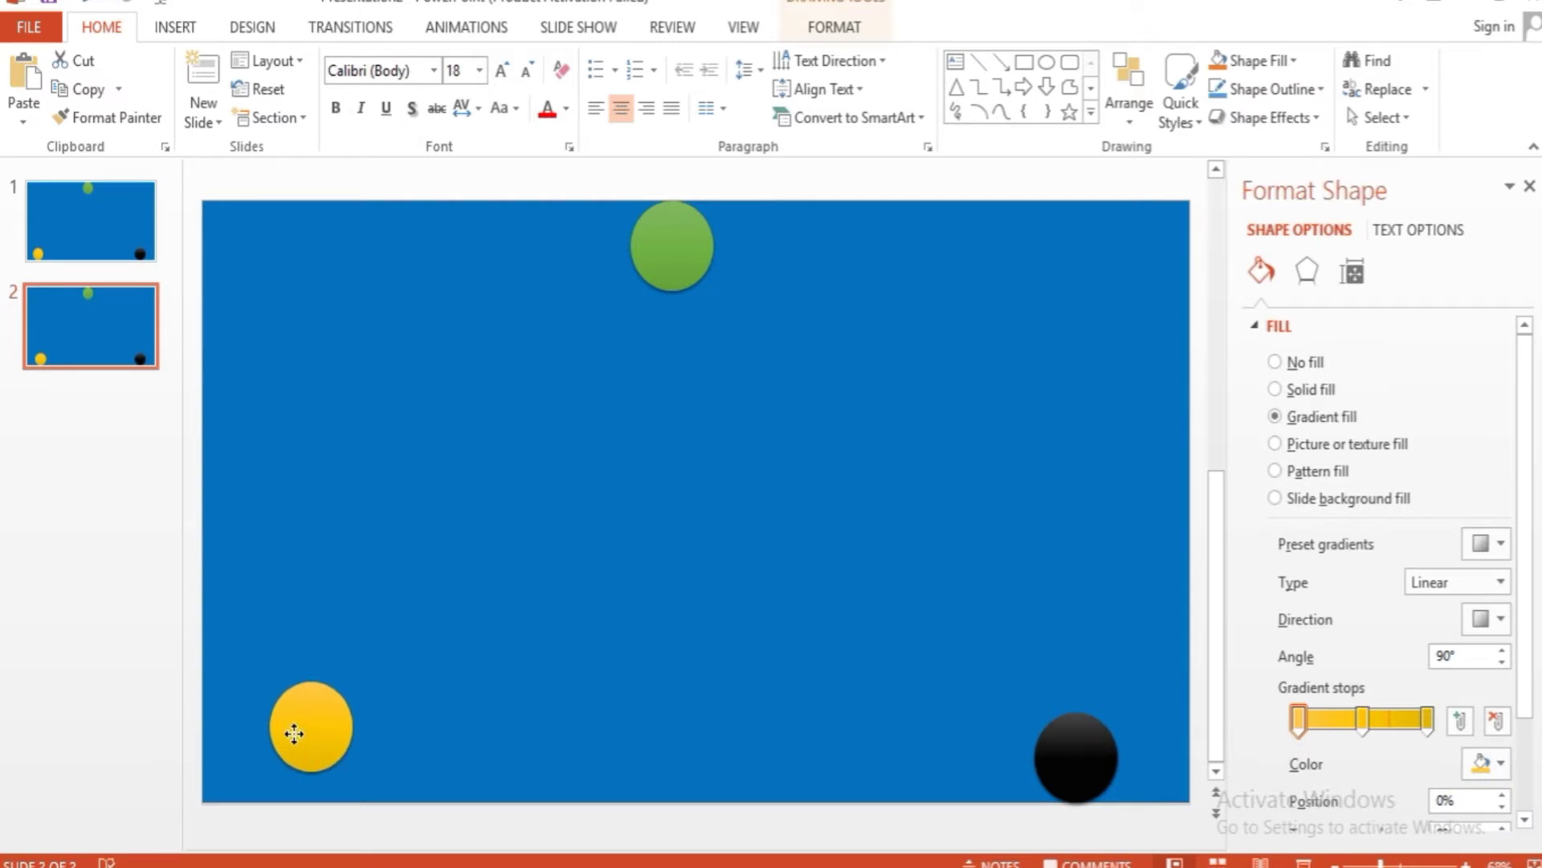
{"action": "left_click_drag", "start_coordinate": [669, 259], "coordinate": [669, 282]}
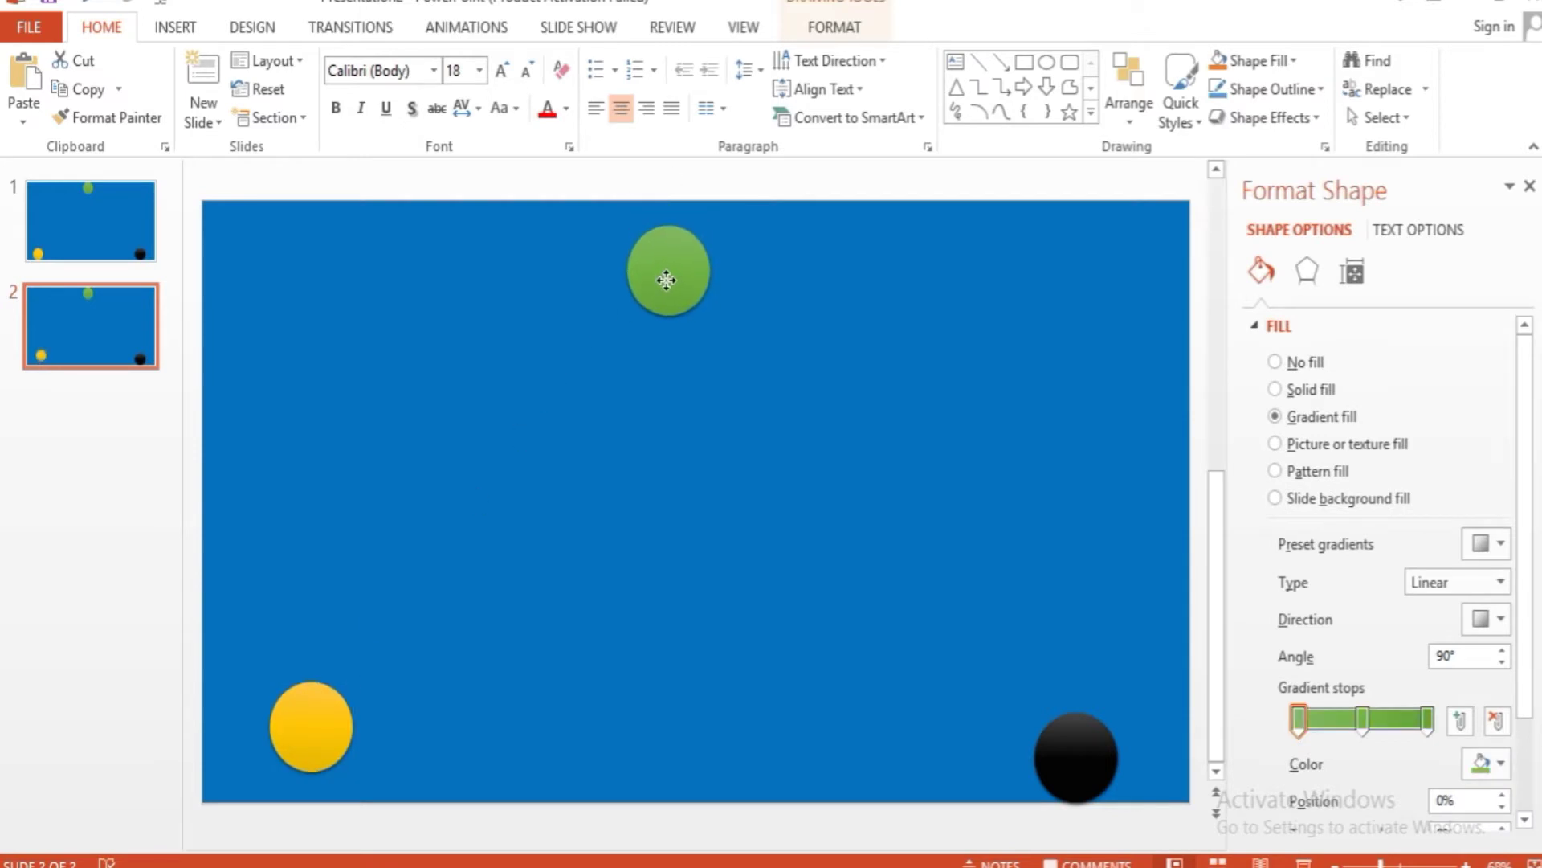
{"action": "left_click_drag", "start_coordinate": [1064, 767], "coordinate": [1070, 734]}
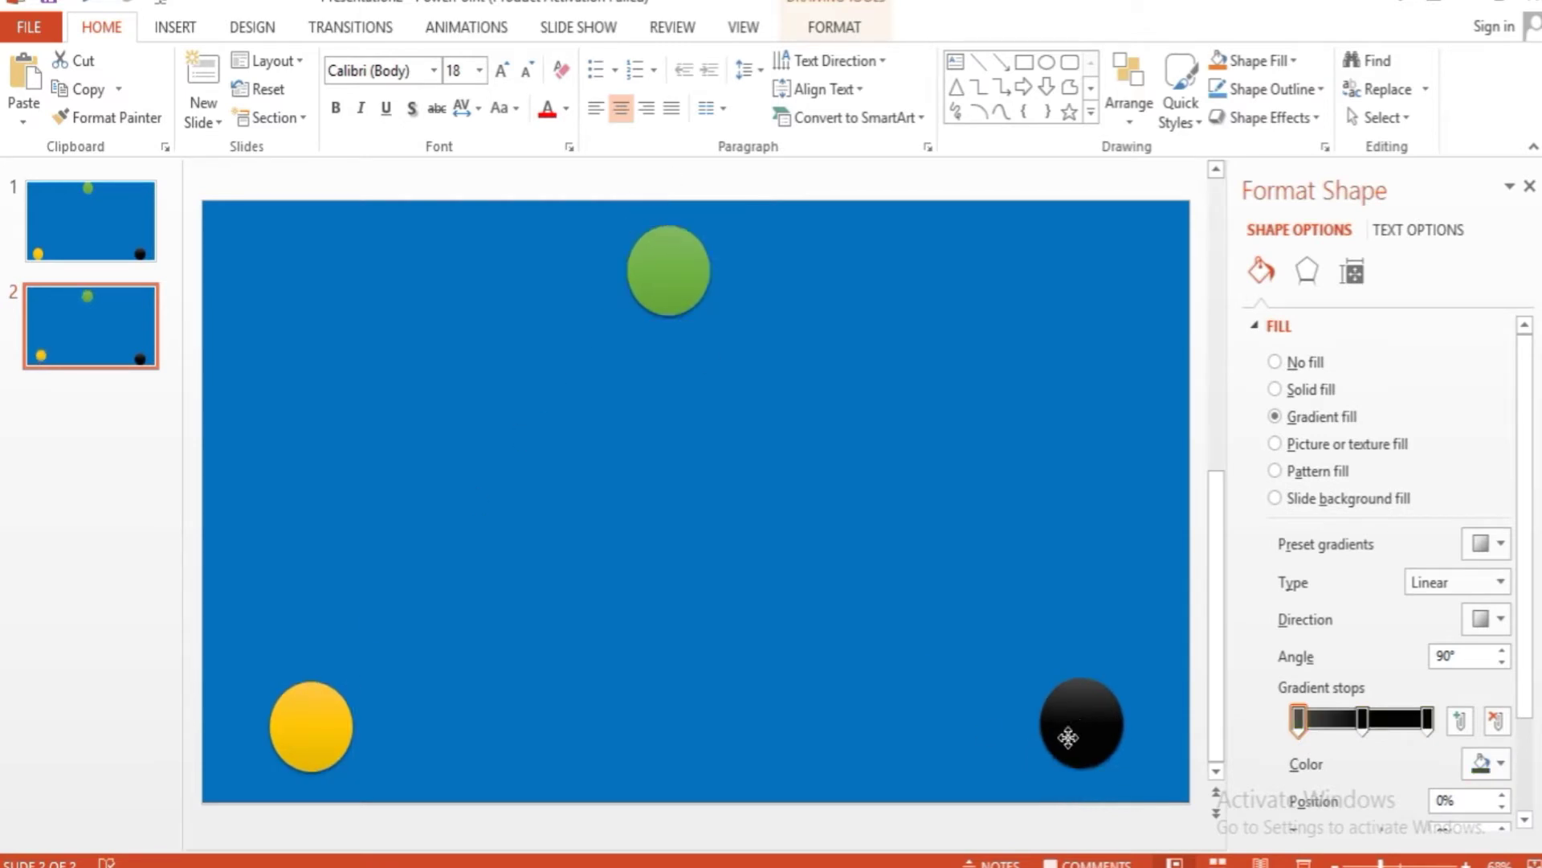
{"action": "left_click", "coordinate": [98, 311]}
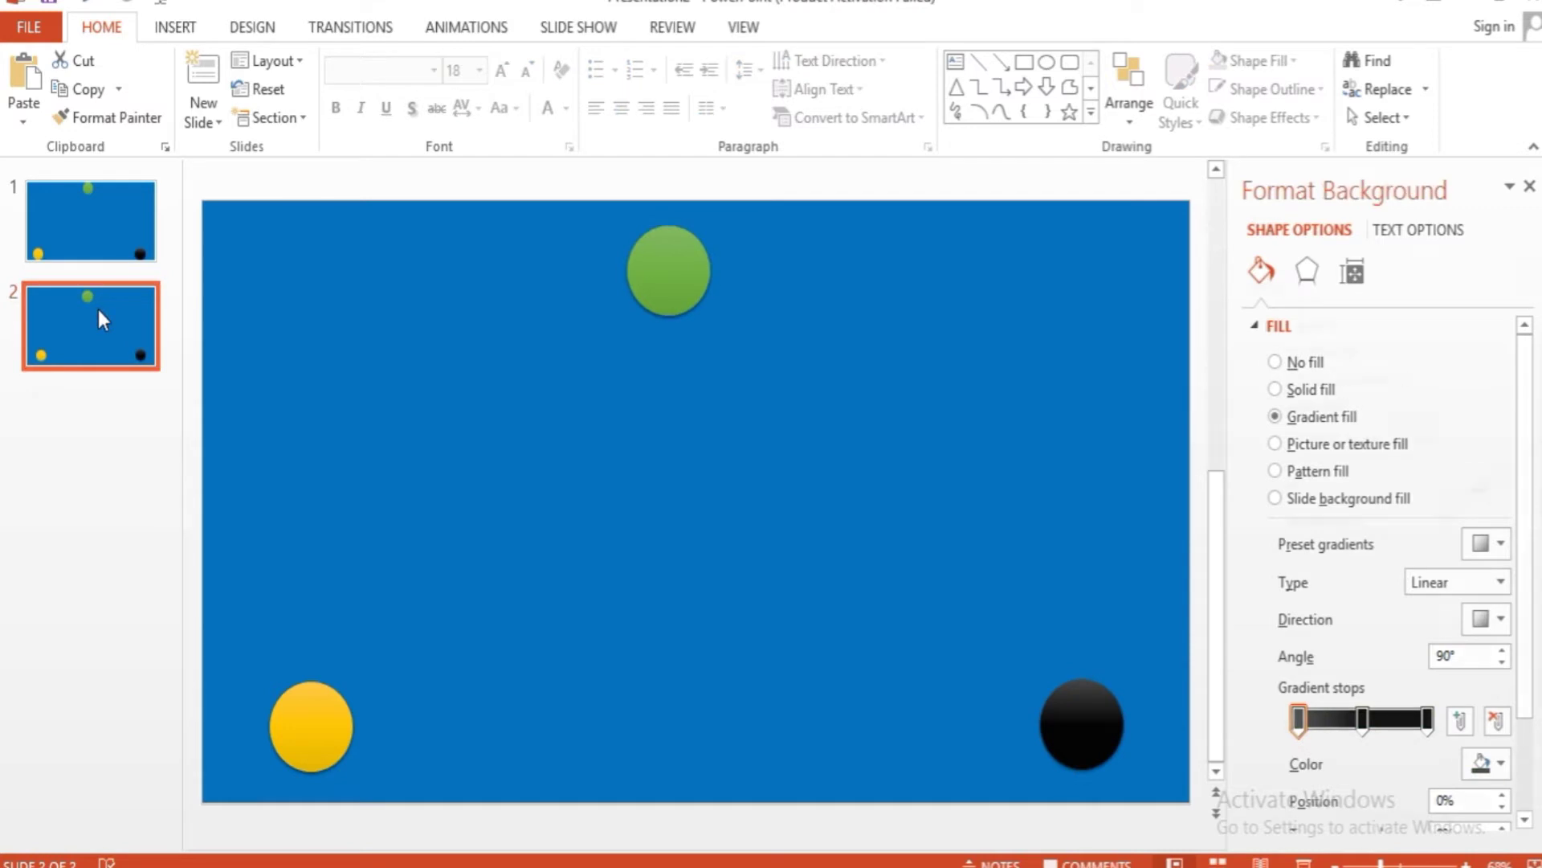
- Paste slide 3, make it blue, and nudge yellow and black up, green down
{"action": "left_click", "coordinate": [105, 405]}
{"action": "key", "text": "ctrl+v"}
{"action": "left_click", "coordinate": [1487, 483]}
{"action": "left_click", "coordinate": [1484, 699]}
{"action": "left_click_drag", "start_coordinate": [326, 719], "coordinate": [329, 670]}
{"action": "left_click_drag", "start_coordinate": [1082, 723], "coordinate": [1082, 700]}
{"action": "left_click_drag", "start_coordinate": [669, 270], "coordinate": [665, 311]}
- Paste slide 4 with a blue background and move its yellow circle up
{"action": "left_click", "coordinate": [93, 417]}
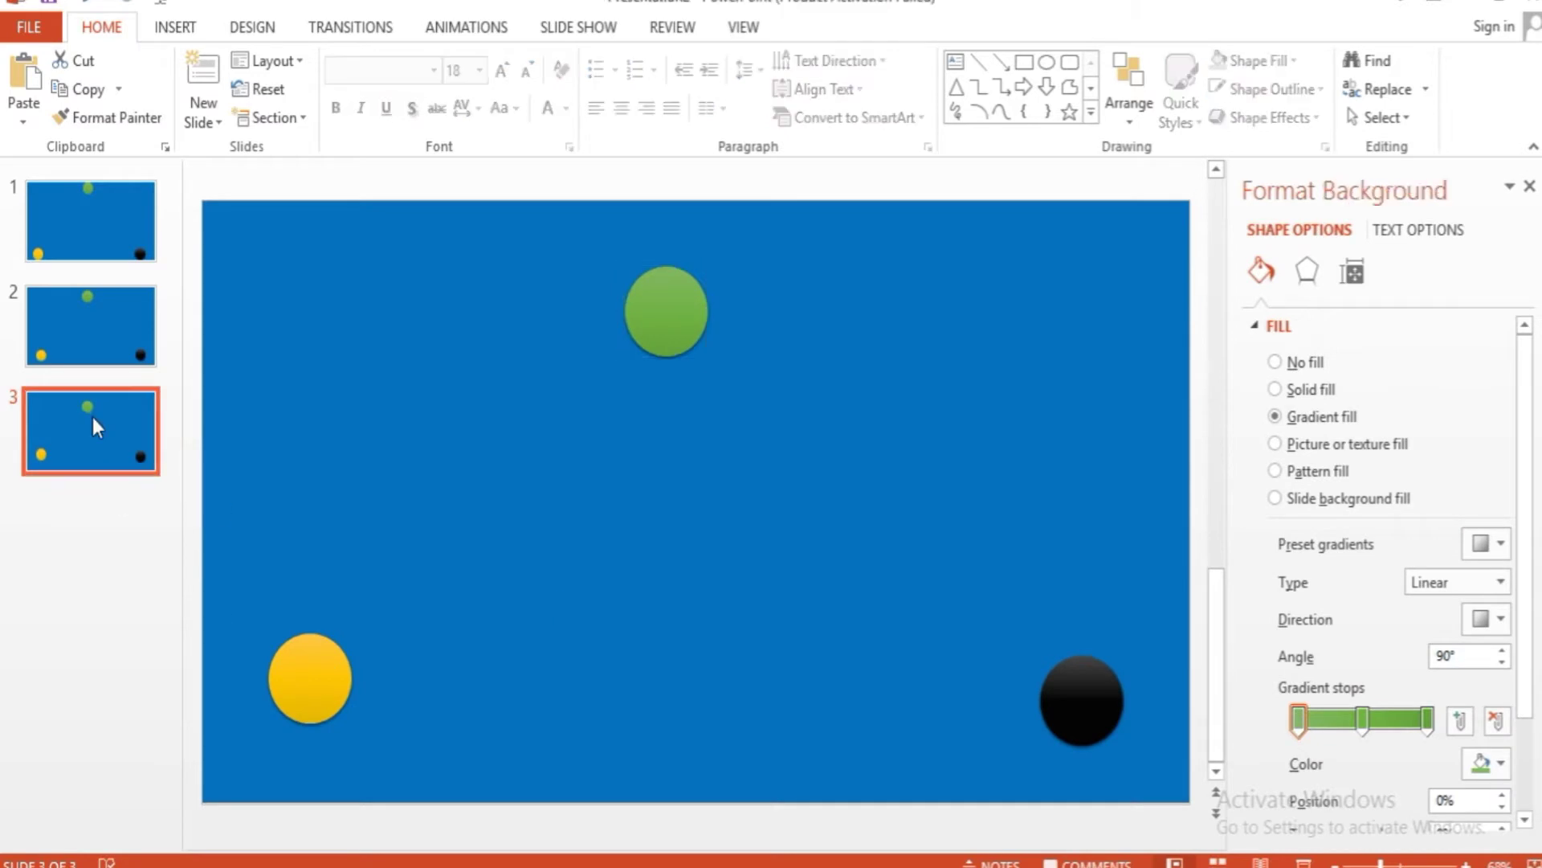
{"action": "key", "text": "ctrl+v"}
{"action": "left_click", "coordinate": [1082, 691]}
{"action": "mouse_move", "coordinate": [310, 675]}
{"action": "left_mouse_down"}
{"action": "mouse_move", "coordinate": [310, 632]}
{"action": "mouse_move", "coordinate": [340, 600]}
{"action": "left_mouse_up"}
{"action": "left_click", "coordinate": [964, 401]}
{"action": "left_click", "coordinate": [1487, 483]}
{"action": "left_click", "coordinate": [1484, 698]}
- Paste slide 5, nudge black up and green down, and make it blue
{"action": "left_click", "coordinate": [93, 626]}
{"action": "key", "text": "ctrl+v"}
{"action": "left_click_drag", "start_coordinate": [1082, 700], "coordinate": [1082, 654]}
{"action": "left_click_drag", "start_coordinate": [665, 312], "coordinate": [668, 347]}
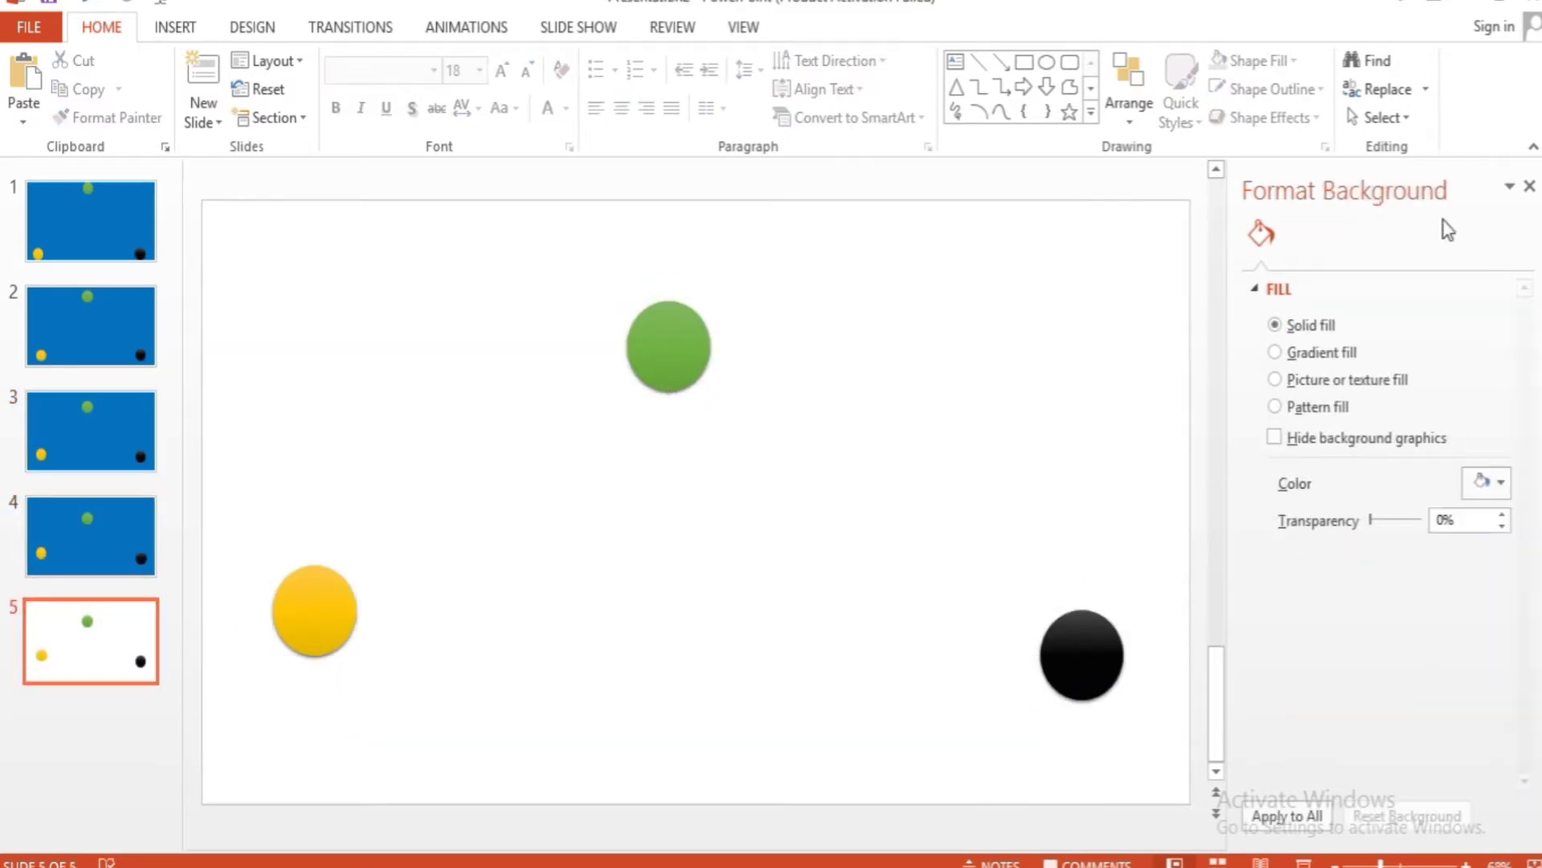
{"action": "left_click", "coordinate": [1487, 483]}
{"action": "left_click", "coordinate": [1484, 699]}
- Paste another slide copy and set its background to blue
{"action": "left_click", "coordinate": [93, 731]}
{"action": "key", "text": "ctrl+v"}
{"action": "left_click", "coordinate": [1480, 482]}
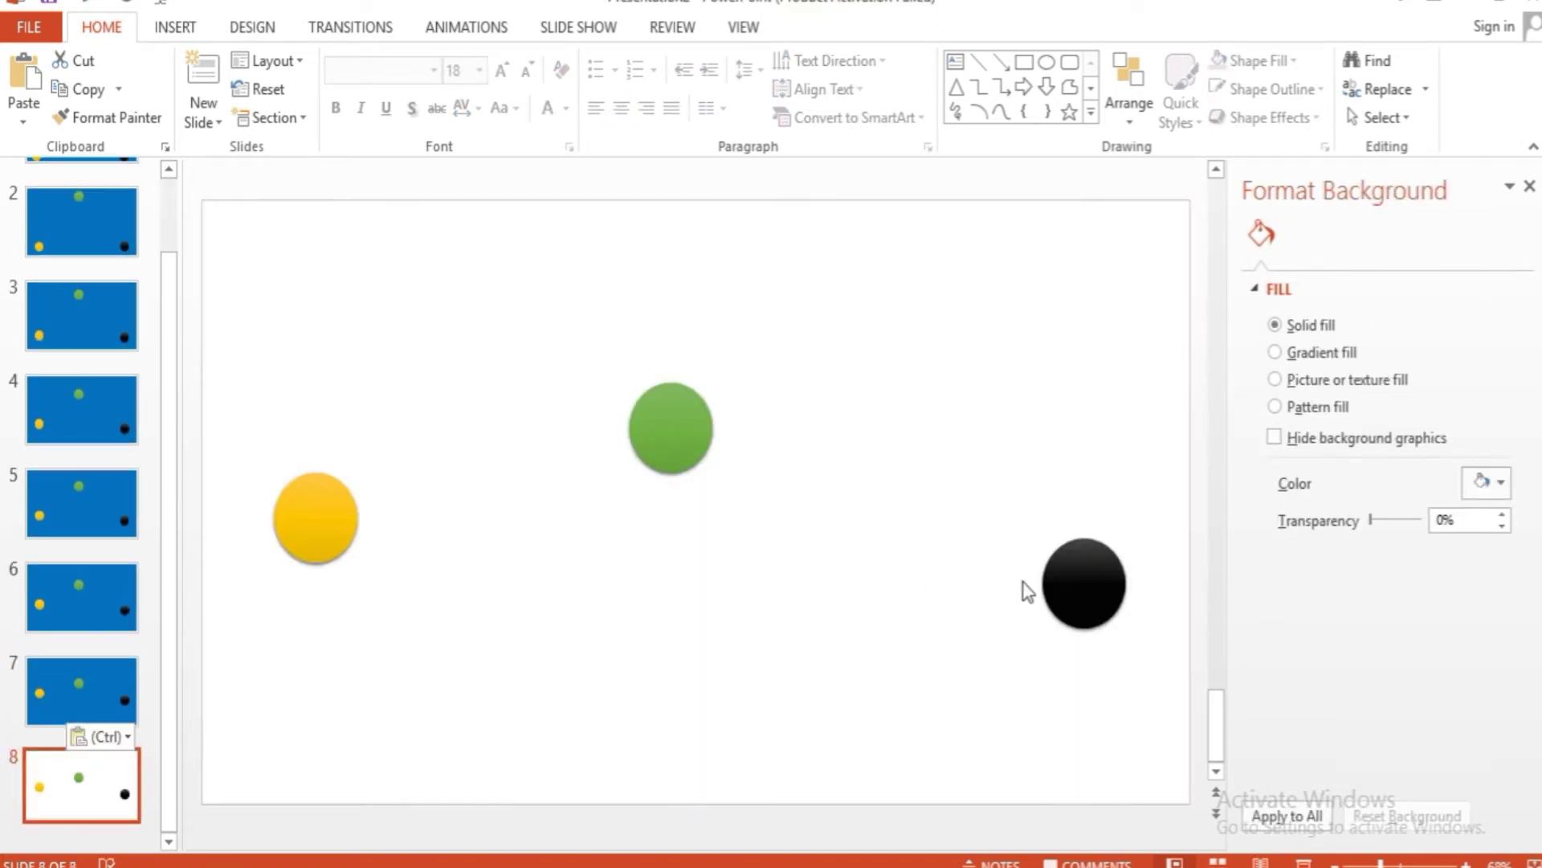
- Nudge slide 8's black circle up and green circle down, and make its background blue
{"action": "left_click_drag", "start_coordinate": [1092, 588], "coordinate": [1091, 536]}
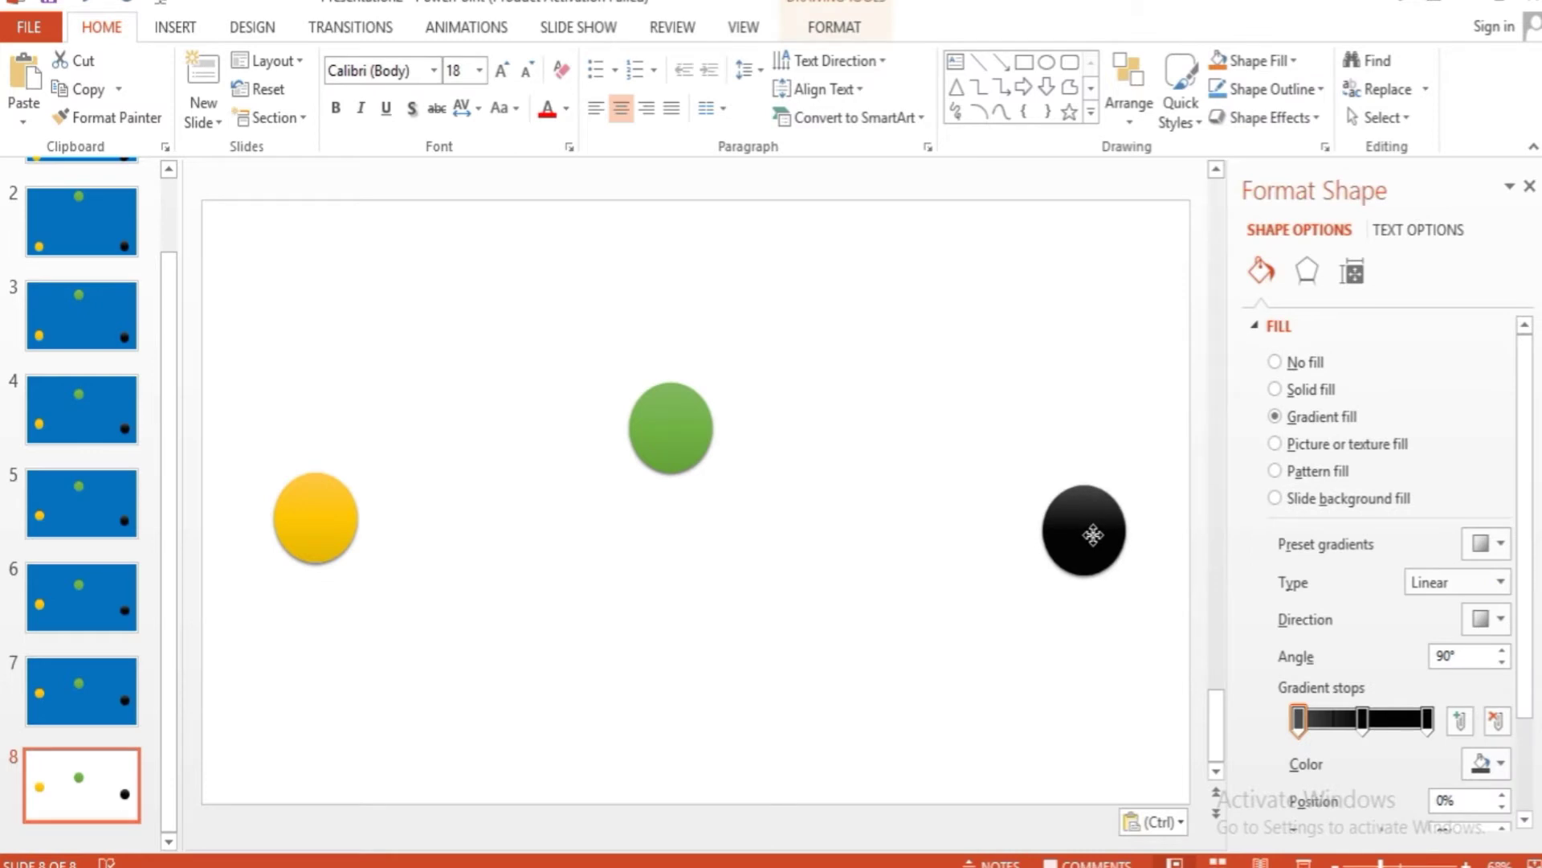
{"action": "left_click_drag", "start_coordinate": [655, 418], "coordinate": [655, 445]}
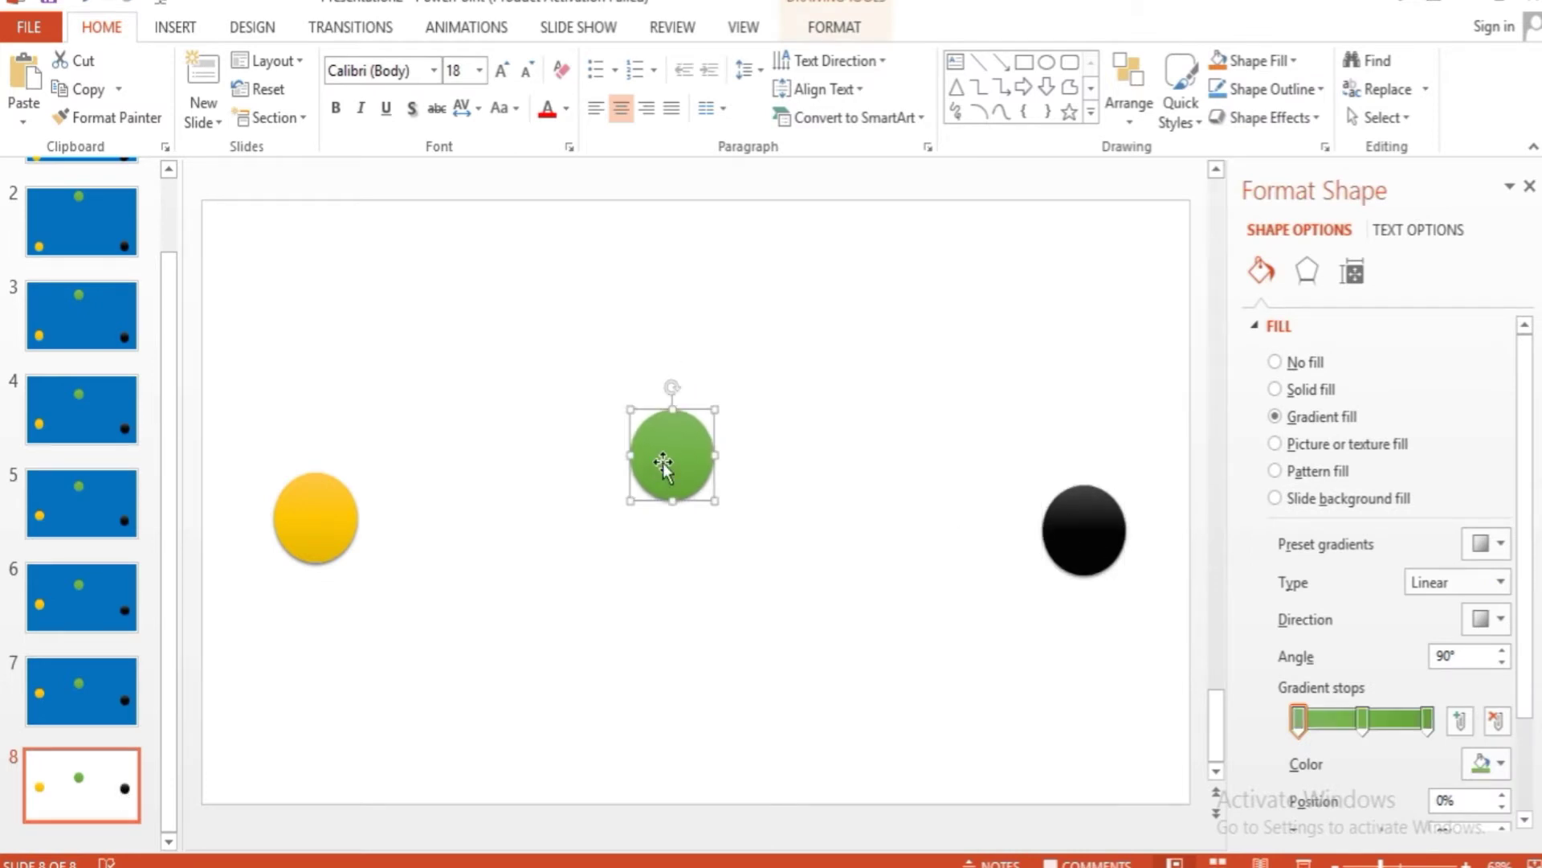
{"action": "left_click", "coordinate": [107, 813]}
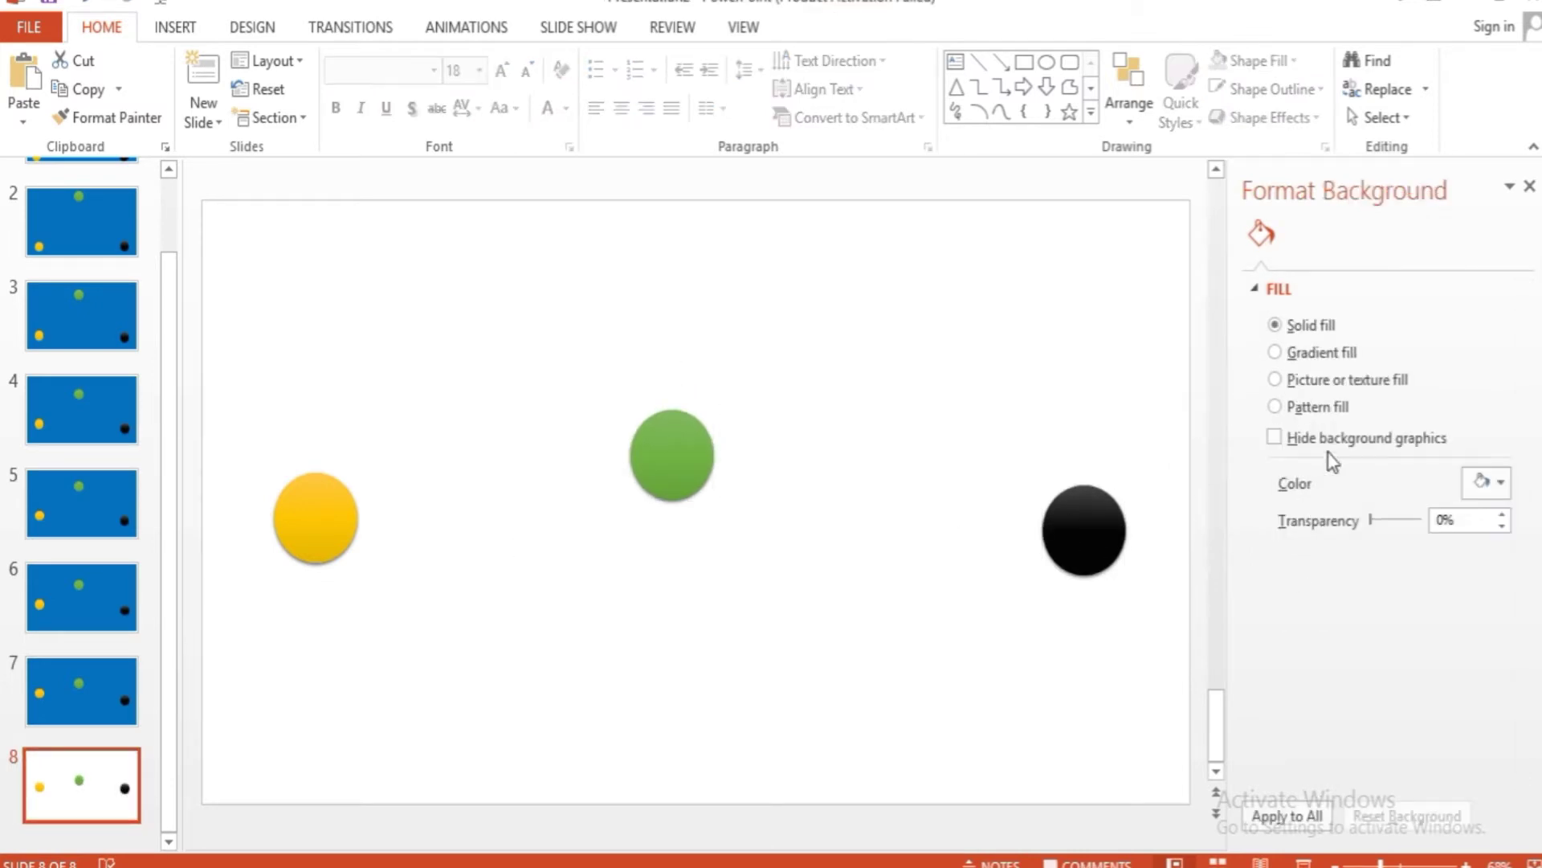
{"action": "left_click", "coordinate": [1486, 482]}
{"action": "left_click", "coordinate": [1496, 701]}
- Paste slide 9 and shift its three circles into a near-level row
{"action": "left_click", "coordinate": [120, 763]}
{"action": "key", "text": "ctrl+v"}
{"action": "left_click", "coordinate": [320, 478]}
{"action": "left_click_drag", "start_coordinate": [320, 461], "coordinate": [324, 444]}
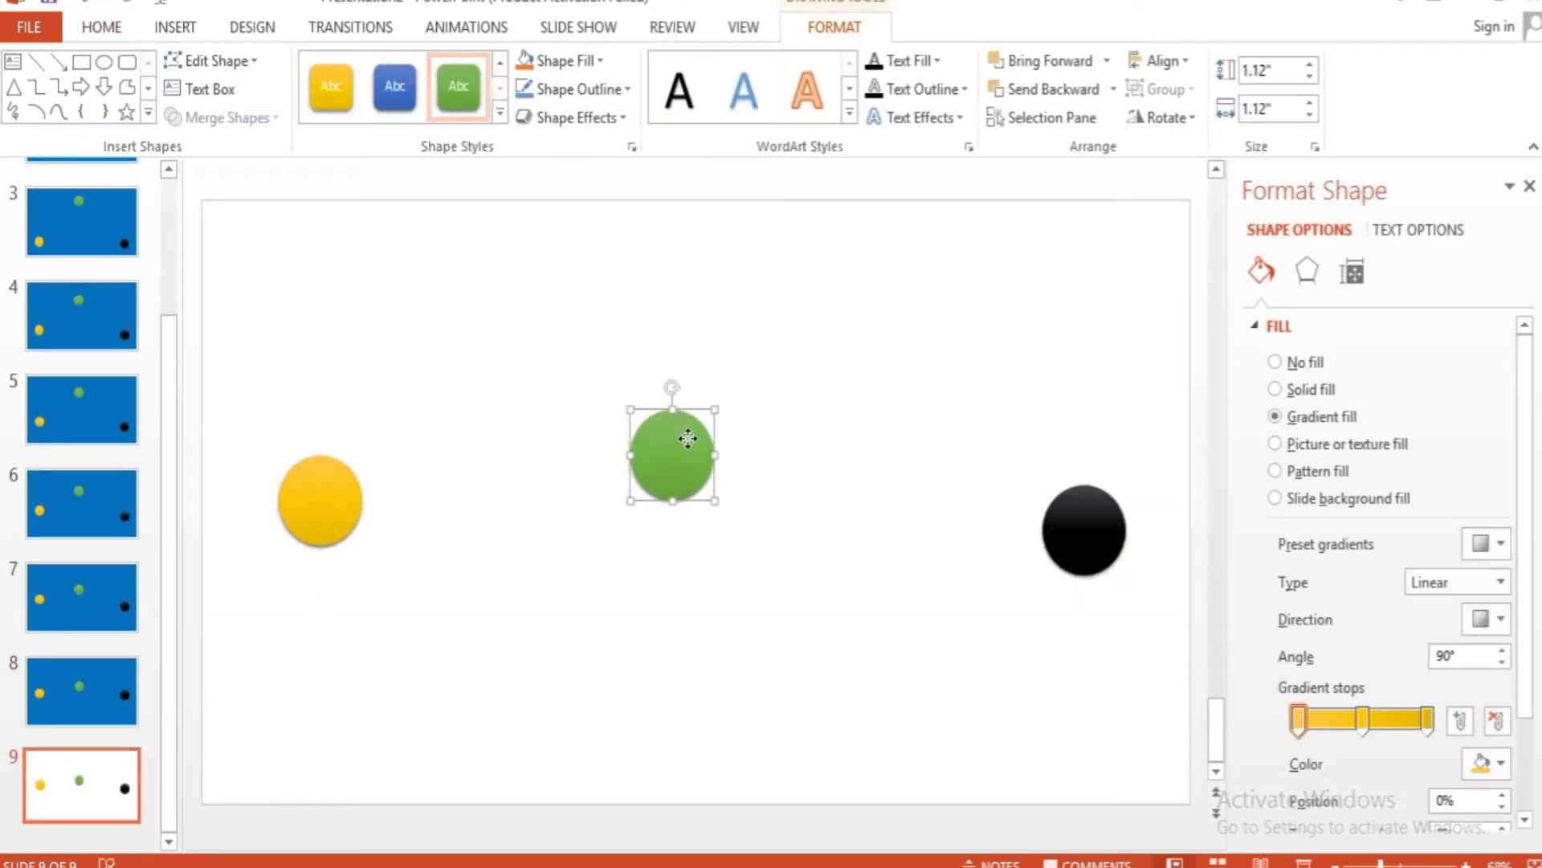
{"action": "left_click_drag", "start_coordinate": [685, 432], "coordinate": [685, 452]}
{"action": "left_click_drag", "start_coordinate": [1088, 527], "coordinate": [1088, 492]}
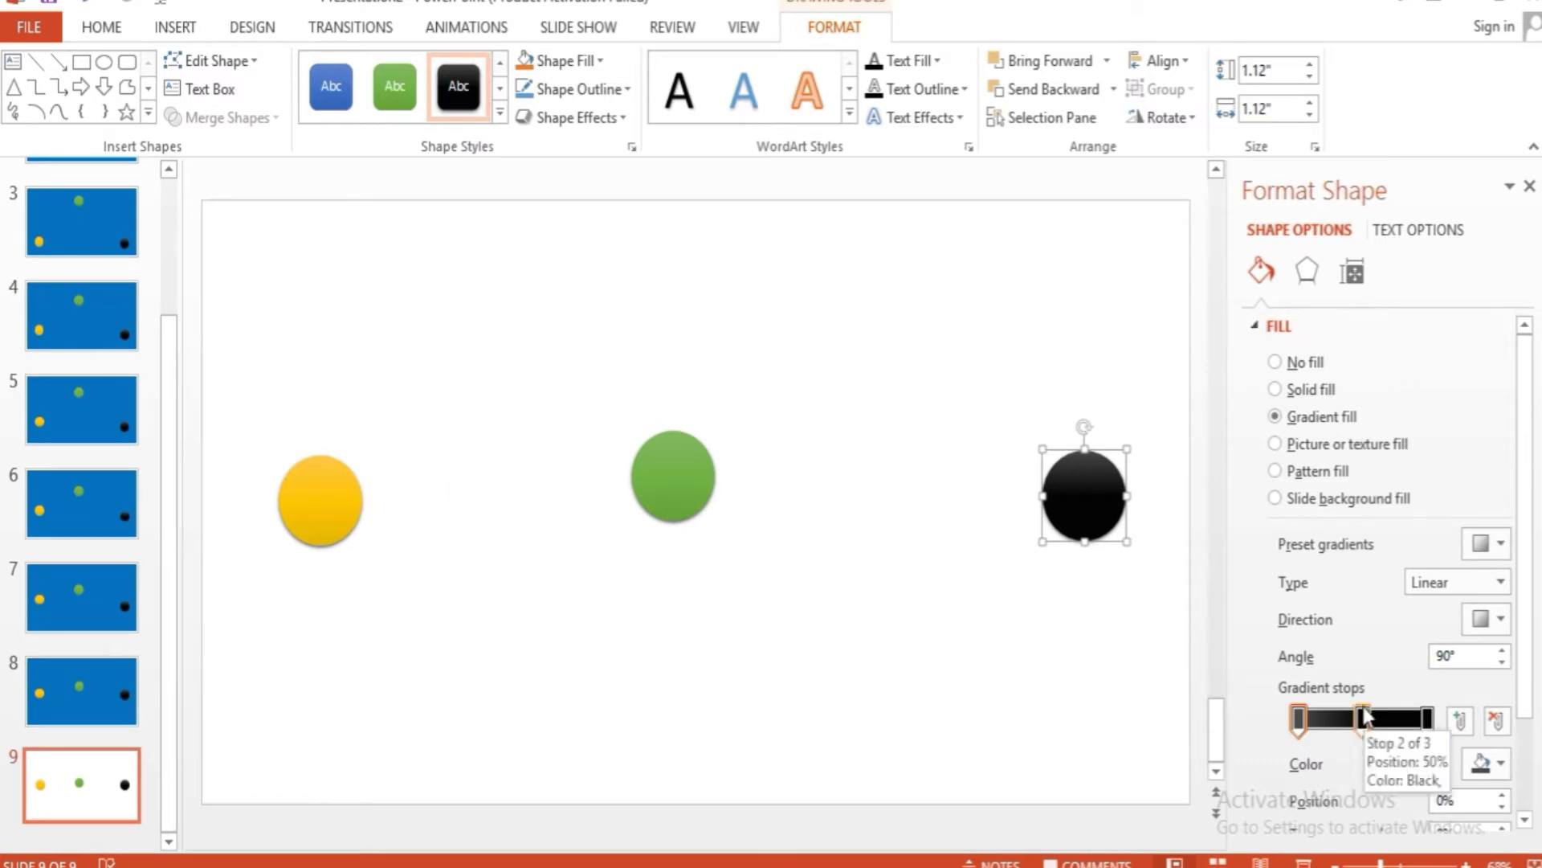
- Give slide 9 a blue background
{"action": "scroll", "coordinate": [1414, 756], "scroll_direction": "down", "scroll_amount": 1}
{"action": "scroll", "coordinate": [1416, 771], "scroll_direction": "down", "scroll_amount": 1}
{"action": "scroll", "coordinate": [1427, 538], "scroll_direction": "up", "scroll_amount": 2}
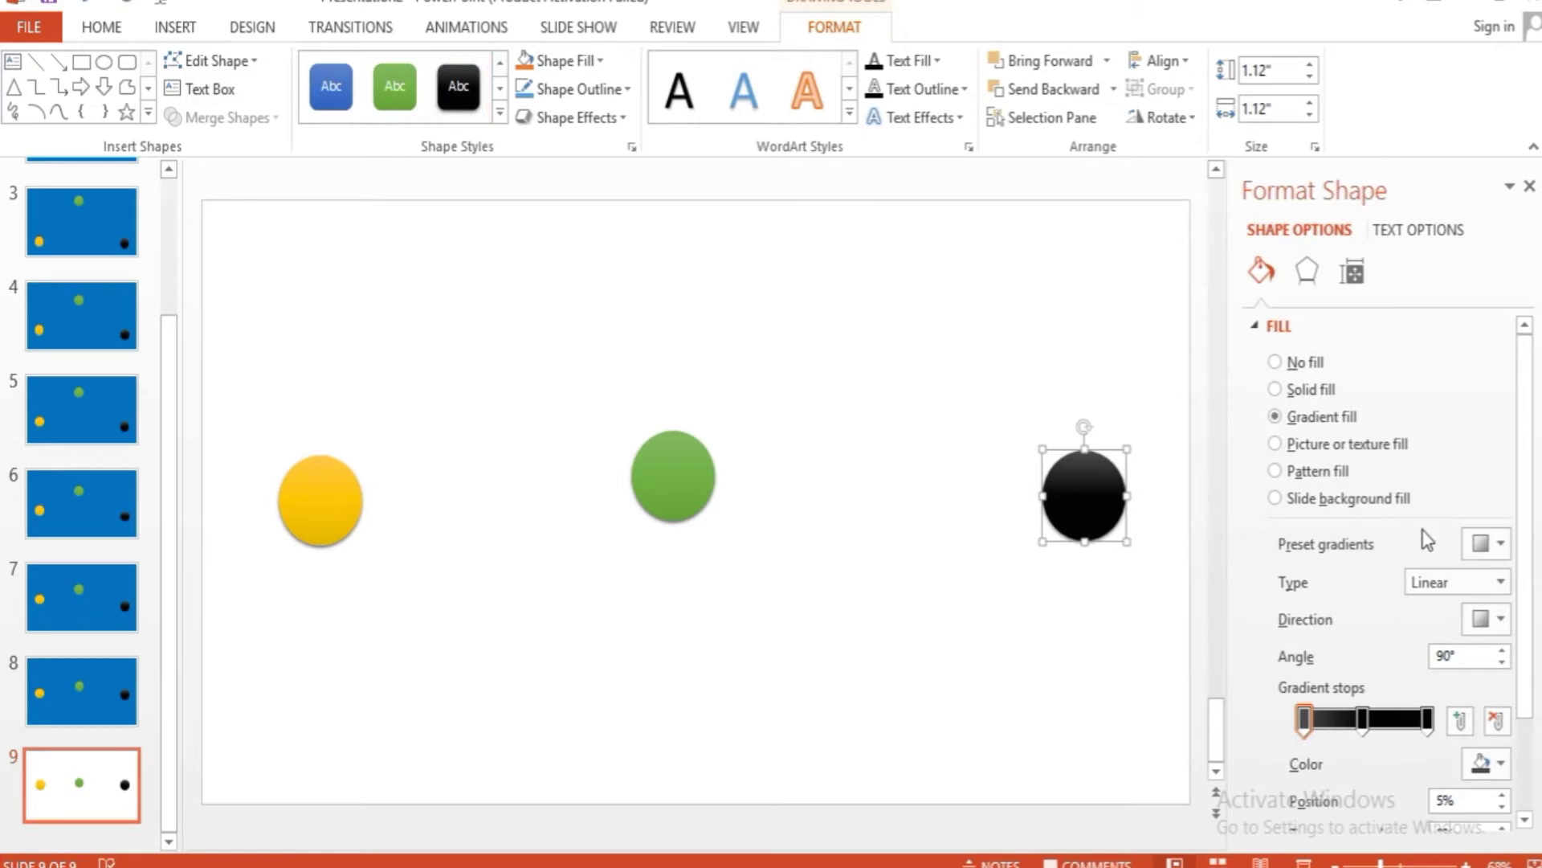
{"action": "left_click", "coordinate": [856, 452]}
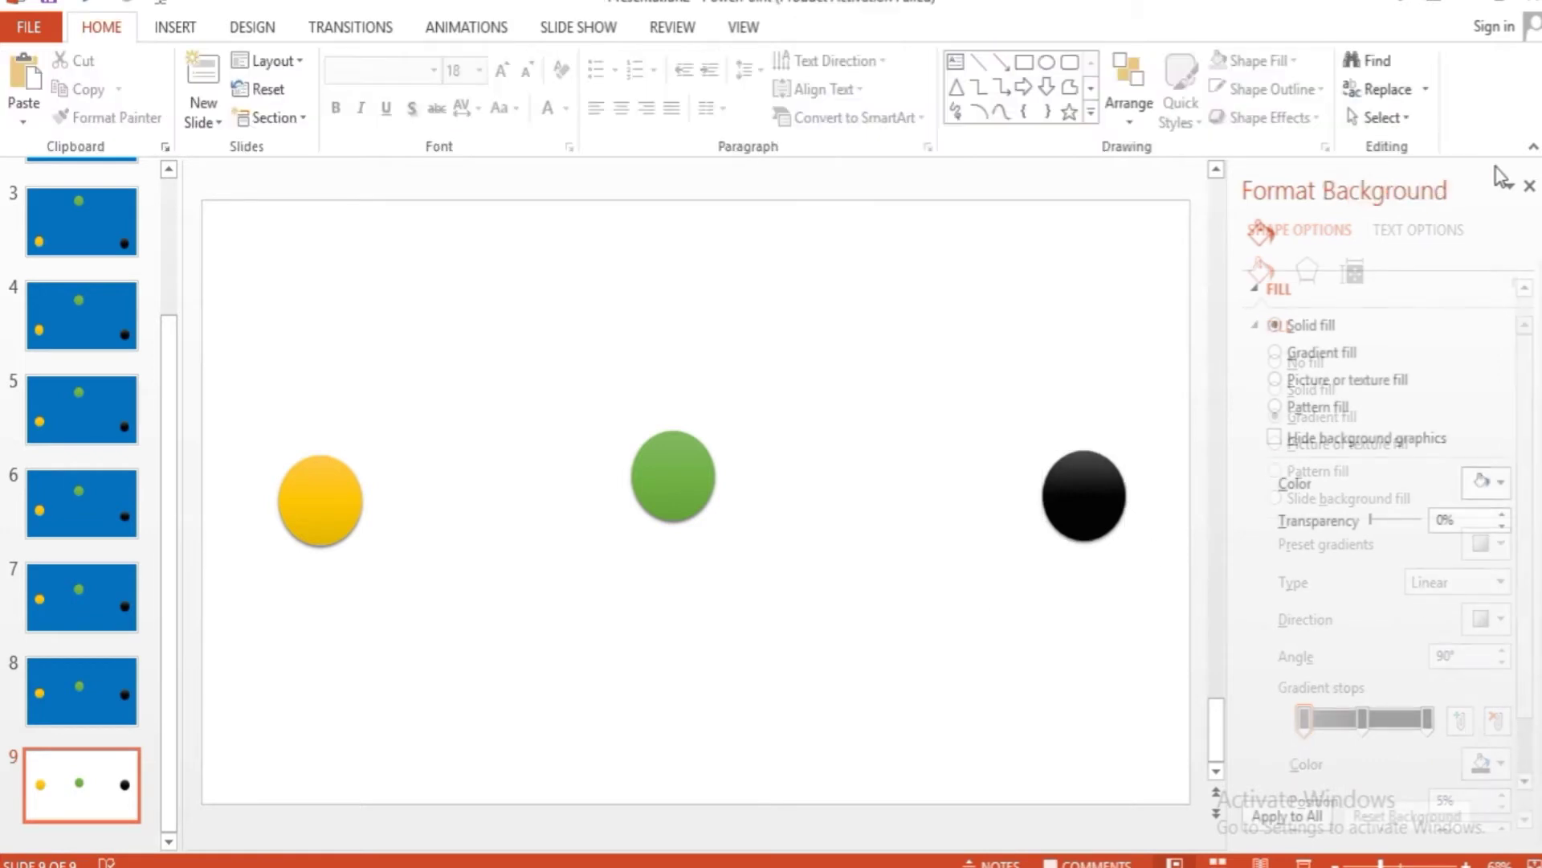
{"action": "left_click", "coordinate": [1486, 482]}
{"action": "left_click", "coordinate": [1496, 701]}
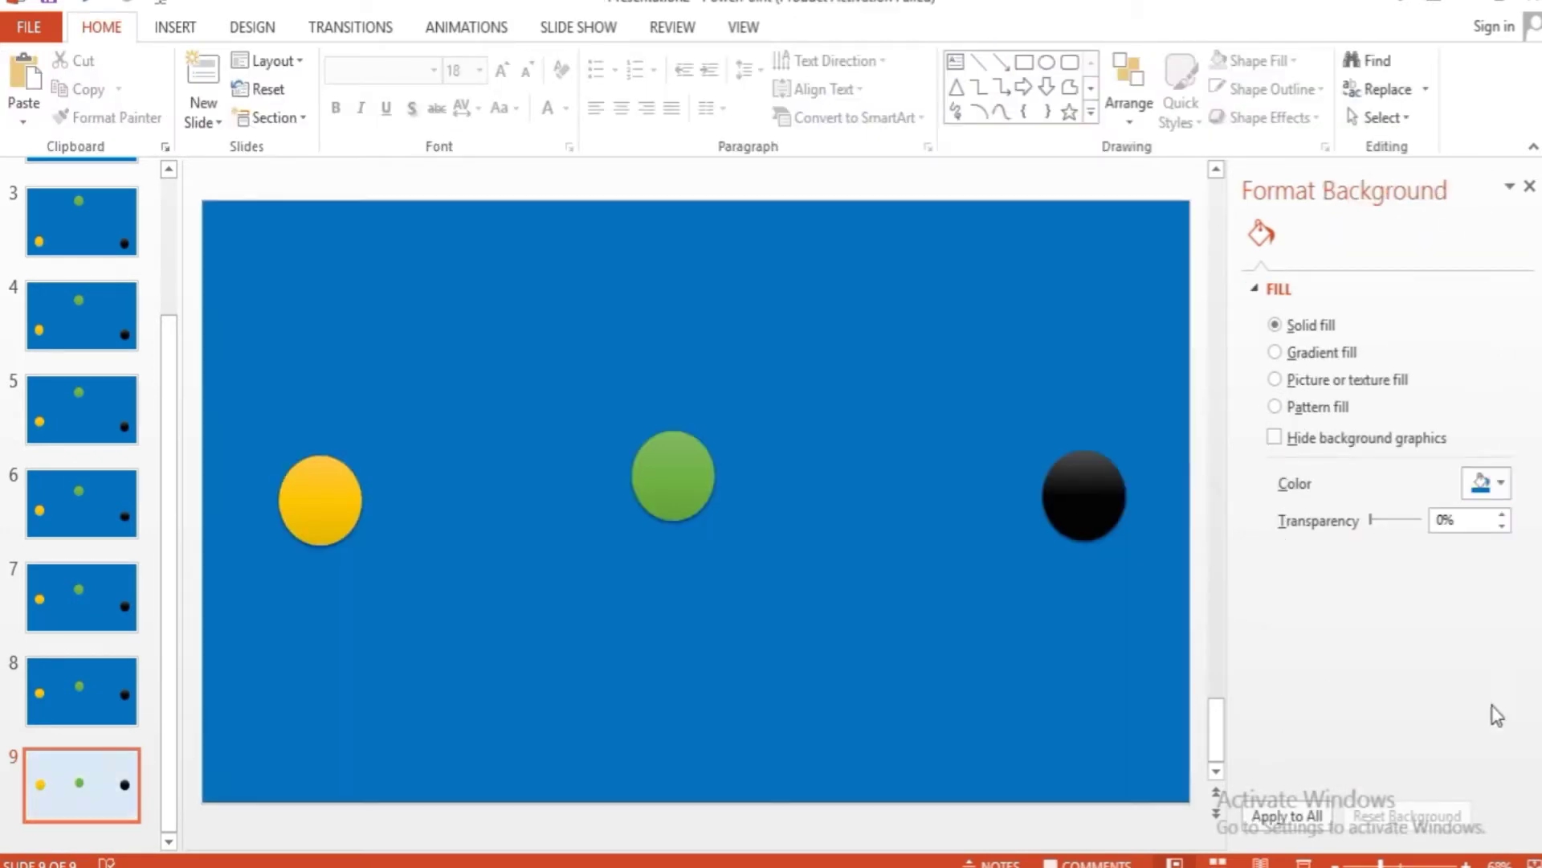
- Try moving slide 9's green circle, undo it, and paste a copy as slide 10
{"action": "left_click", "coordinate": [694, 492]}
{"action": "left_click_drag", "start_coordinate": [680, 588], "coordinate": [703, 514]}
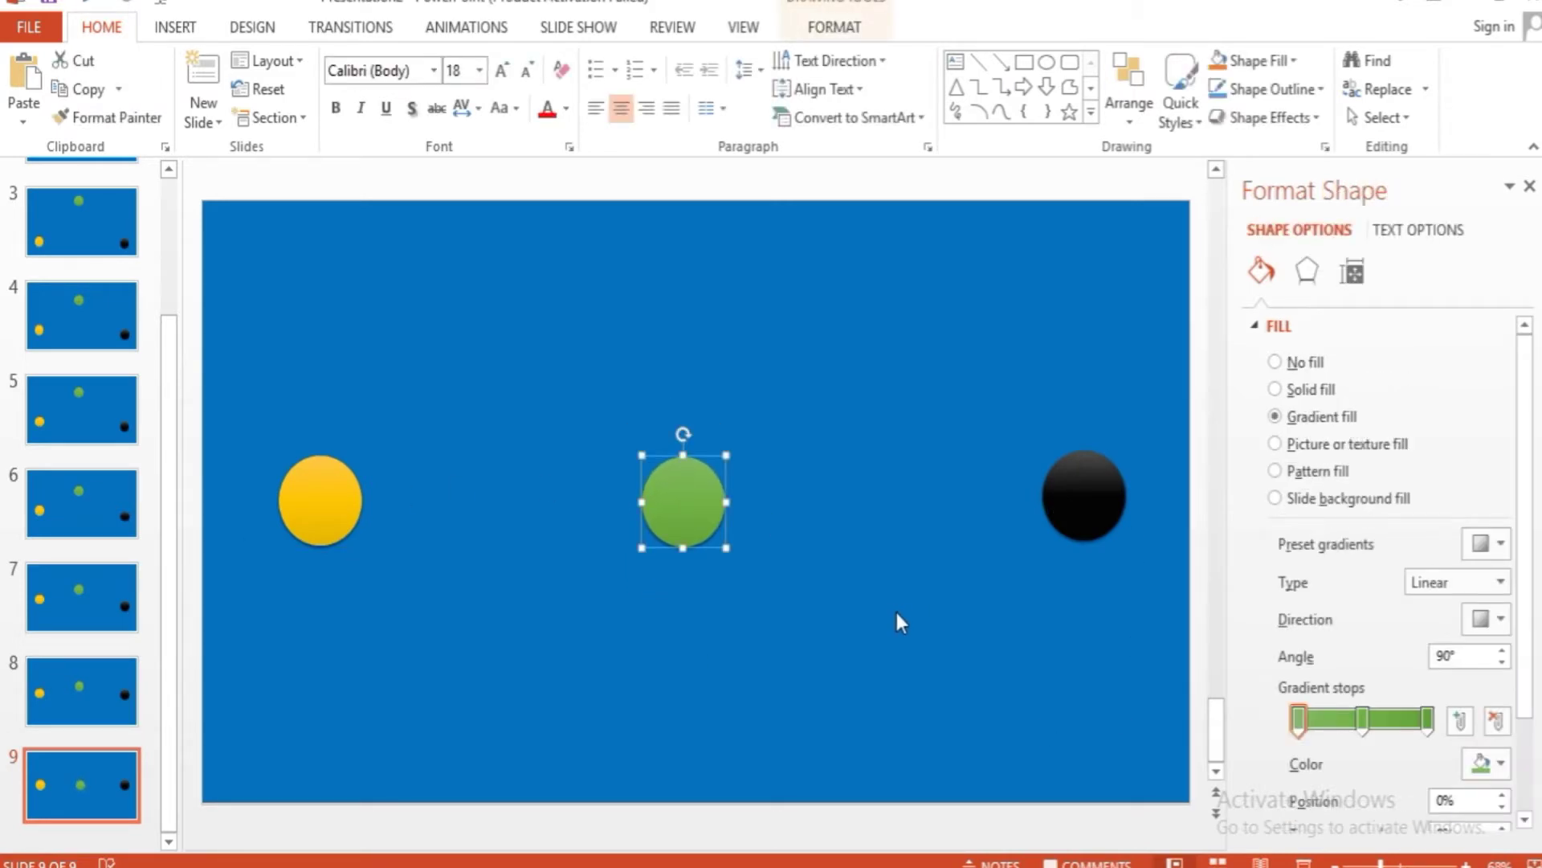
{"action": "key", "text": "ctrl+z"}
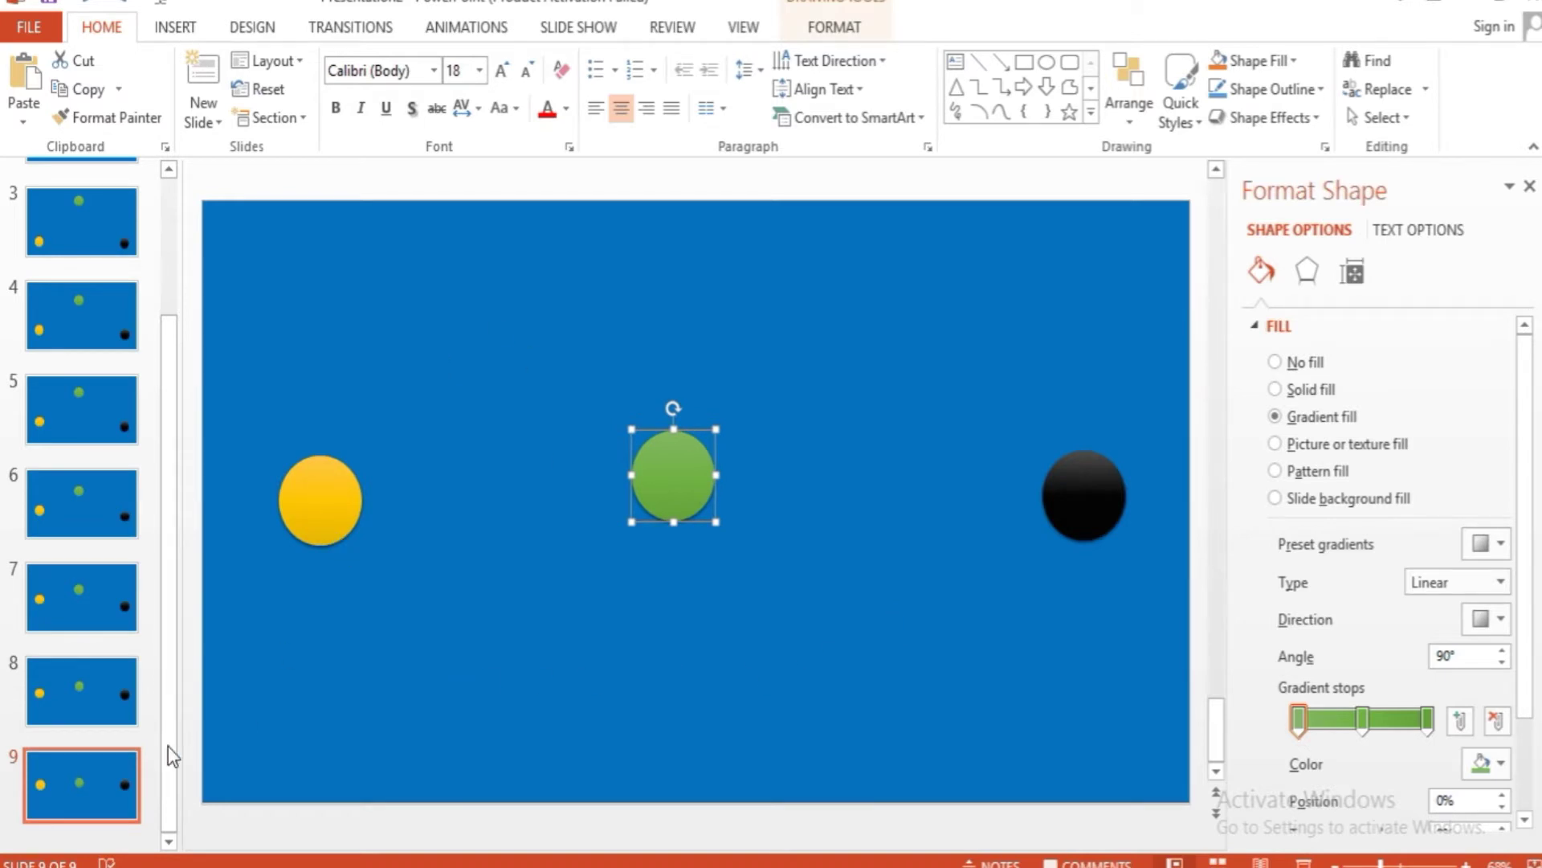
{"action": "left_click", "coordinate": [96, 784]}
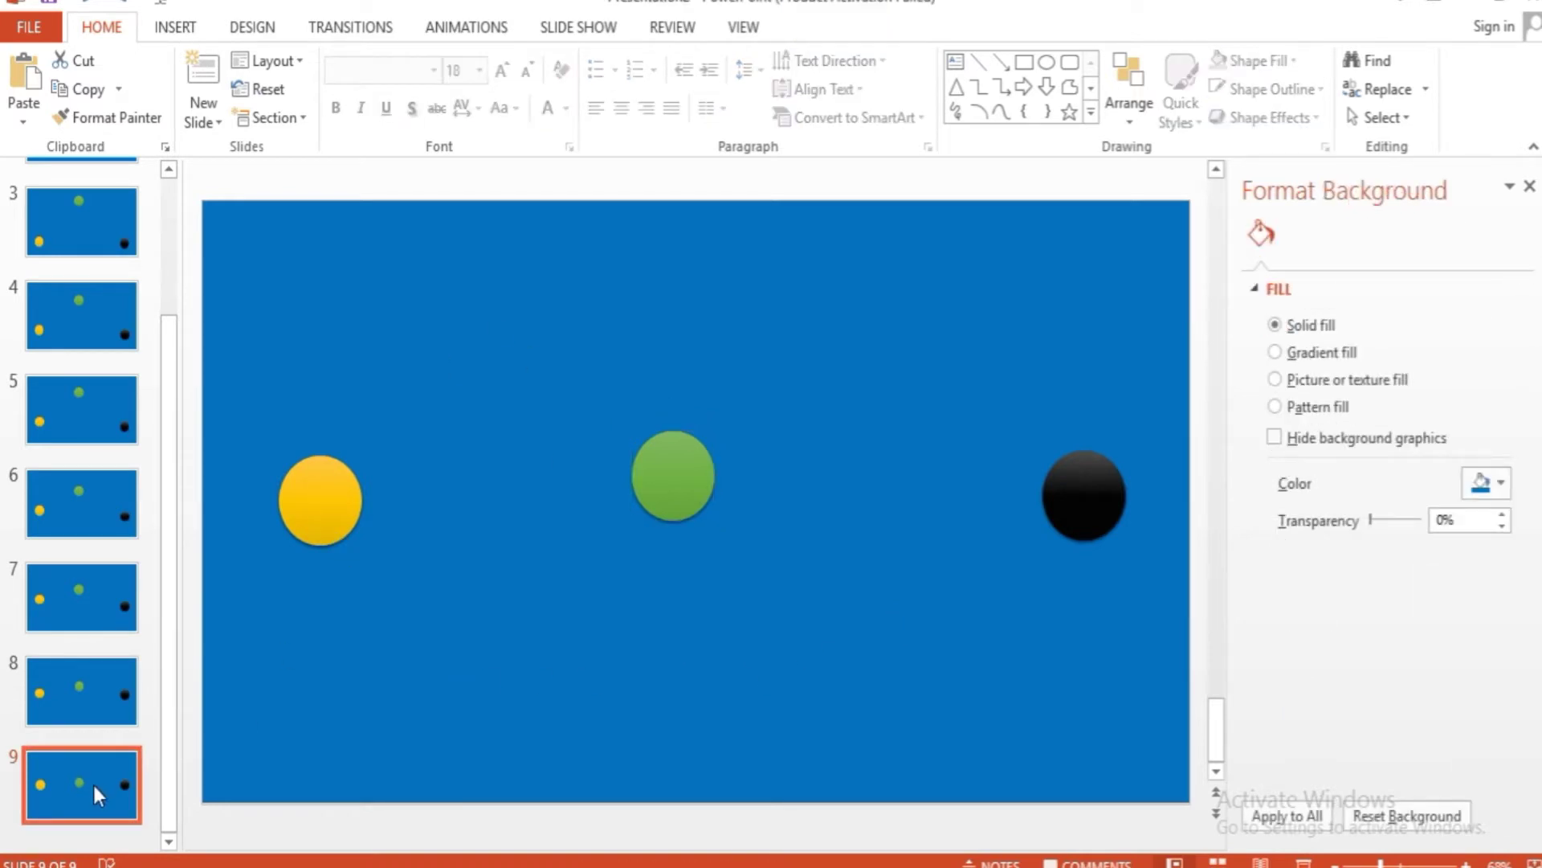
{"action": "key", "text": "ctrl+v"}
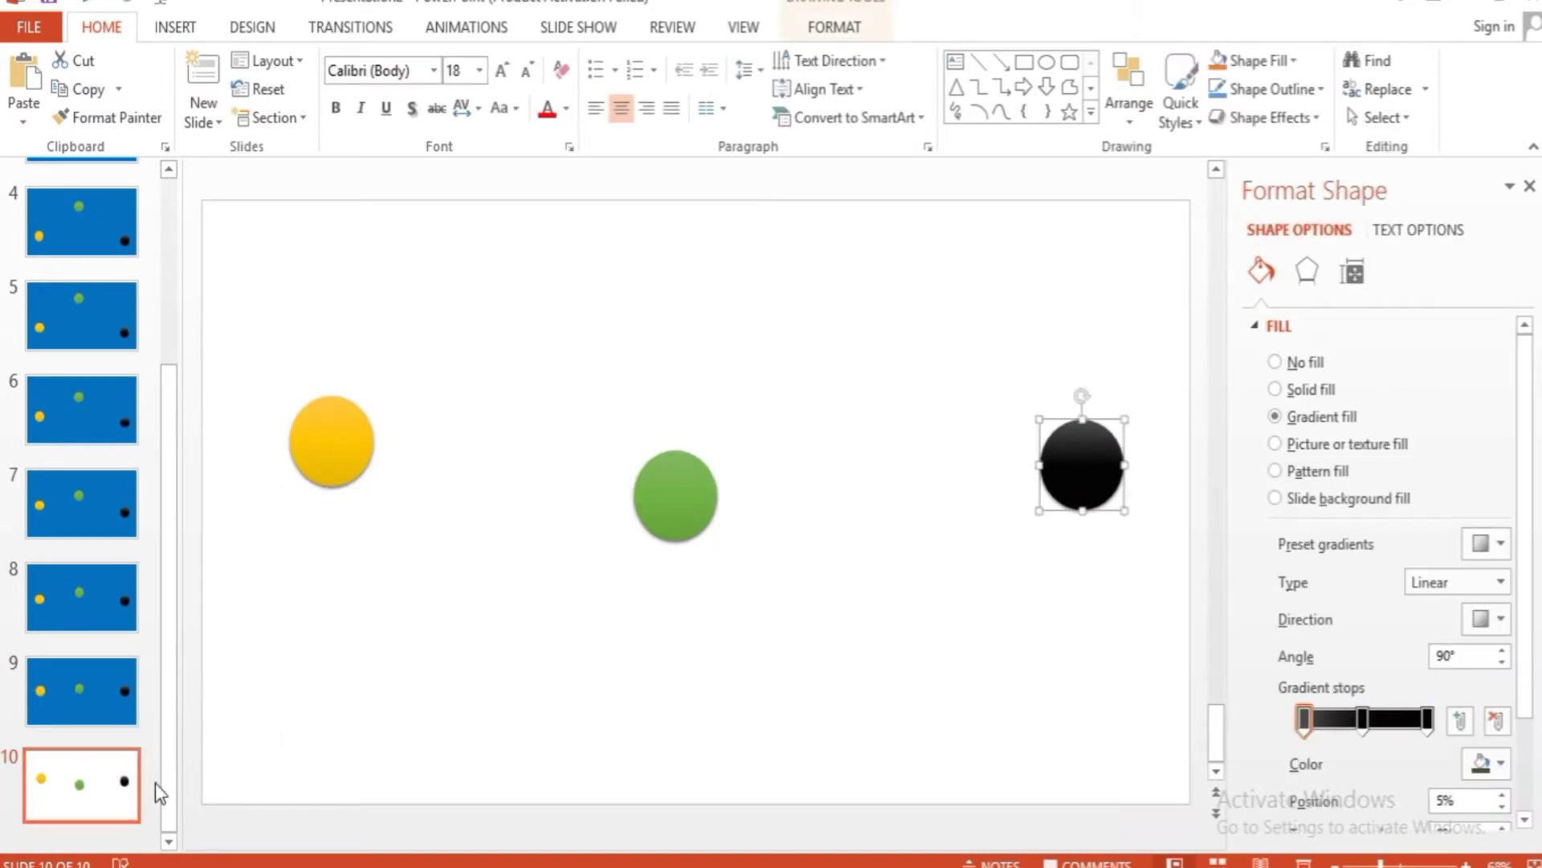
- Paste copies as slides 11 to 14, giving slide 12 a blue background
{"action": "key", "text": "ctrl+v"}
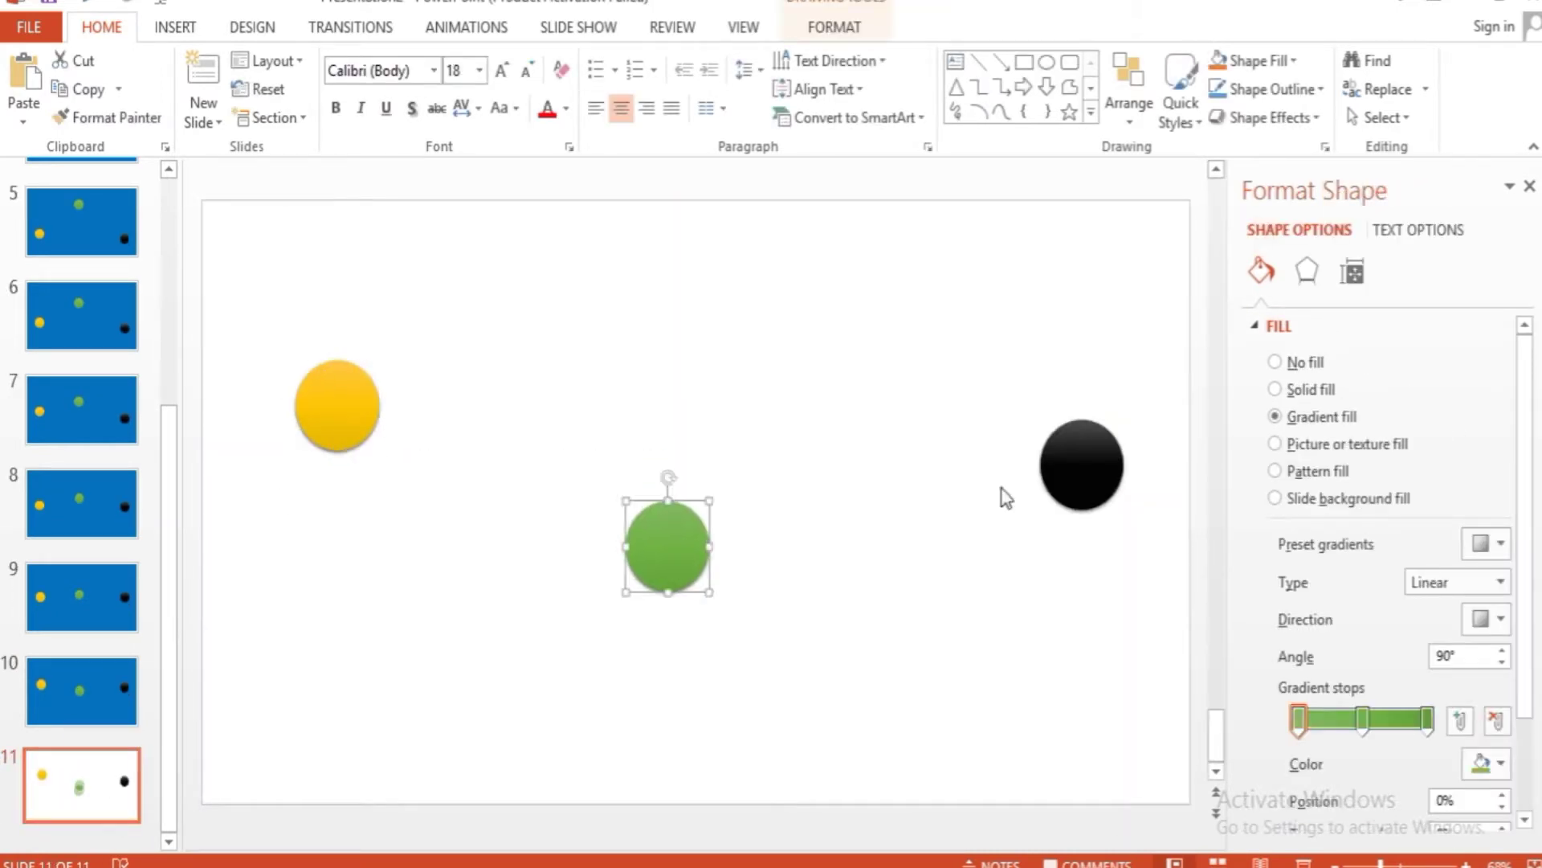
{"action": "key", "text": "ctrl+v"}
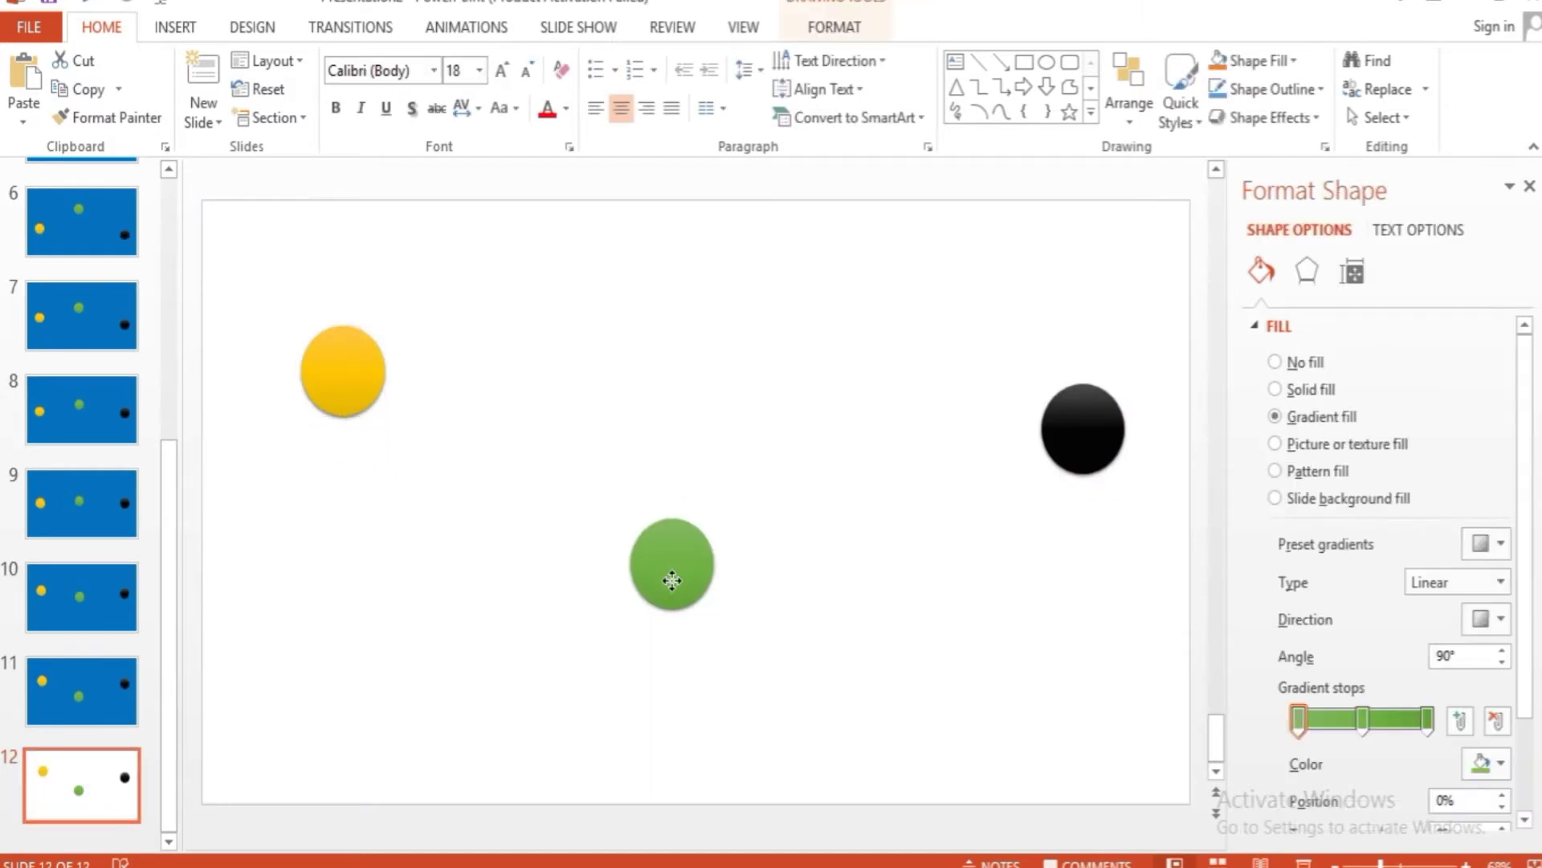
{"action": "left_click", "coordinate": [1494, 703]}
{"action": "key", "text": "ctrl+v"}
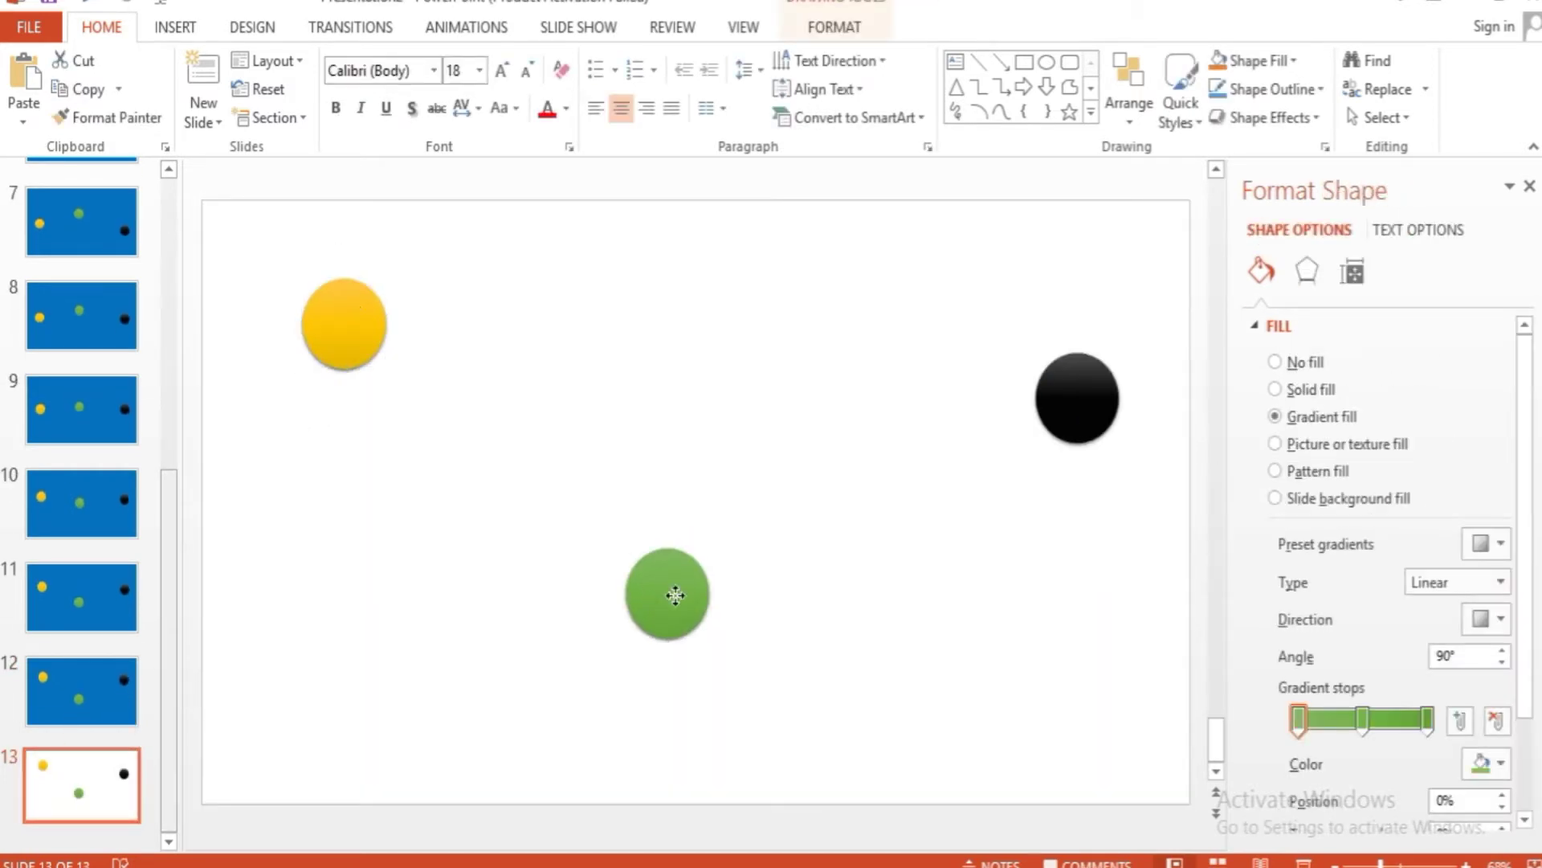
{"action": "key", "text": "ctrl+v"}
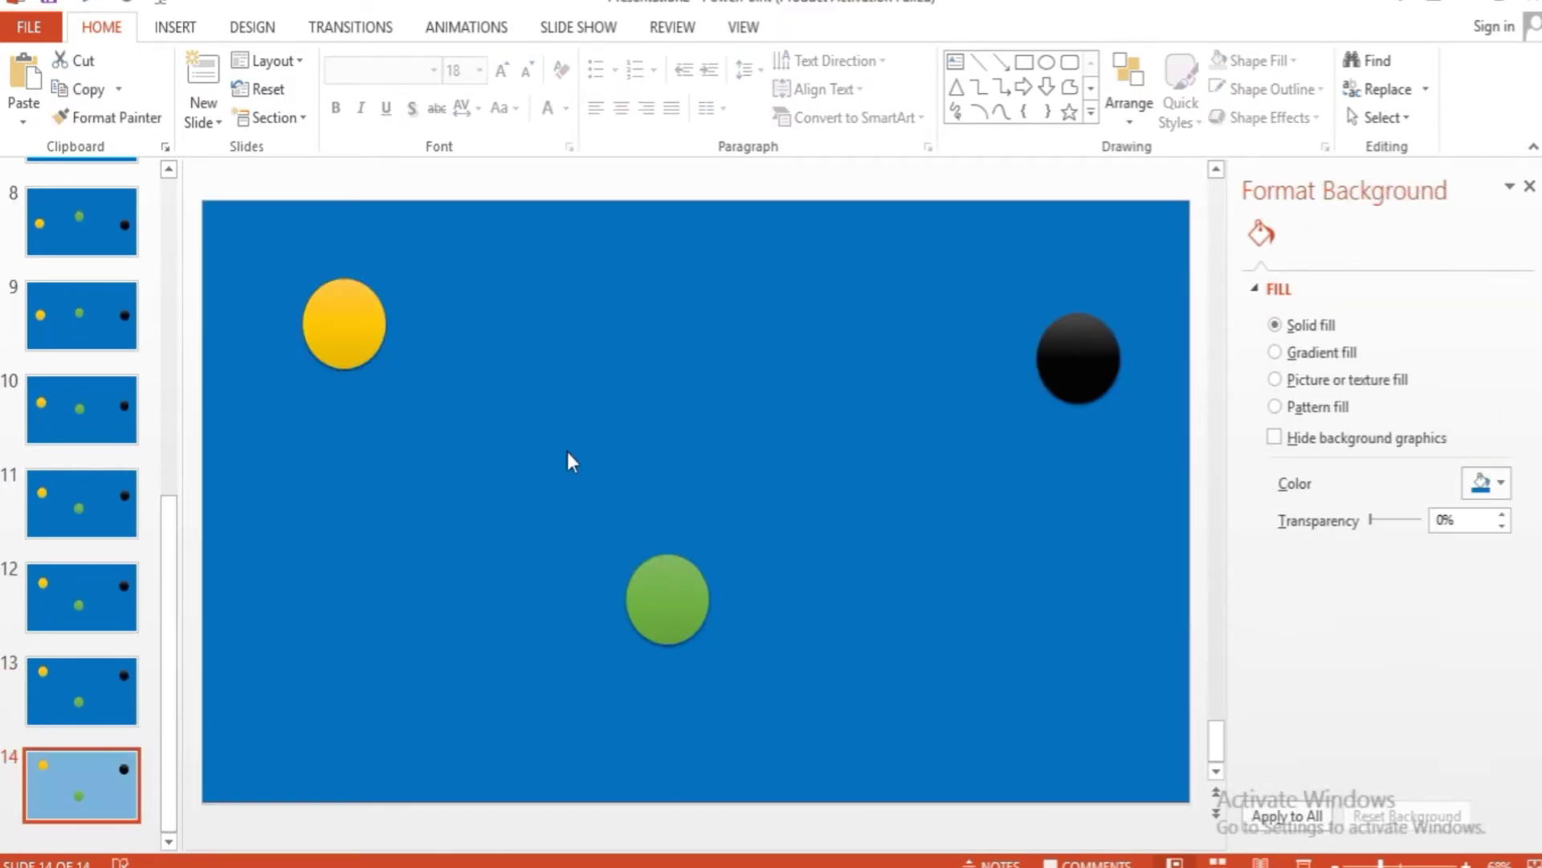
- On slides 14 and 15, raise the yellow and black circles and lower the green one
{"action": "left_click_drag", "start_coordinate": [344, 323], "coordinate": [348, 287]}
{"action": "left_click_drag", "start_coordinate": [667, 599], "coordinate": [668, 638]}
{"action": "left_click_drag", "start_coordinate": [1078, 358], "coordinate": [1074, 302]}
{"action": "key", "text": "ctrl+v"}
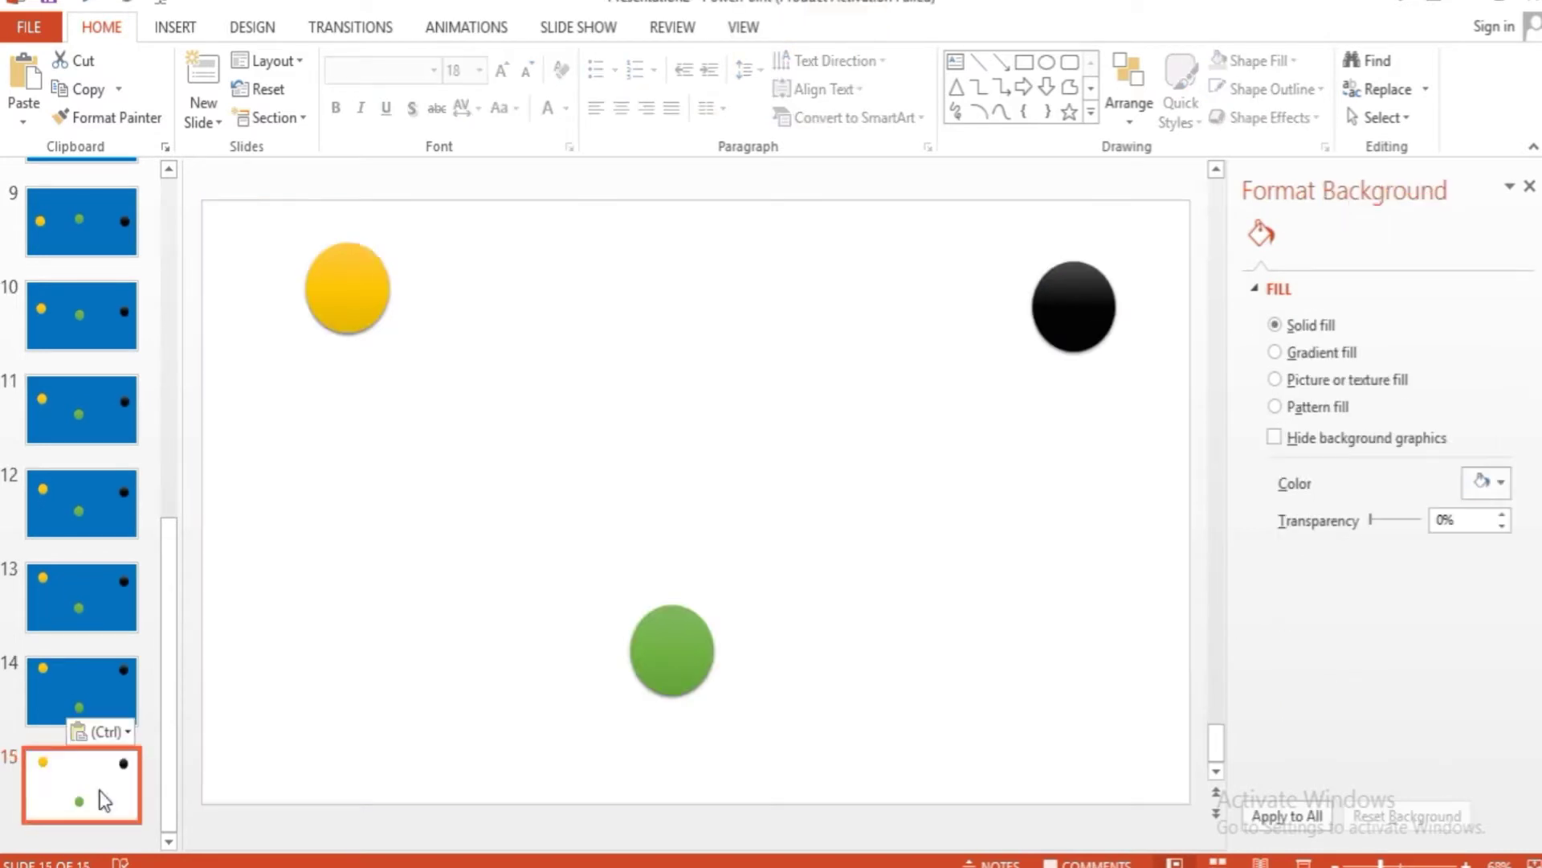
{"action": "left_click_drag", "start_coordinate": [347, 287], "coordinate": [345, 261]}
{"action": "left_click_drag", "start_coordinate": [1074, 303], "coordinate": [1071, 279]}
{"action": "left_click_drag", "start_coordinate": [668, 638], "coordinate": [669, 685]}
- Paste slide 16 and make the backgrounds of slides 15 and 16 blue
{"action": "key", "text": "ctrl+v"}
{"action": "left_click", "coordinate": [348, 261]}
{"action": "left_click", "coordinate": [668, 685]}
{"action": "left_click", "coordinate": [1499, 482]}
{"action": "left_click", "coordinate": [1494, 707]}
{"action": "left_click", "coordinate": [81, 783]}
{"action": "left_click", "coordinate": [1499, 482]}
{"action": "left_click", "coordinate": [1505, 712]}
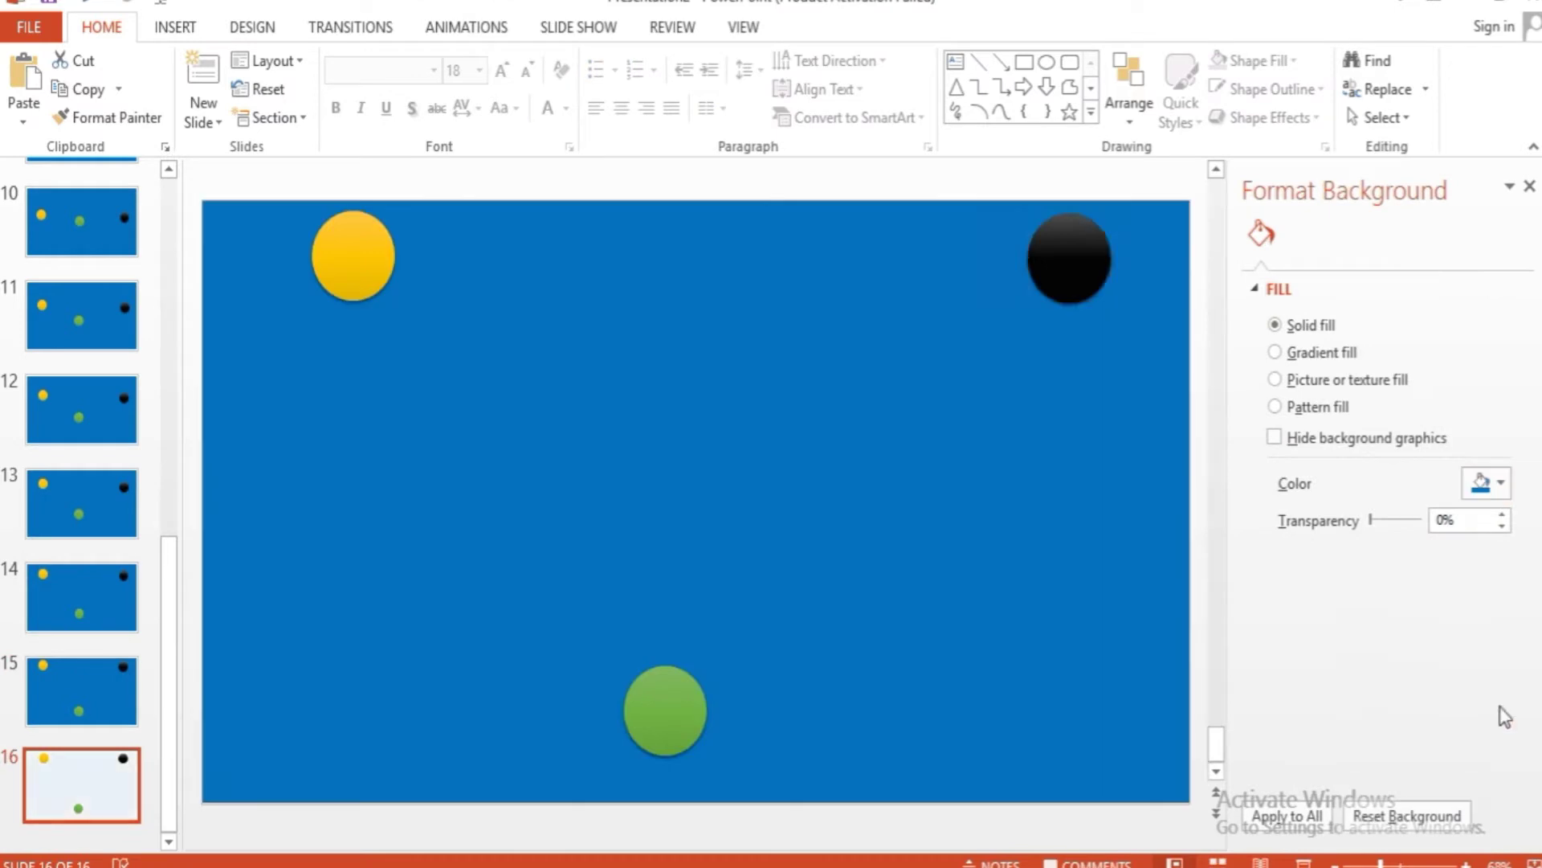
{"action": "left_click", "coordinate": [1069, 255]}
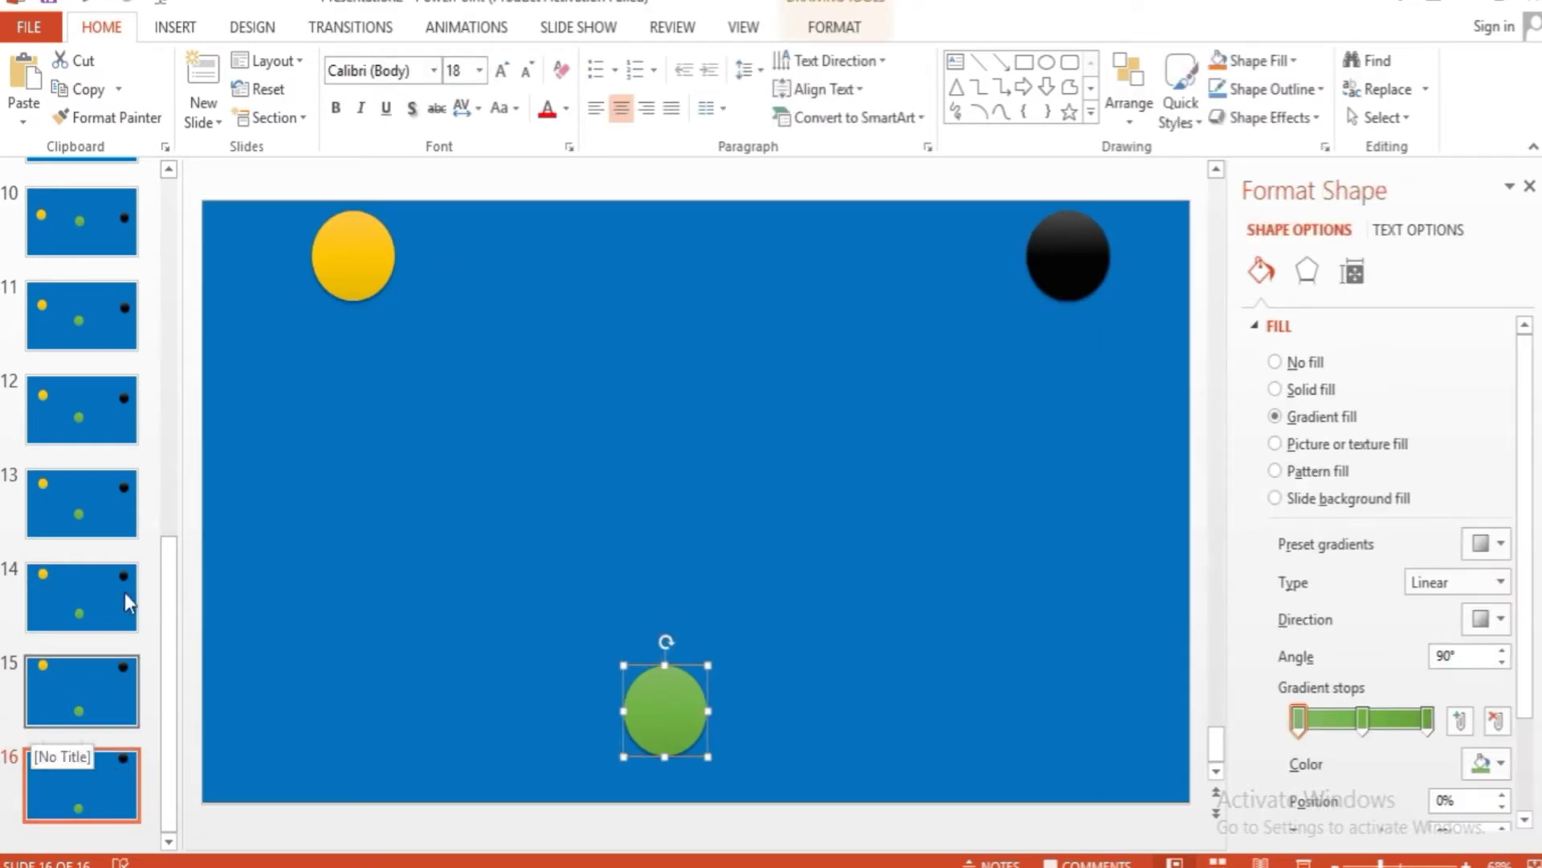
{"action": "left_click", "coordinate": [110, 234]}
{"action": "scroll", "coordinate": [98, 211], "scroll_direction": "up", "scroll_amount": 1}
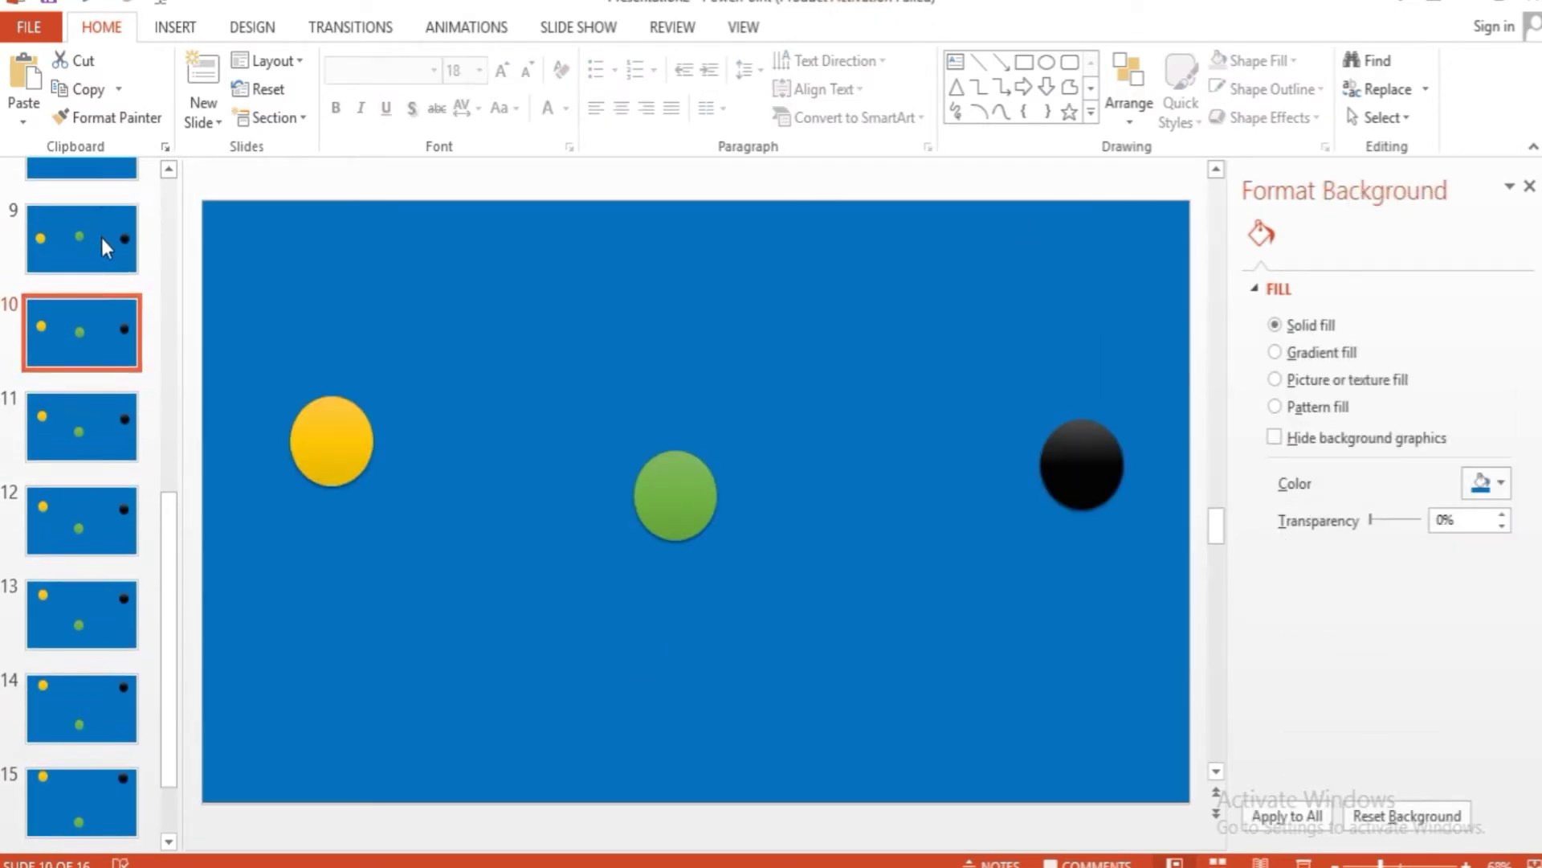
- Scroll the slide thumbnails back to the start of the deck and select slide 2
{"action": "scroll", "coordinate": [99, 235], "scroll_direction": "up", "scroll_amount": 1}
{"action": "scroll", "coordinate": [103, 252], "scroll_direction": "up", "scroll_amount": 3}
{"action": "scroll", "coordinate": [103, 253], "scroll_direction": "up", "scroll_amount": 2}
{"action": "scroll", "coordinate": [102, 249], "scroll_direction": "up", "scroll_amount": 1}
{"action": "scroll", "coordinate": [104, 252], "scroll_direction": "up", "scroll_amount": 1}
{"action": "scroll", "coordinate": [108, 293], "scroll_direction": "up", "scroll_amount": 1}
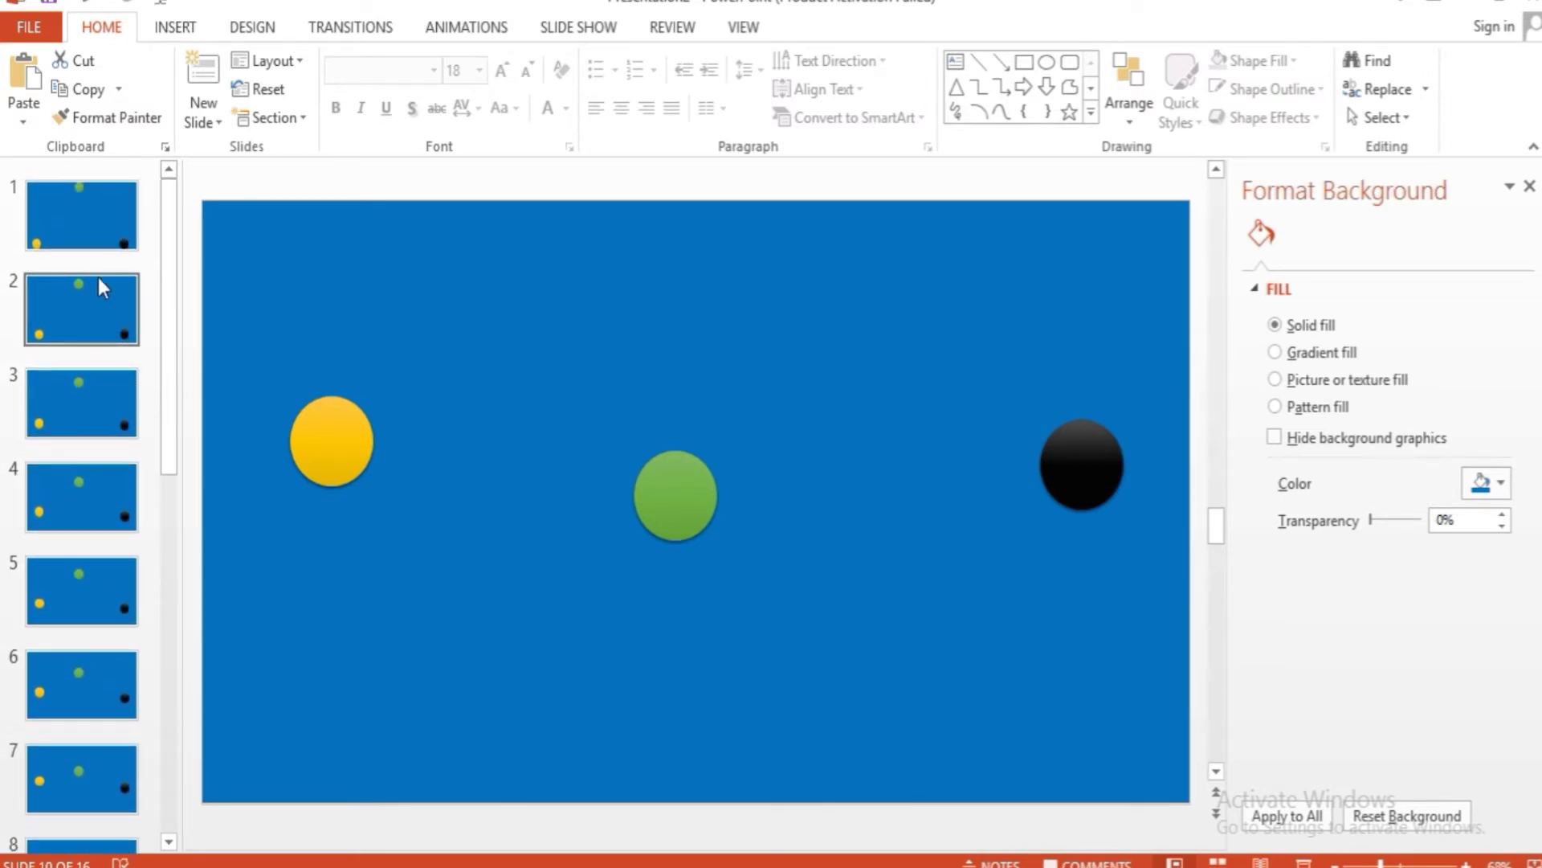
{"action": "left_click", "coordinate": [104, 283]}
- Step from slide 2 through to slide 16, then paste a copy as slide 17
{"action": "left_click", "coordinate": [80, 241]}
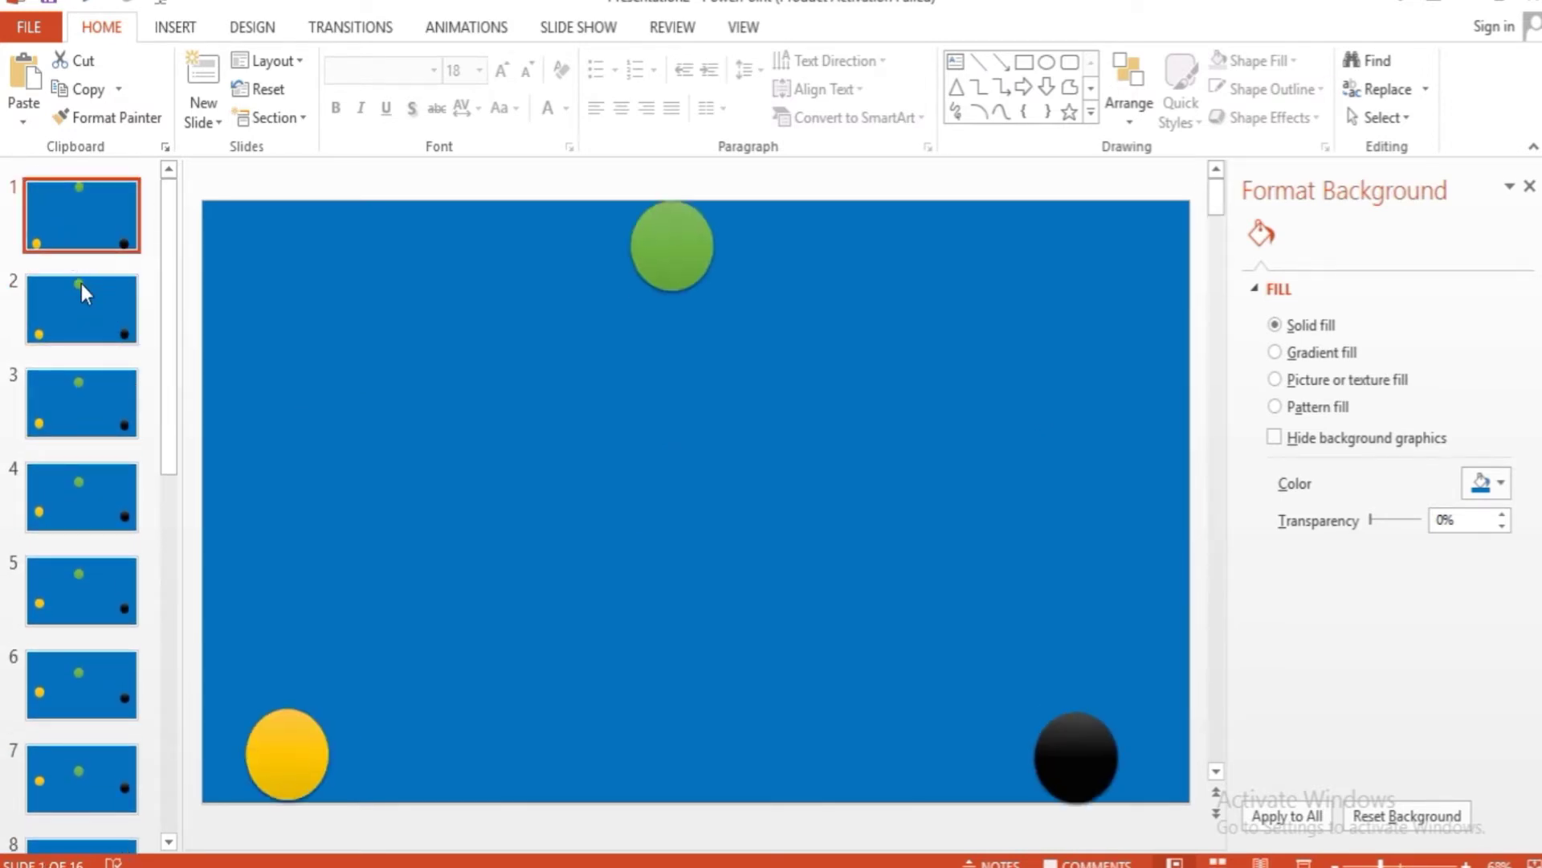
{"action": "left_click", "coordinate": [86, 294]}
{"action": "key", "text": "Down"}
{"action": "key", "text": "Down"}
{"action": "key", "text": "Down"}
{"action": "key", "text": "Down"}
{"action": "key", "text": "Down"}
{"action": "key", "text": "Down"}
{"action": "key", "text": "Down"}
{"action": "key", "text": "Down"}
{"action": "key", "text": "Down"}
{"action": "key", "text": "Down"}
{"action": "key", "text": "Down"}
{"action": "key", "text": "Down"}
{"action": "key", "text": "Down"}
{"action": "key", "text": "Down"}
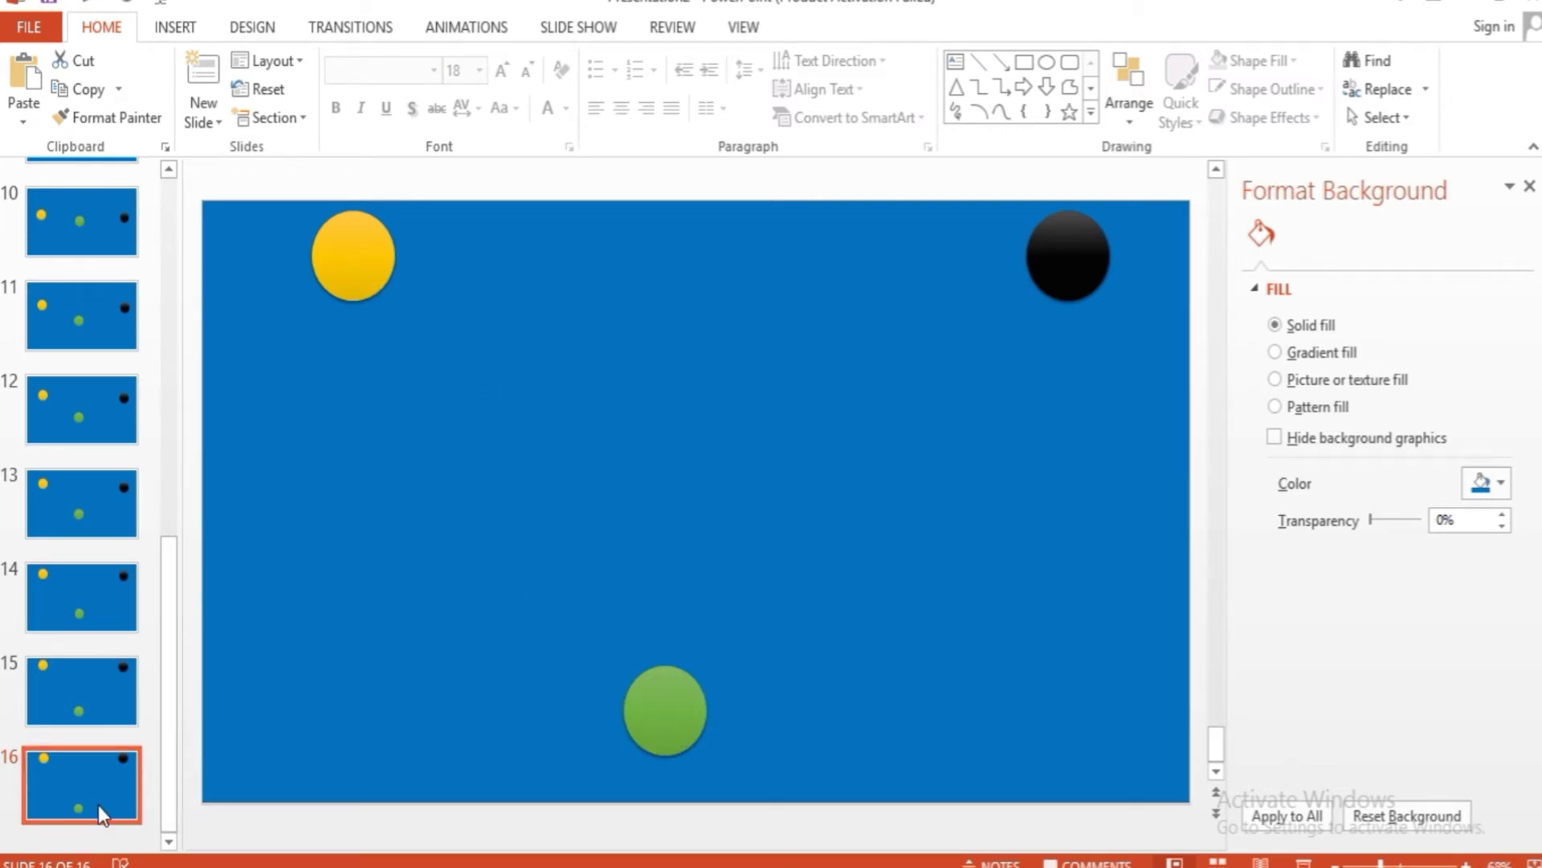
{"action": "key", "text": "ctrl+v"}
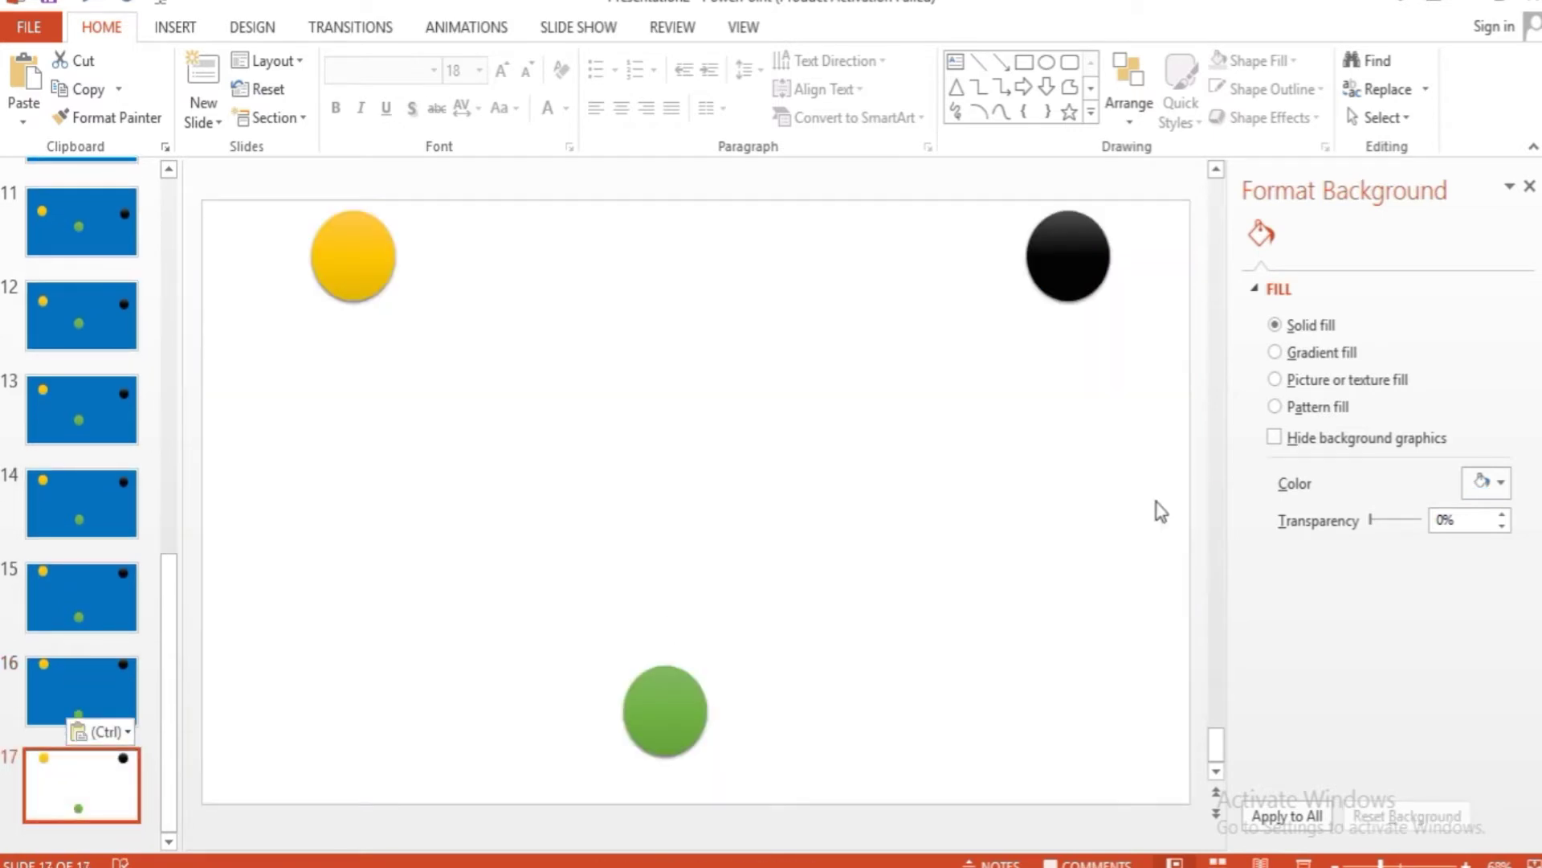
- Make slide 17 blue and push the yellow and black circles against the top edge
{"action": "left_click", "coordinate": [1486, 483]}
{"action": "left_click", "coordinate": [1494, 696]}
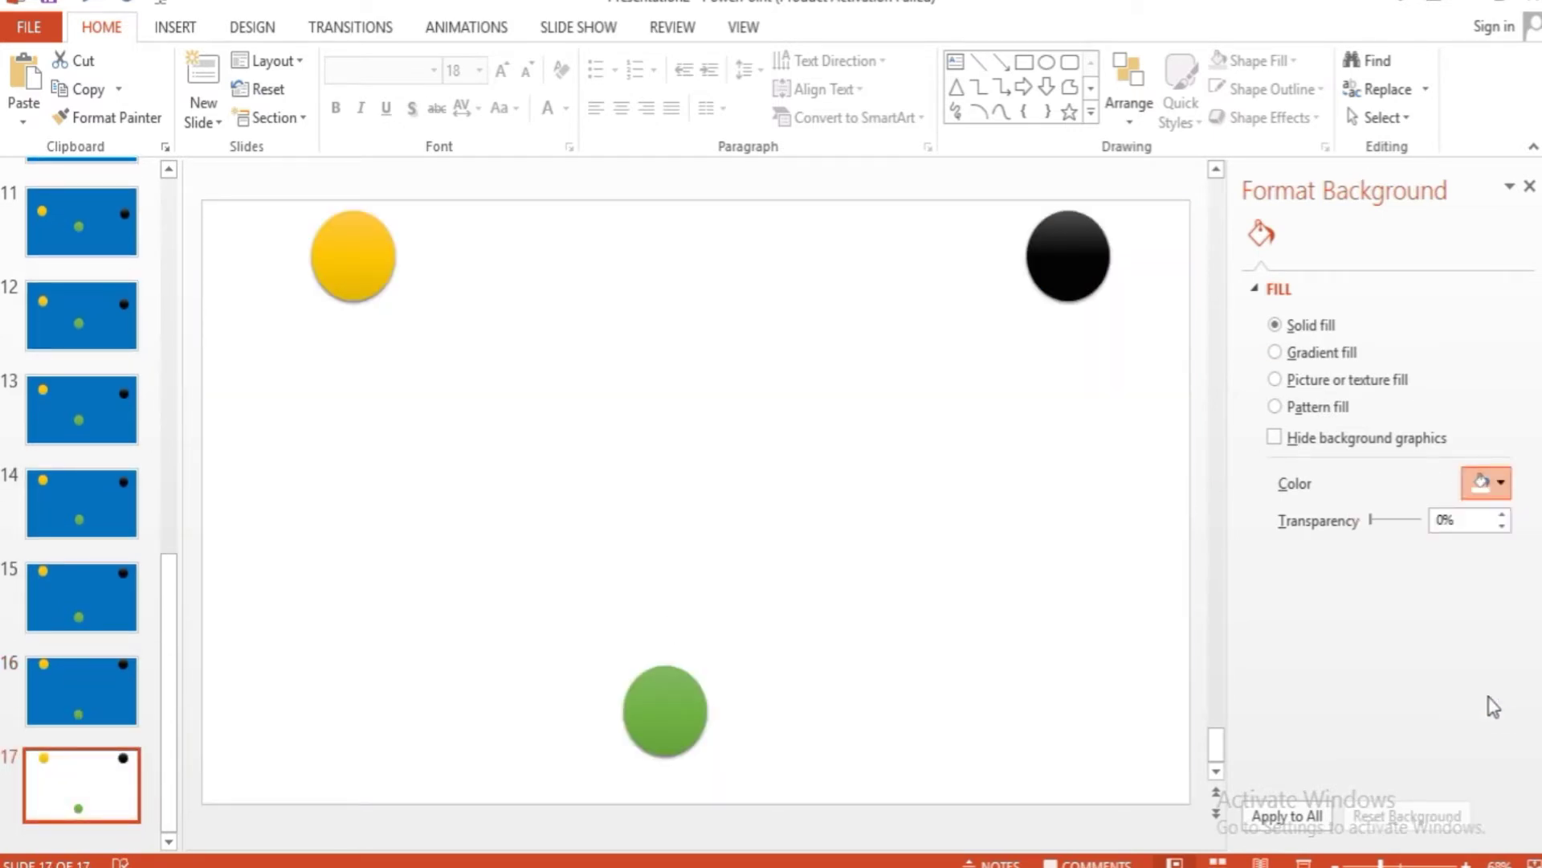
{"action": "left_click", "coordinate": [368, 257]}
{"action": "left_click_drag", "start_coordinate": [367, 255], "coordinate": [357, 233]}
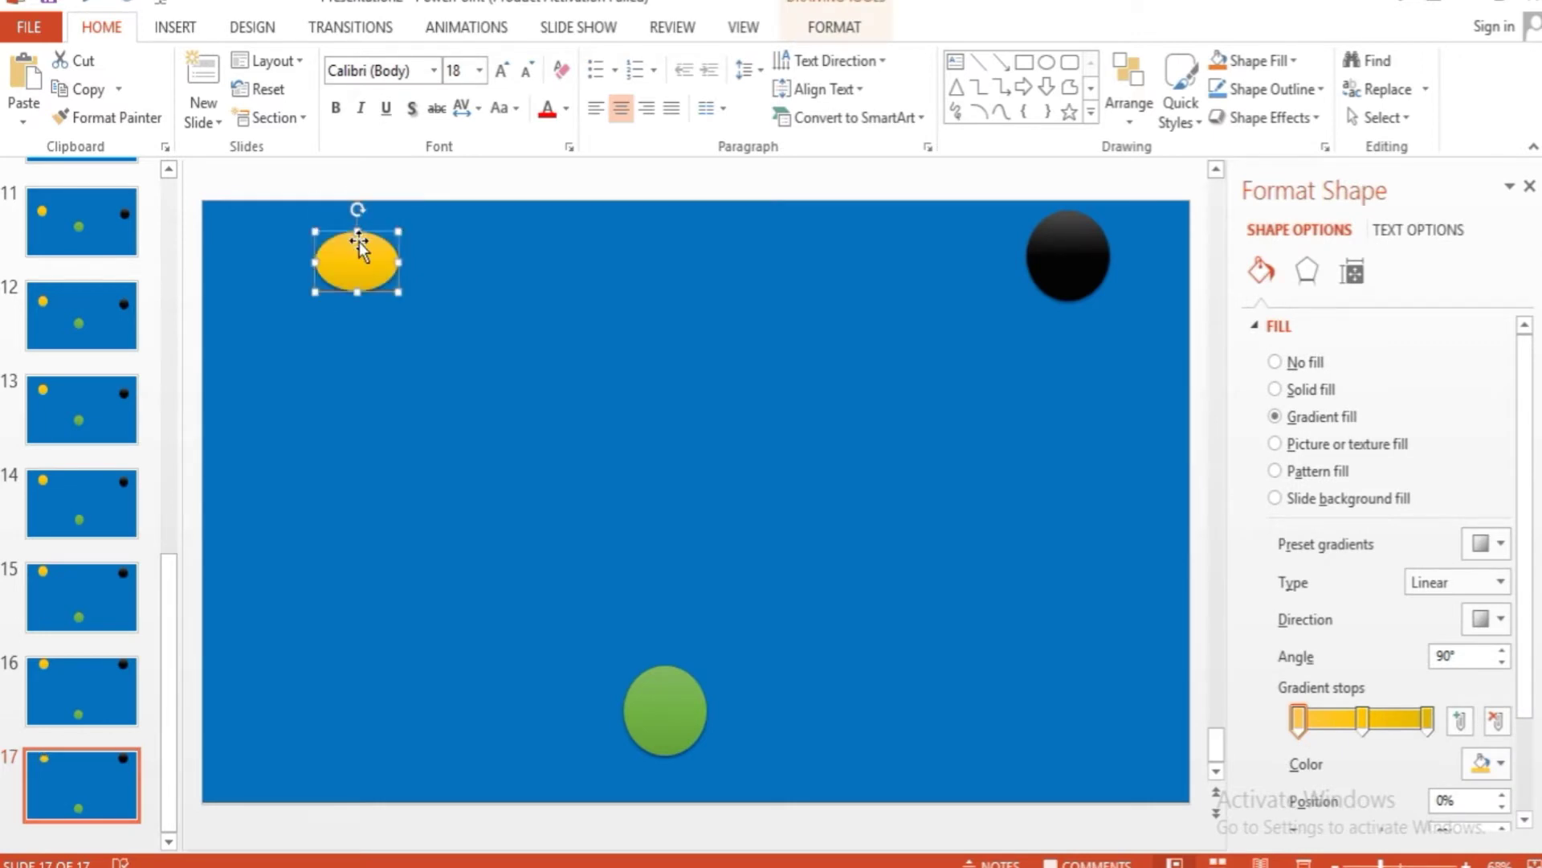
{"action": "left_click_drag", "start_coordinate": [362, 251], "coordinate": [365, 221]}
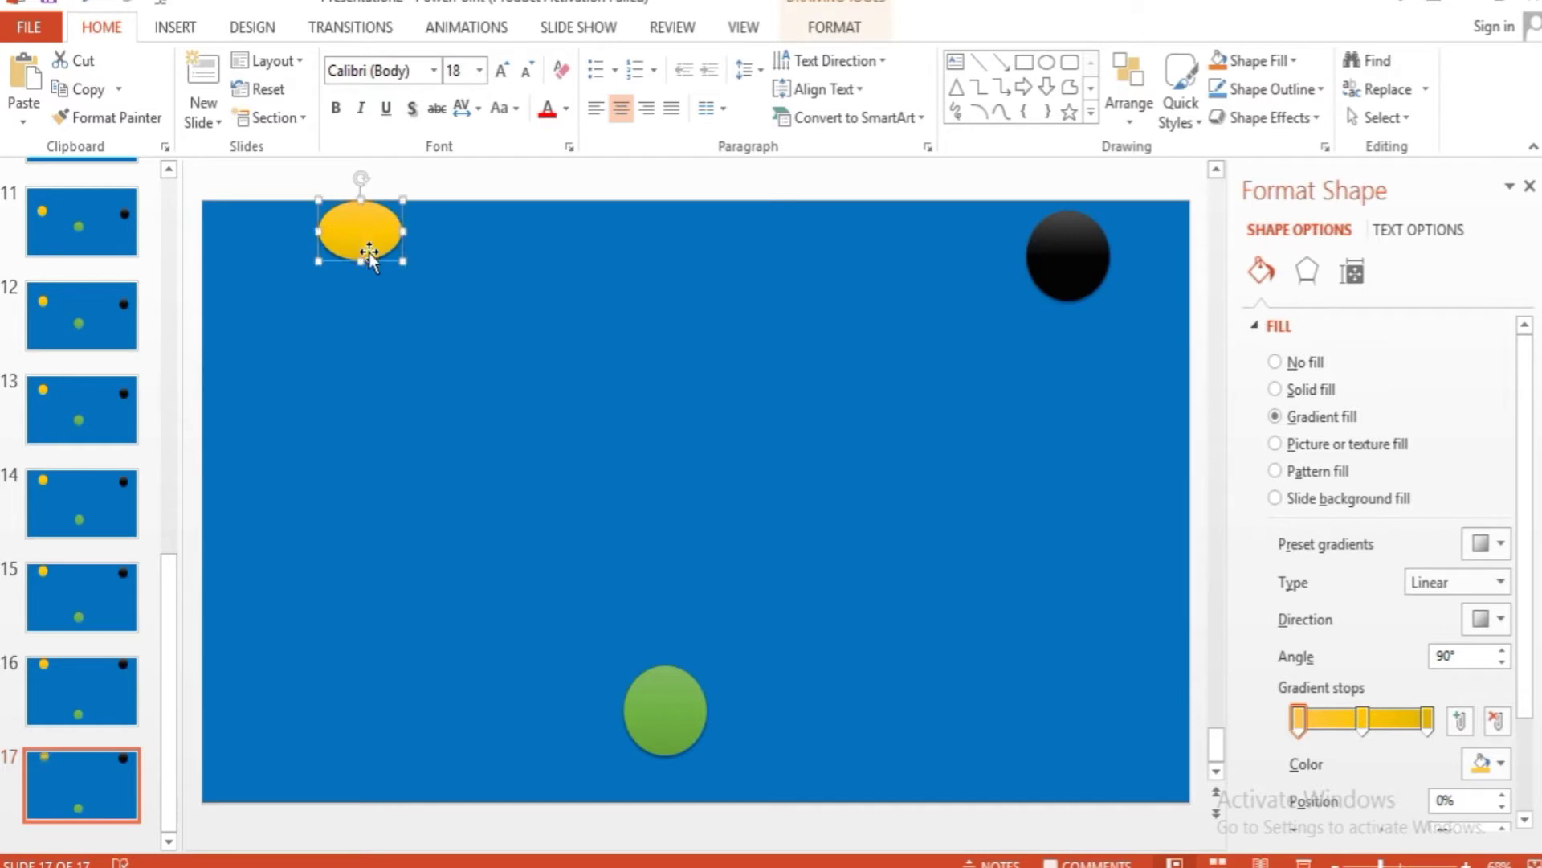
{"action": "left_click_drag", "start_coordinate": [1041, 256], "coordinate": [1069, 202]}
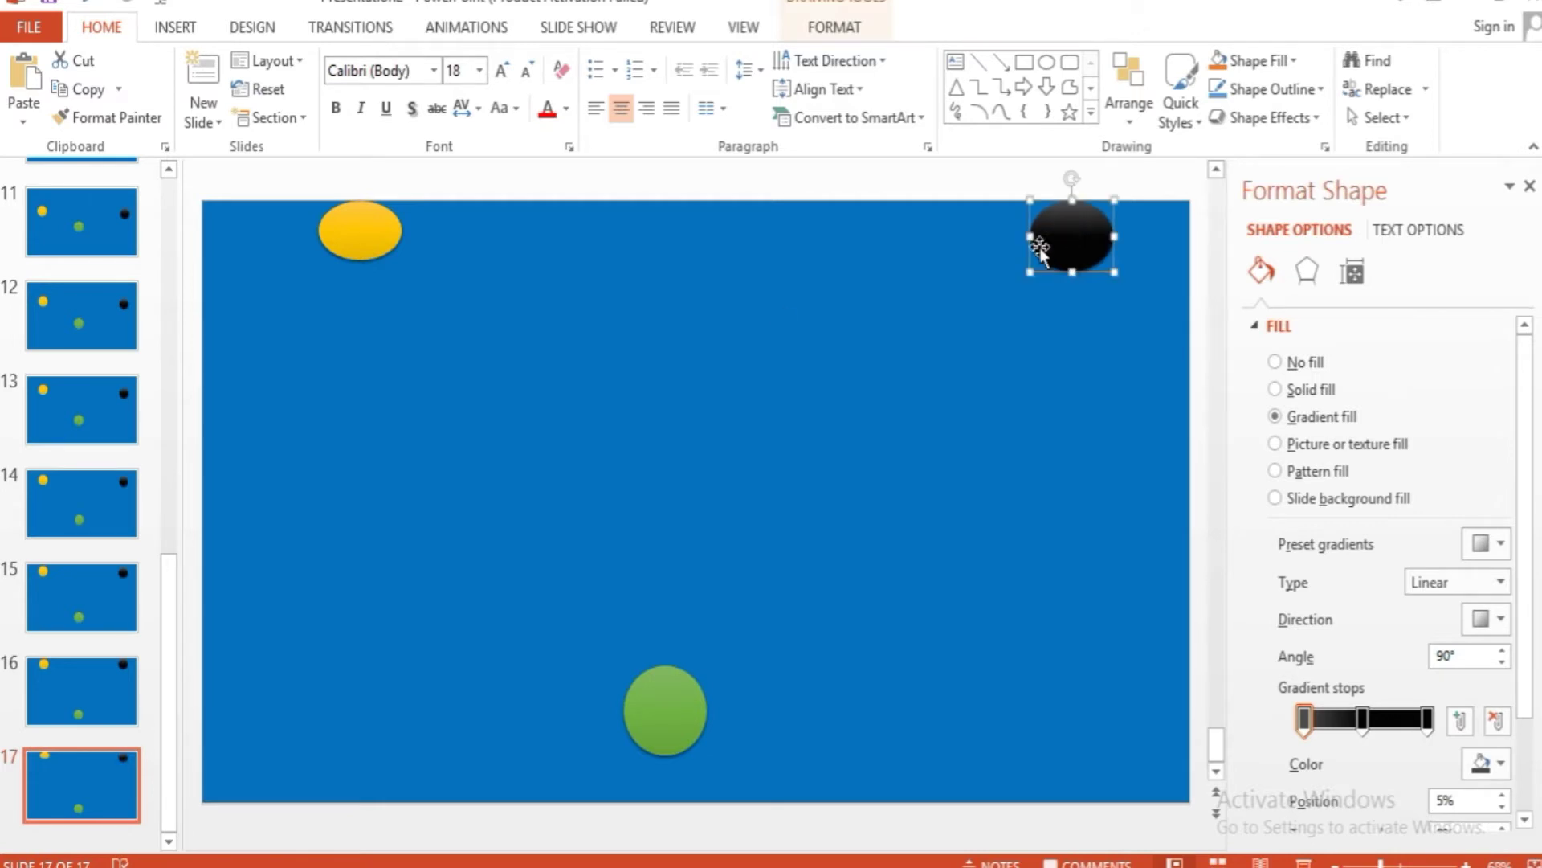
- Restyle the left top circle black and the right top circle yellow with Shape Styles
{"action": "left_click", "coordinate": [362, 229]}
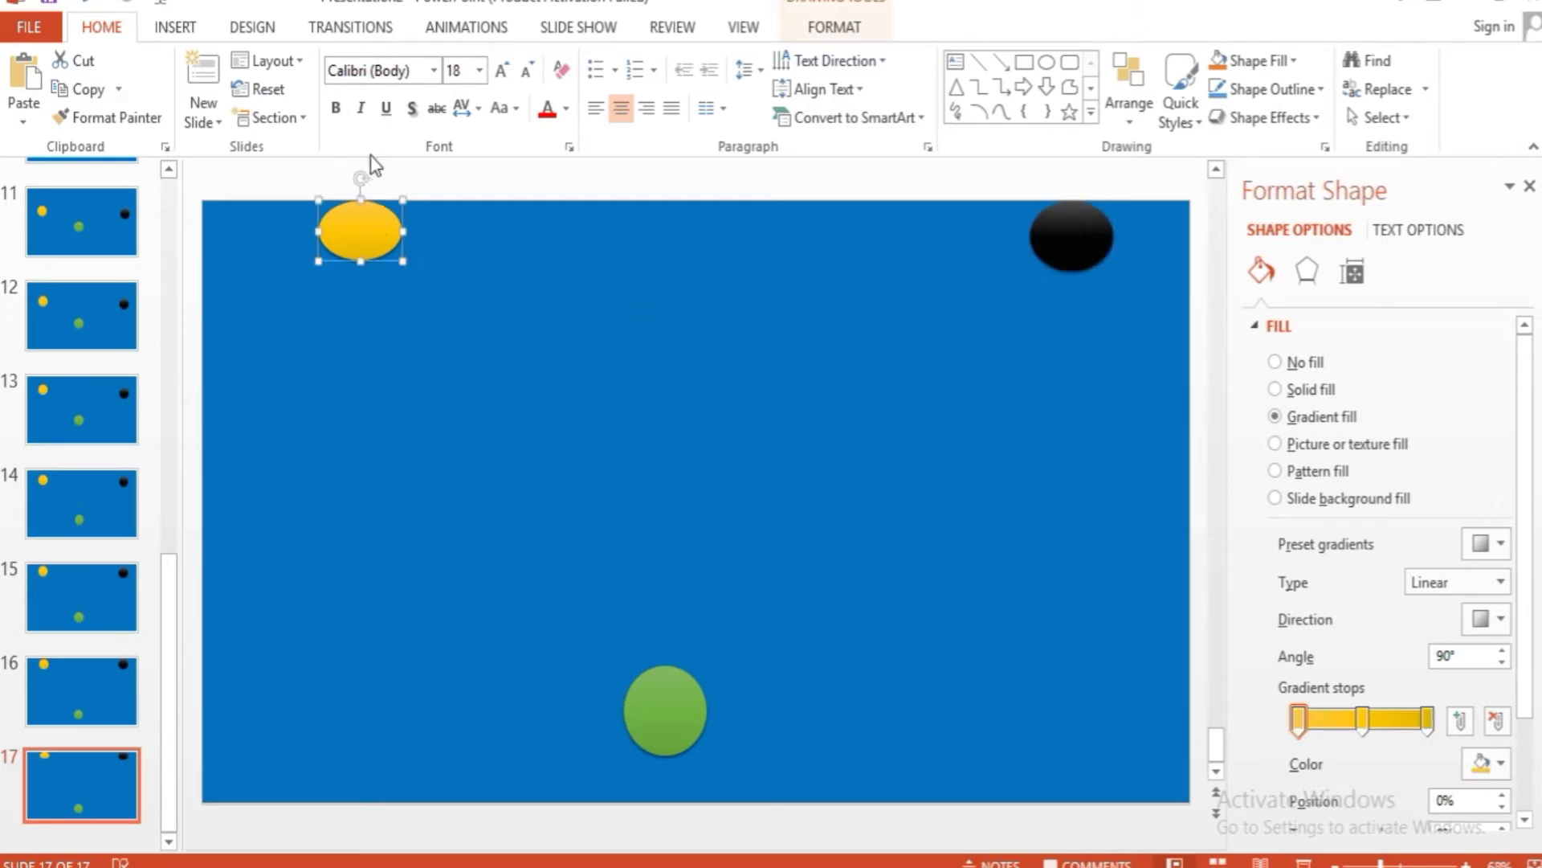
{"action": "left_click", "coordinate": [812, 29]}
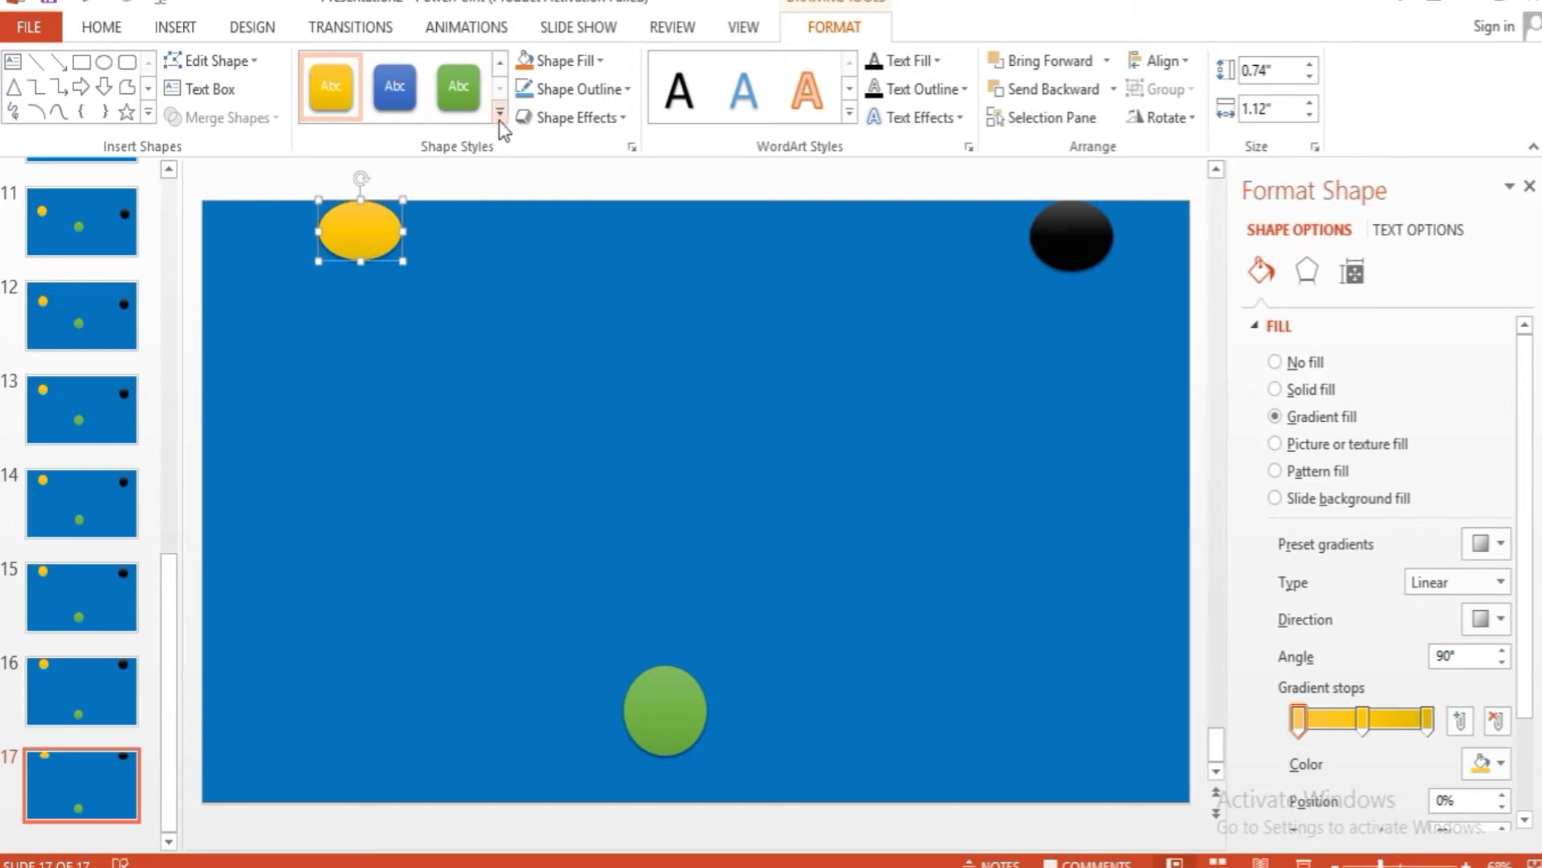
{"action": "left_click", "coordinate": [500, 113]}
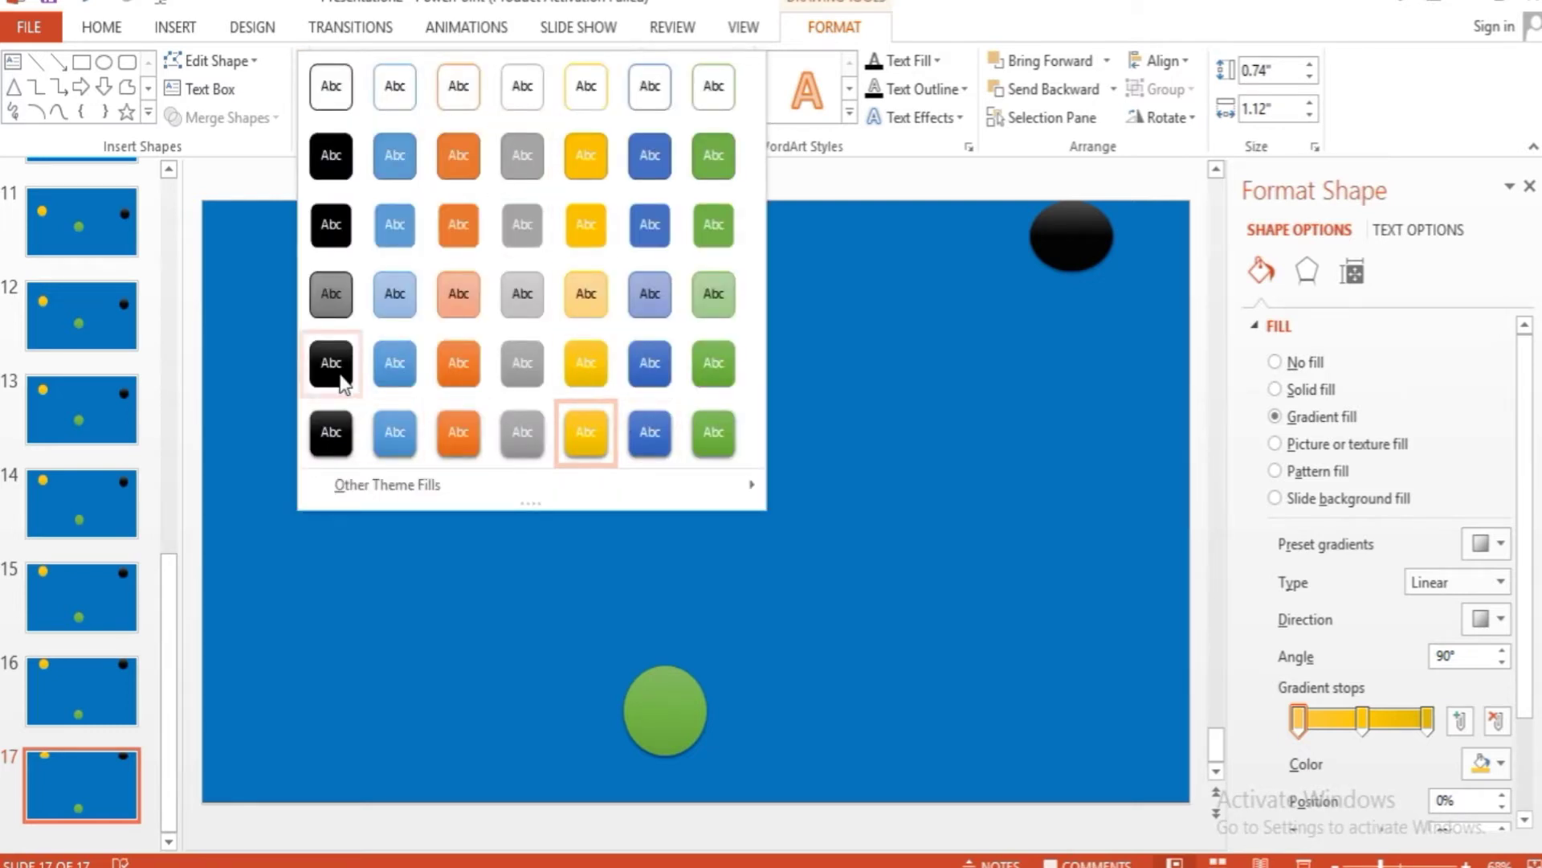
{"action": "left_click", "coordinate": [331, 363]}
{"action": "left_click", "coordinate": [1065, 249]}
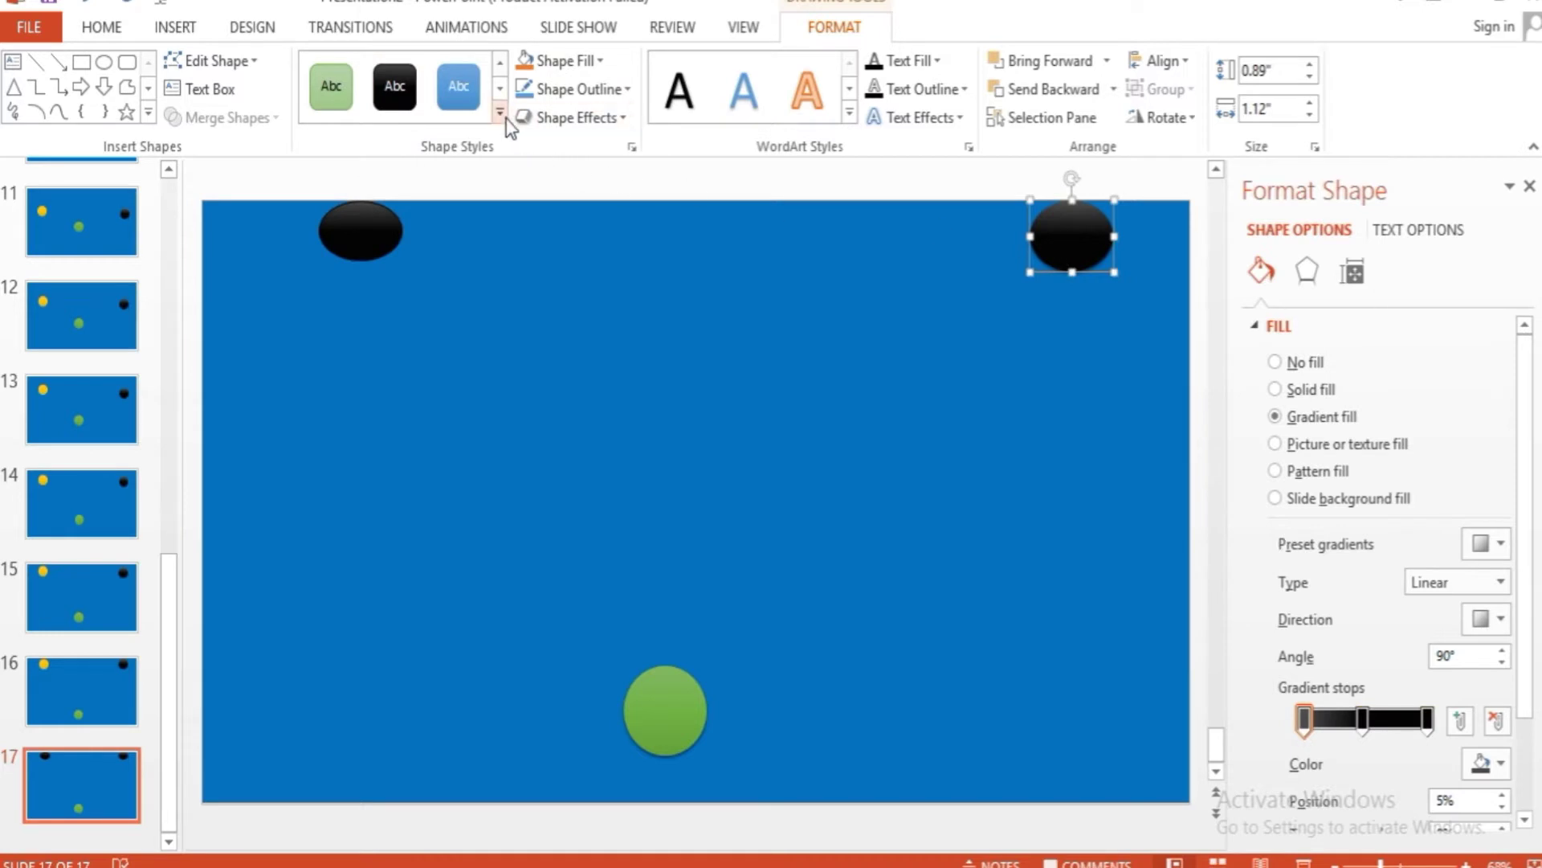
{"action": "left_click", "coordinate": [501, 114]}
{"action": "left_click", "coordinate": [592, 450]}
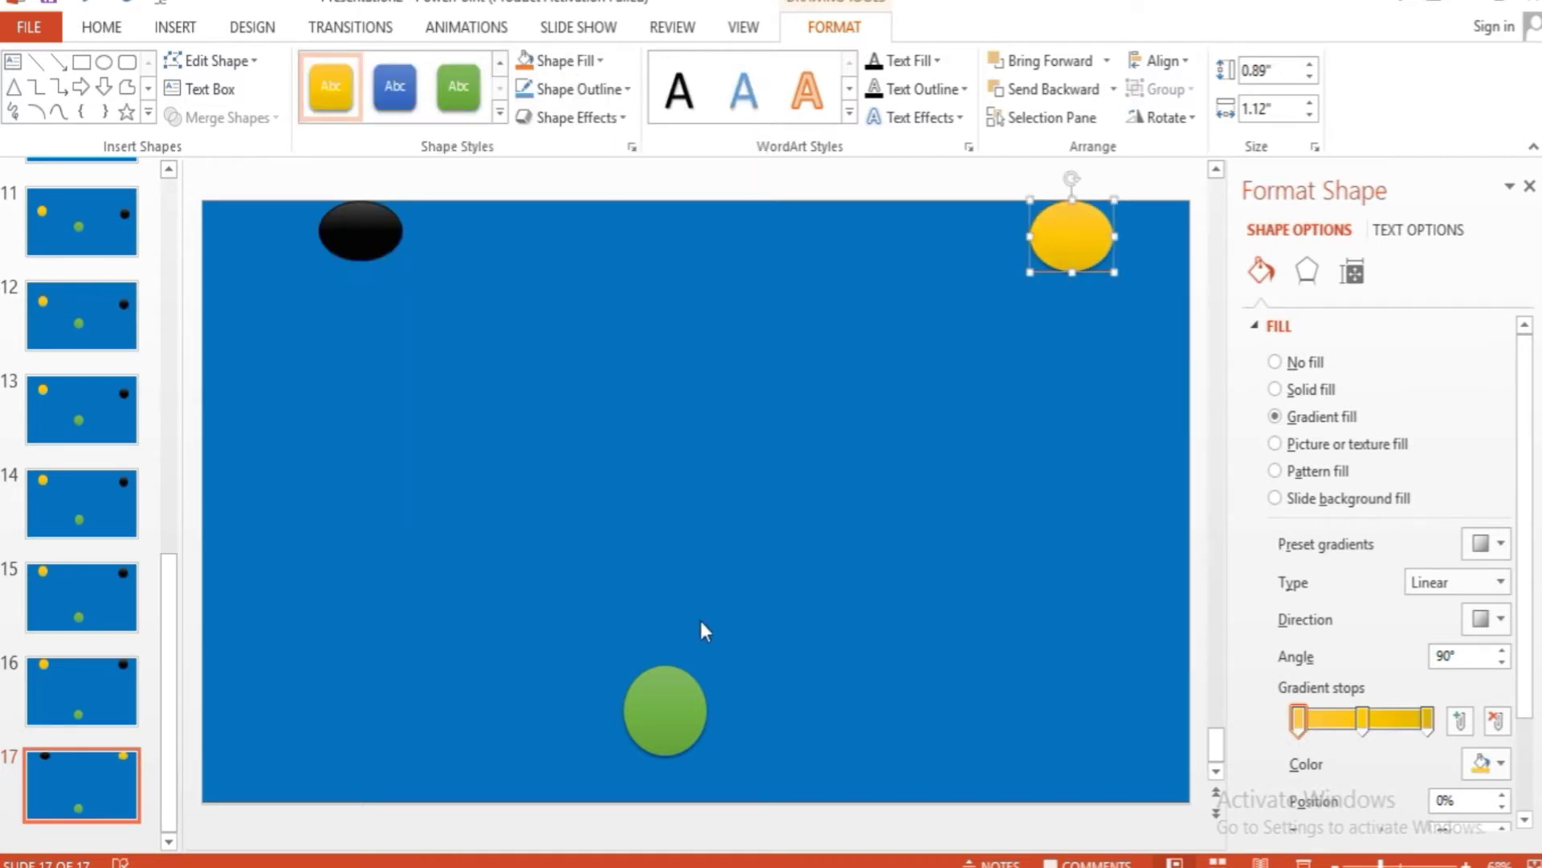
{"action": "left_click", "coordinate": [86, 783]}
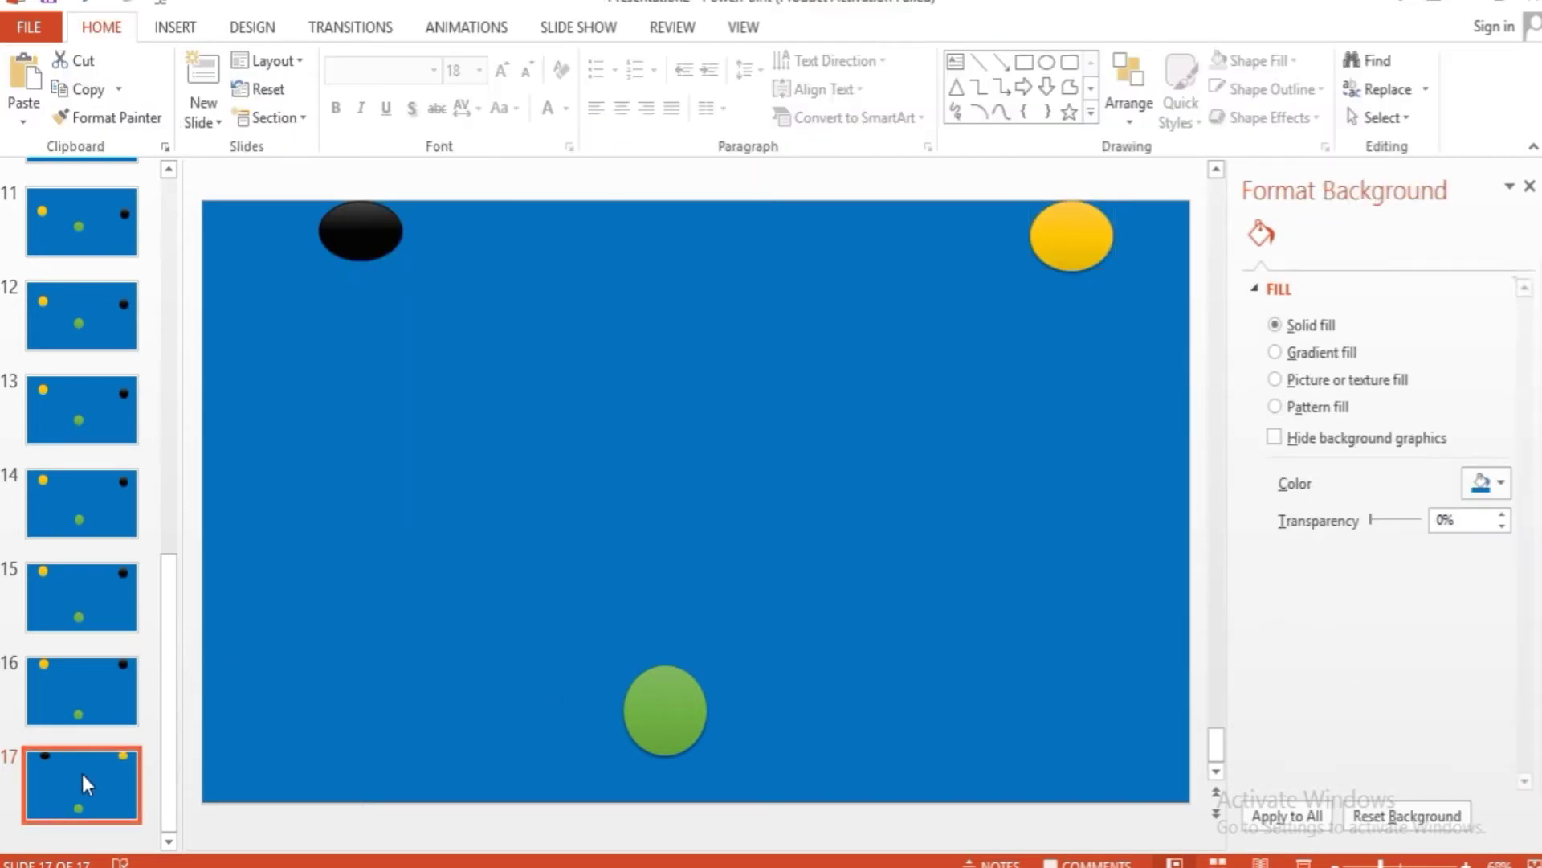
- Paste slide 18, set its background blue, and lower its black circle slightly
{"action": "key", "text": "ctrl+v"}
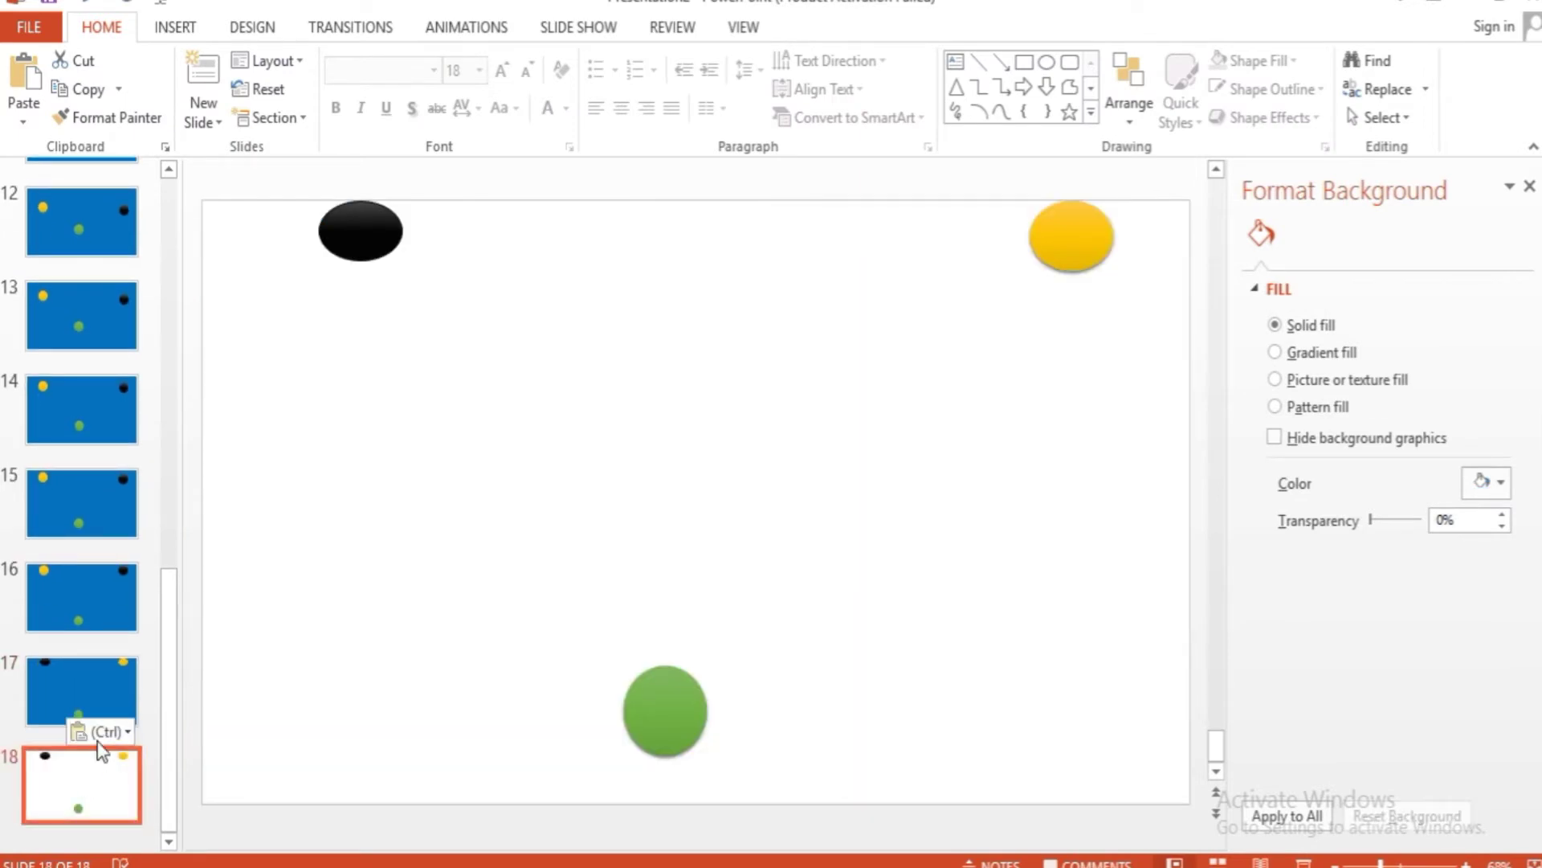
{"action": "left_click", "coordinate": [1483, 481]}
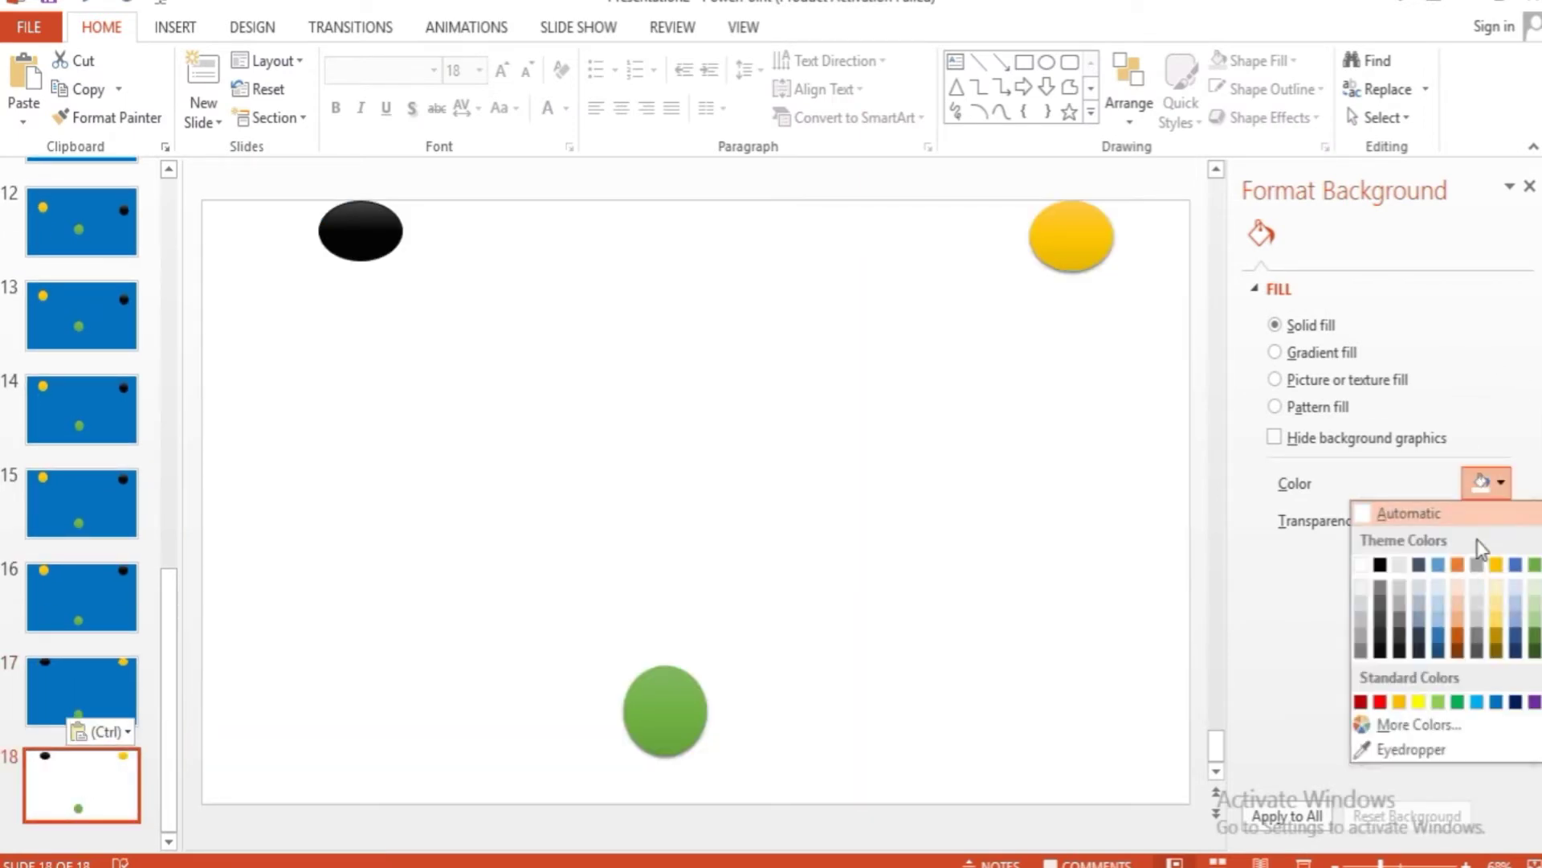
{"action": "left_click", "coordinate": [1496, 702]}
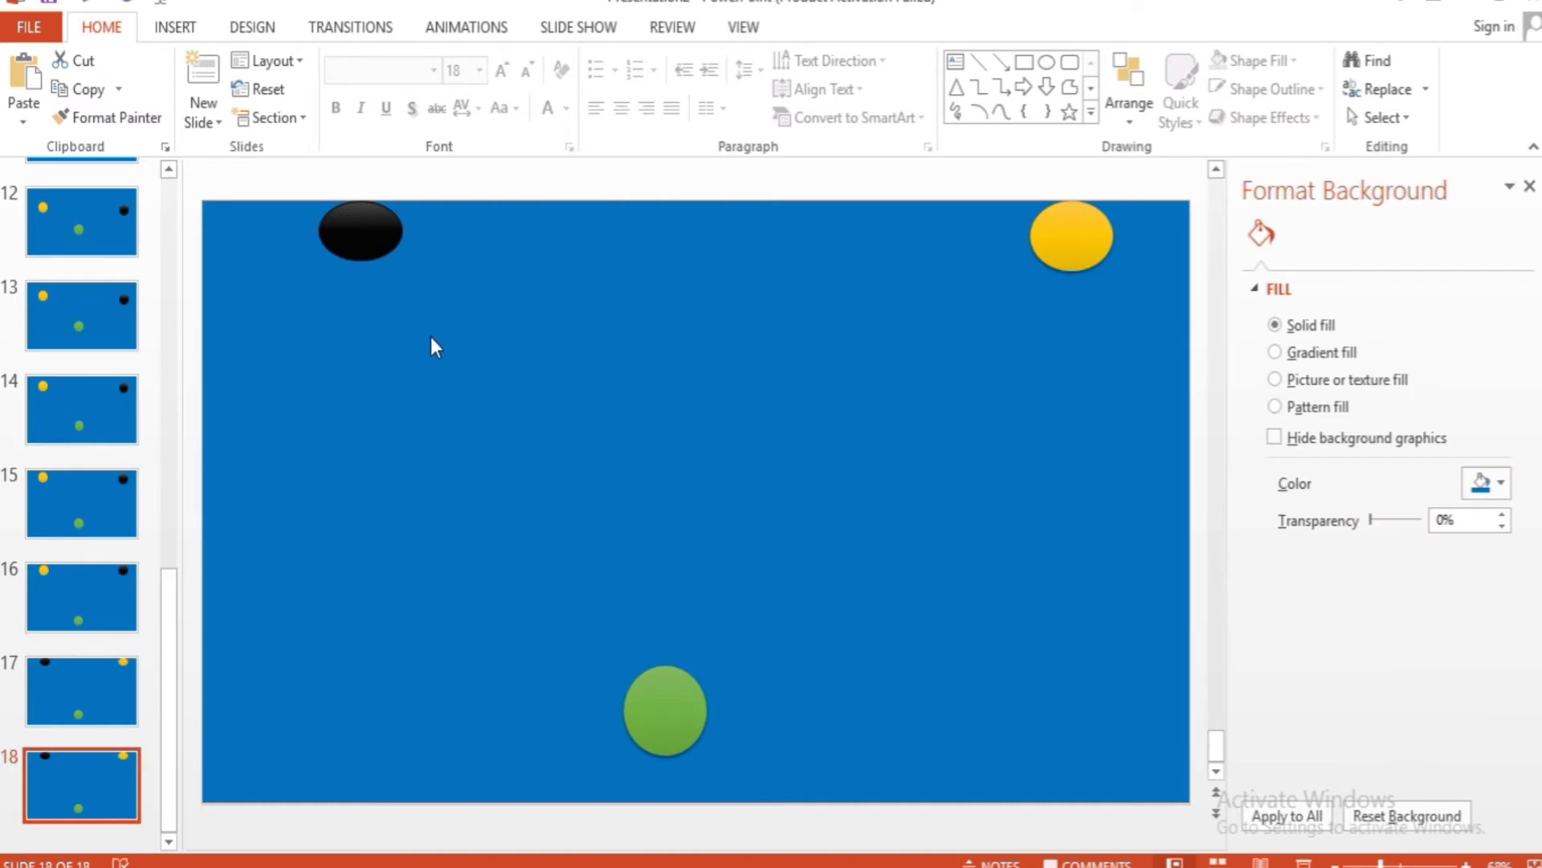
{"action": "left_click", "coordinate": [344, 228]}
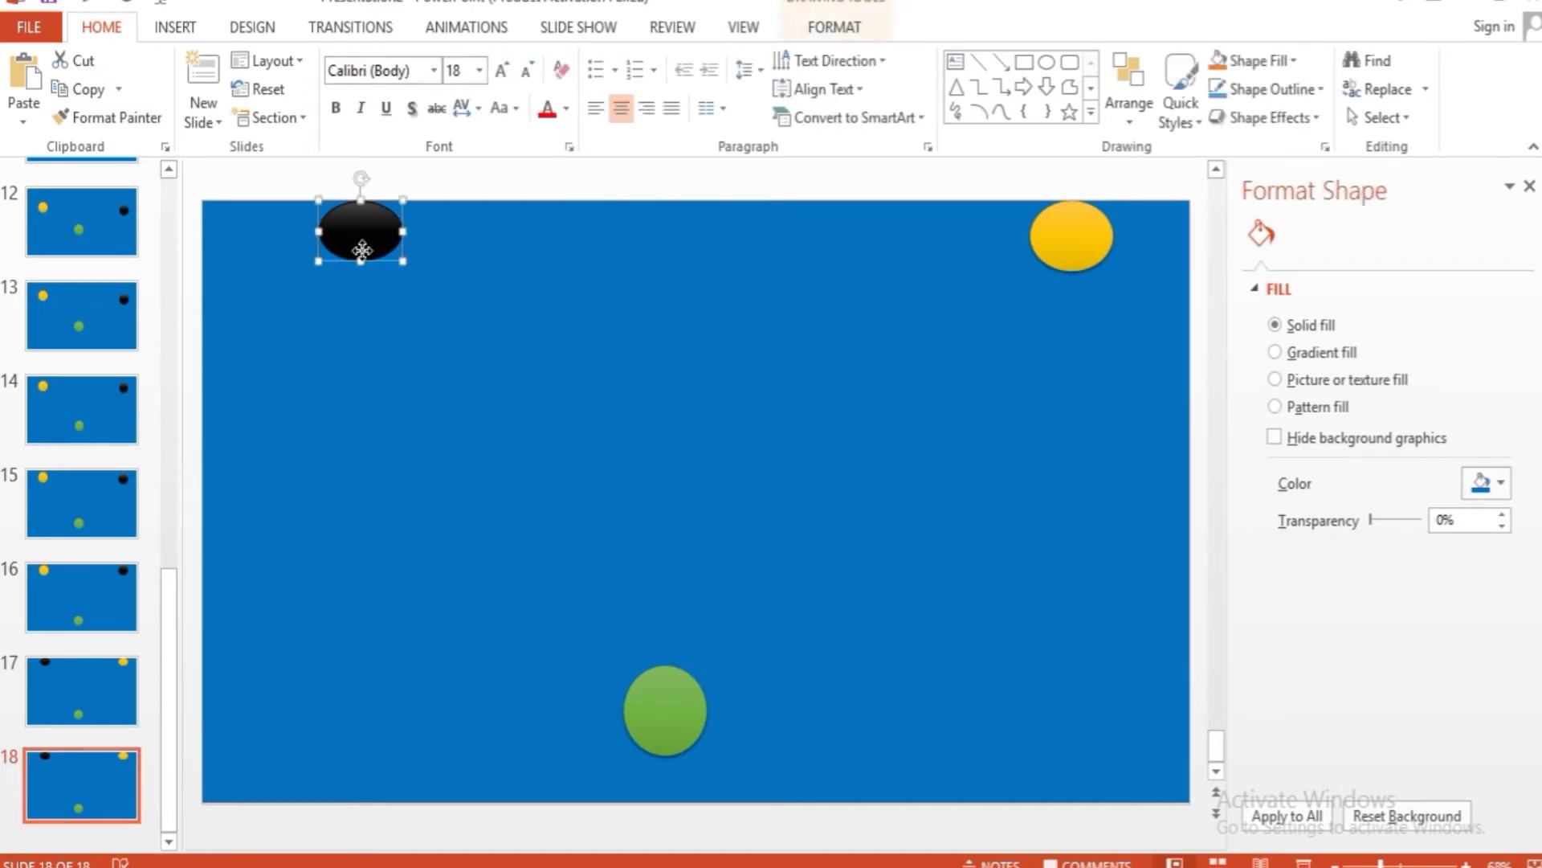
{"action": "mouse_move", "coordinate": [362, 264]}
{"action": "left_mouse_down"}
{"action": "mouse_move", "coordinate": [363, 277]}
{"action": "mouse_move", "coordinate": [359, 252]}
{"action": "left_mouse_up"}
- Lower slide 17's green circle, then line slide 18's yellow circle up with the black one
{"action": "left_click", "coordinate": [122, 709]}
{"action": "left_click", "coordinate": [666, 717]}
{"action": "left_click_drag", "start_coordinate": [668, 719], "coordinate": [670, 741]}
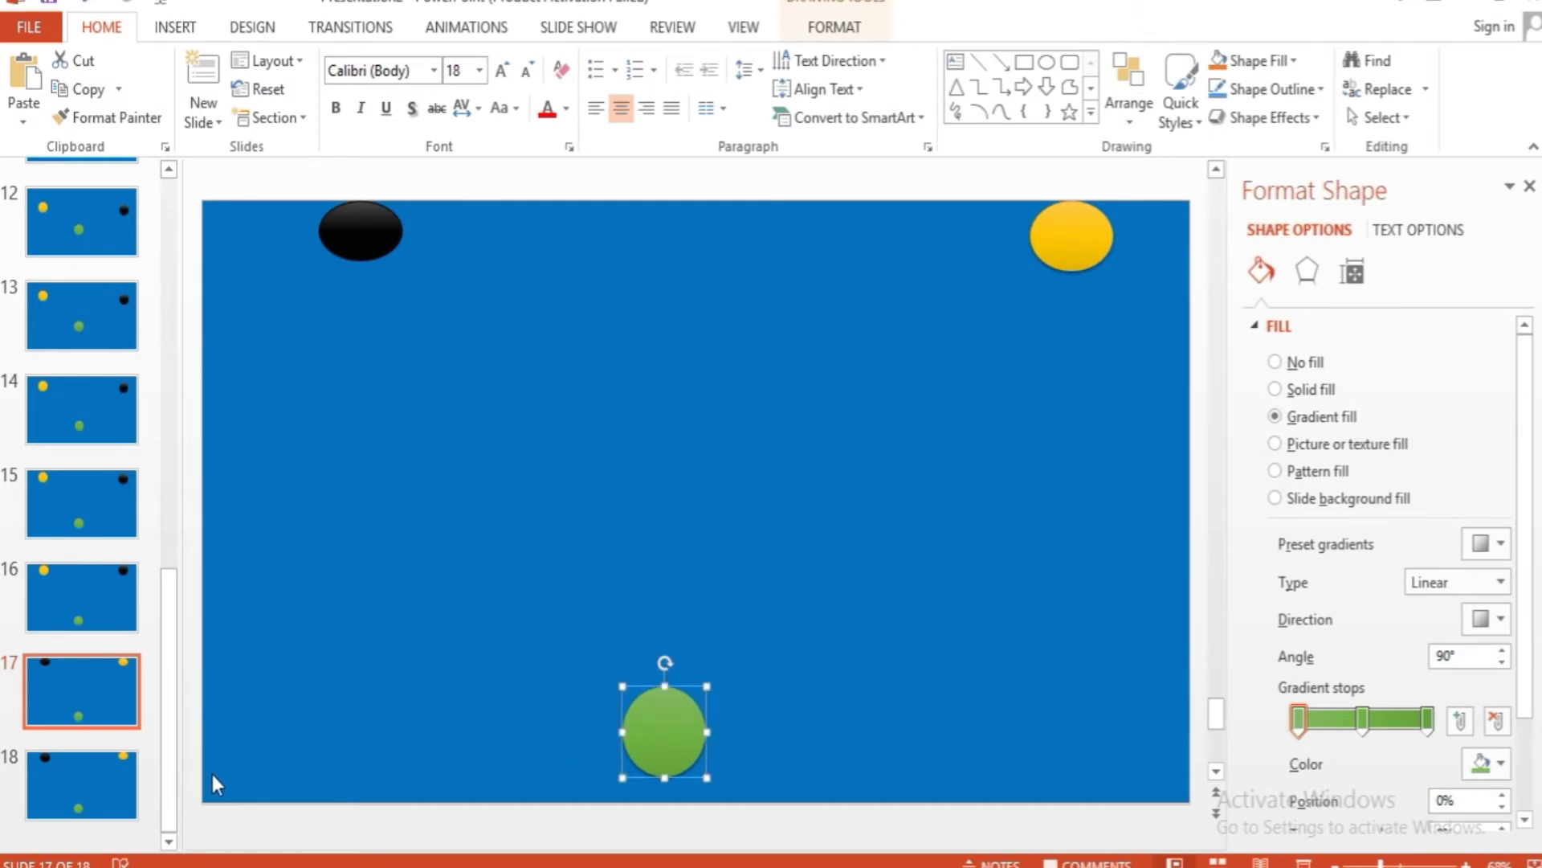
{"action": "left_click", "coordinate": [98, 702]}
{"action": "left_click", "coordinate": [75, 778]}
{"action": "left_click", "coordinate": [357, 249]}
{"action": "left_click_drag", "start_coordinate": [1078, 241], "coordinate": [1074, 210]}
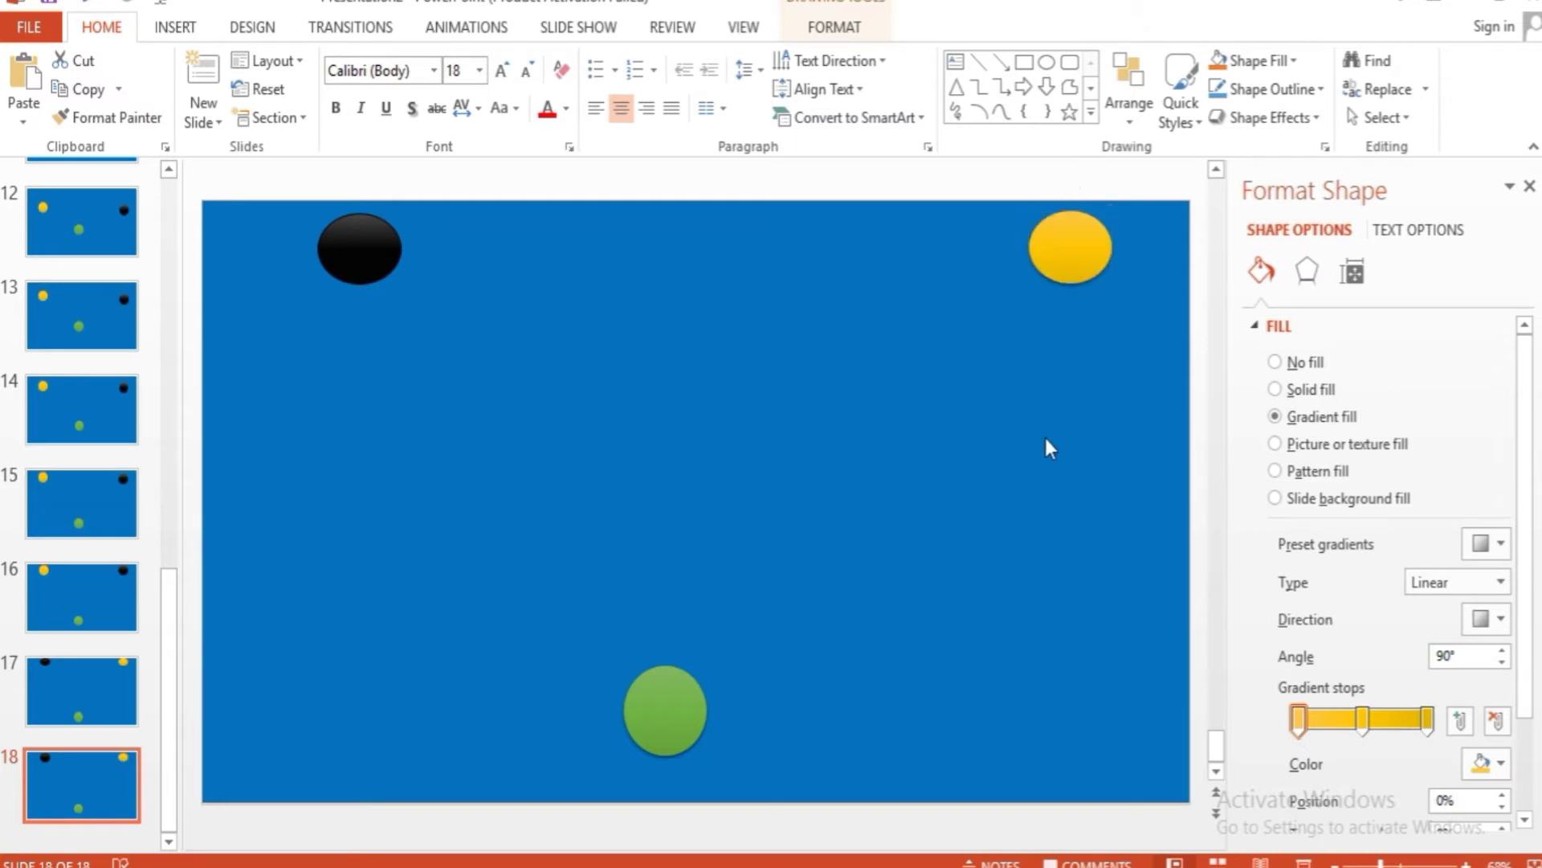
- Compare slides 17 and 18, then move slide 18's green circle lower
{"action": "left_click", "coordinate": [783, 518]}
{"action": "left_click", "coordinate": [58, 712]}
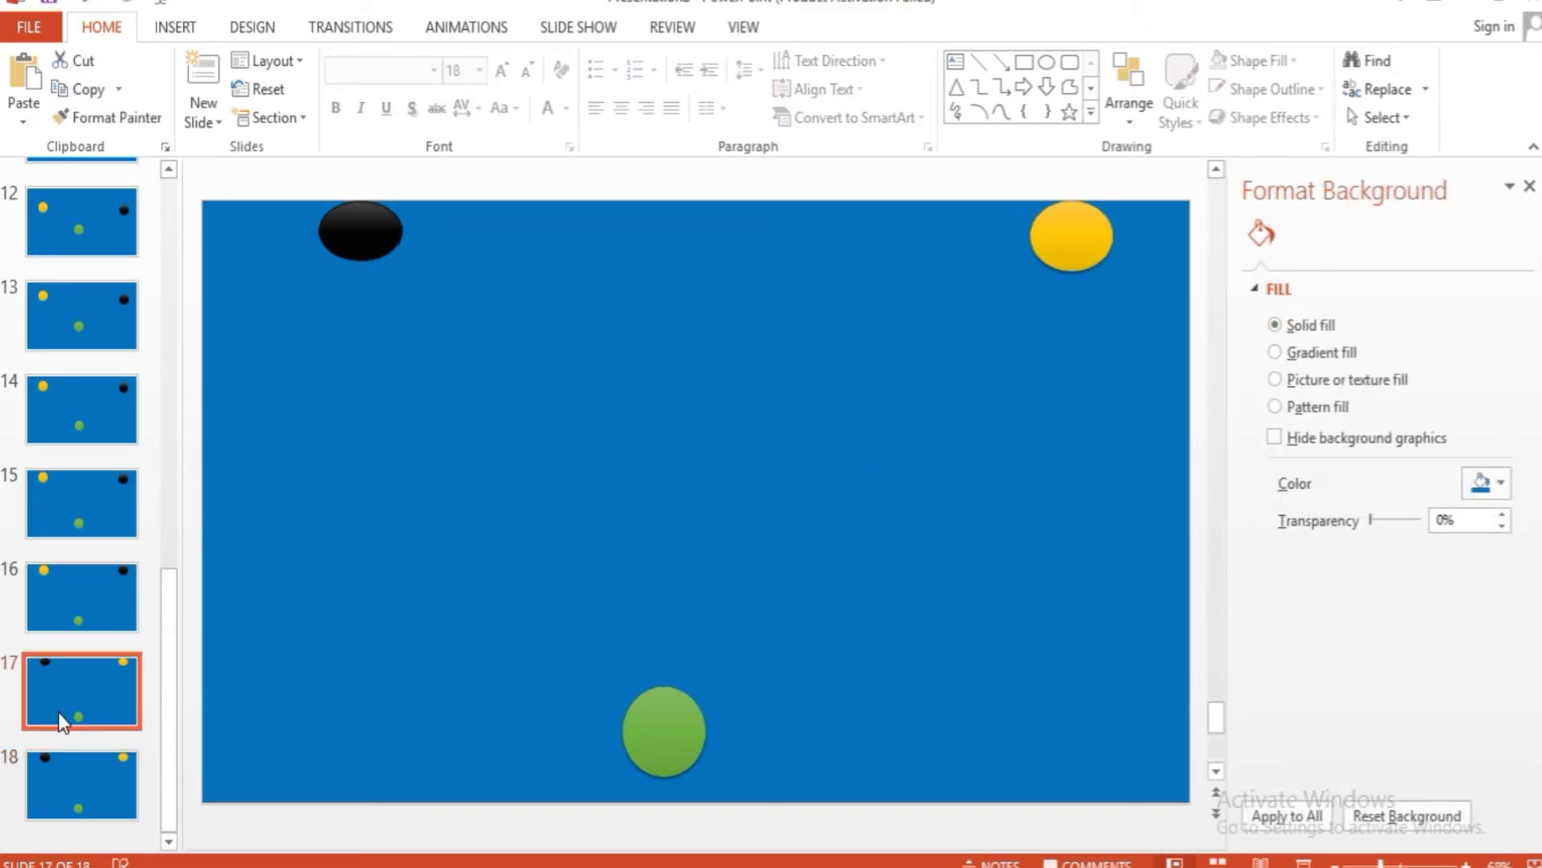
{"action": "key", "text": "Down"}
{"action": "left_click", "coordinate": [58, 710]}
{"action": "key", "text": "Down"}
{"action": "left_click", "coordinate": [57, 710]}
{"action": "key", "text": "Down"}
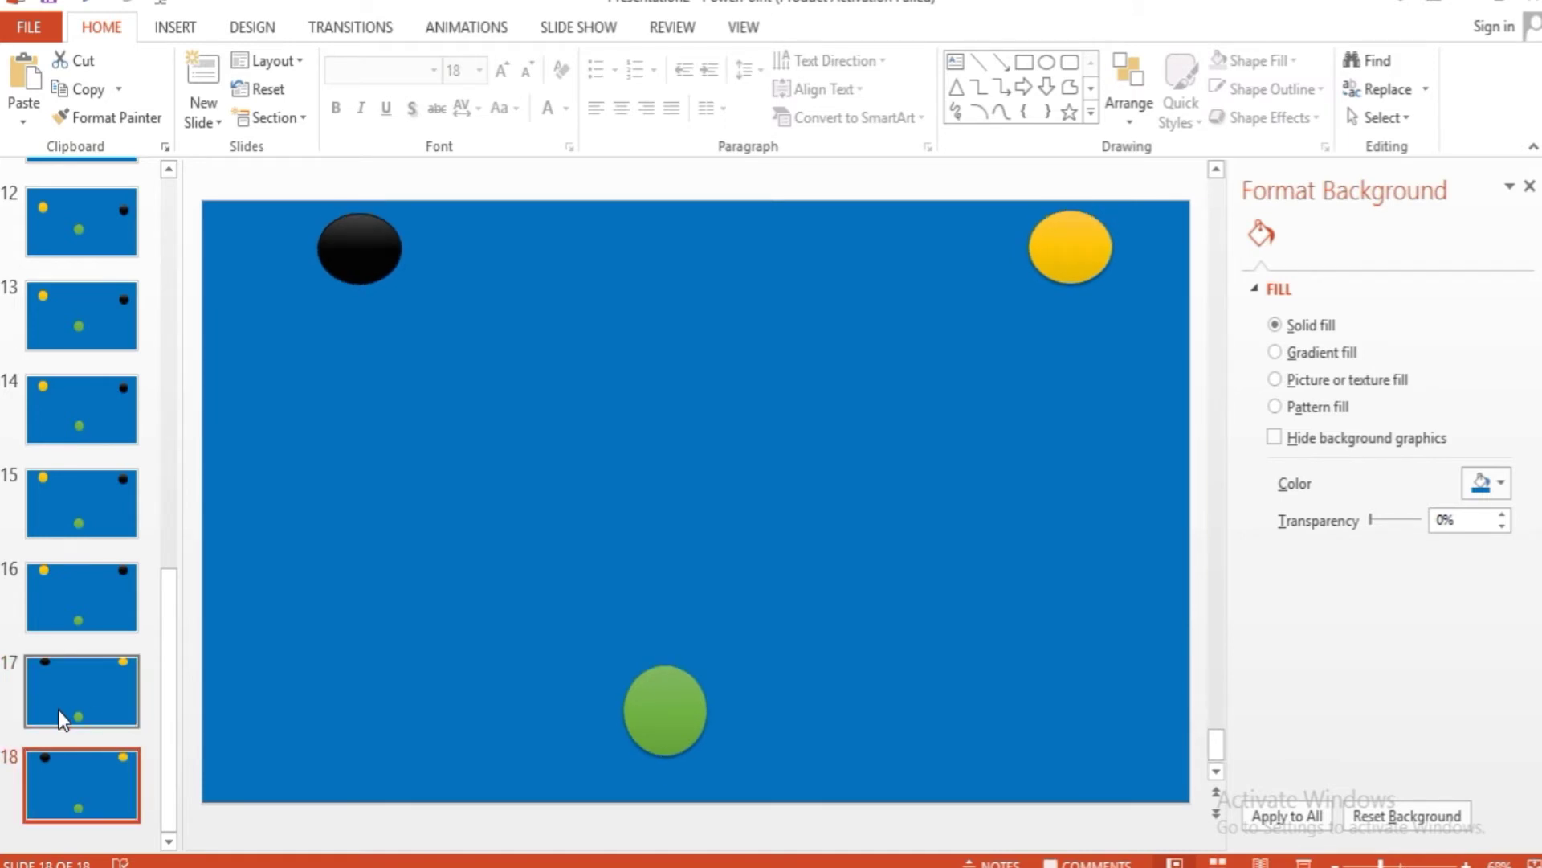
{"action": "left_click_drag", "start_coordinate": [630, 687], "coordinate": [640, 720]}
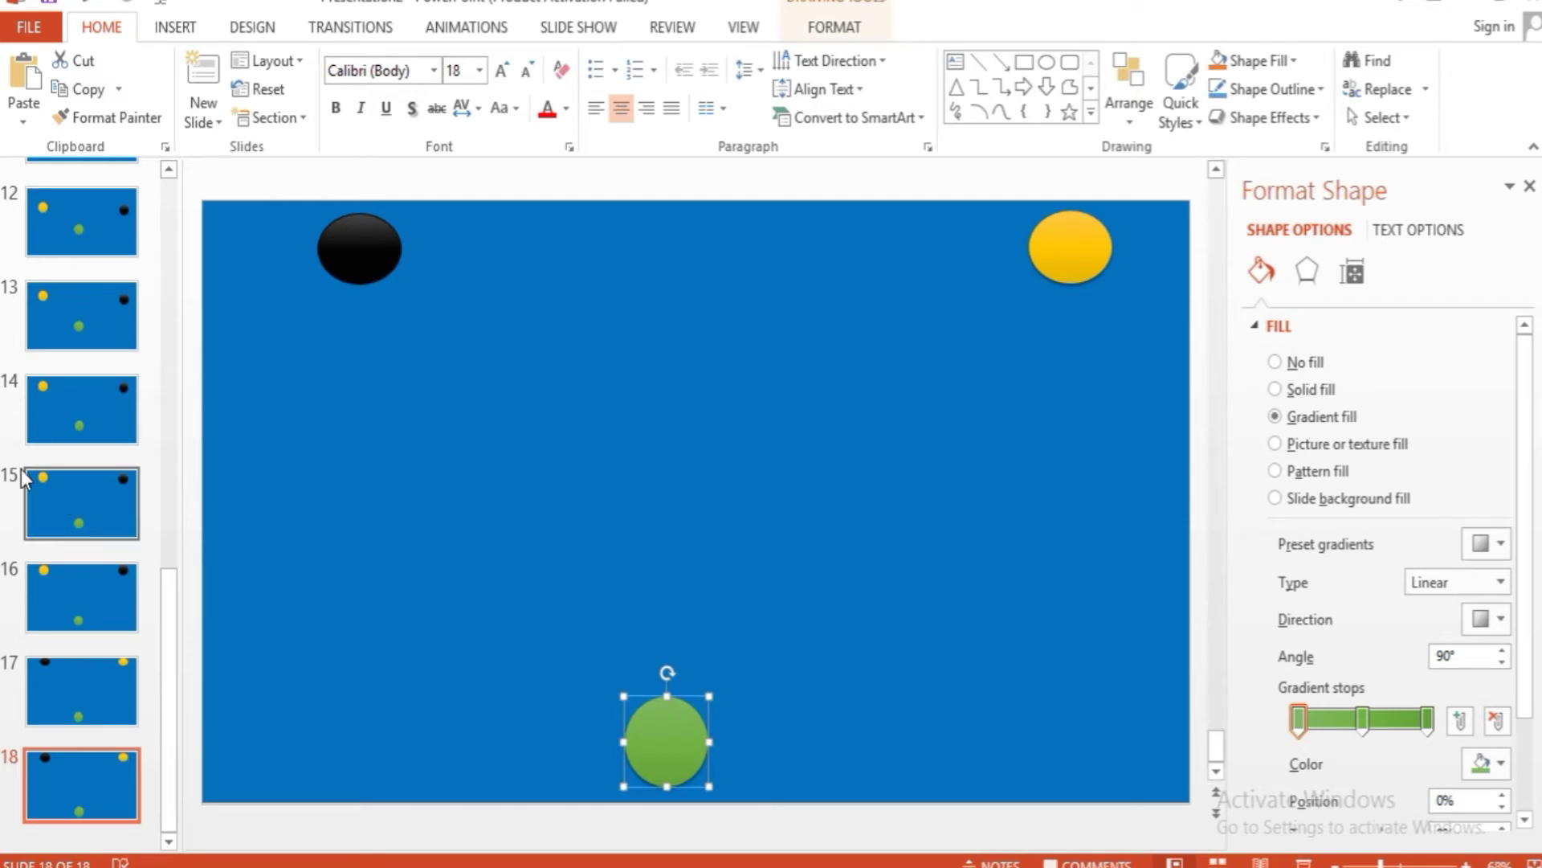
- Step back and forth through slides 14 to 18 to review the circle motion
{"action": "left_click", "coordinate": [120, 430]}
{"action": "key", "text": "Down"}
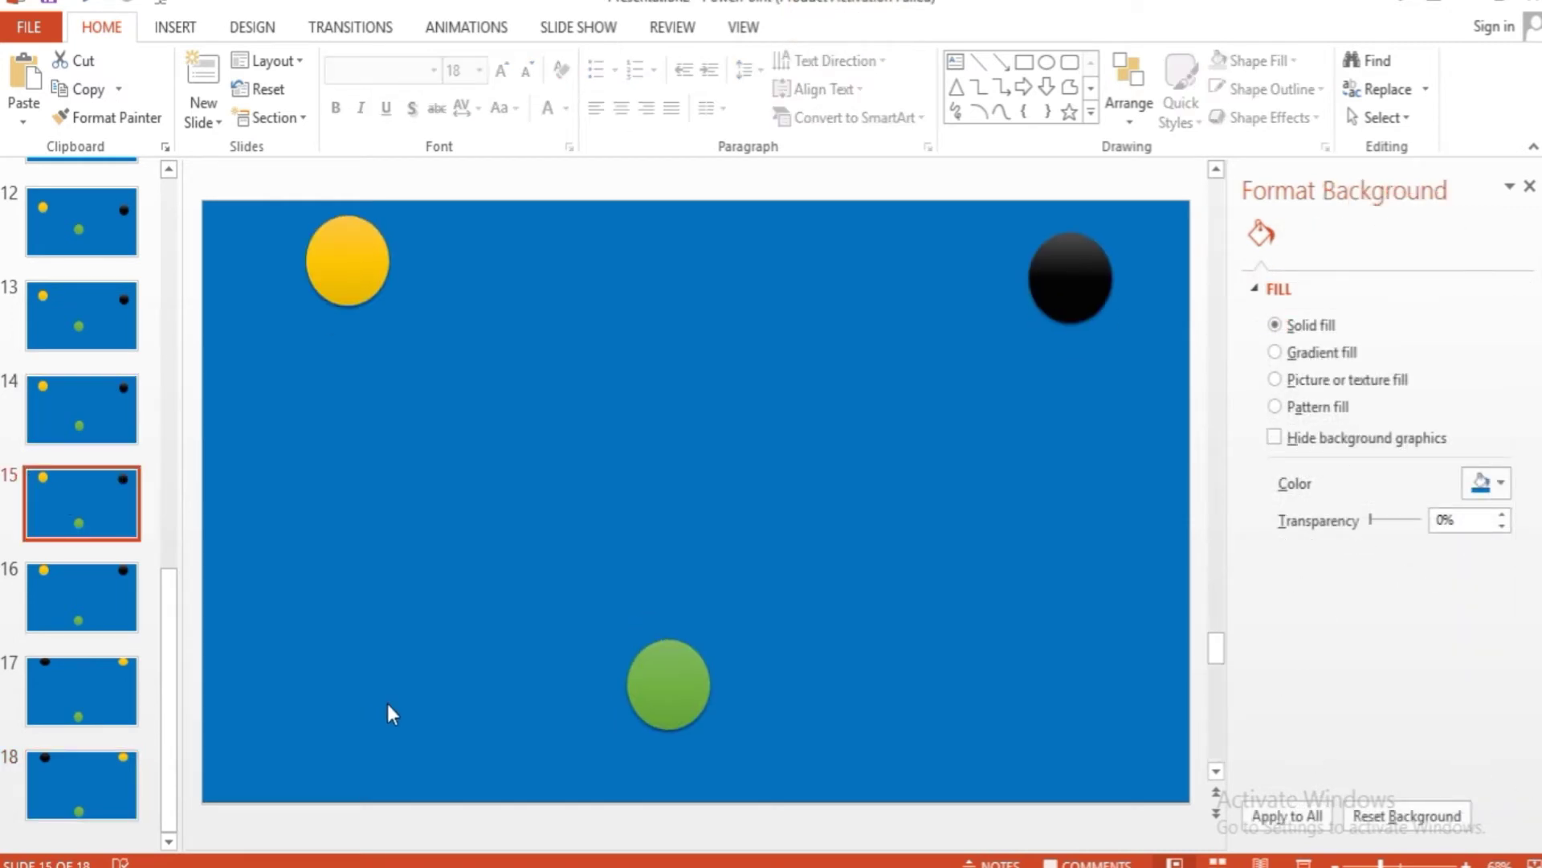
{"action": "key", "text": "Down"}
{"action": "key", "text": "Down"}
{"action": "key", "text": "Down"}
{"action": "key", "text": "Up"}
{"action": "key", "text": "Up"}
{"action": "key", "text": "Down"}
{"action": "key", "text": "Up"}
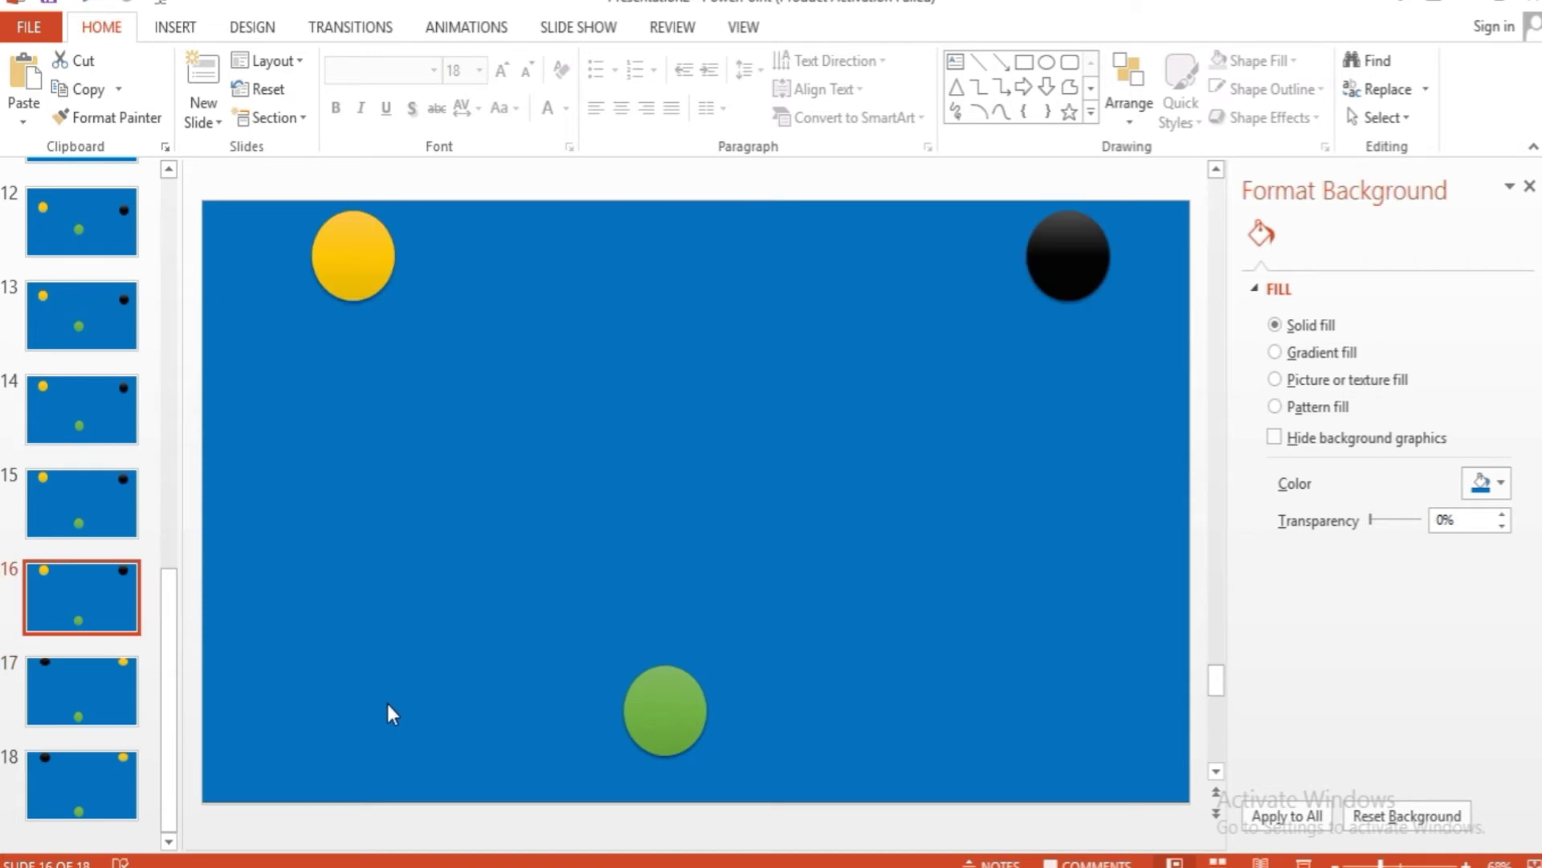
{"action": "key", "text": "Up"}
{"action": "key", "text": "Down"}
{"action": "key", "text": "Up"}
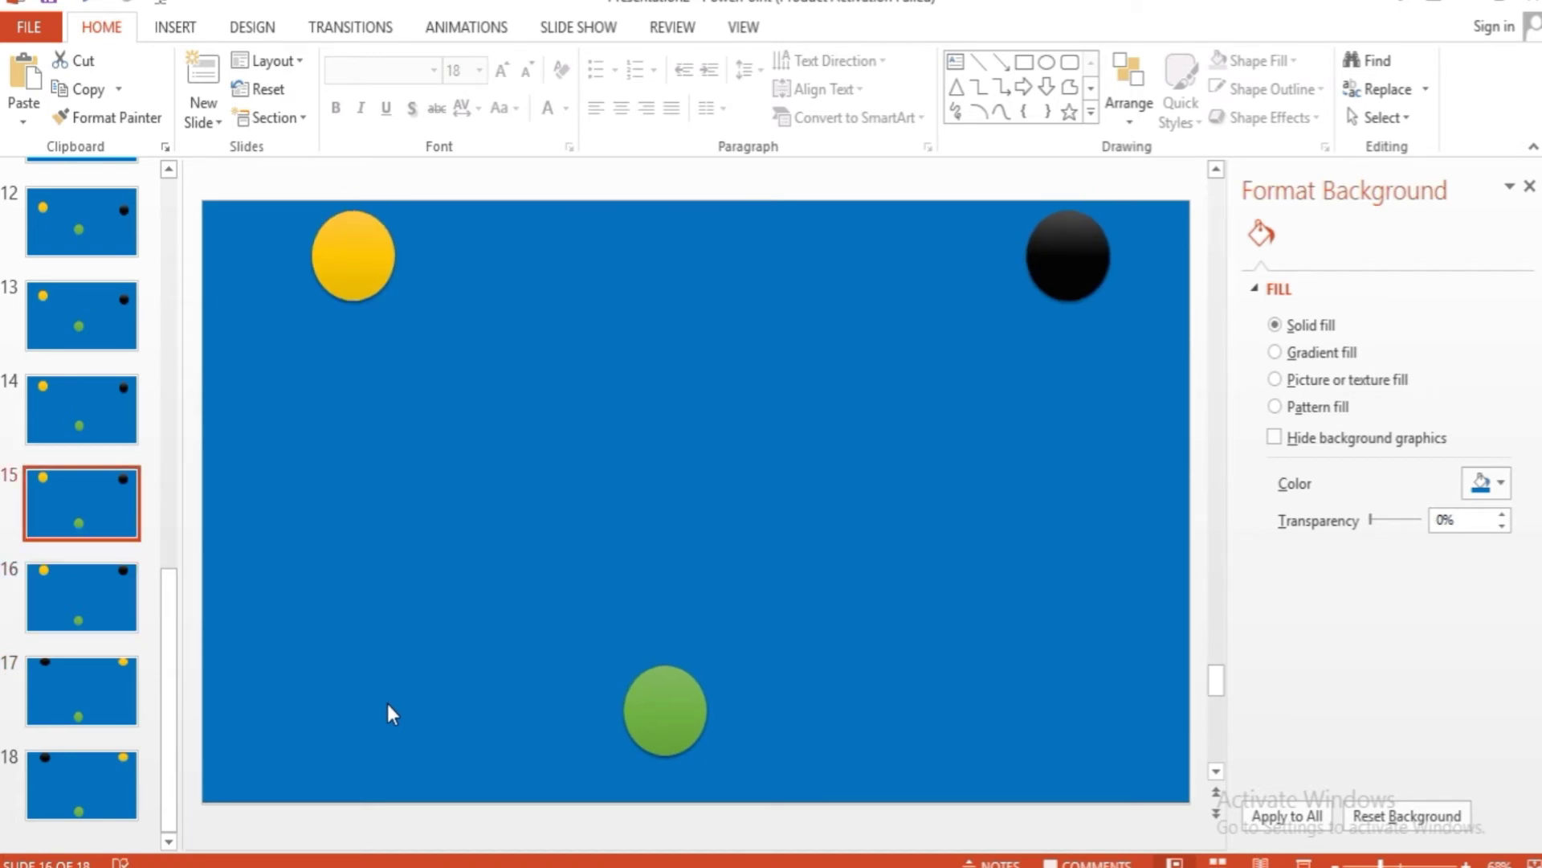
{"action": "key", "text": "Up"}
{"action": "key", "text": "Down"}
{"action": "key", "text": "Down"}
{"action": "key", "text": "Down"}
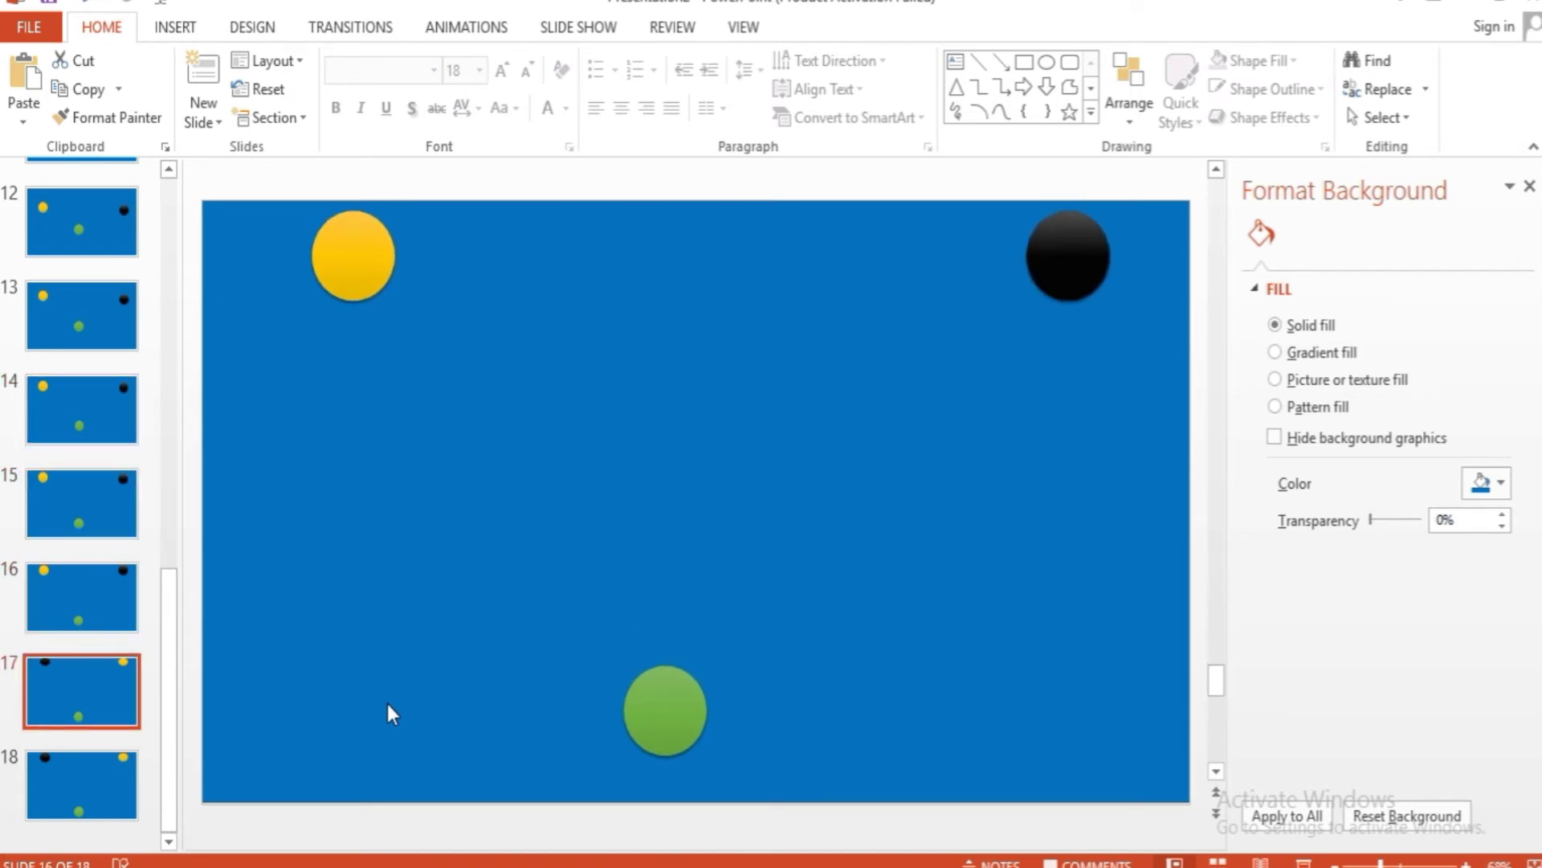
- Make slide 17's black circle taller and rounder, then paste slide 18 as slide 19
{"action": "left_click", "coordinate": [355, 241]}
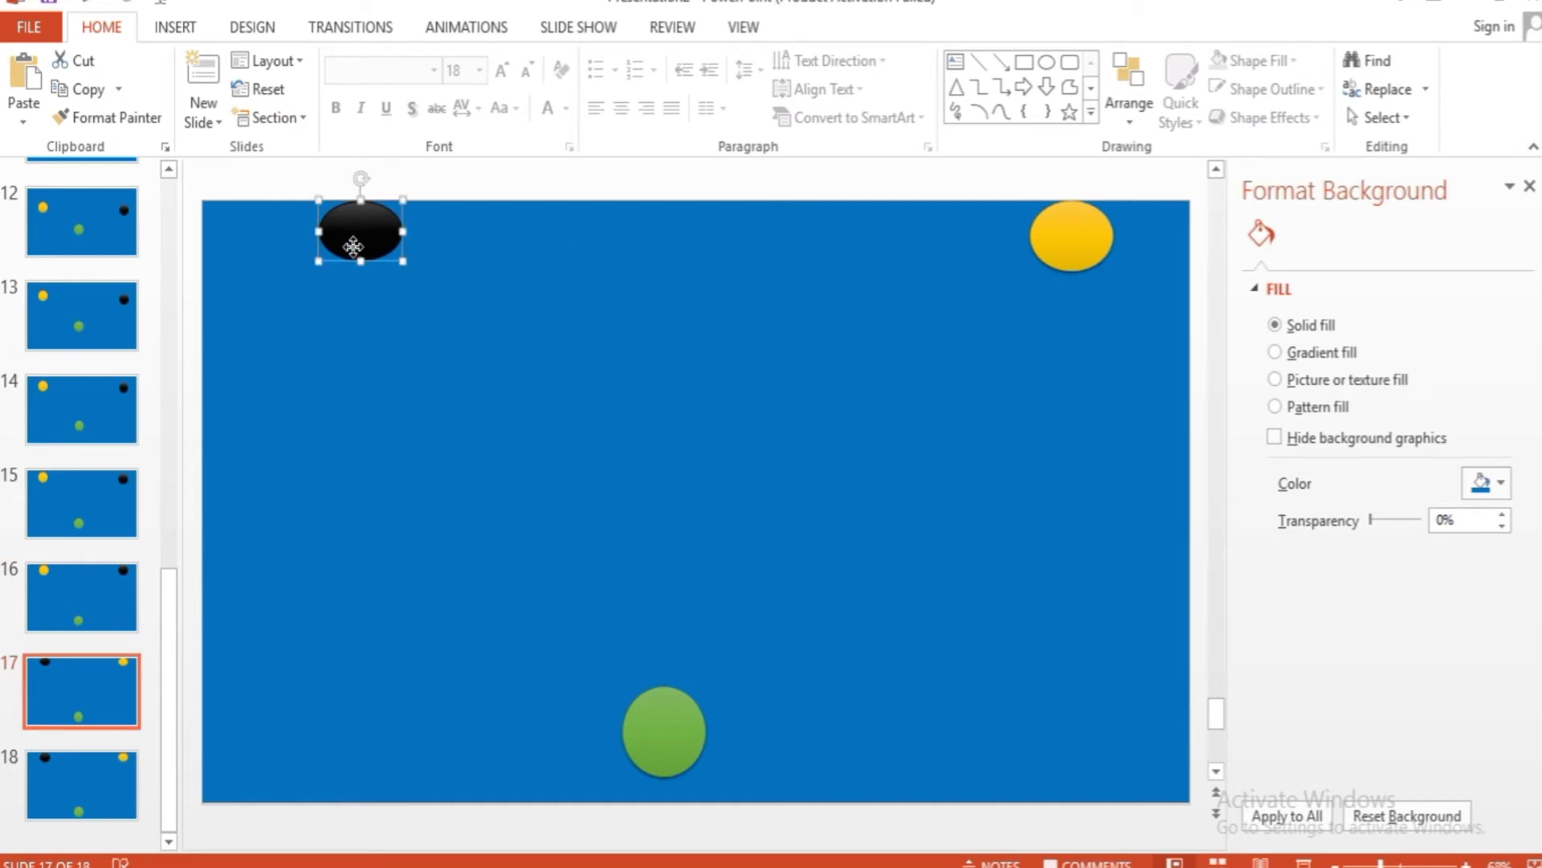
{"action": "left_click_drag", "start_coordinate": [363, 261], "coordinate": [363, 273]}
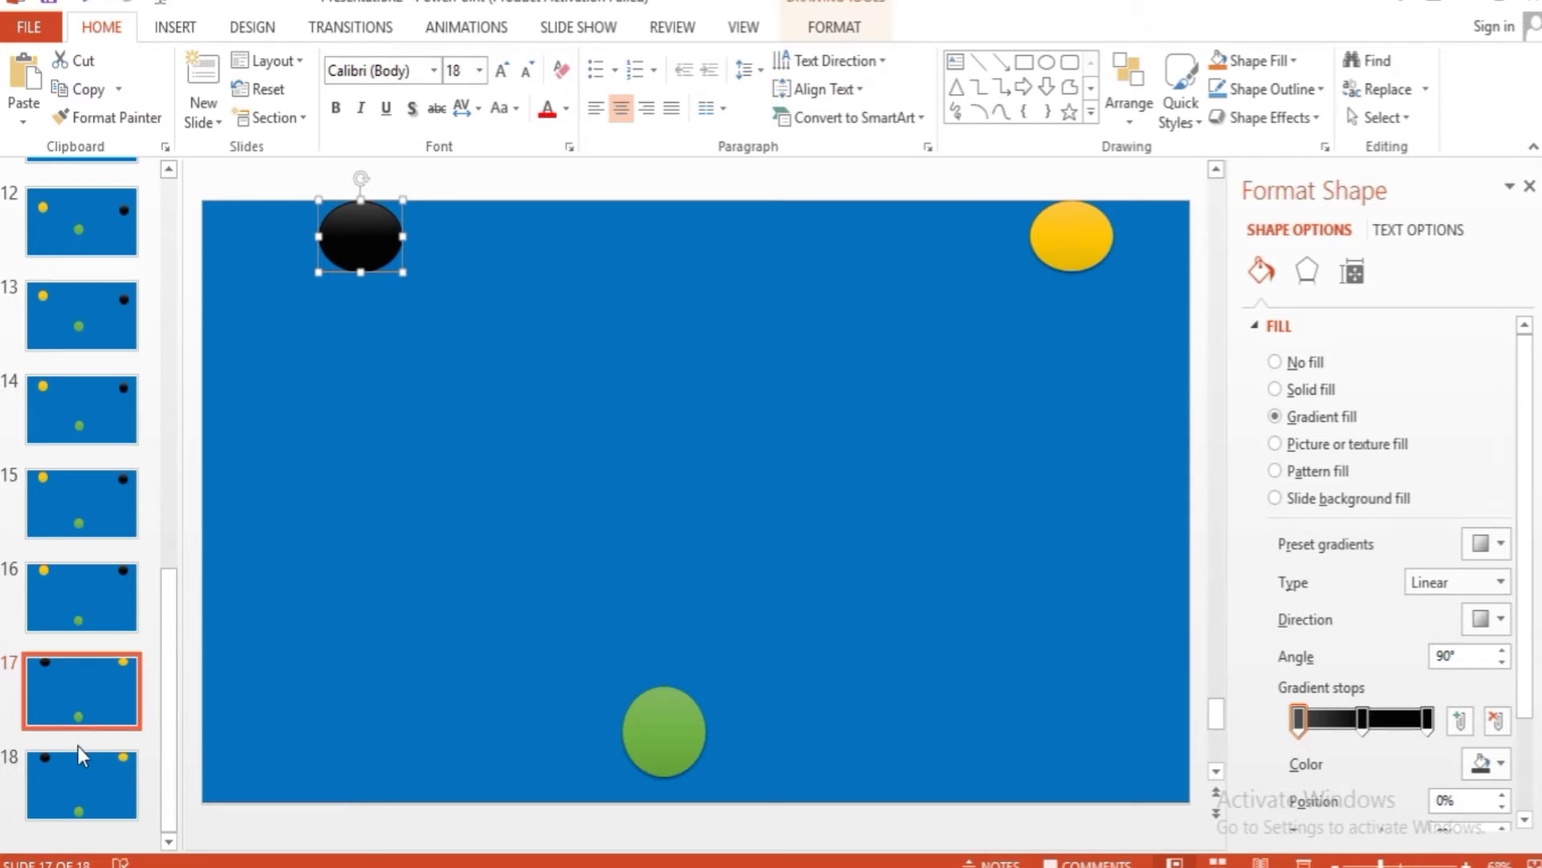
{"action": "left_click", "coordinate": [94, 787]}
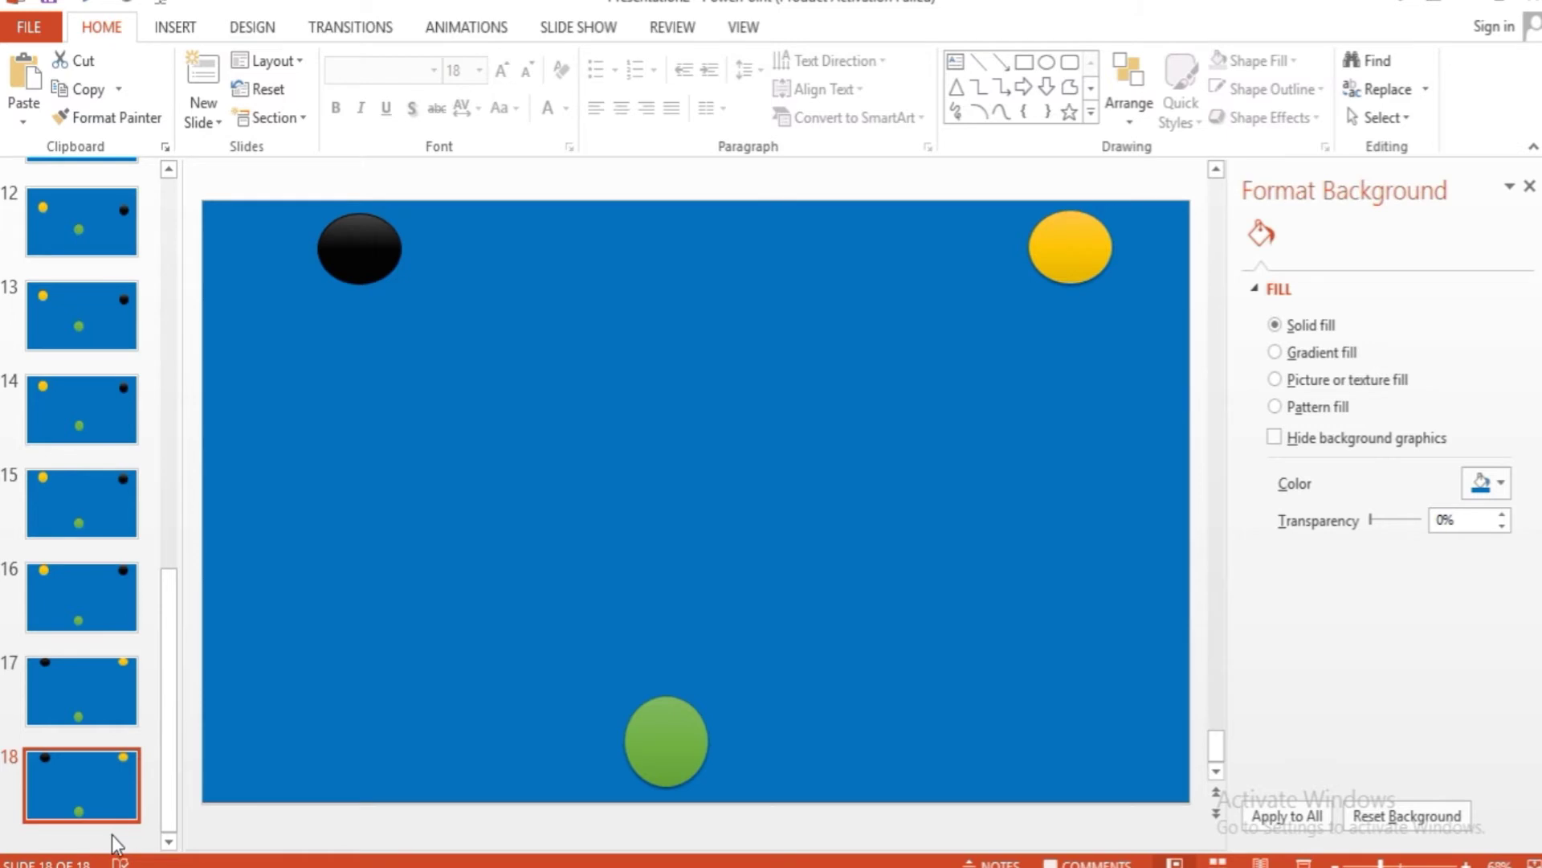
{"action": "key", "text": "ctrl+v"}
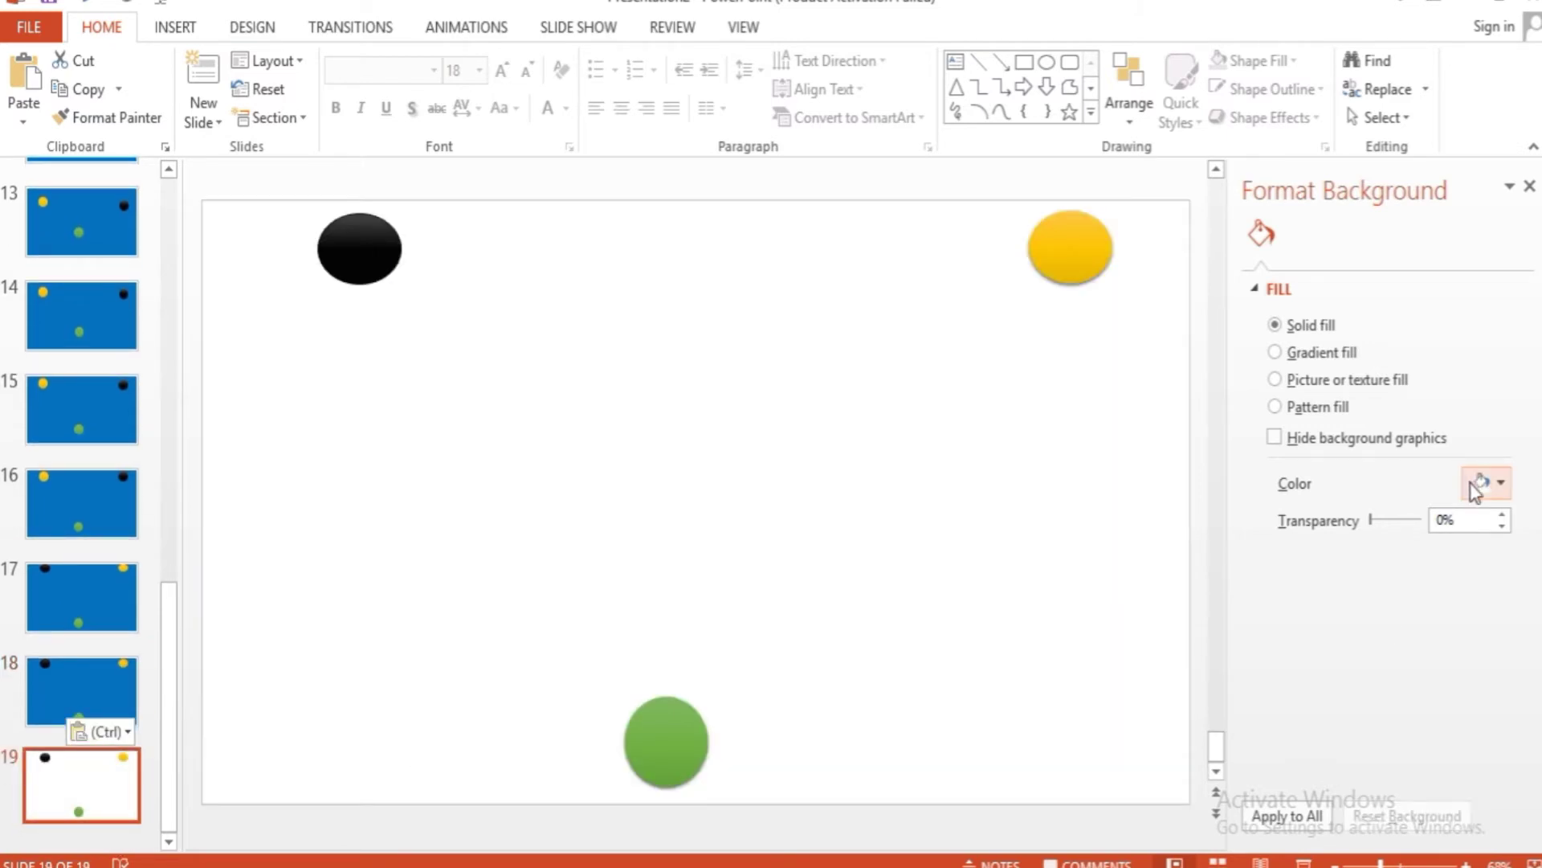
- Set slide 19's background blue and lower its black and yellow circles
{"action": "left_click", "coordinate": [1474, 485]}
{"action": "left_click", "coordinate": [1496, 702]}
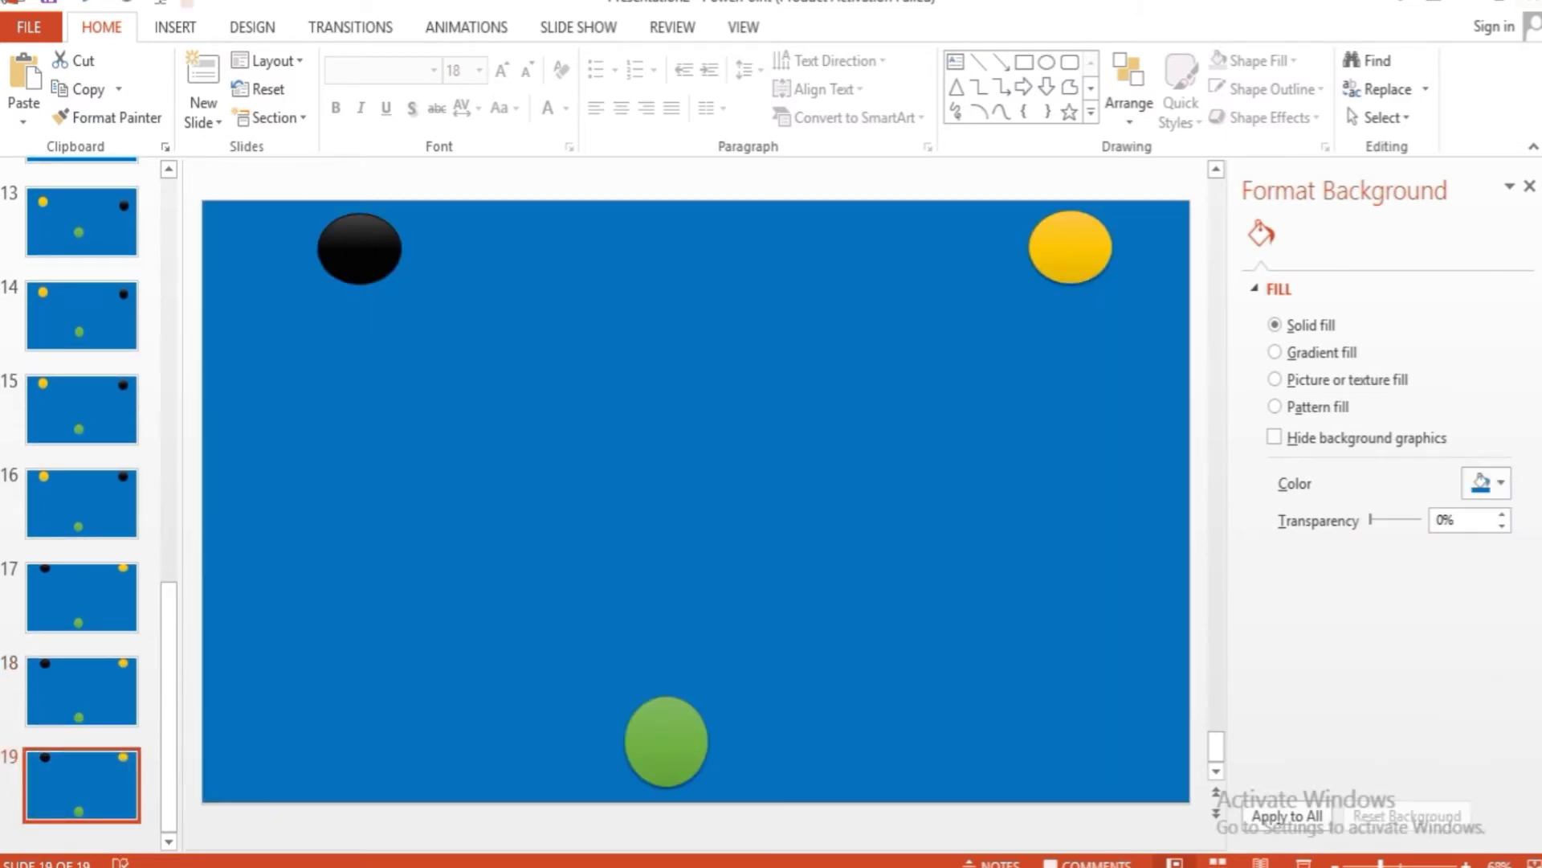
{"action": "left_click", "coordinate": [395, 265]}
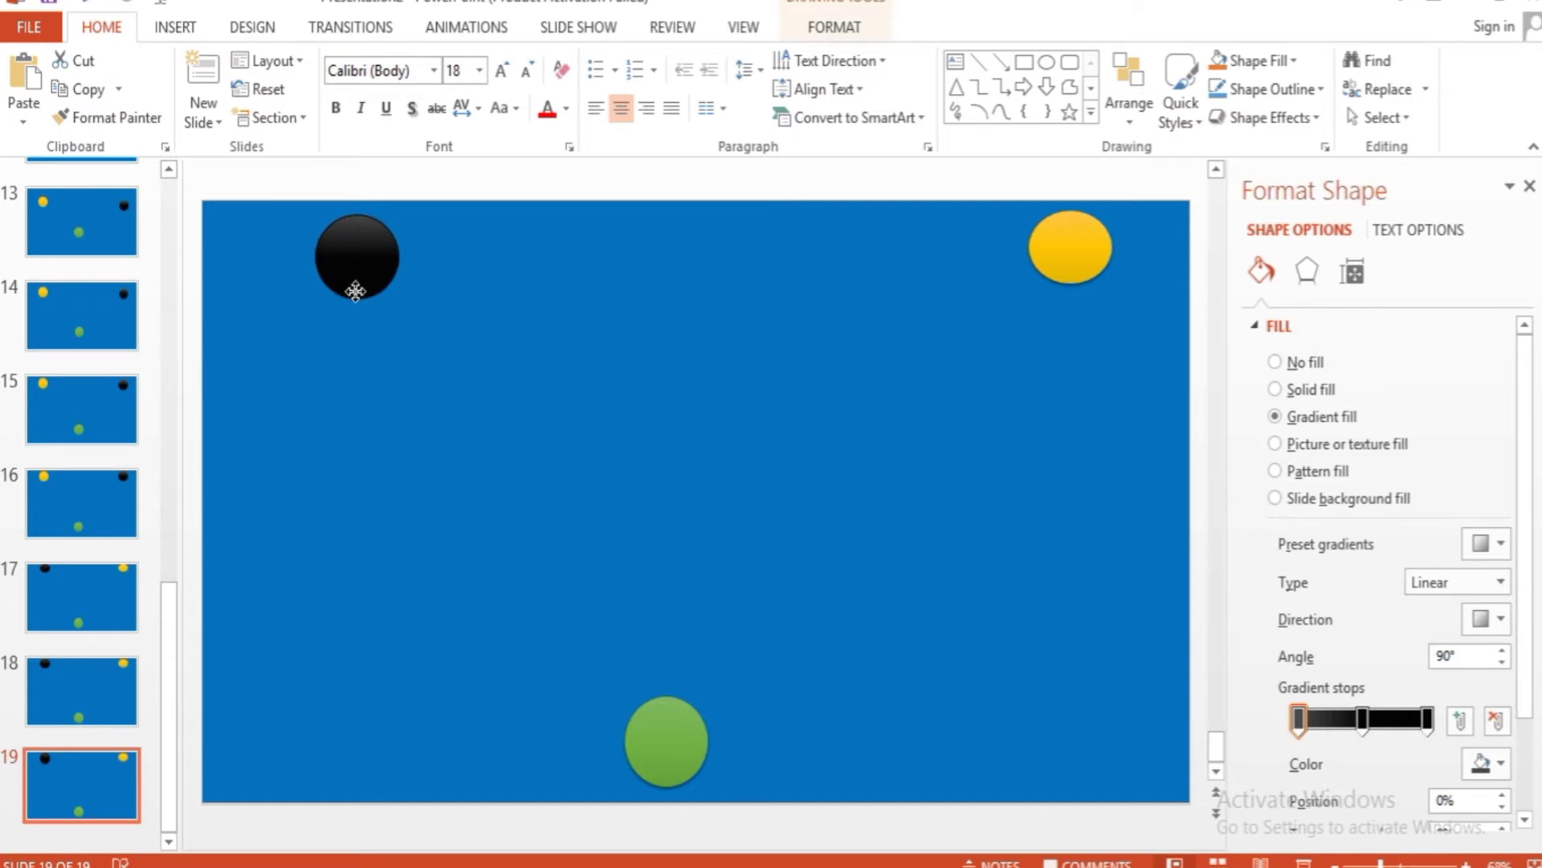
{"action": "left_click_drag", "start_coordinate": [355, 286], "coordinate": [354, 305]}
{"action": "left_click", "coordinate": [1072, 272]}
{"action": "left_click_drag", "start_coordinate": [1068, 282], "coordinate": [1048, 291]}
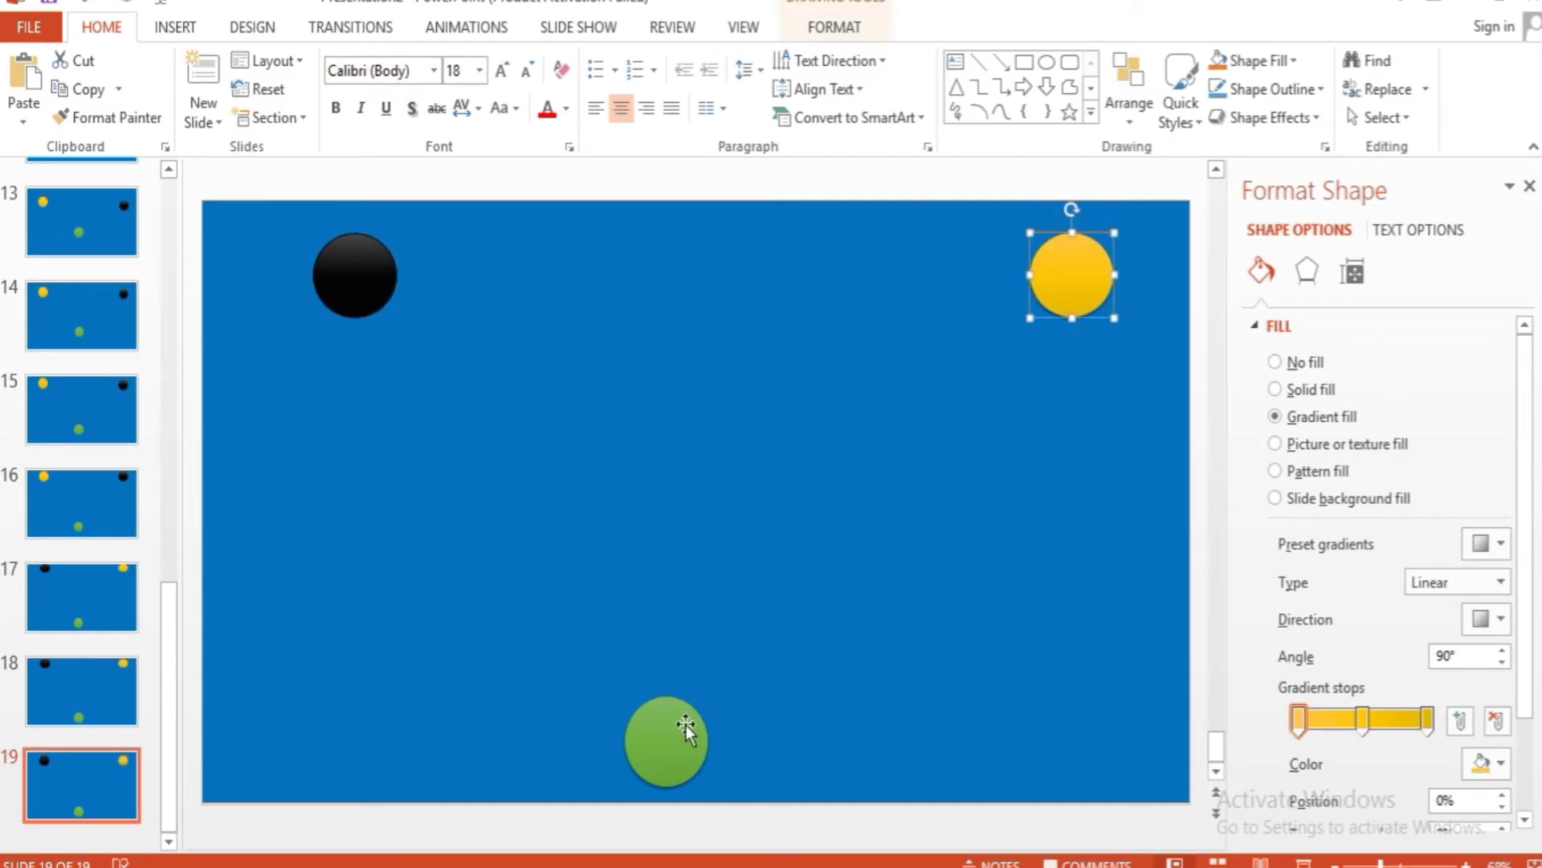
- Lower and slightly shorten the bottom circle, then give it the orange shape style
{"action": "left_click_drag", "start_coordinate": [685, 730], "coordinate": [682, 744]}
{"action": "left_click_drag", "start_coordinate": [670, 802], "coordinate": [670, 790]}
{"action": "key", "text": "Down"}
{"action": "key", "text": "Down"}
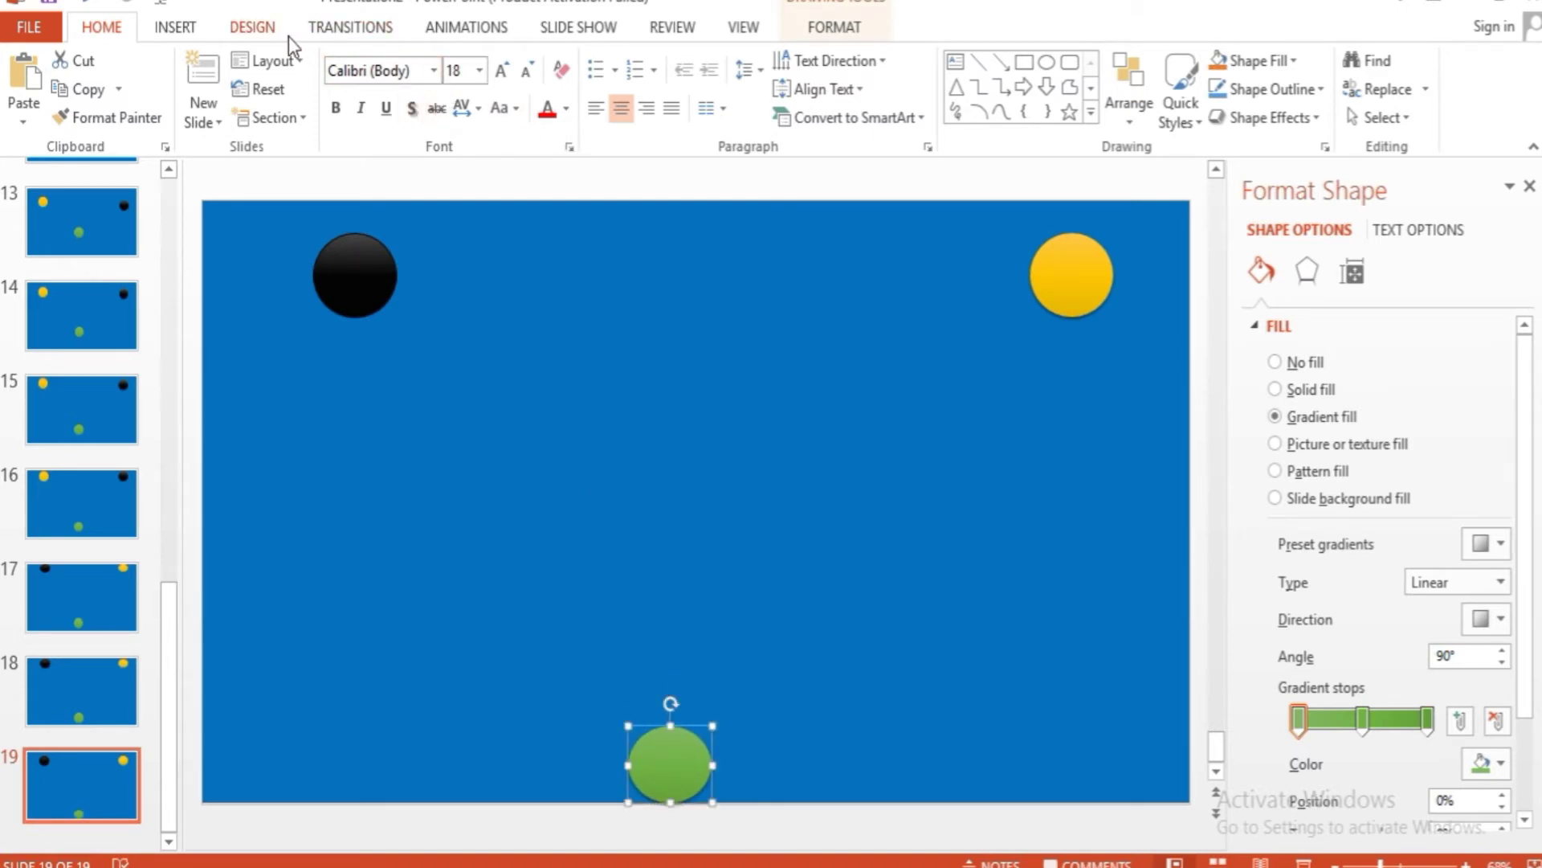
{"action": "left_click", "coordinate": [844, 34]}
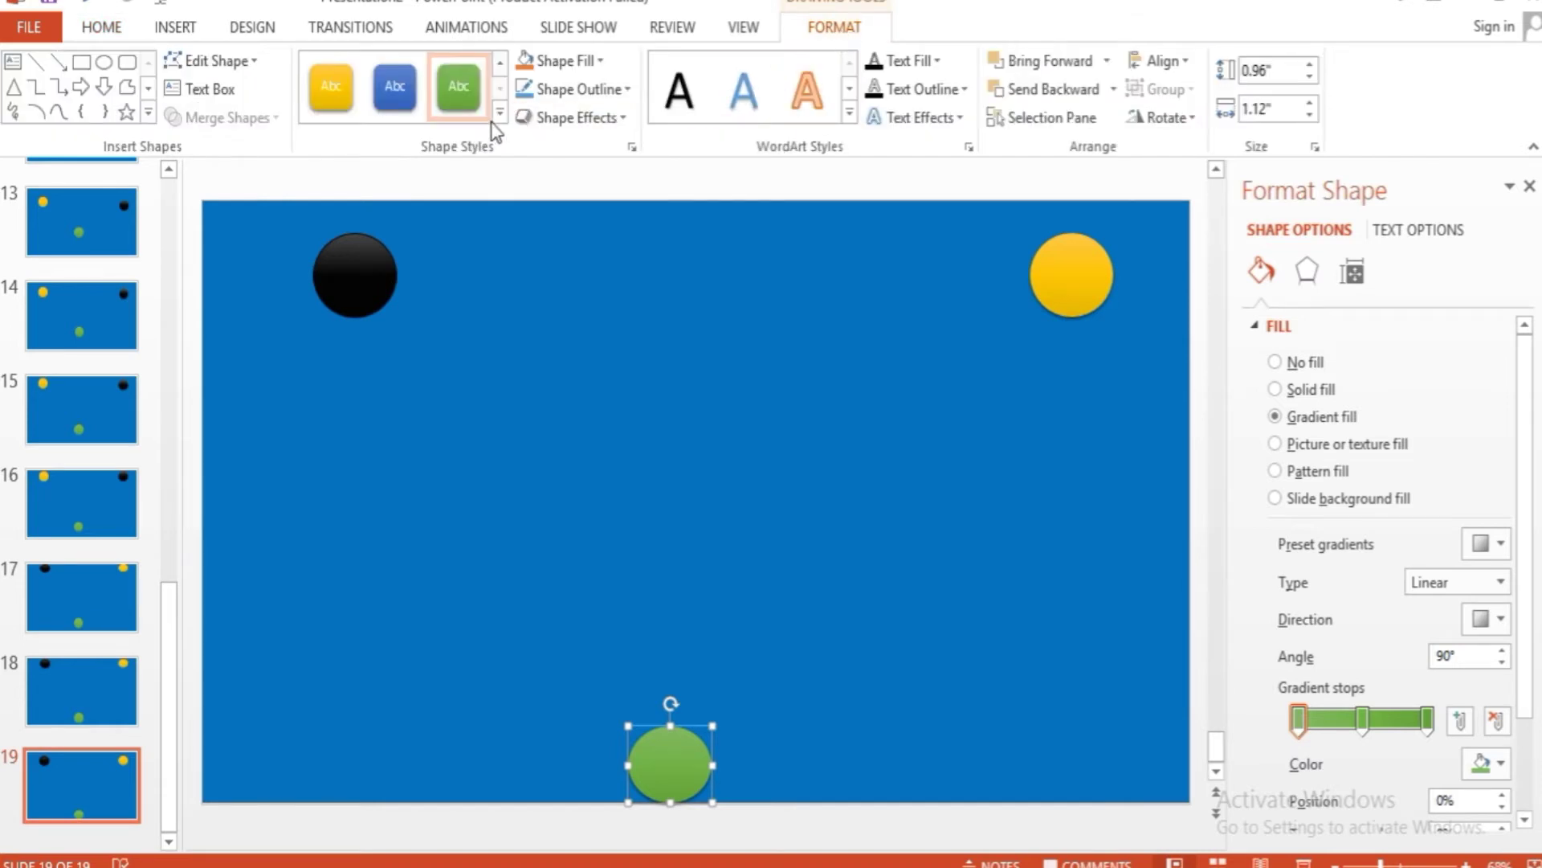
{"action": "left_click", "coordinate": [497, 130]}
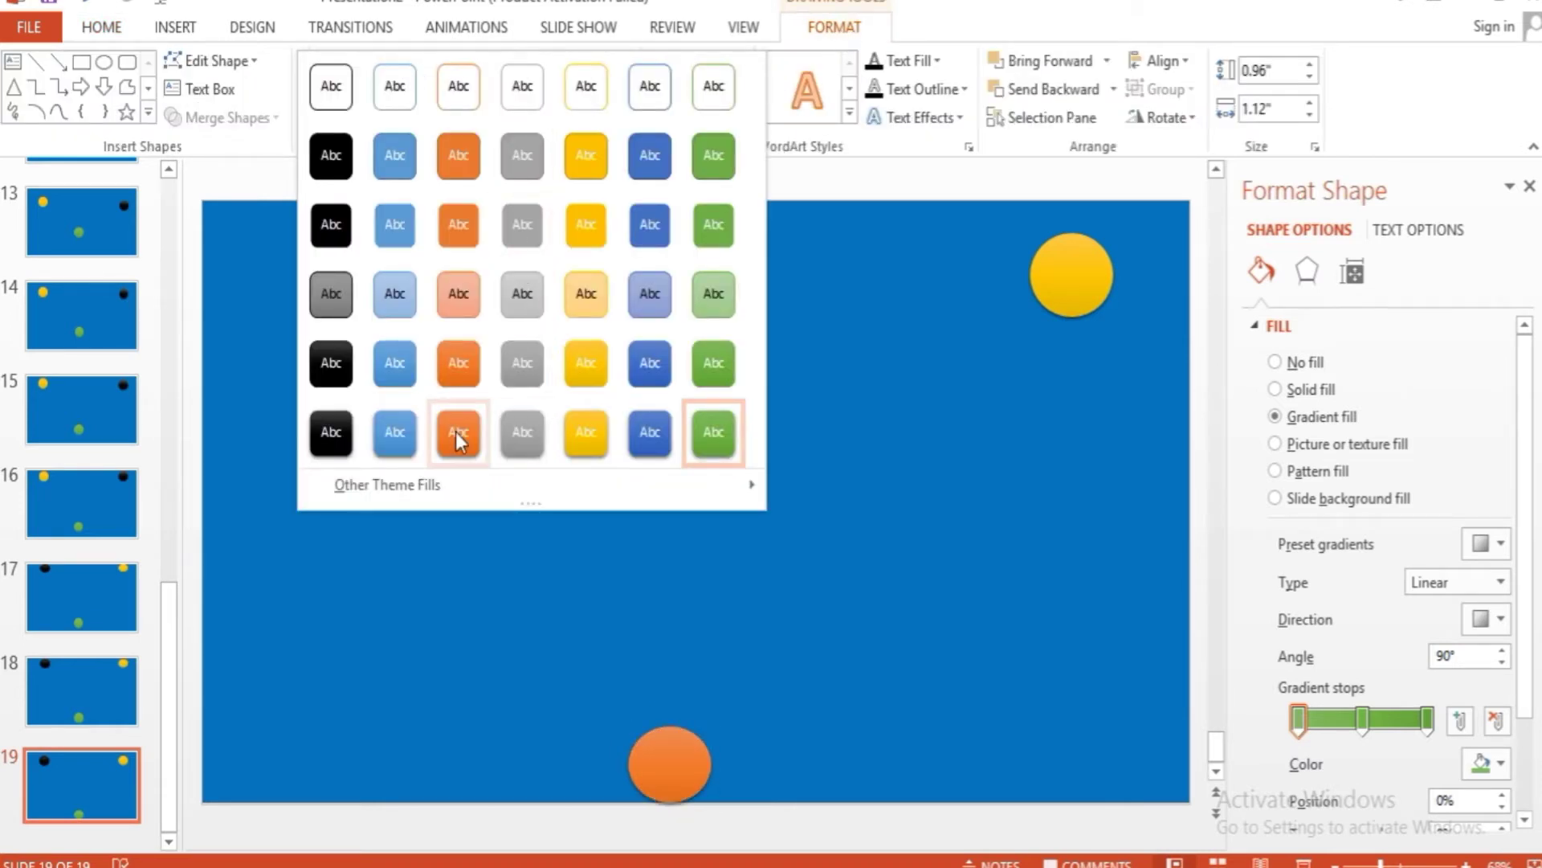
{"action": "left_click", "coordinate": [456, 431]}
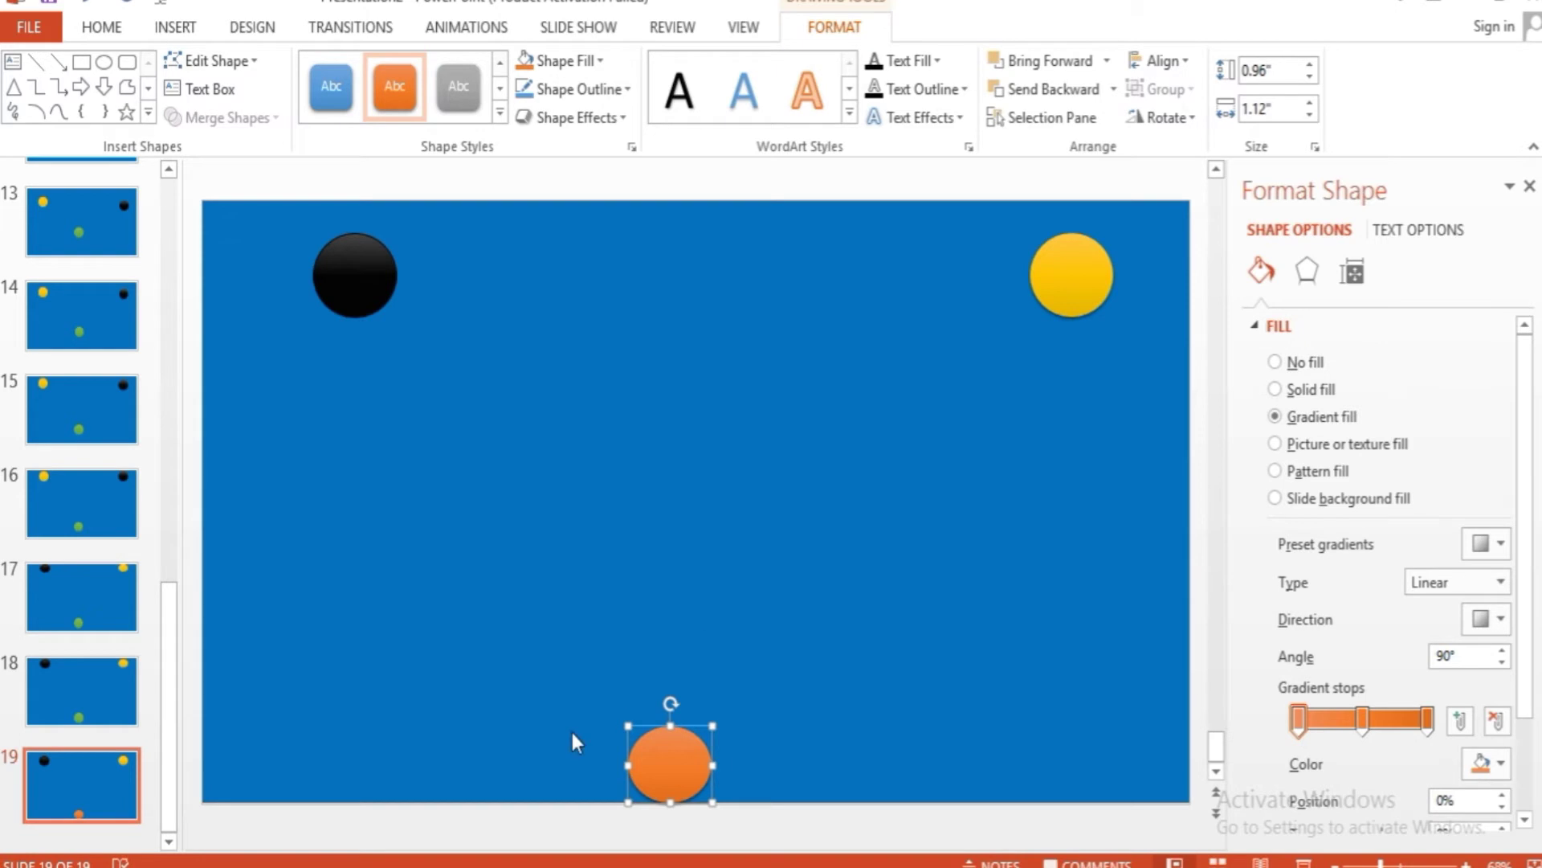
- Flip between slides 18 and 19 to compare the circle positions
{"action": "left_click", "coordinate": [70, 759]}
{"action": "key", "text": "Up"}
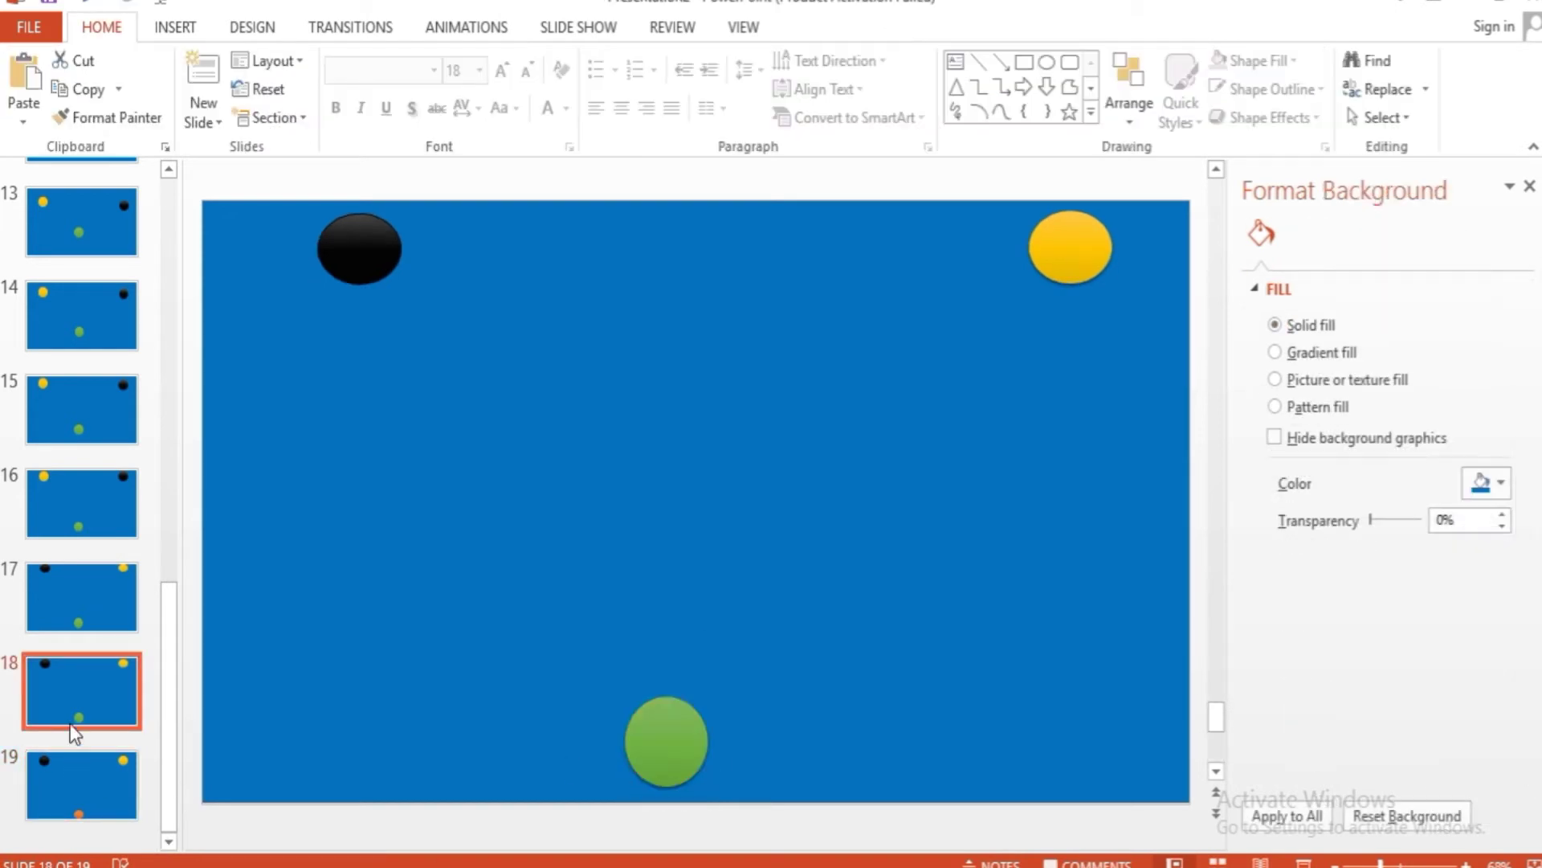
{"action": "key", "text": "Down"}
{"action": "key", "text": "Up"}
{"action": "key", "text": "Down"}
{"action": "key", "text": "Up"}
{"action": "key", "text": "Down"}
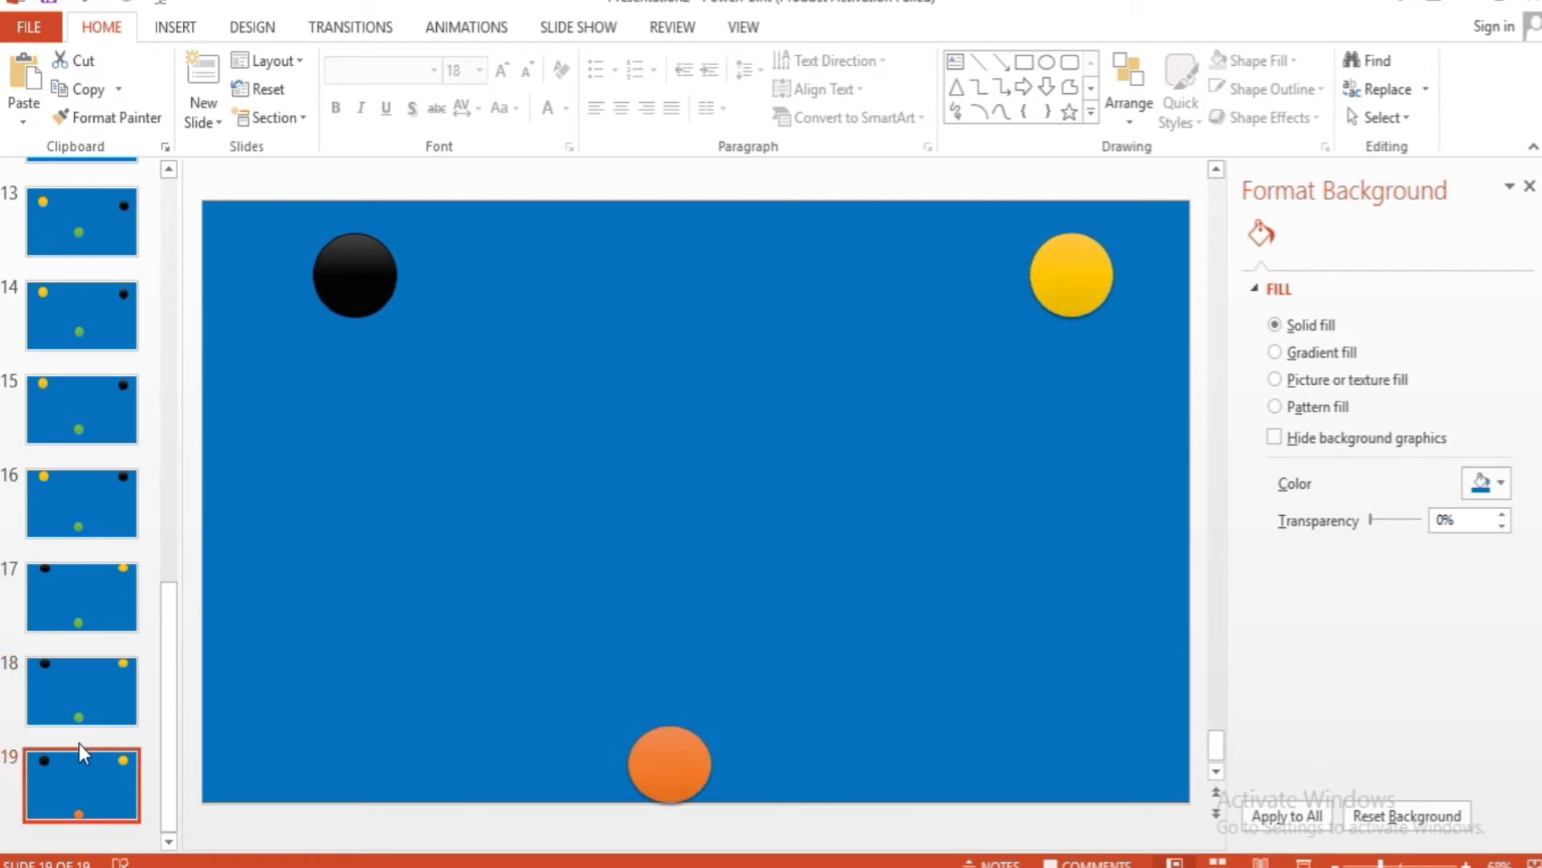
{"action": "key", "text": "Up"}
{"action": "key", "text": "Down"}
- Shorten the orange circle slightly and paste slide 19 as slide 20
{"action": "left_click", "coordinate": [646, 757]}
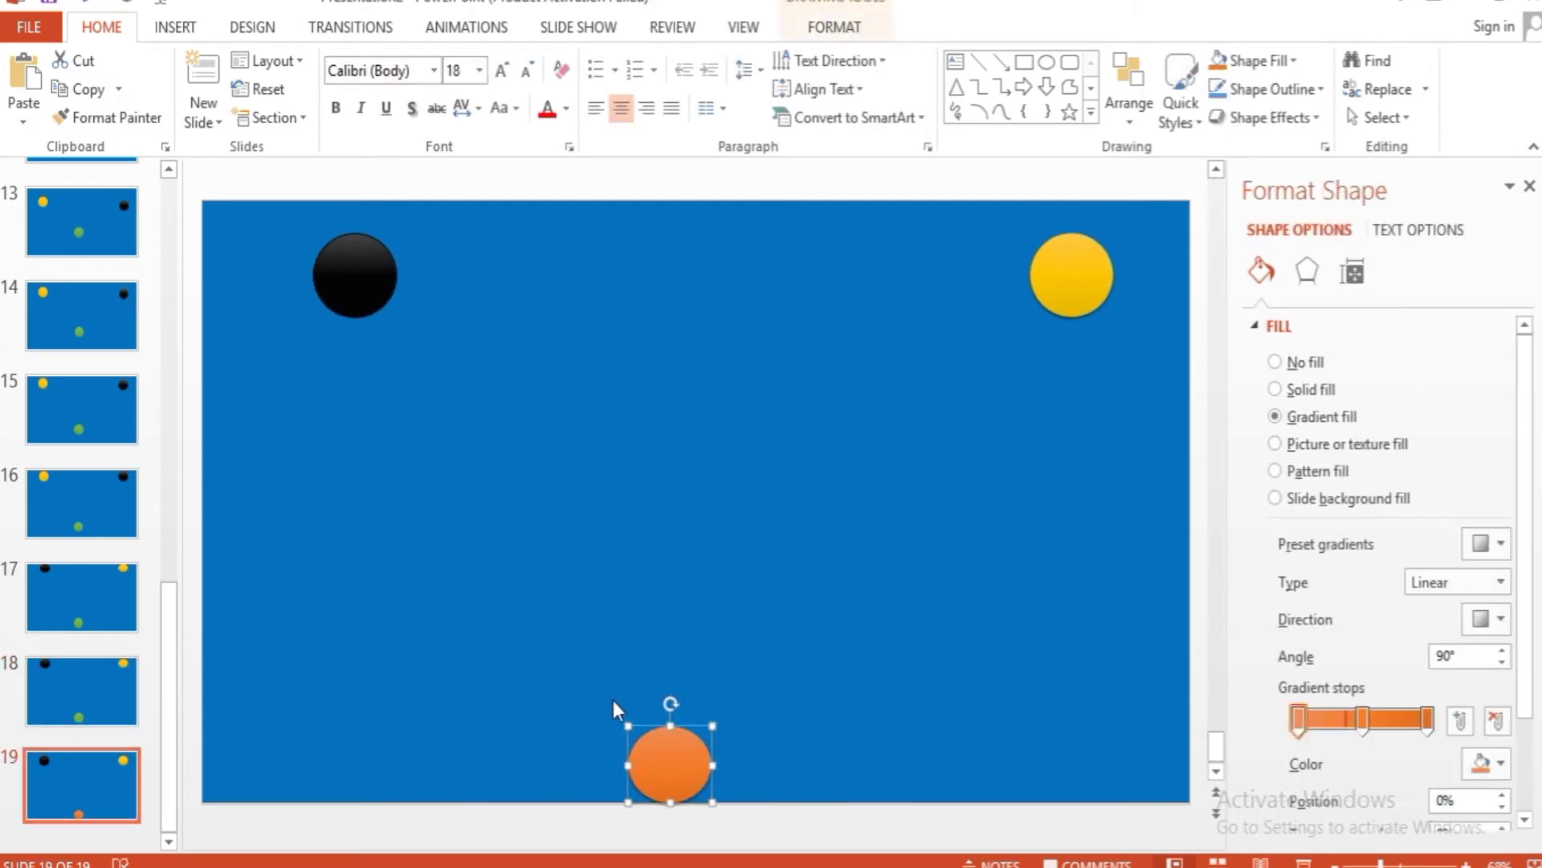
{"action": "left_click_drag", "start_coordinate": [668, 799], "coordinate": [669, 780]}
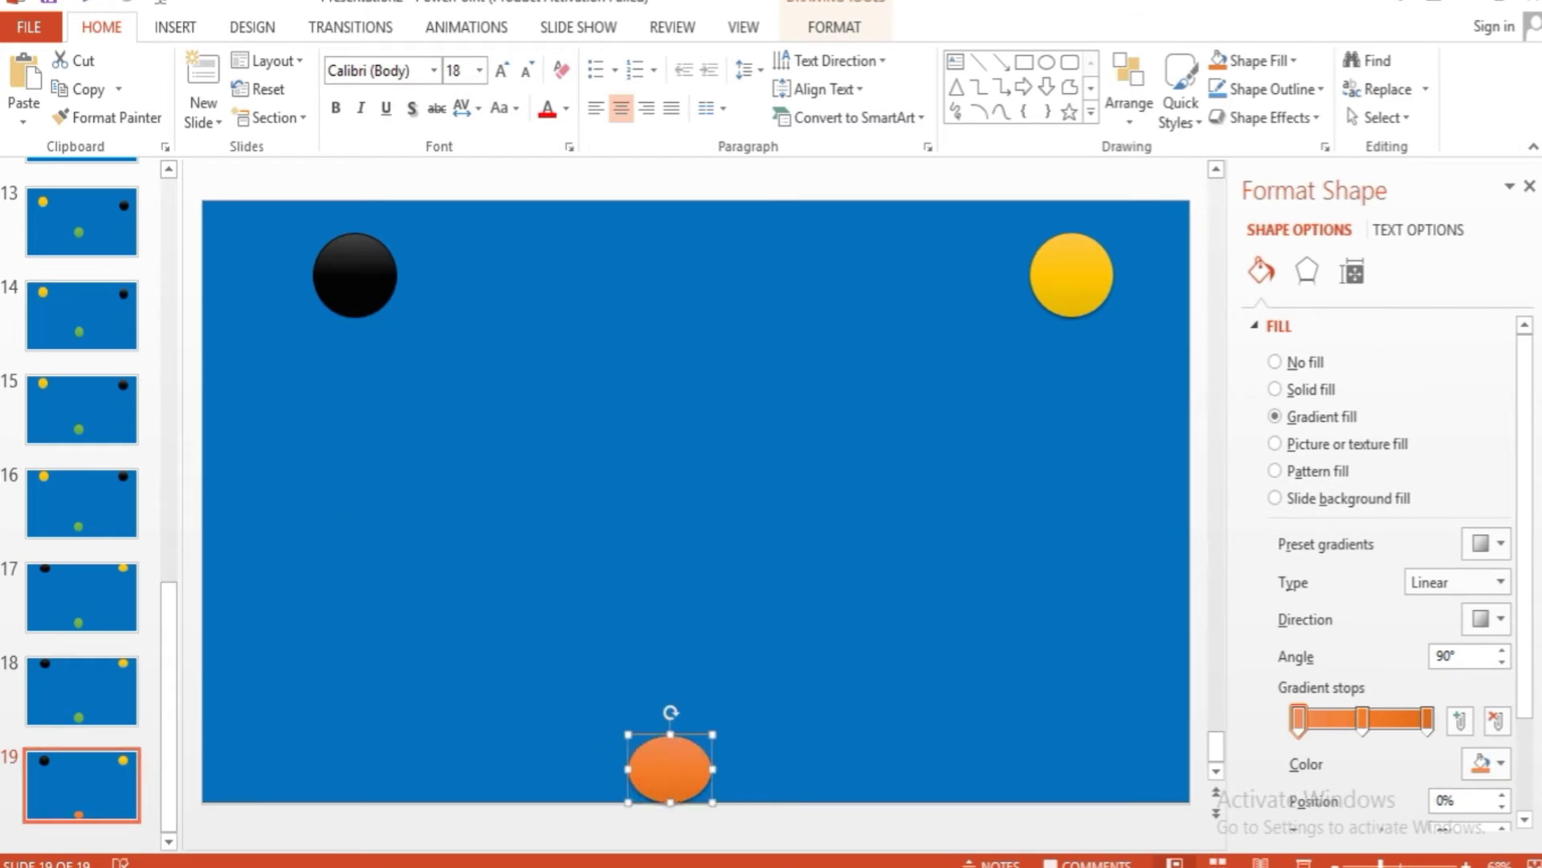
{"action": "left_click", "coordinate": [57, 792]}
{"action": "key", "text": "ctrl+v"}
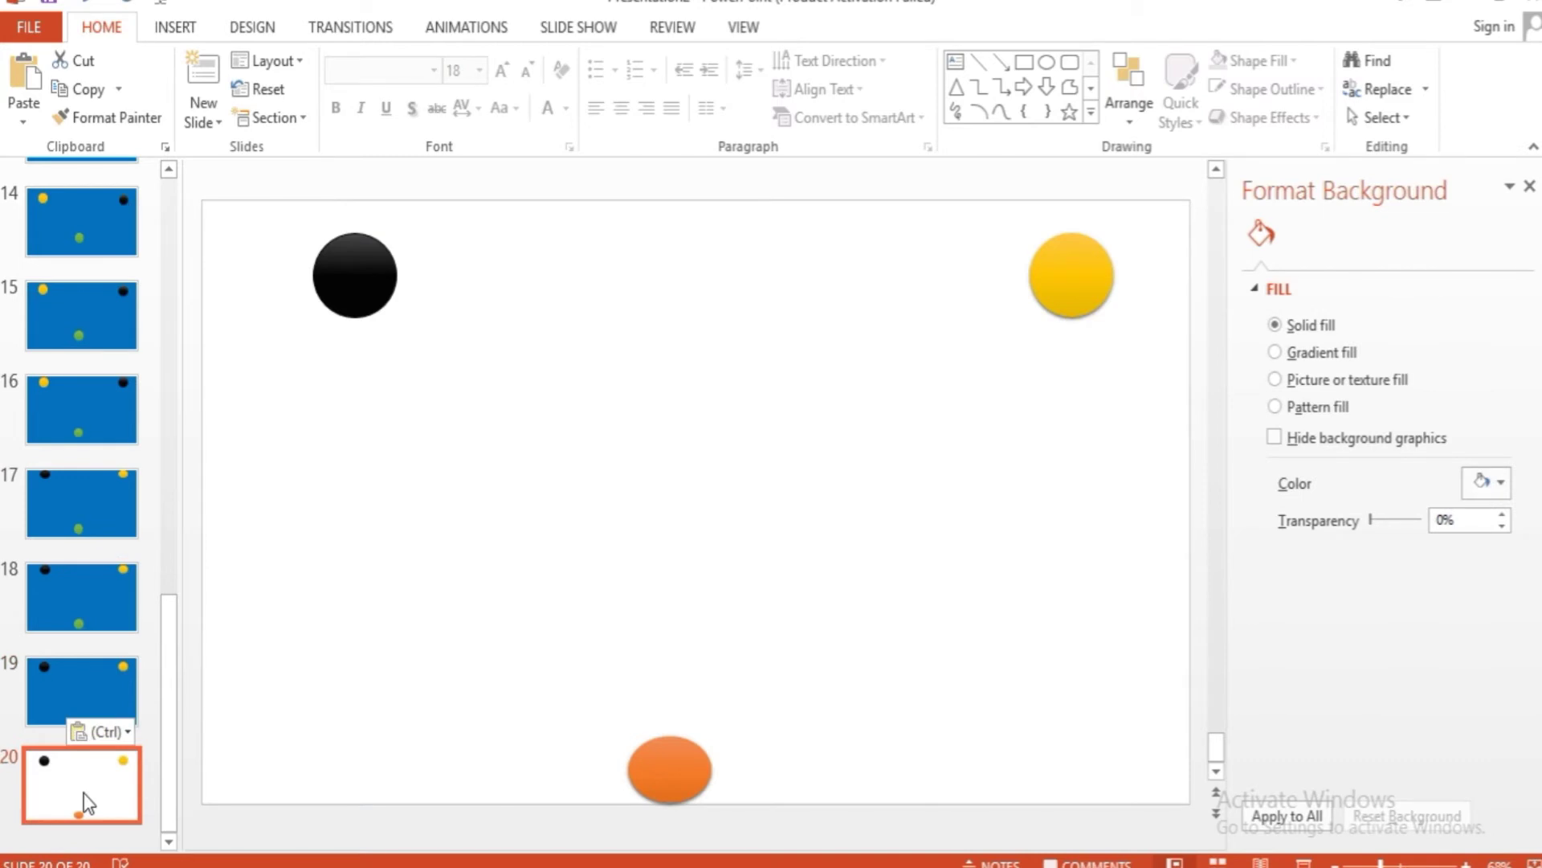
- On slide 20, lower the black and yellow circles and raise the orange one slightly
{"action": "left_click_drag", "start_coordinate": [359, 255], "coordinate": [360, 297]}
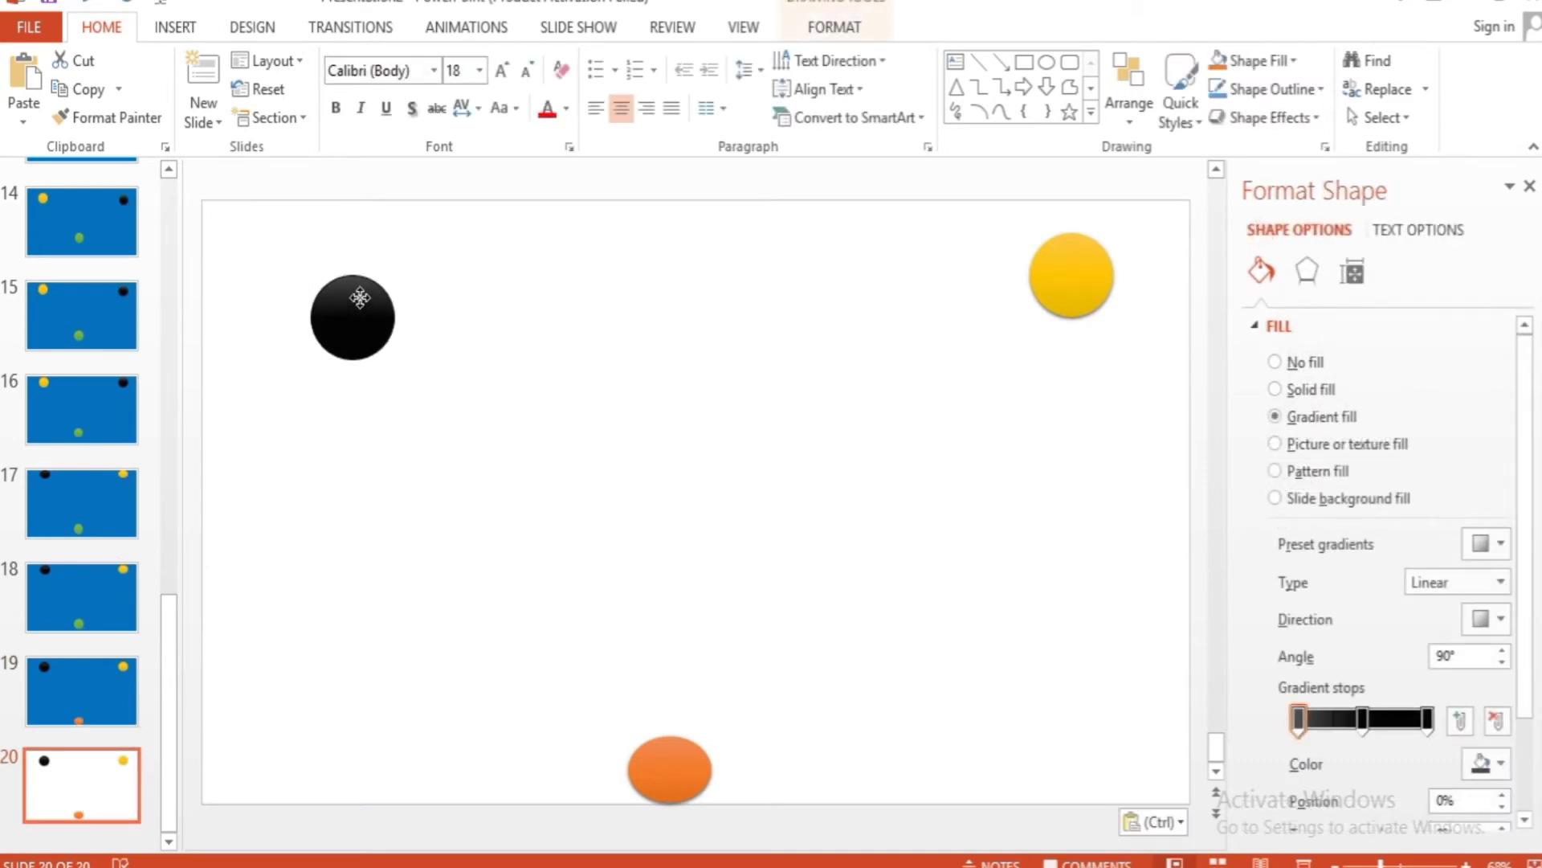
{"action": "left_click_drag", "start_coordinate": [1060, 277], "coordinate": [1064, 298]}
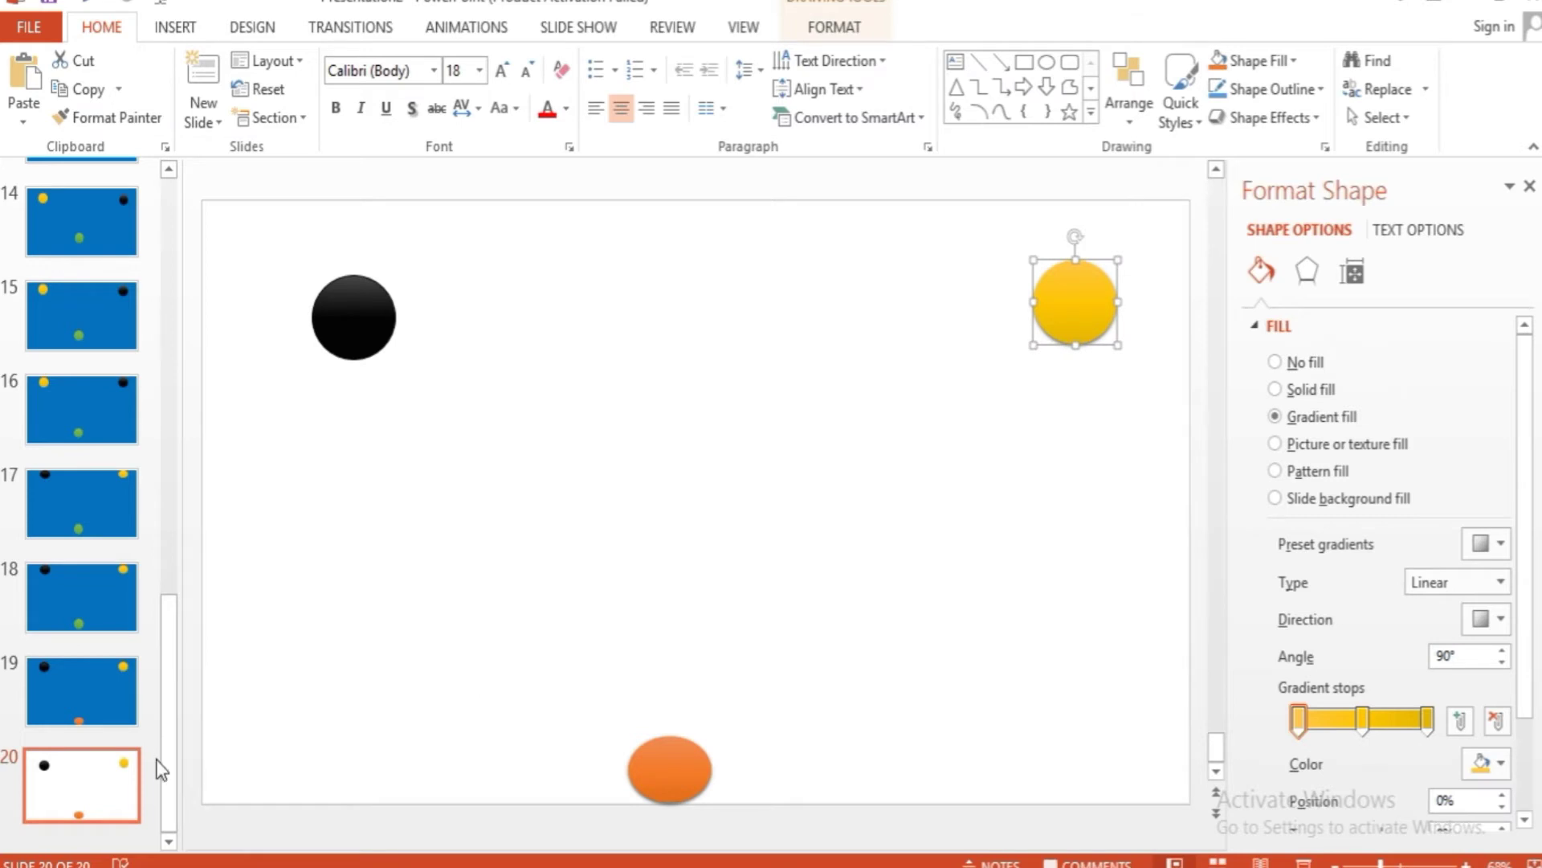
{"action": "left_click", "coordinate": [114, 783]}
{"action": "left_click", "coordinate": [671, 771]}
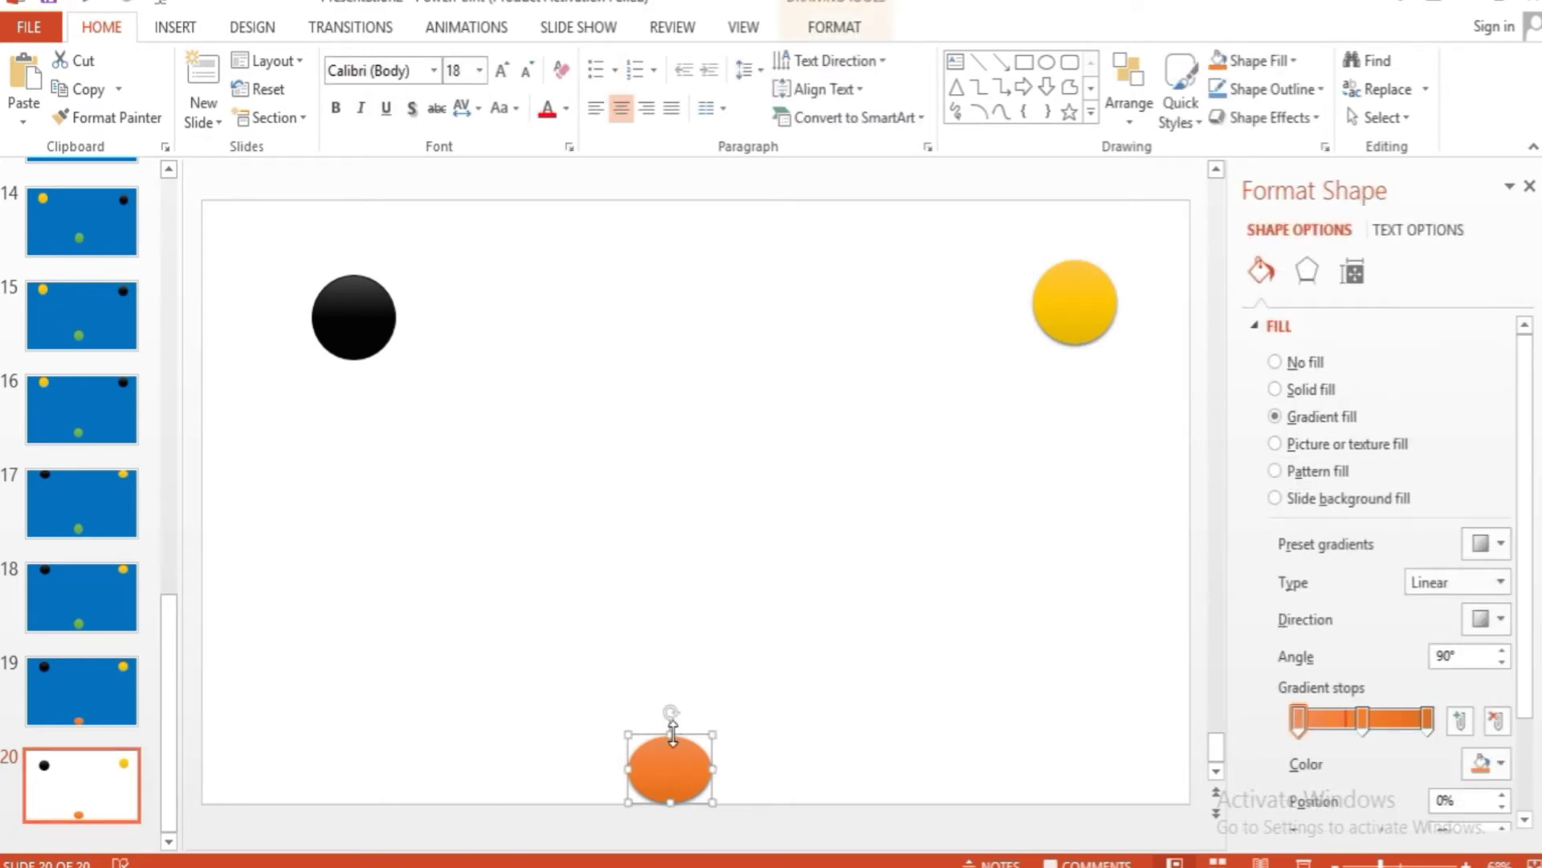
{"action": "left_click_drag", "start_coordinate": [672, 771], "coordinate": [672, 751]}
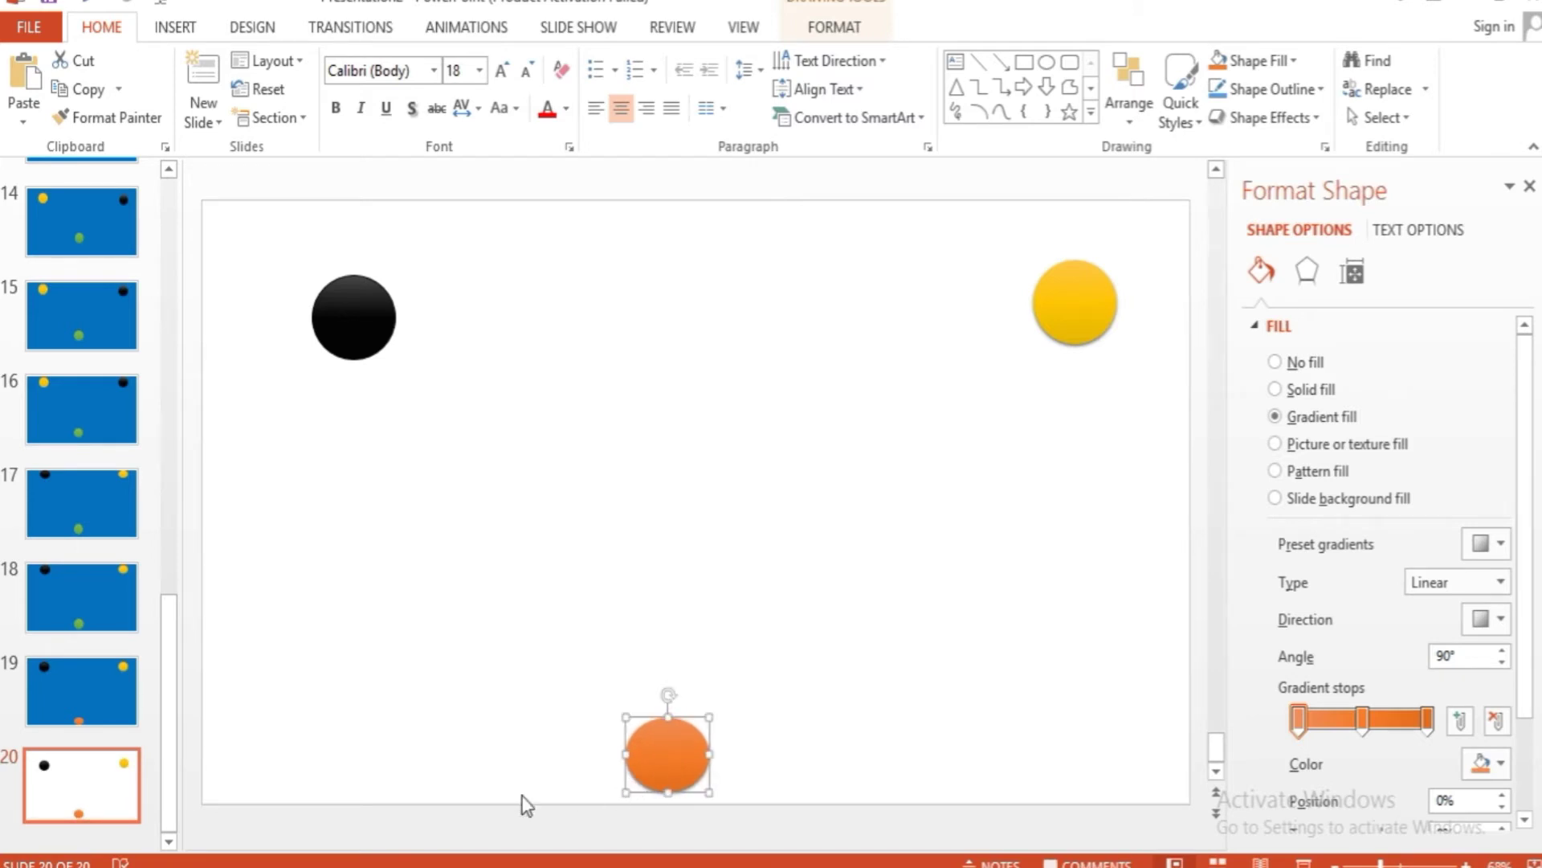
{"action": "left_click", "coordinate": [95, 802]}
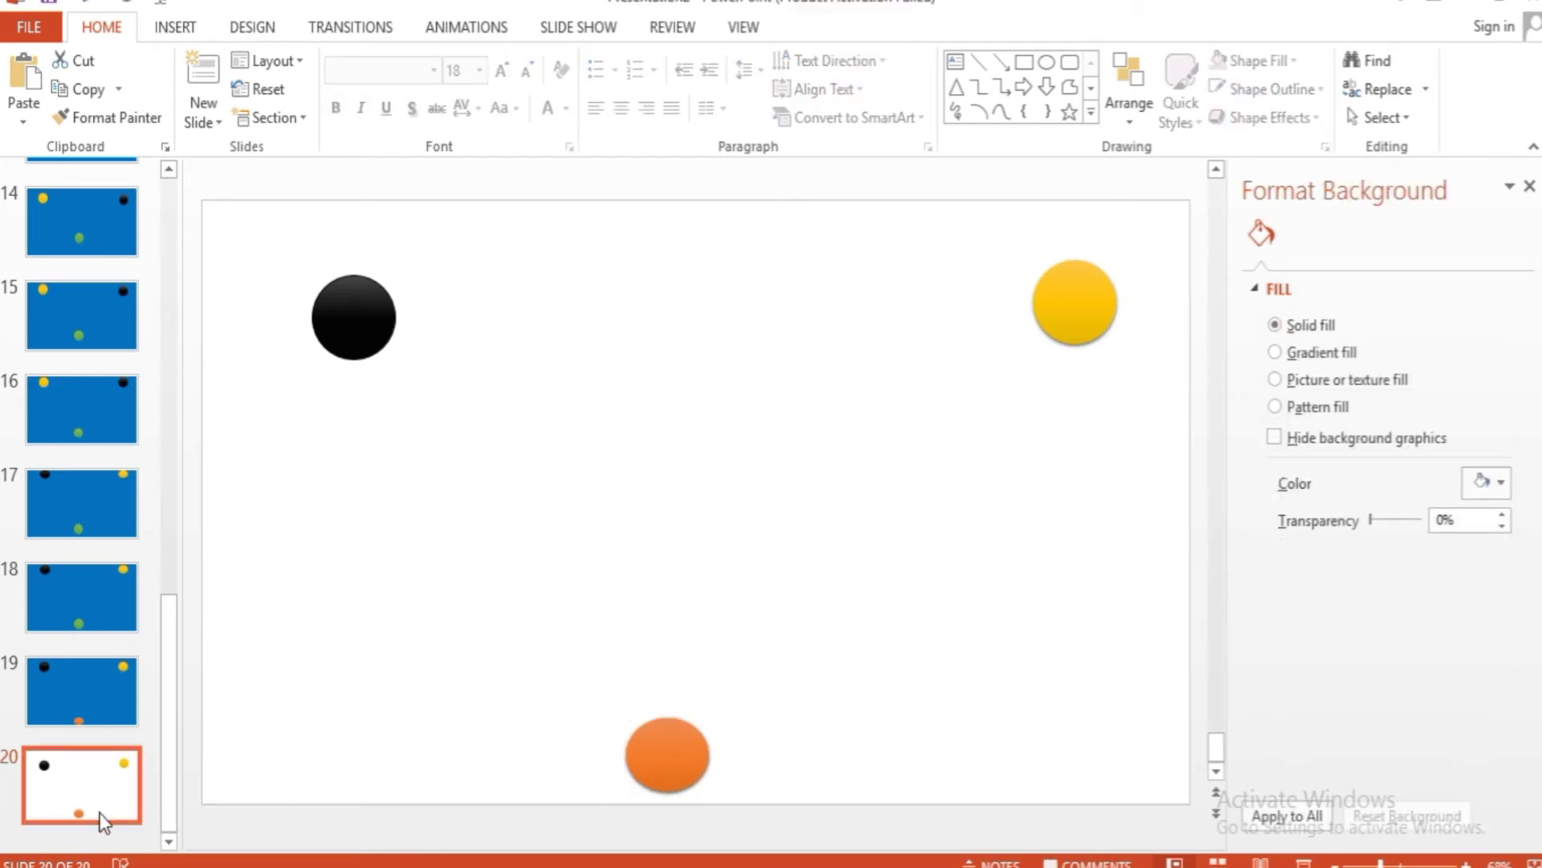
- Duplicate slide 20 as slide 21 and nudge its orange circle upward
{"action": "key", "text": "ctrl+v"}
{"action": "left_click", "coordinate": [670, 733]}
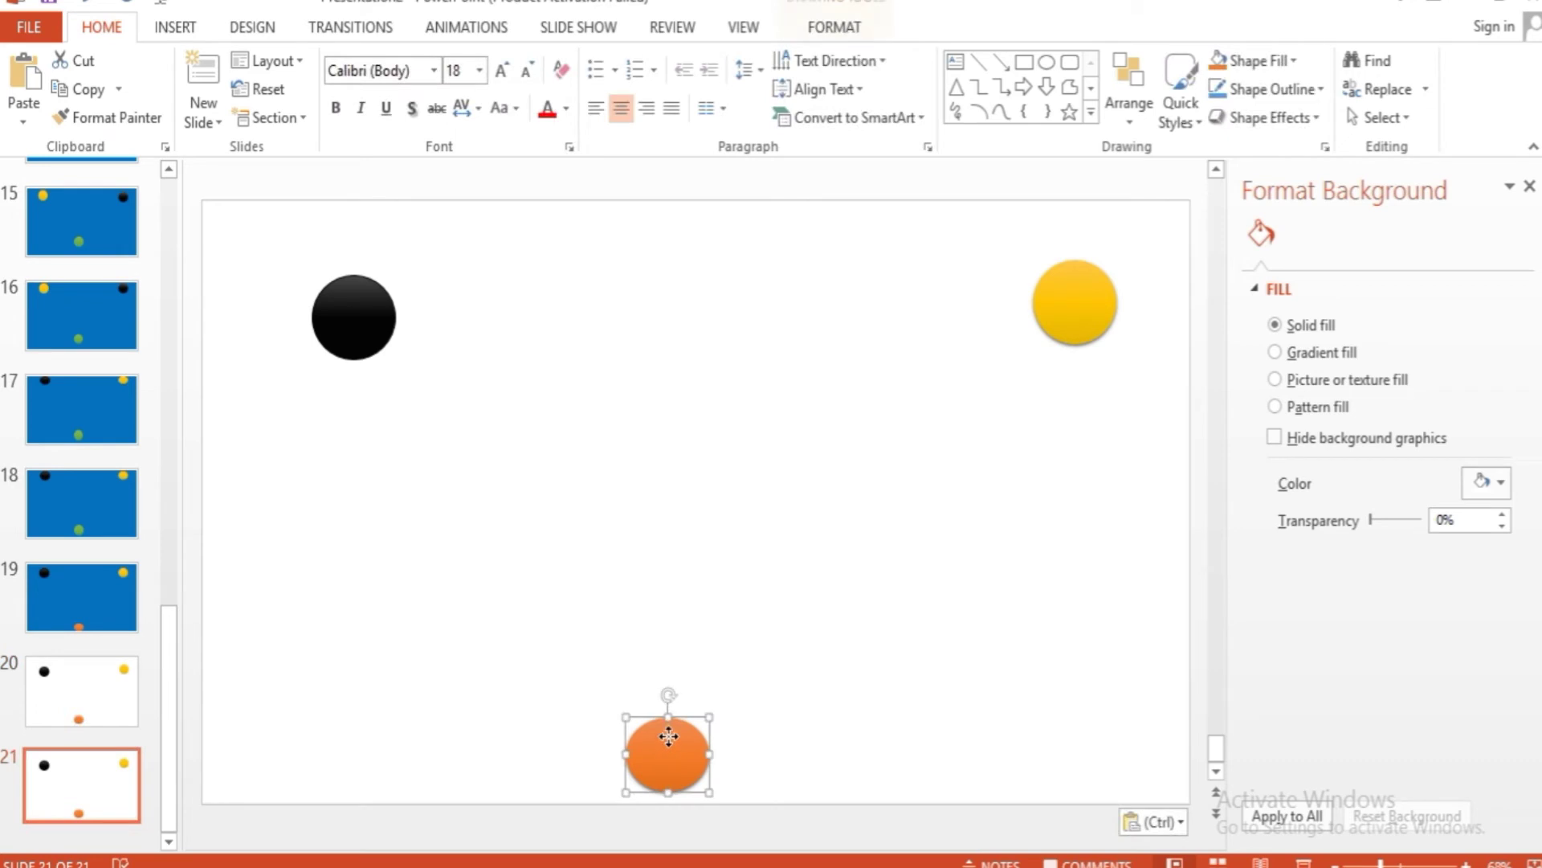
{"action": "left_click_drag", "start_coordinate": [668, 718], "coordinate": [658, 743]}
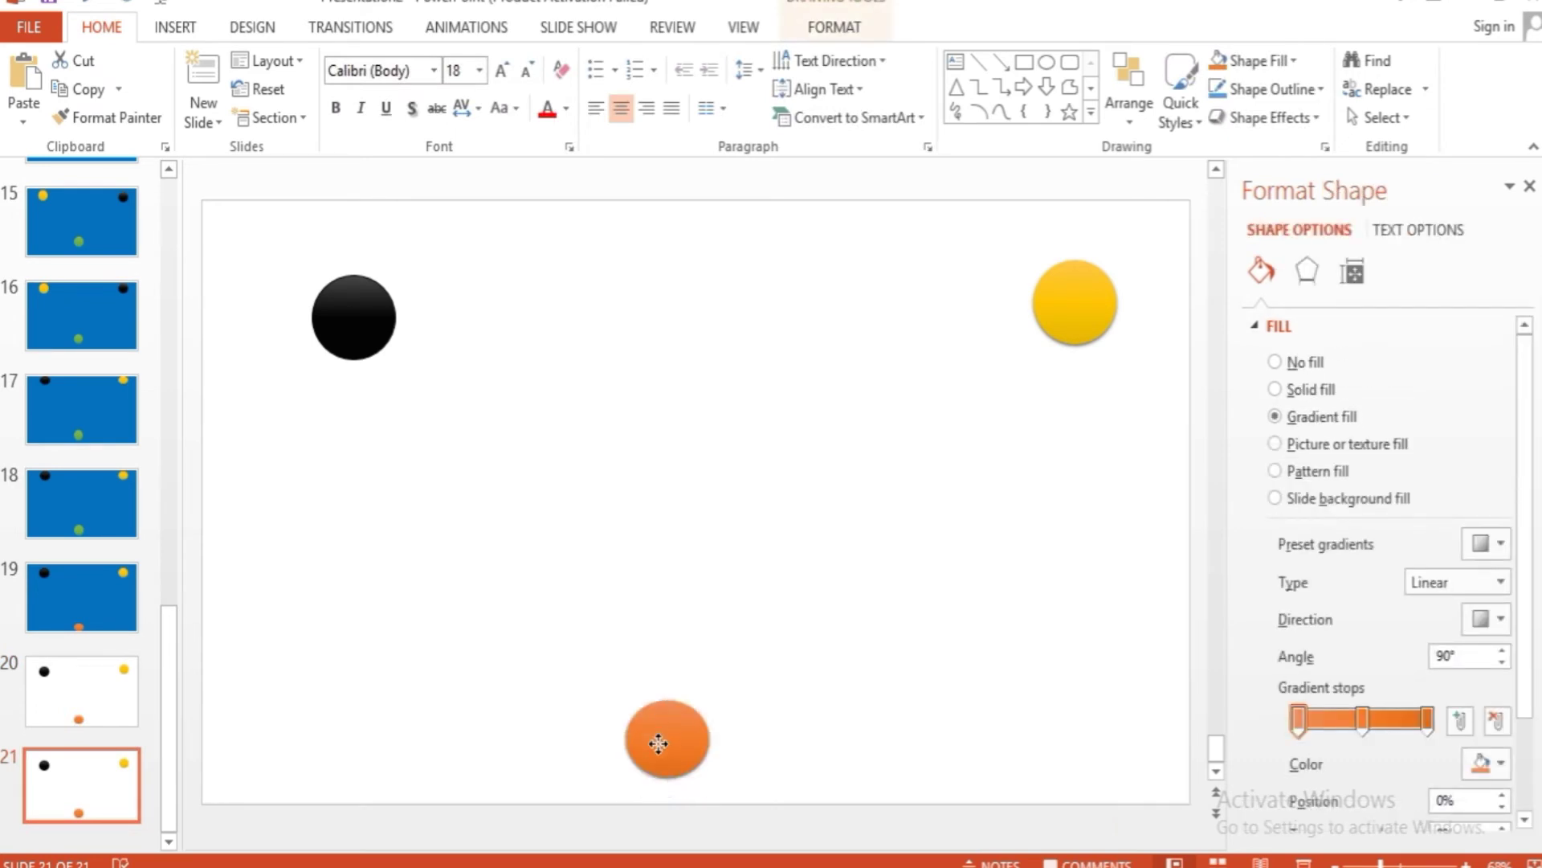
{"action": "left_click", "coordinate": [370, 349]}
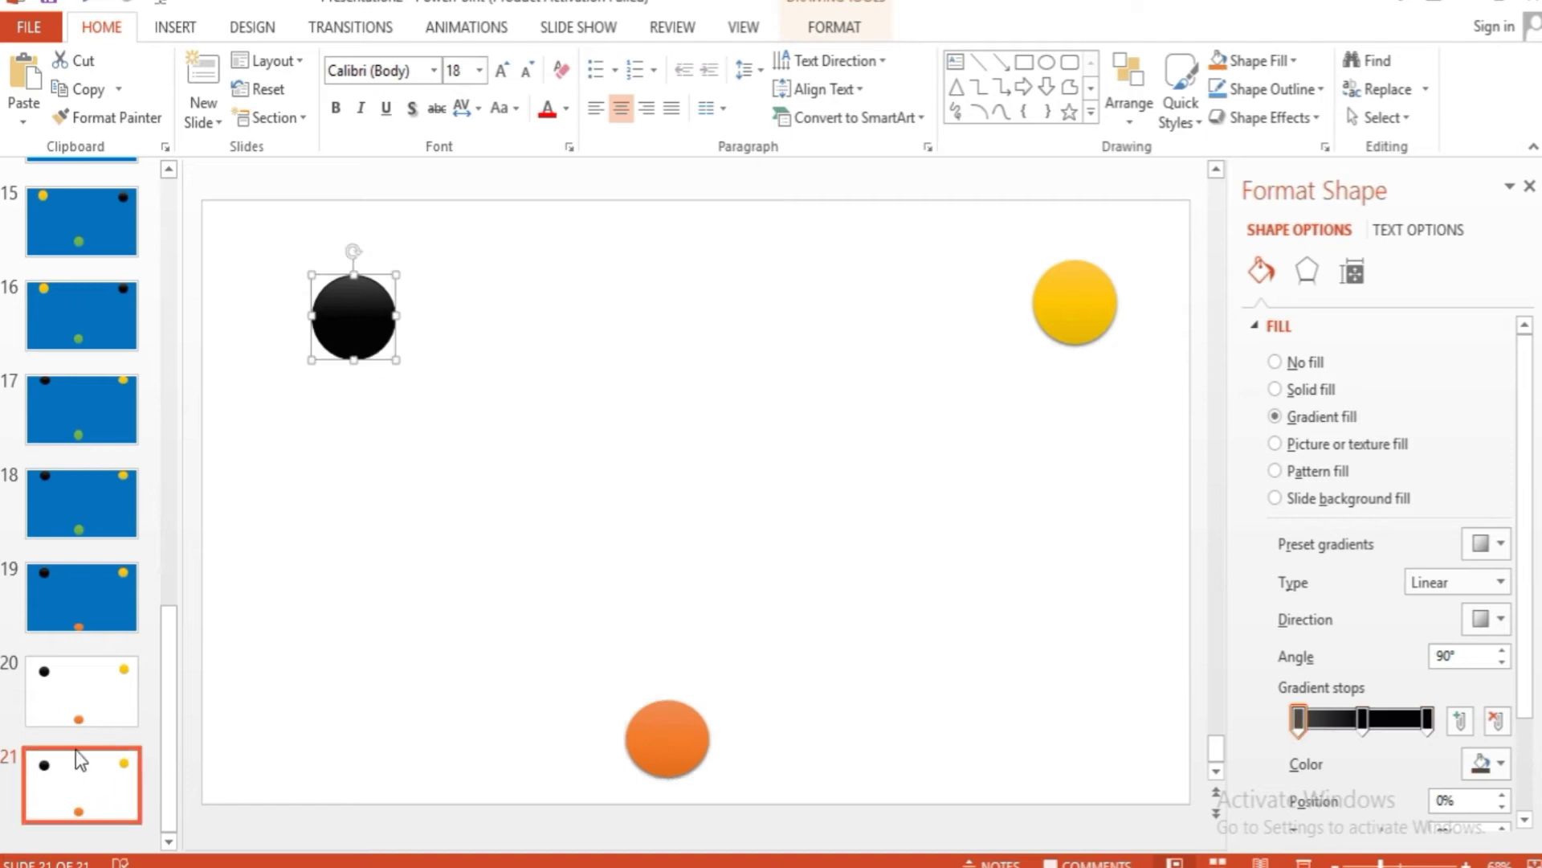
- Compare slides 20 and 21, then move slide 21's black and yellow circles slightly down
{"action": "left_click", "coordinate": [71, 710]}
{"action": "key", "text": "Down"}
{"action": "key", "text": "Up"}
{"action": "key", "text": "Down"}
{"action": "key", "text": "Up"}
{"action": "key", "text": "Down"}
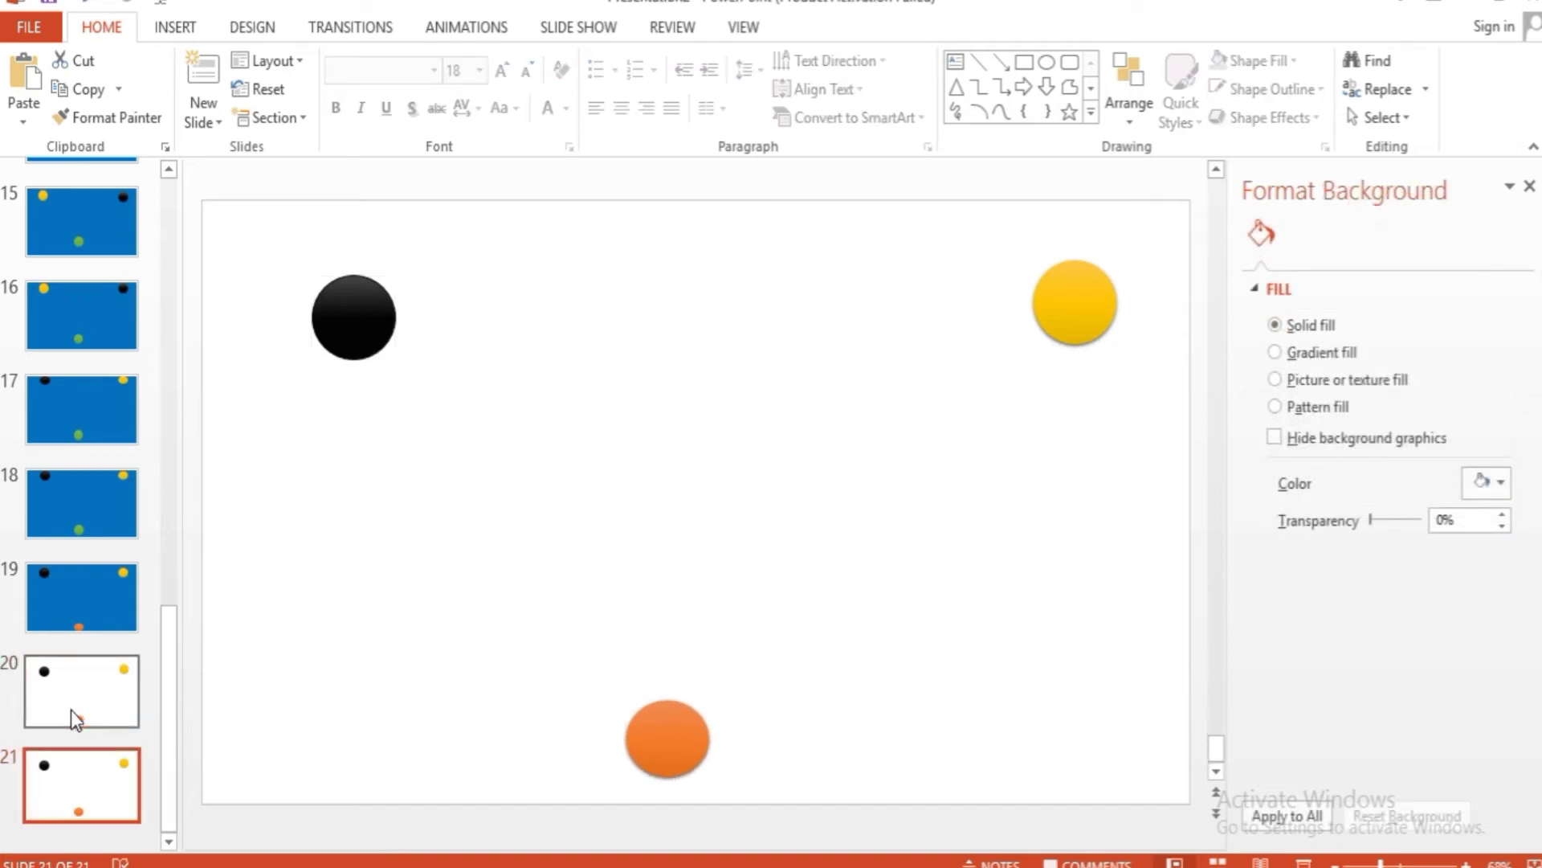
{"action": "left_click_drag", "start_coordinate": [347, 303], "coordinate": [347, 330]}
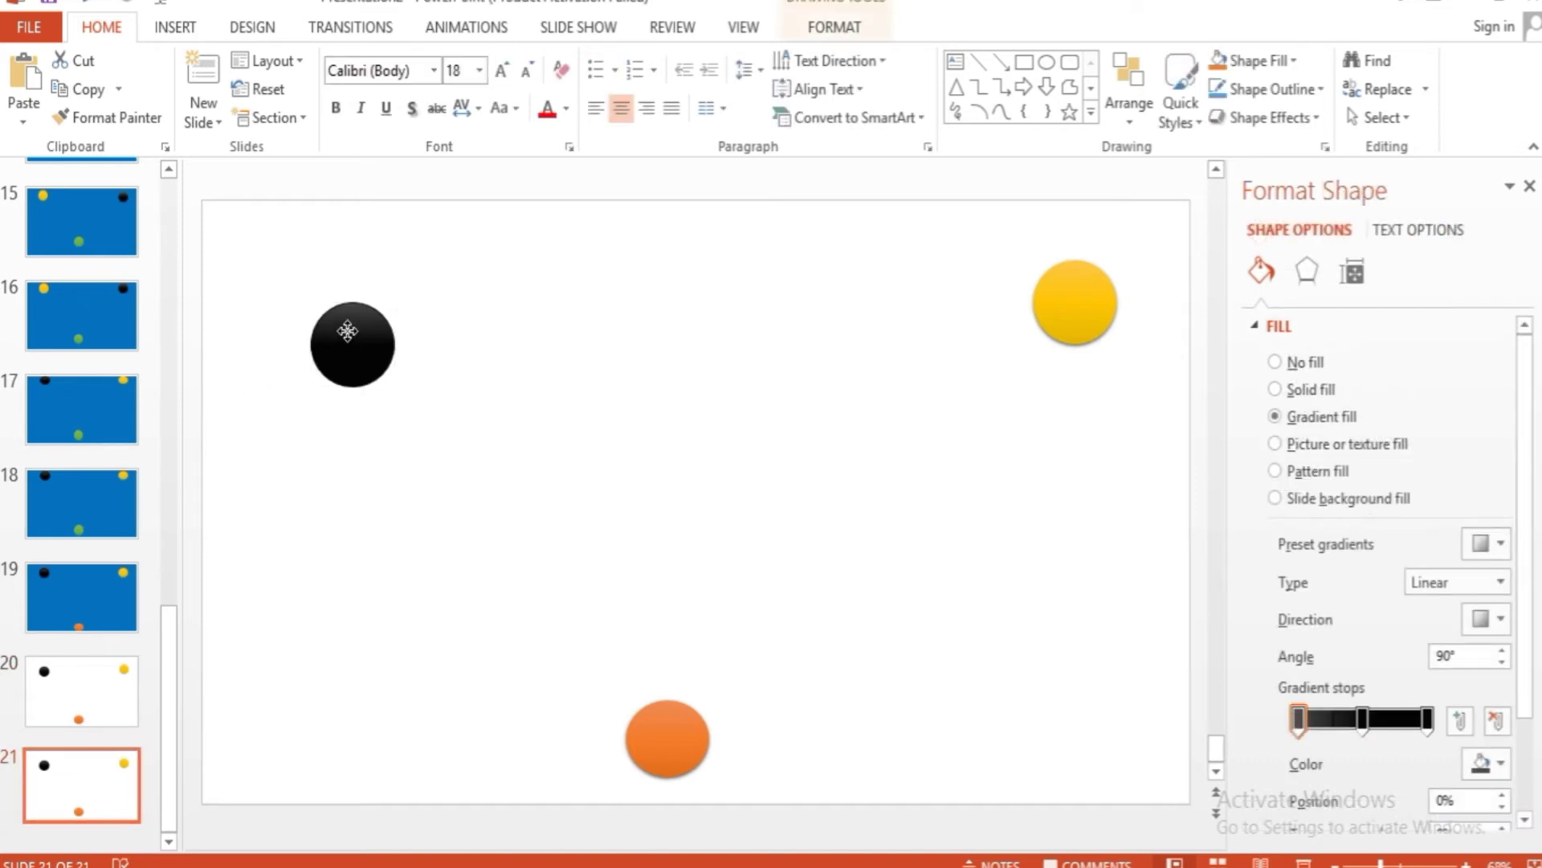
{"action": "left_click_drag", "start_coordinate": [1073, 312], "coordinate": [1072, 336]}
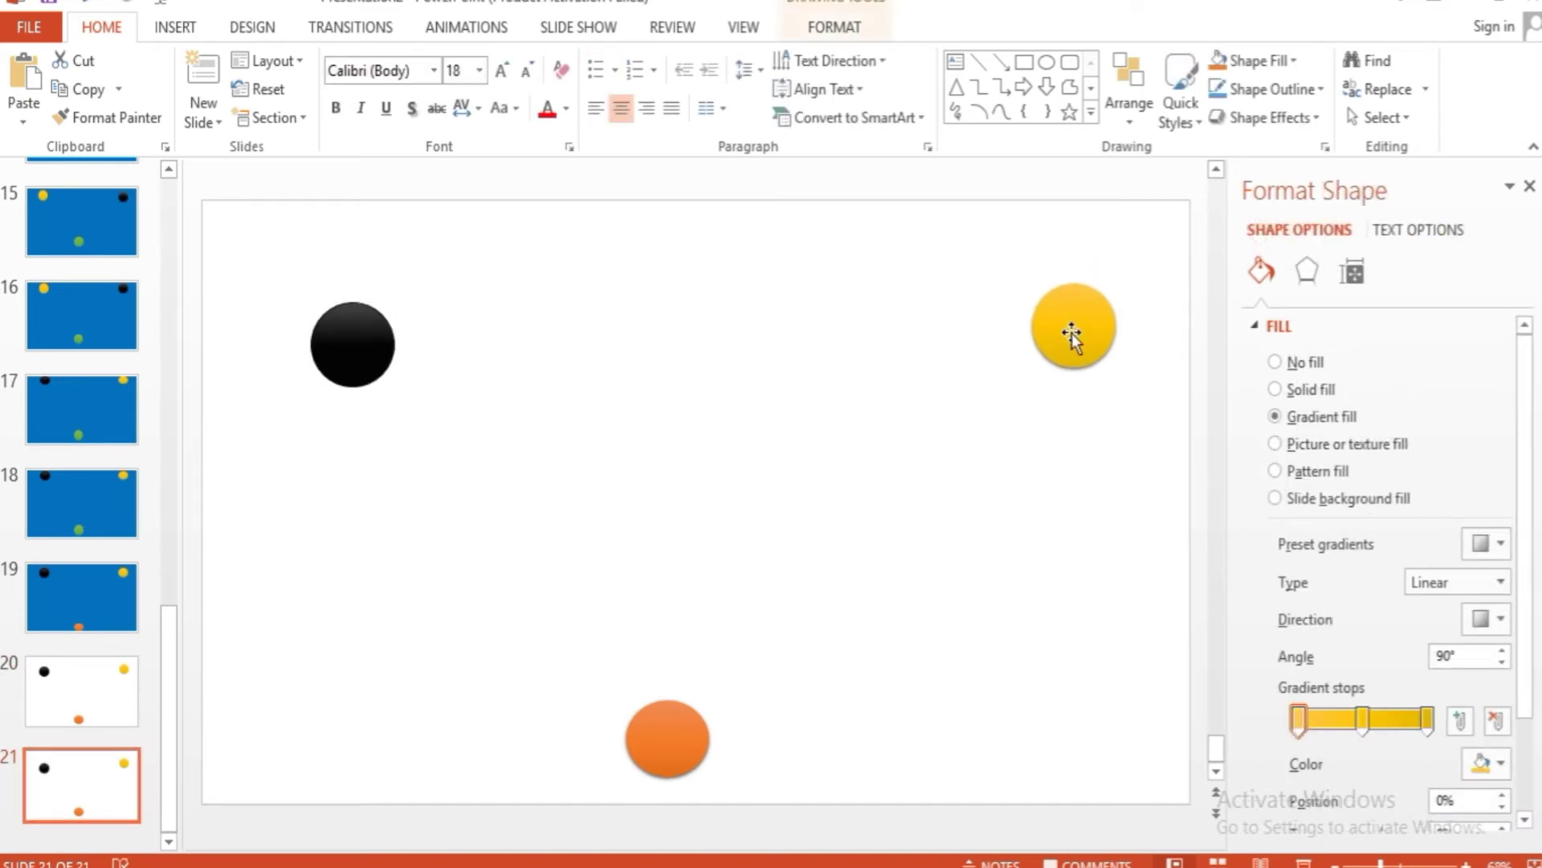
{"action": "left_click", "coordinate": [50, 691]}
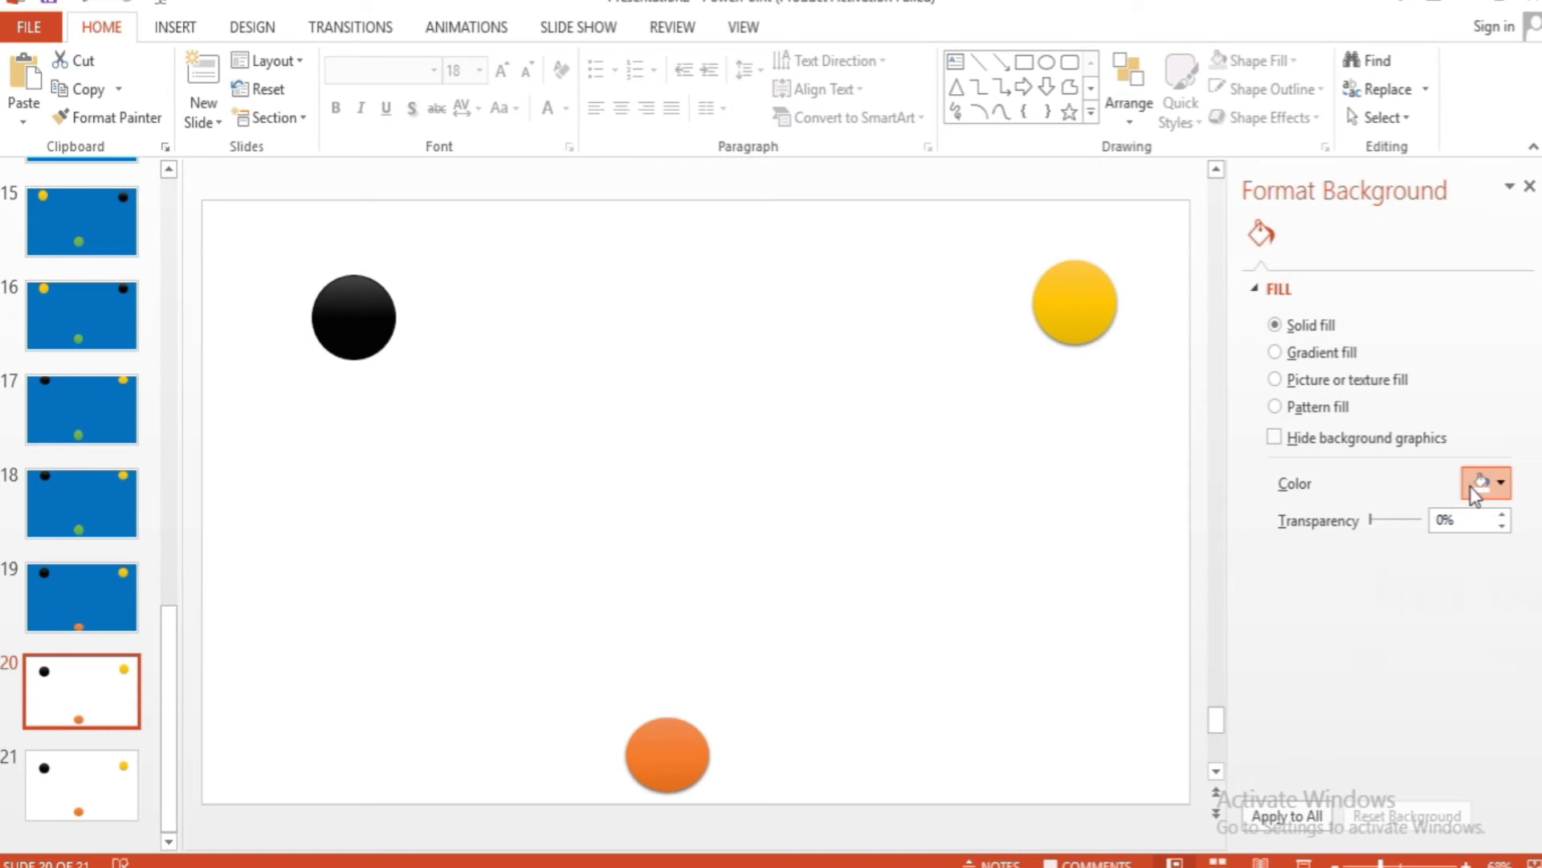
- Set slide 20's and slide 21's background colour to blue
{"action": "left_click", "coordinate": [1484, 483]}
{"action": "left_click", "coordinate": [1499, 712]}
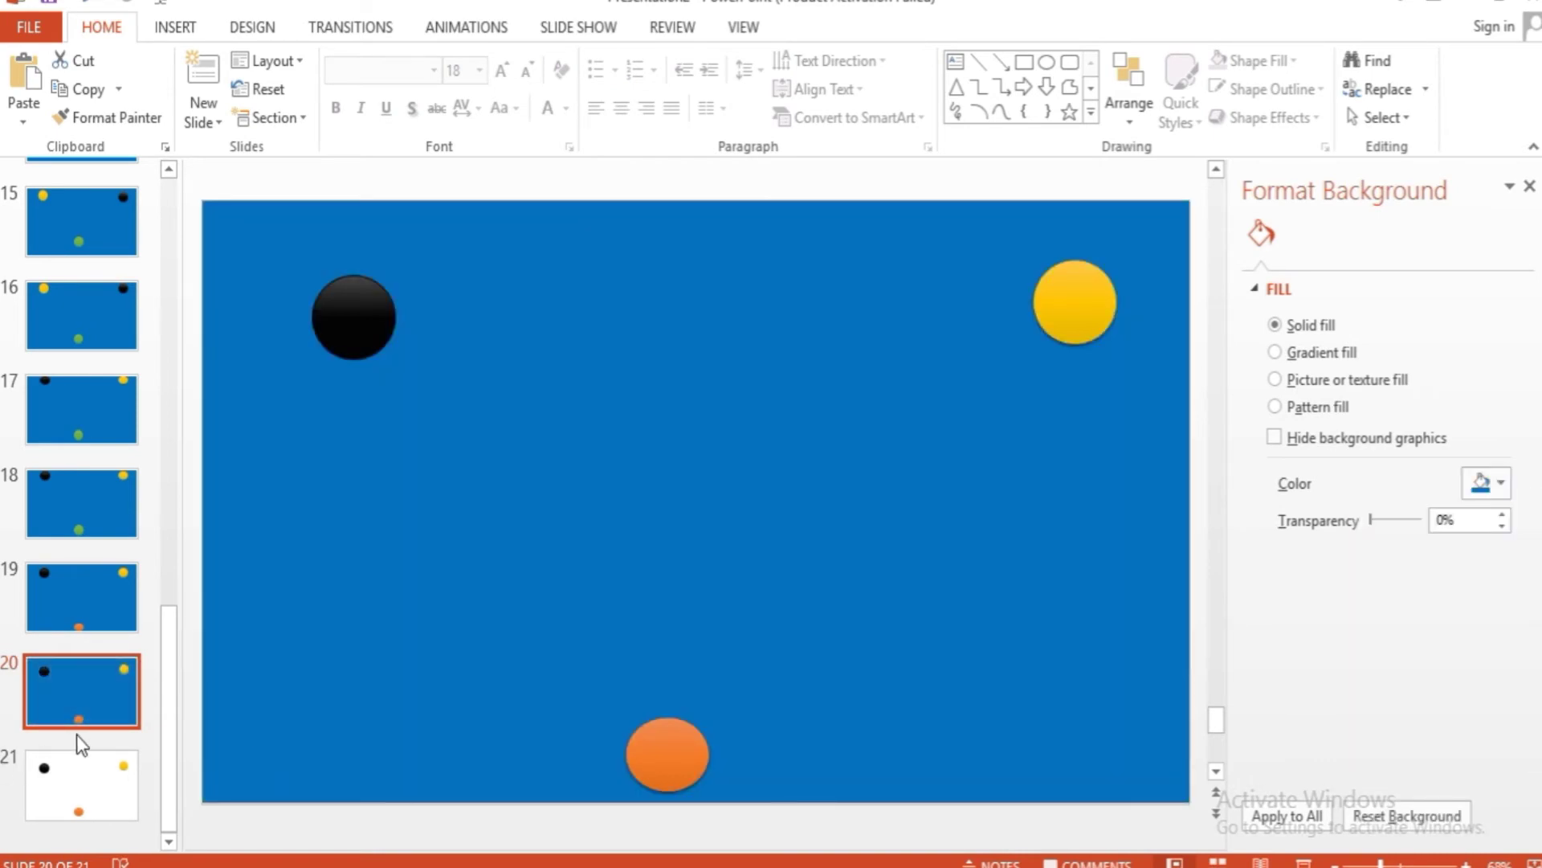
{"action": "left_click", "coordinate": [86, 768]}
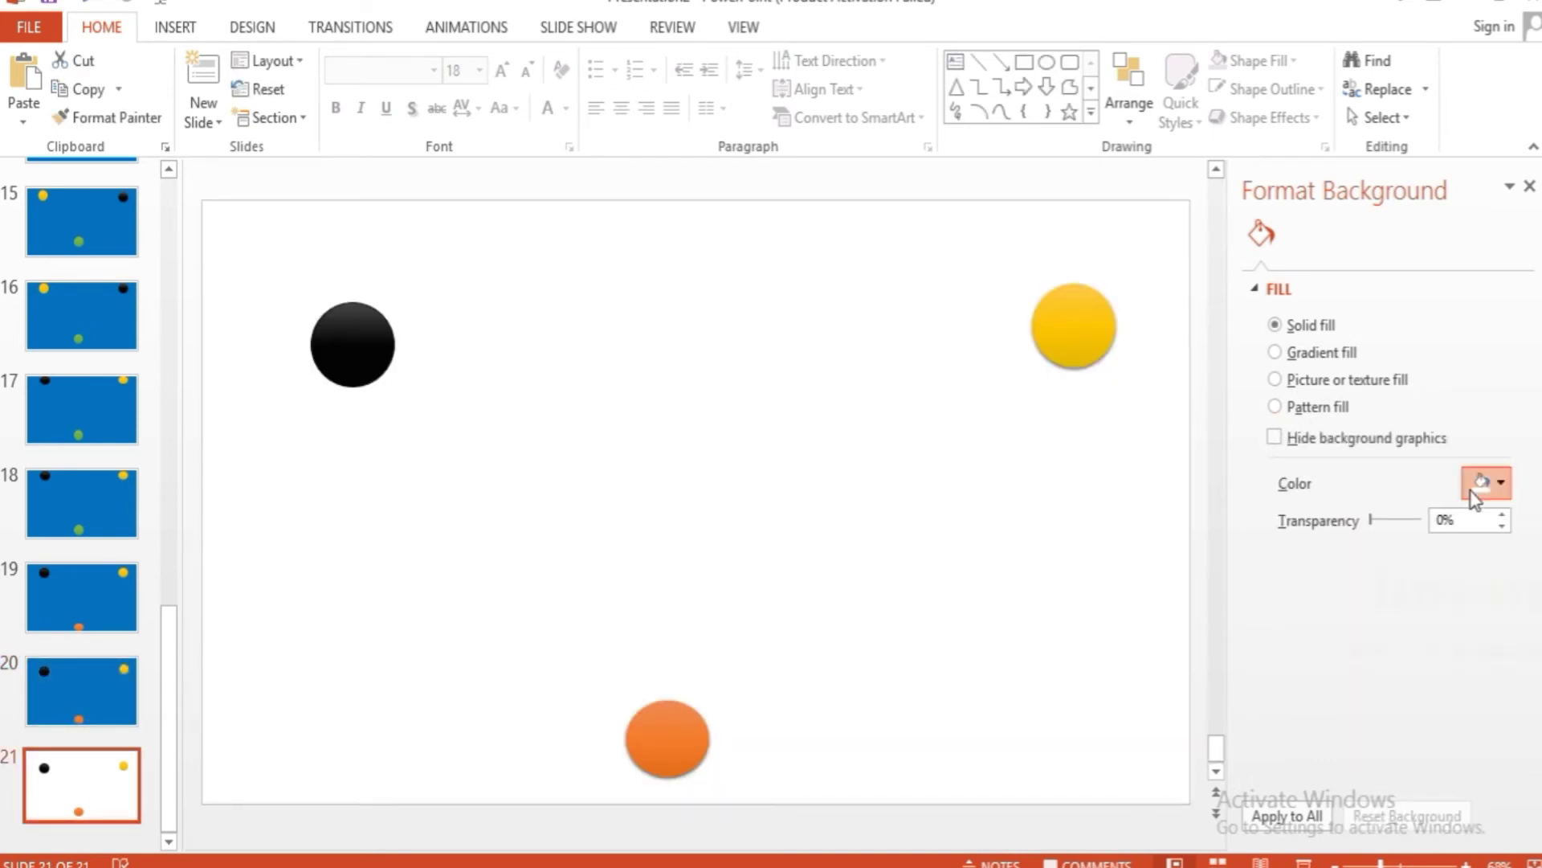
{"action": "left_click", "coordinate": [1485, 483]}
{"action": "left_click", "coordinate": [1496, 702]}
- Preview the circle motion from slide 1 onward, then paste a white copy as slide 22
{"action": "scroll", "coordinate": [52, 312], "scroll_direction": "up", "scroll_amount": 1}
{"action": "scroll", "coordinate": [52, 312], "scroll_direction": "up", "scroll_amount": 3}
{"action": "scroll", "coordinate": [51, 312], "scroll_direction": "up", "scroll_amount": 3}
{"action": "scroll", "coordinate": [71, 300], "scroll_direction": "up", "scroll_amount": 4}
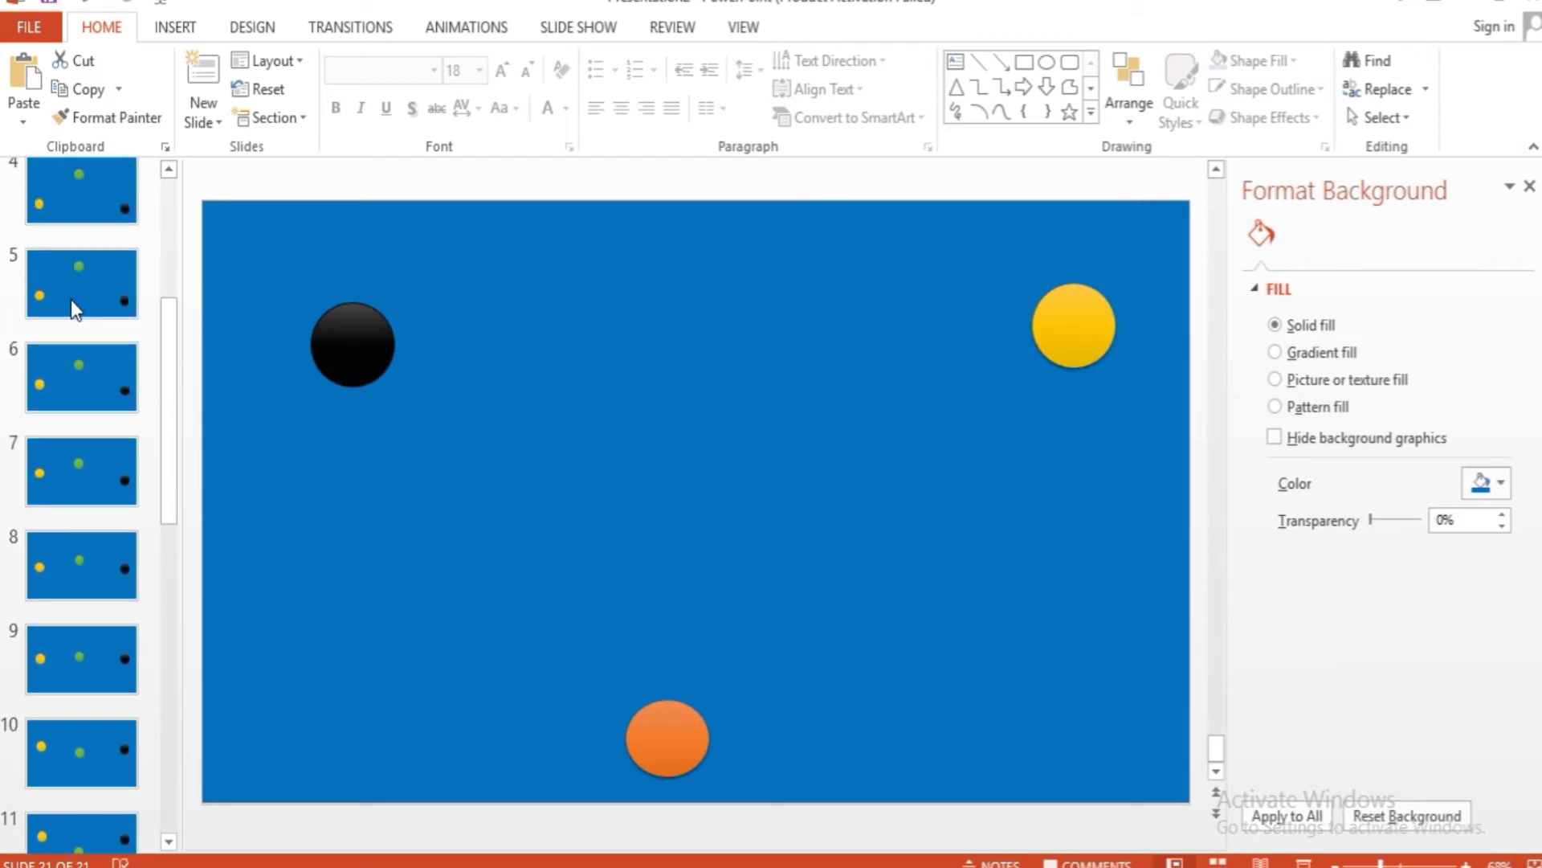
{"action": "scroll", "coordinate": [71, 297], "scroll_direction": "up", "scroll_amount": 3}
{"action": "left_click", "coordinate": [93, 245]}
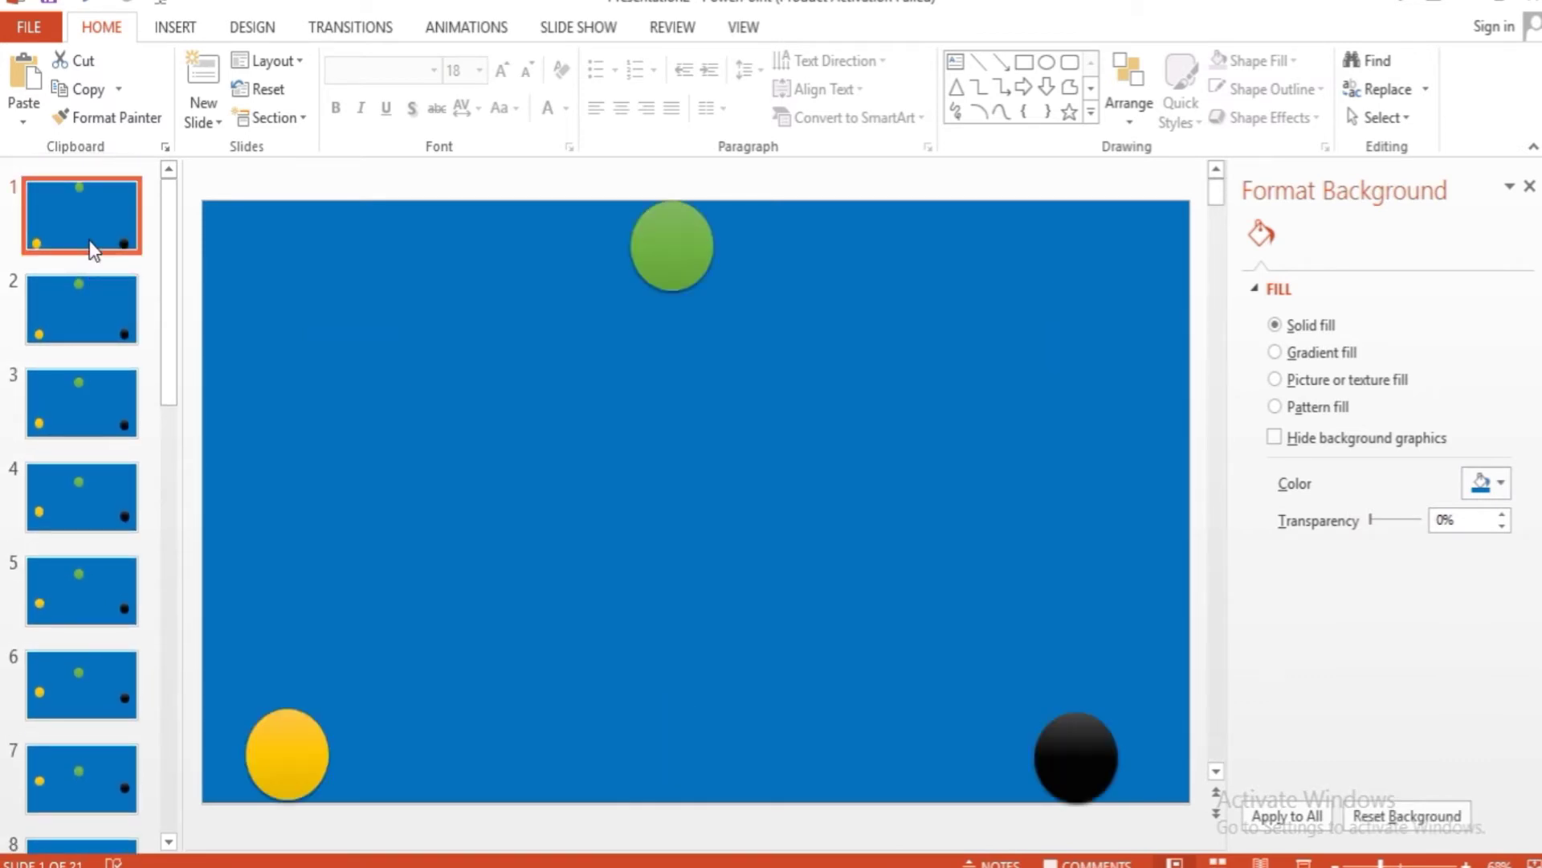
{"action": "key", "text": "Down"}
{"action": "key", "text": "Down"}
{"action": "key", "text": "Down"}
{"action": "key", "text": "Down"}
{"action": "key", "text": "Down"}
{"action": "key", "text": "Down"}
{"action": "key", "text": "Down"}
{"action": "key", "text": "Down"}
{"action": "key", "text": "Down"}
{"action": "key", "text": "Down"}
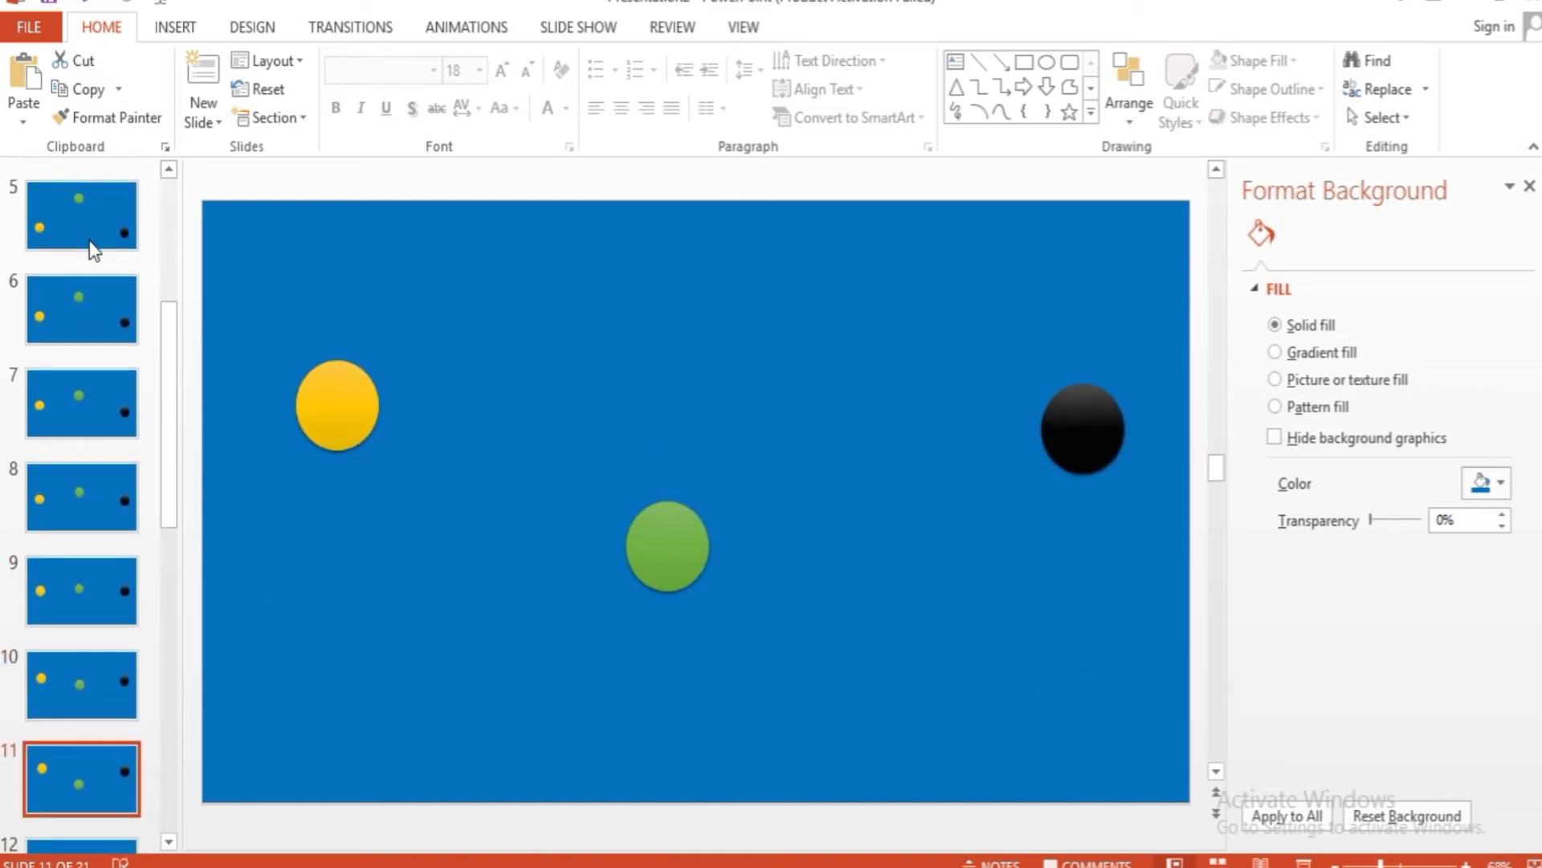
{"action": "key", "text": "Down"}
{"action": "key", "text": "Down"}
{"action": "key", "text": "Down"}
{"action": "key", "text": "Down"}
{"action": "key", "text": "Down"}
{"action": "key", "text": "Down"}
{"action": "key", "text": "Down"}
{"action": "key", "text": "Down"}
{"action": "key", "text": "Down"}
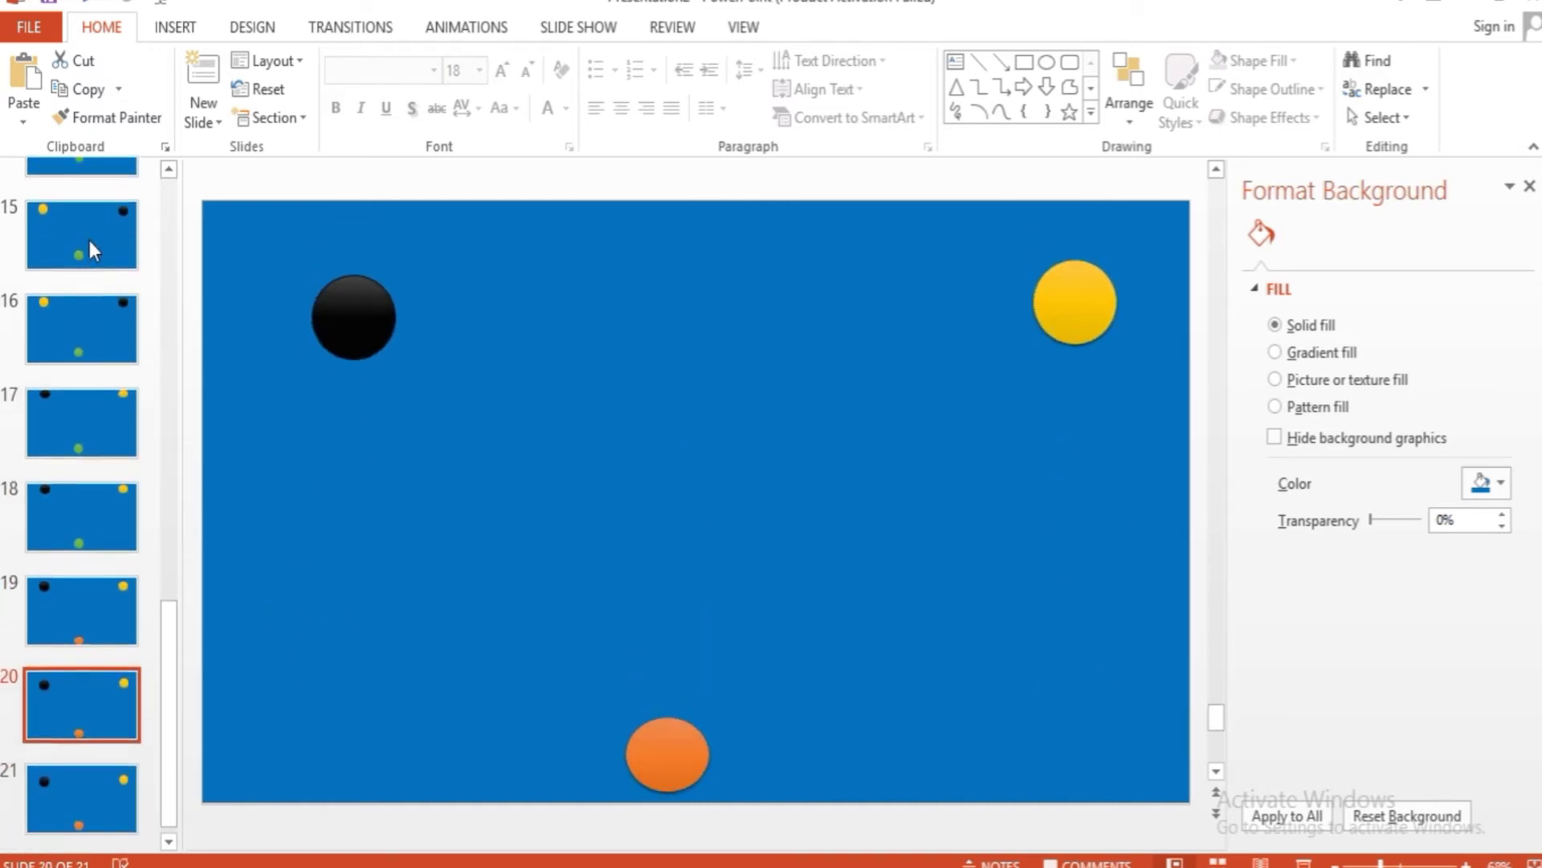
{"action": "key", "text": "Down"}
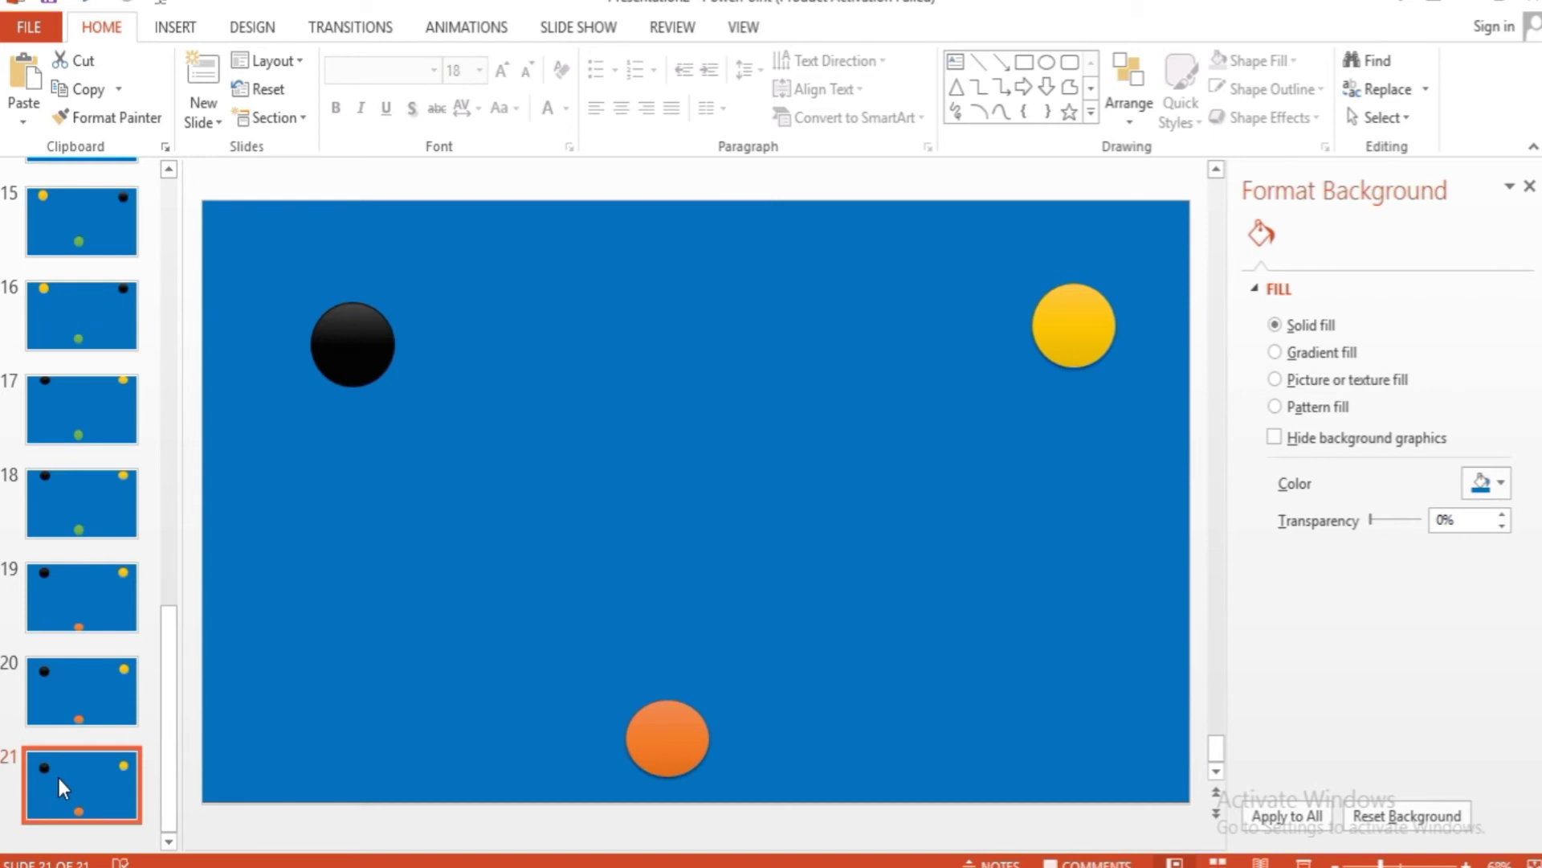
{"action": "key", "text": "ctrl+v"}
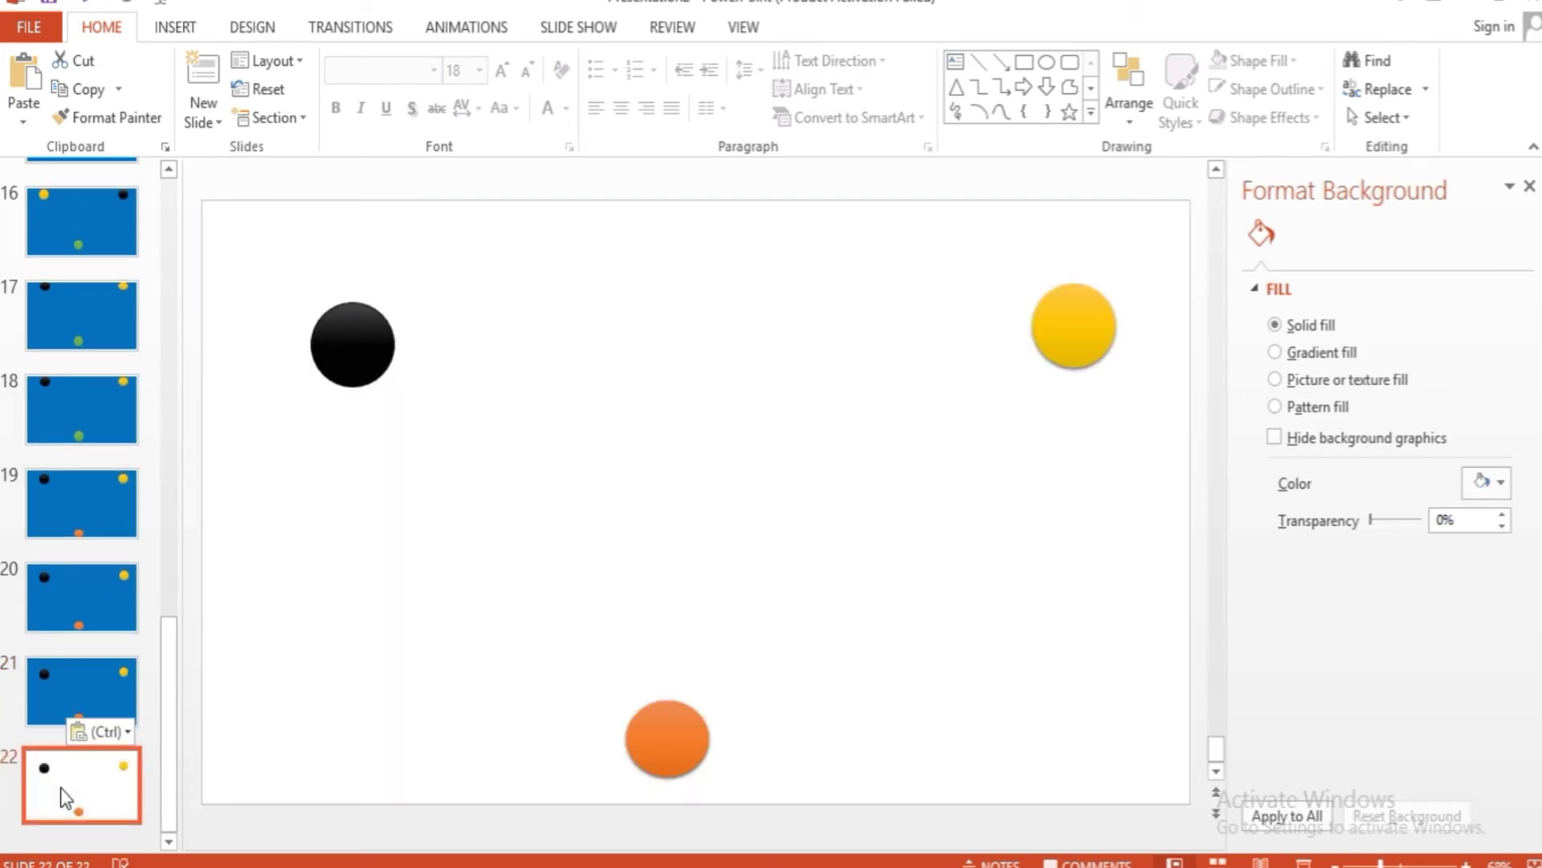
- On slide 22, move the black and yellow circles down and the orange circle up
{"action": "left_click", "coordinate": [371, 337]}
{"action": "left_click_drag", "start_coordinate": [371, 337], "coordinate": [371, 377]}
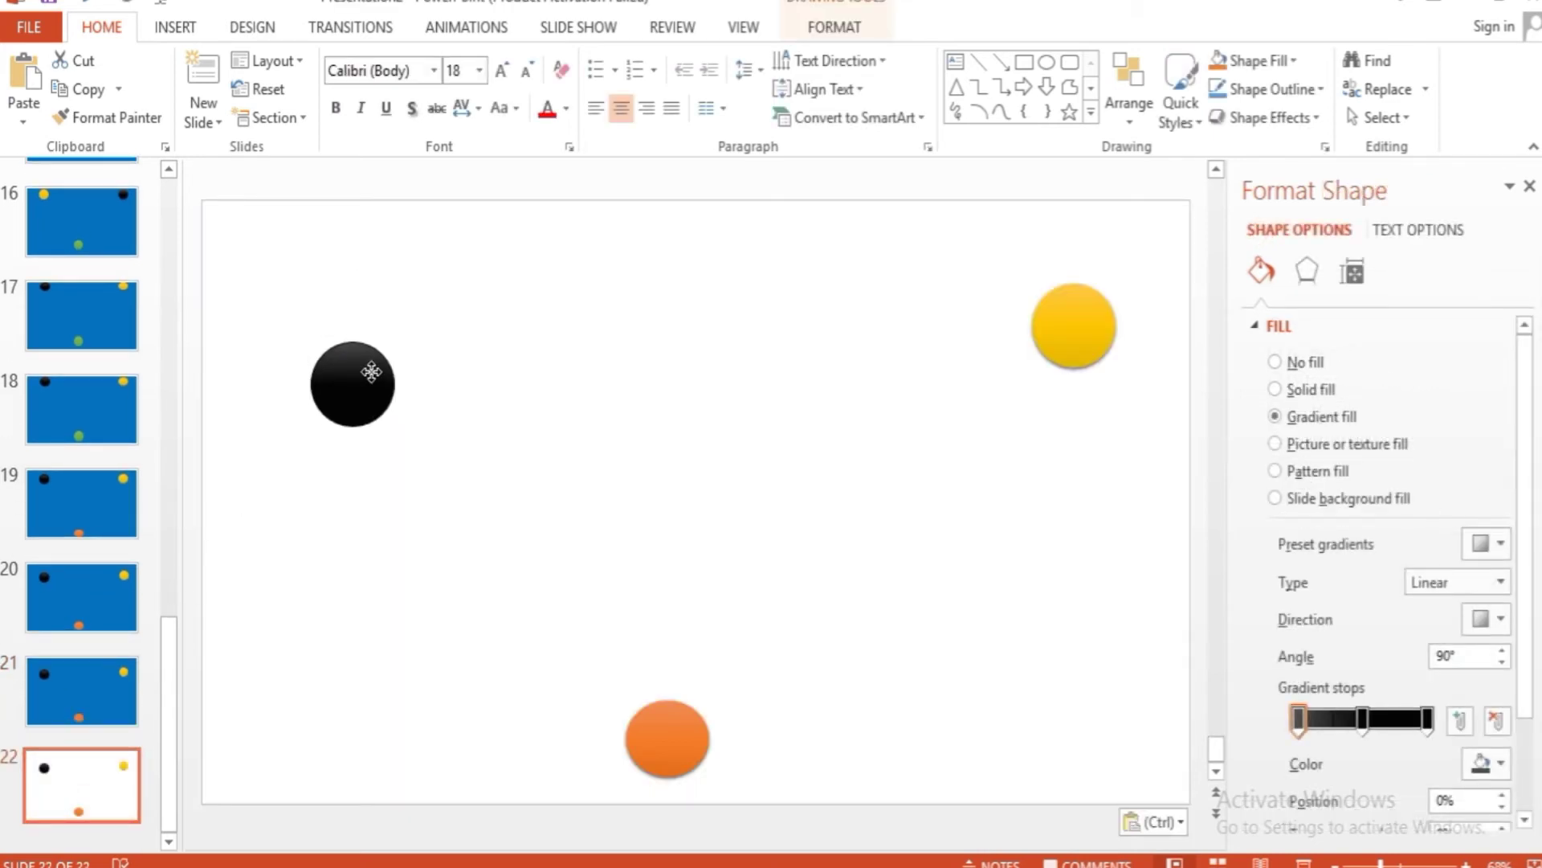
{"action": "left_click_drag", "start_coordinate": [1087, 315], "coordinate": [1088, 331]}
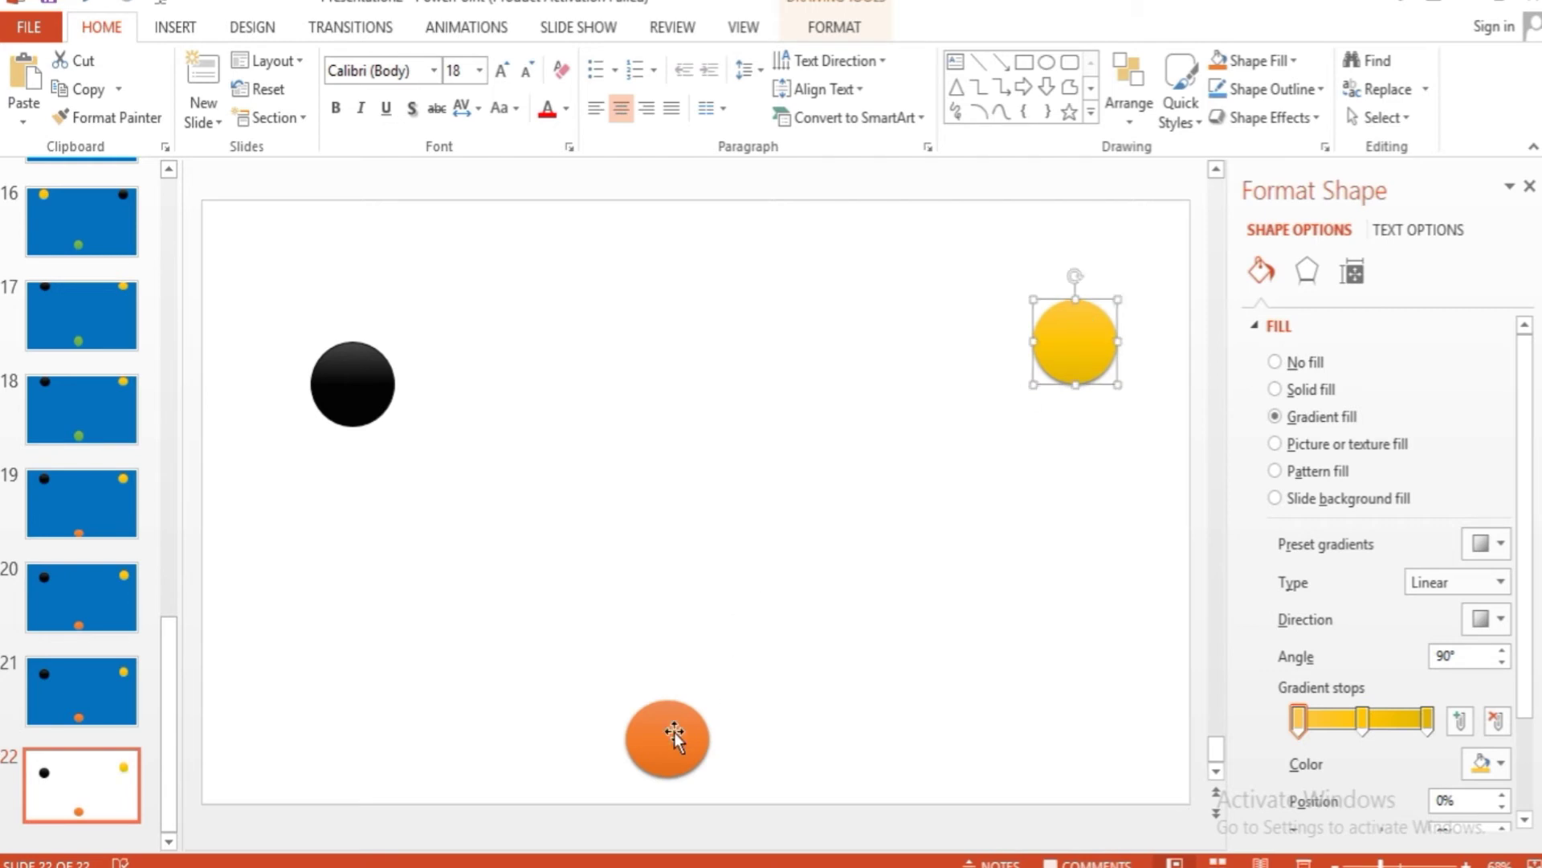
{"action": "left_click_drag", "start_coordinate": [673, 731], "coordinate": [675, 703]}
- Copy slide 22 as slide 23, shifting black and yellow down and orange up
{"action": "key", "text": "ctrl+c"}
{"action": "key", "text": "ctrl+v"}
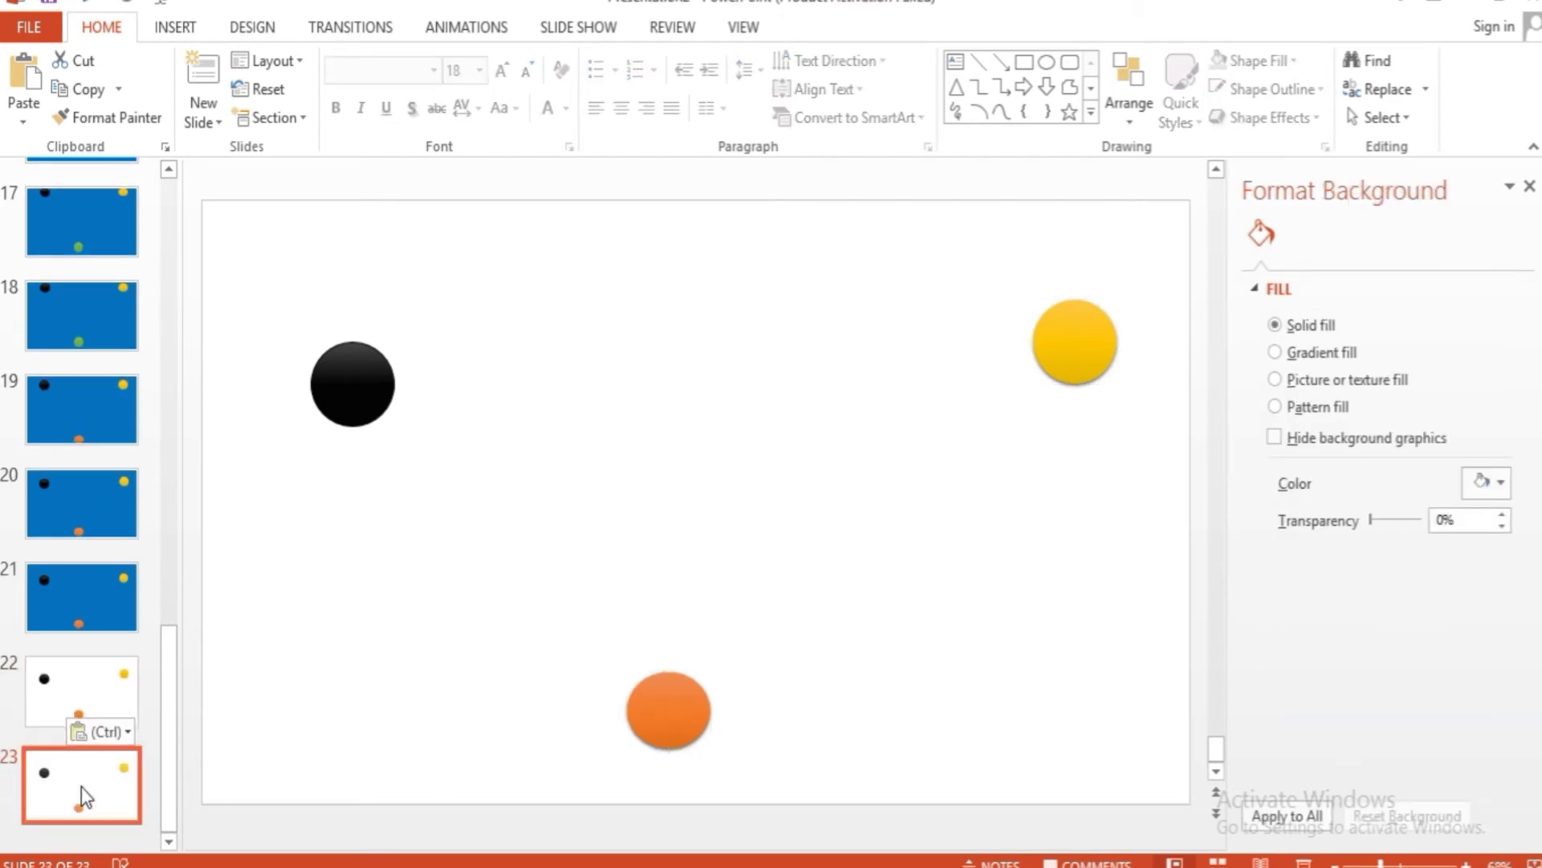
{"action": "left_click_drag", "start_coordinate": [353, 384], "coordinate": [350, 432]}
{"action": "left_click_drag", "start_coordinate": [1086, 378], "coordinate": [1085, 405]}
{"action": "left_click_drag", "start_coordinate": [678, 728], "coordinate": [678, 678]}
- Create slide 24 with the black and yellow circles lower and the orange circle higher
{"action": "key", "text": "ctrl+d"}
{"action": "left_click", "coordinate": [98, 784]}
{"action": "key", "text": "ctrl+c"}
{"action": "key", "text": "ctrl+v"}
{"action": "left_click_drag", "start_coordinate": [349, 433], "coordinate": [349, 464]}
{"action": "left_click_drag", "start_coordinate": [673, 659], "coordinate": [673, 636]}
{"action": "left_click_drag", "start_coordinate": [1074, 370], "coordinate": [1074, 404]}
{"action": "key", "text": "ctrl+d"}
{"action": "key", "text": "Delete"}
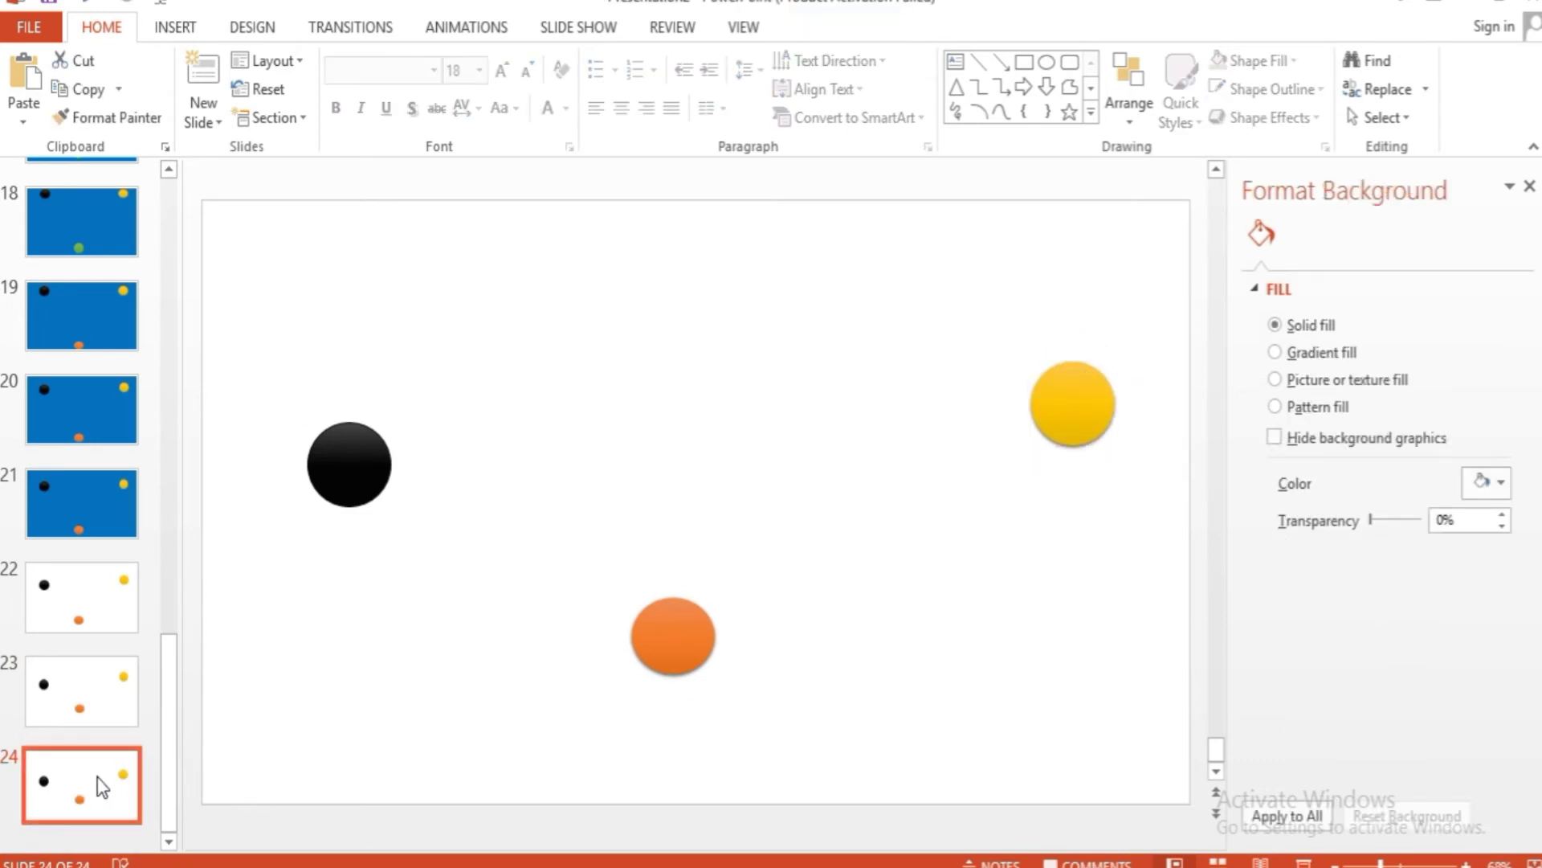
- Duplicate slide 24 as slide 25, lowering black and yellow and raising orange toward the middle
{"action": "right_click", "coordinate": [77, 787]}
{"action": "left_click", "coordinate": [141, 488]}
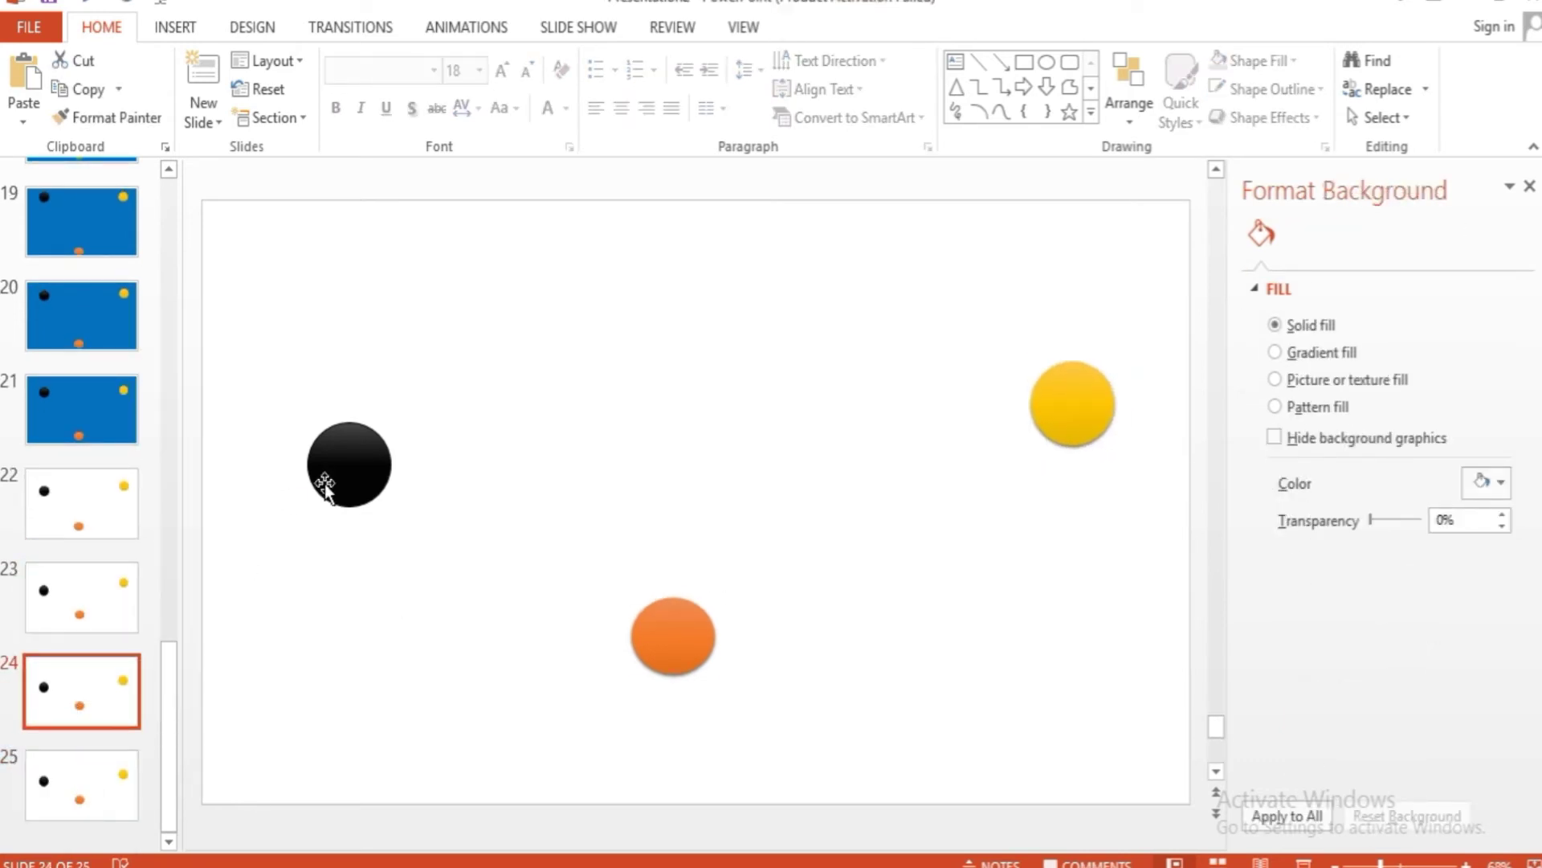
{"action": "left_click_drag", "start_coordinate": [376, 488], "coordinate": [379, 531]}
{"action": "left_click_drag", "start_coordinate": [1071, 407], "coordinate": [1072, 437]}
{"action": "left_click", "coordinate": [281, 620]}
{"action": "left_click", "coordinate": [1050, 441]}
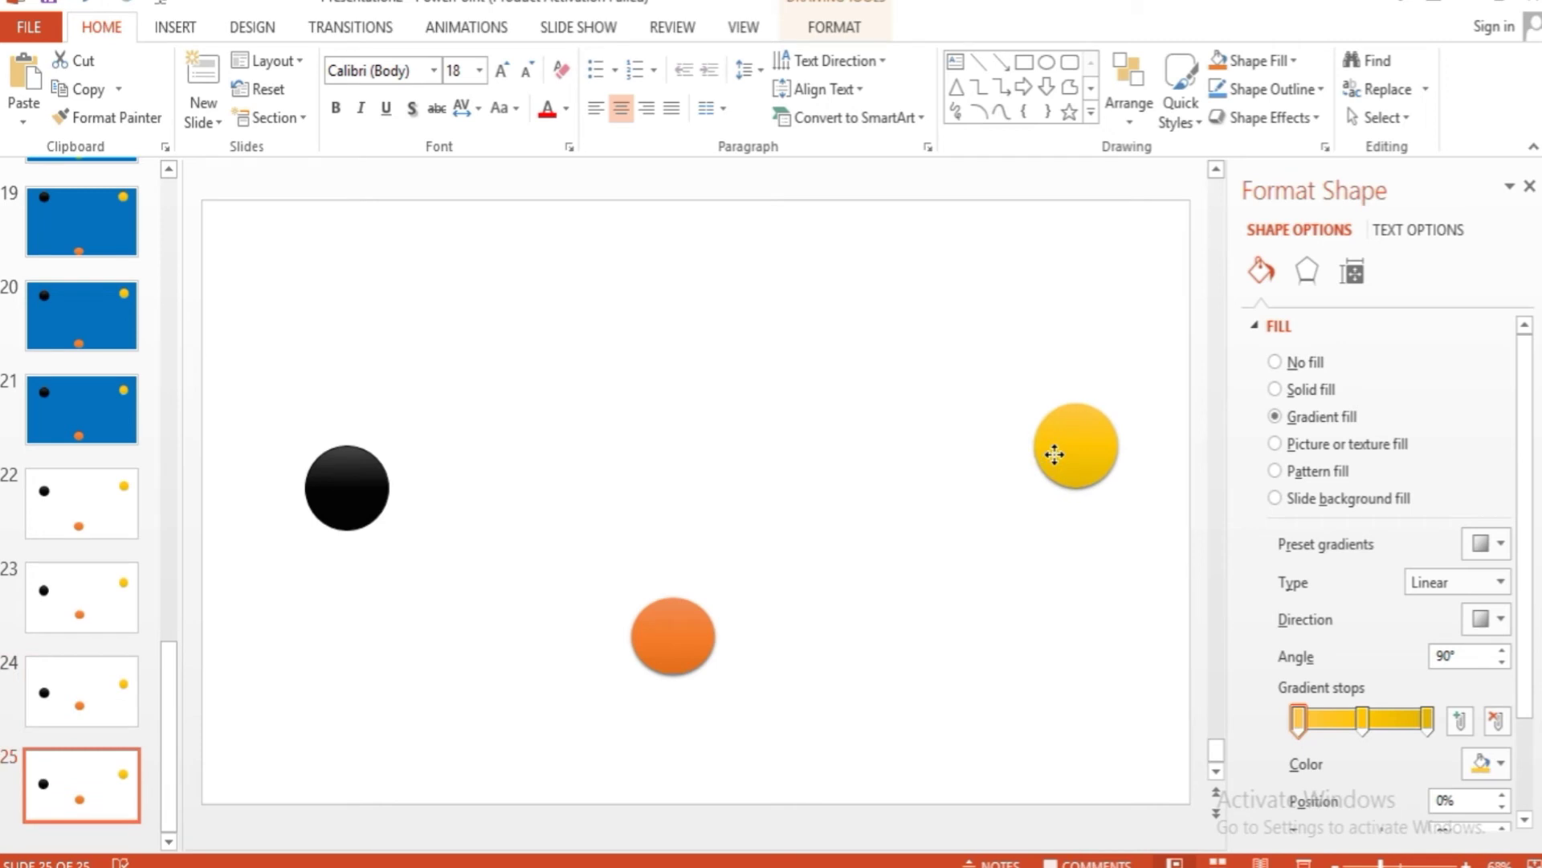
{"action": "left_click", "coordinate": [79, 696]}
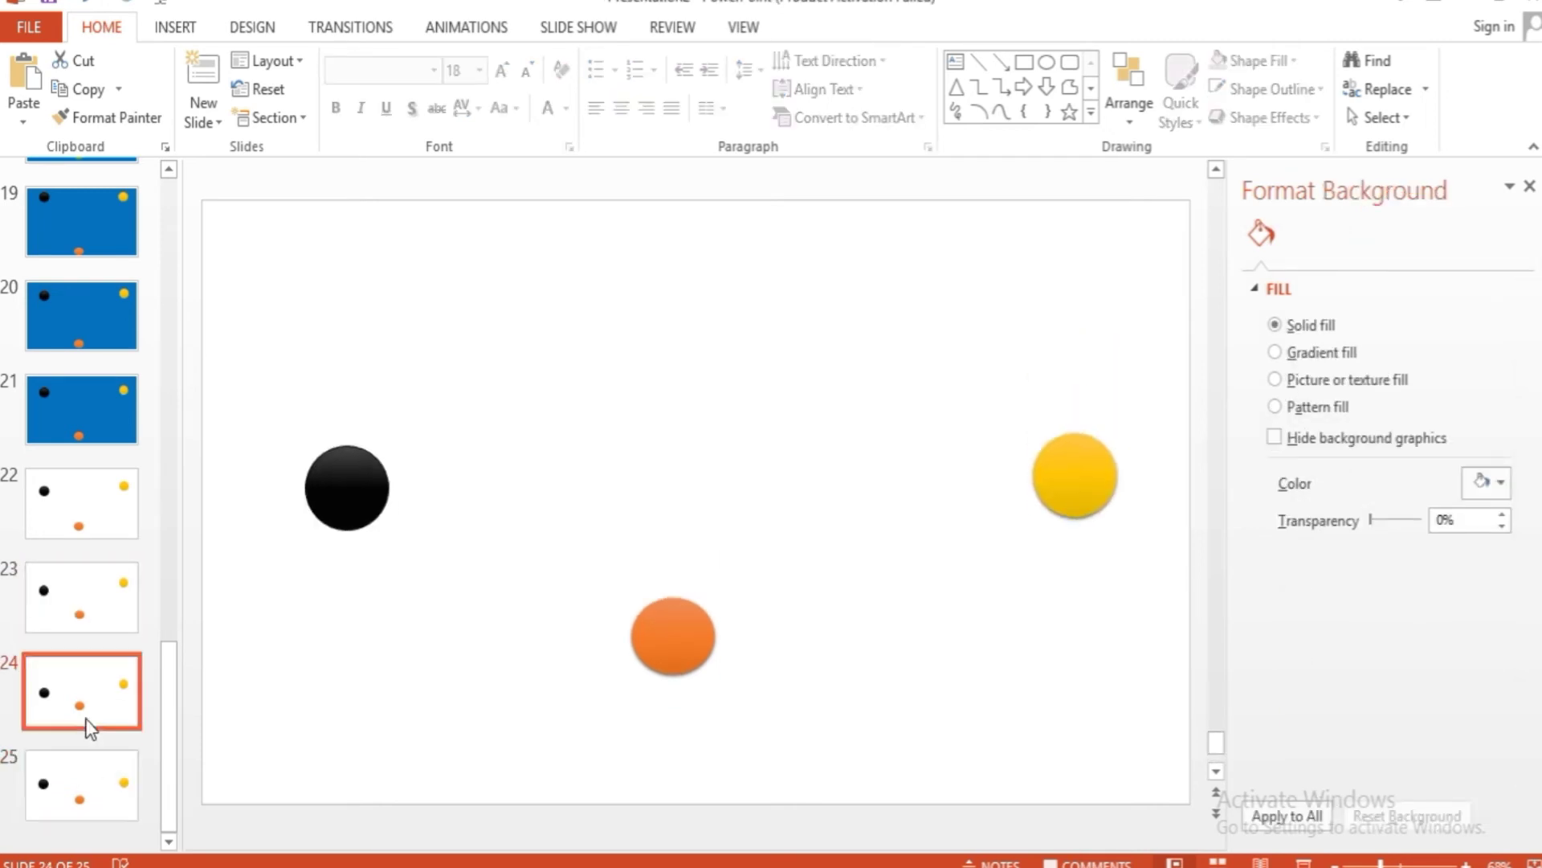
{"action": "key", "text": "Up"}
{"action": "key", "text": "Up"}
{"action": "key", "text": "Down"}
{"action": "key", "text": "Down"}
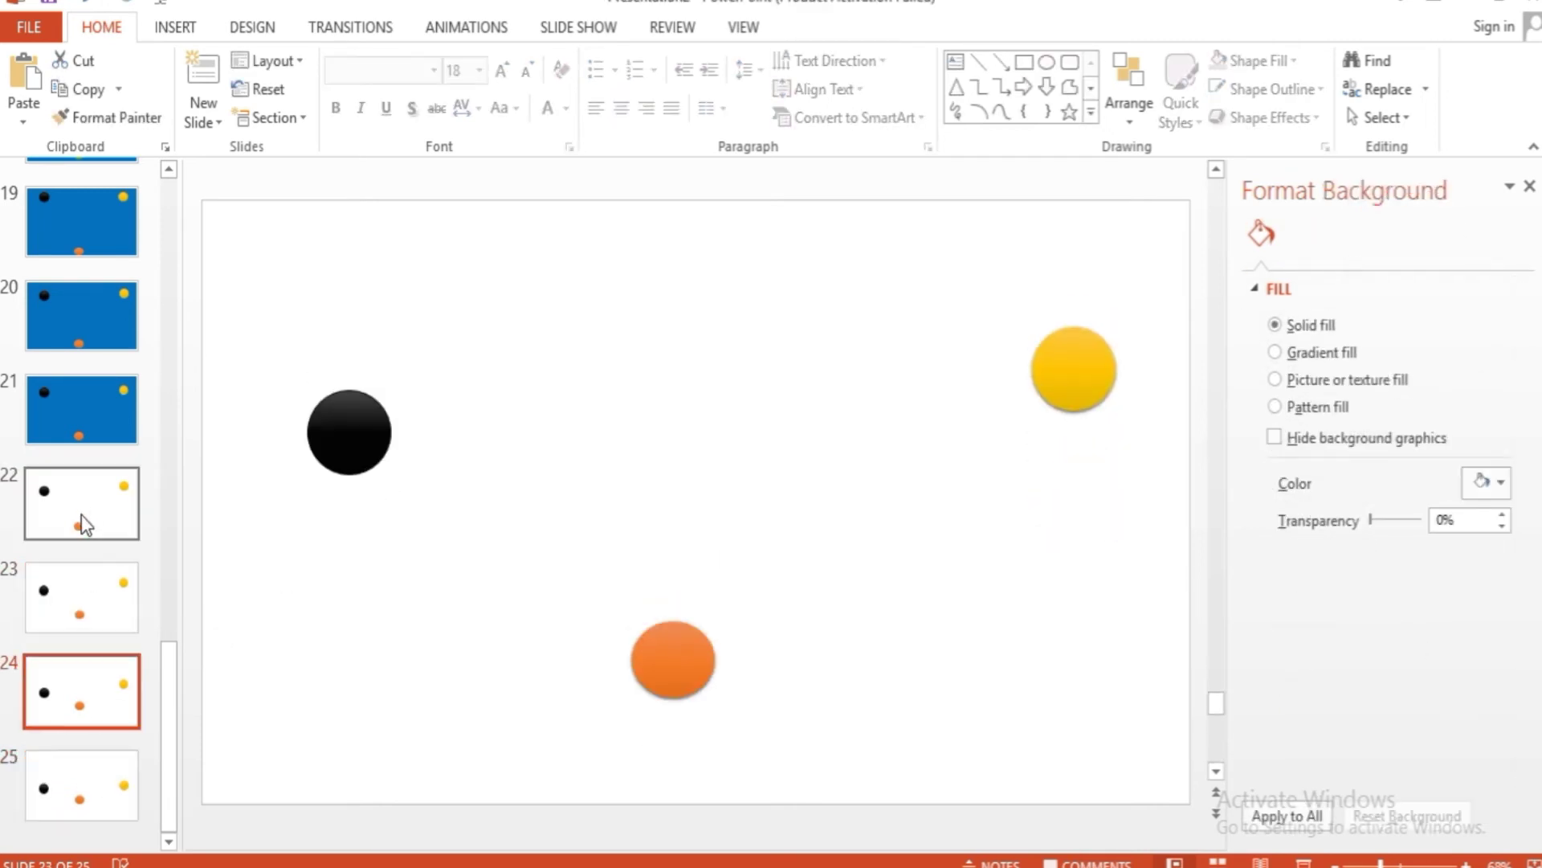
{"action": "left_click", "coordinate": [643, 635]}
{"action": "left_click", "coordinate": [80, 783]}
{"action": "left_click_drag", "start_coordinate": [673, 636], "coordinate": [679, 508]}
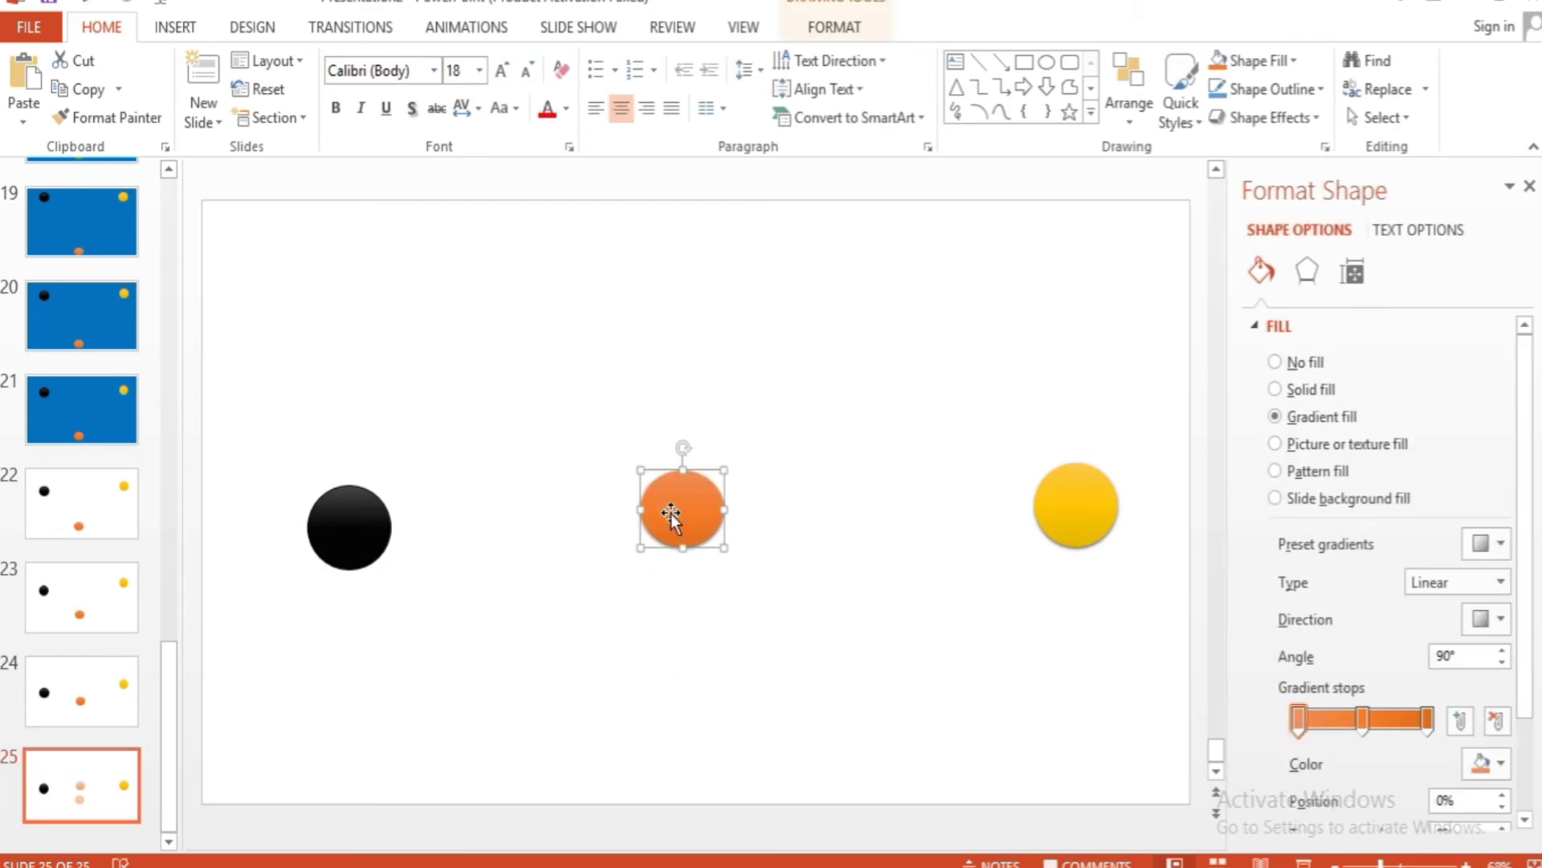
- Give slide 22 a blue background and slide 23 a light blue background
{"action": "left_click", "coordinate": [80, 504]}
{"action": "left_click", "coordinate": [1487, 482]}
{"action": "left_click", "coordinate": [1476, 701]}
{"action": "left_click", "coordinate": [80, 598]}
{"action": "left_click", "coordinate": [1486, 482]}
{"action": "left_click", "coordinate": [1476, 702]}
{"action": "left_click", "coordinate": [81, 690]}
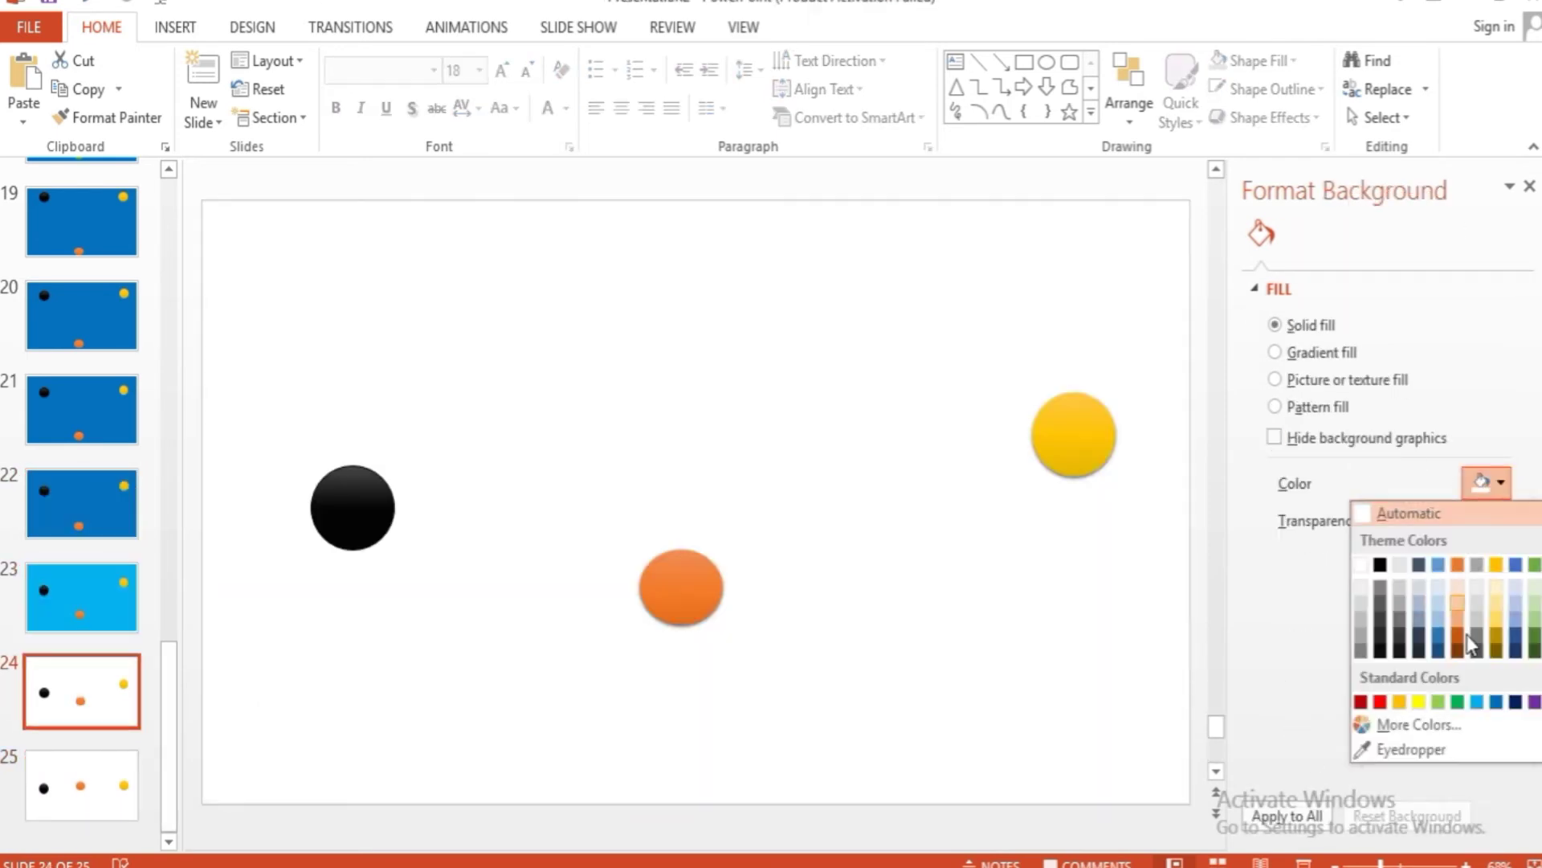
- Make slide 24's background light blue and slide 25's background blue
{"action": "left_click", "coordinate": [1477, 701]}
{"action": "left_click", "coordinate": [80, 783]}
{"action": "left_click", "coordinate": [1486, 482]}
{"action": "left_click", "coordinate": [1496, 701]}
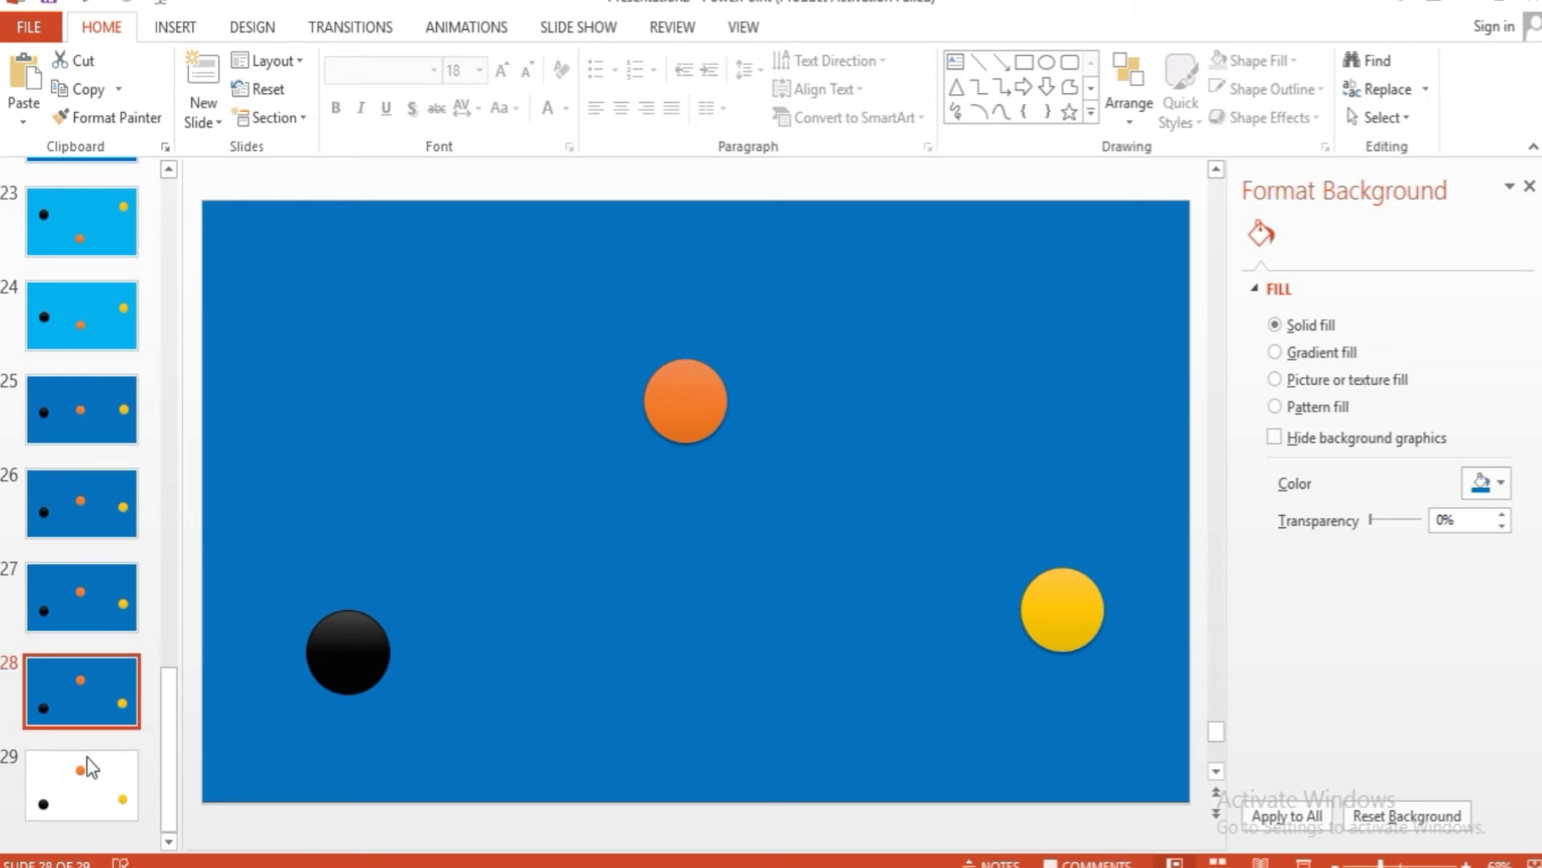
- Set slide 29's background colour to light blue and review the slide list
{"action": "left_click", "coordinate": [88, 763]}
{"action": "left_click", "coordinate": [1485, 483]}
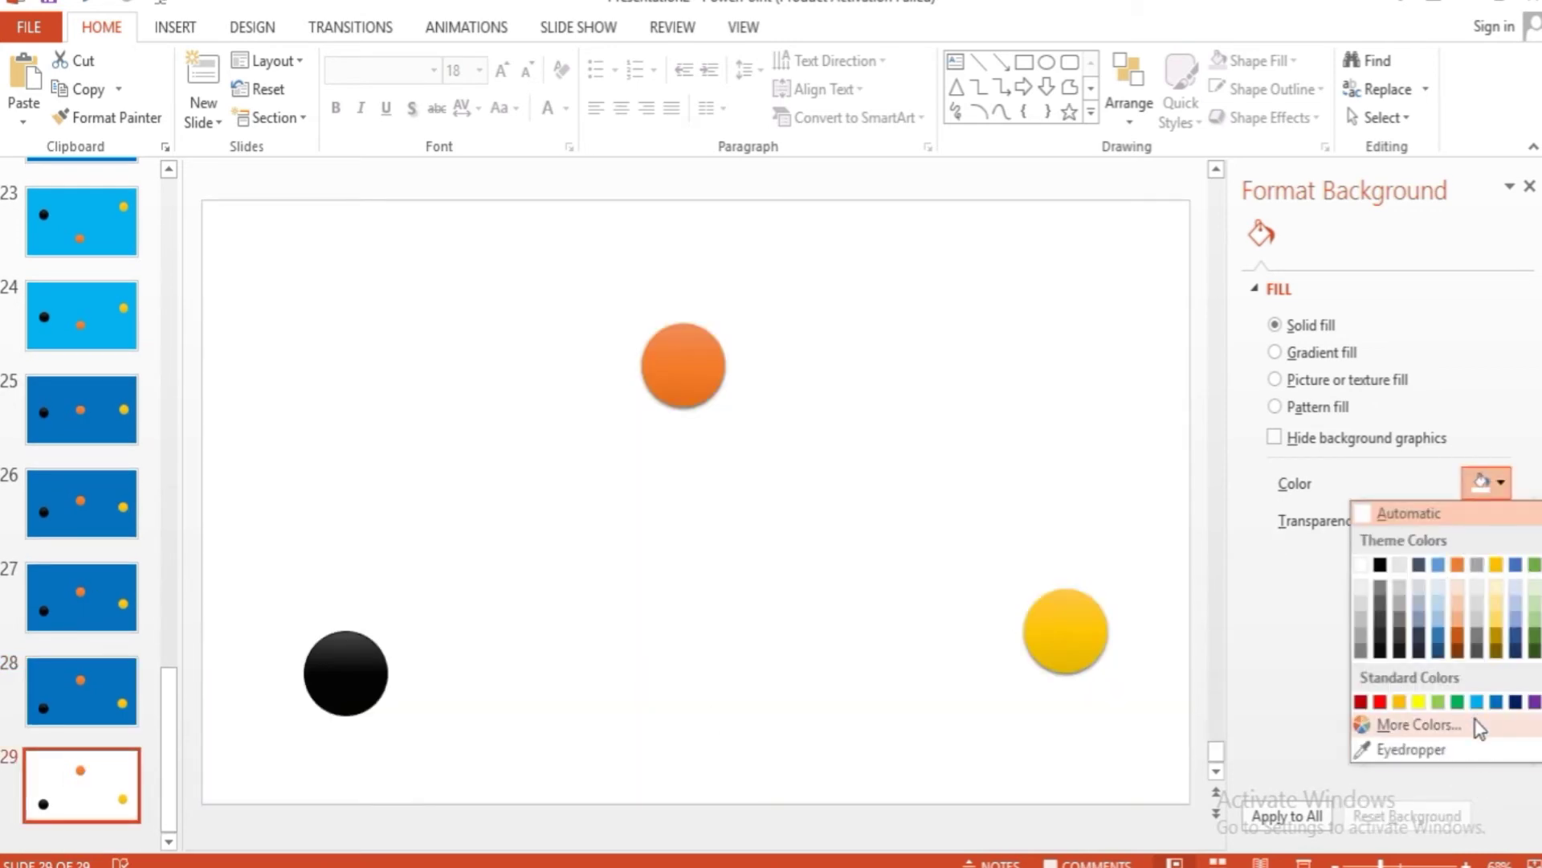
{"action": "left_click", "coordinate": [1471, 700]}
{"action": "scroll", "coordinate": [95, 370], "scroll_direction": "up", "scroll_amount": 2}
{"action": "scroll", "coordinate": [93, 366], "scroll_direction": "up", "scroll_amount": 2}
{"action": "scroll", "coordinate": [100, 354], "scroll_direction": "up", "scroll_amount": 3}
{"action": "scroll", "coordinate": [103, 355], "scroll_direction": "down", "scroll_amount": 2}
{"action": "scroll", "coordinate": [111, 402], "scroll_direction": "down", "scroll_amount": 4}
{"action": "scroll", "coordinate": [112, 447], "scroll_direction": "down", "scroll_amount": 1}
{"action": "scroll", "coordinate": [73, 514], "scroll_direction": "up", "scroll_amount": 1}
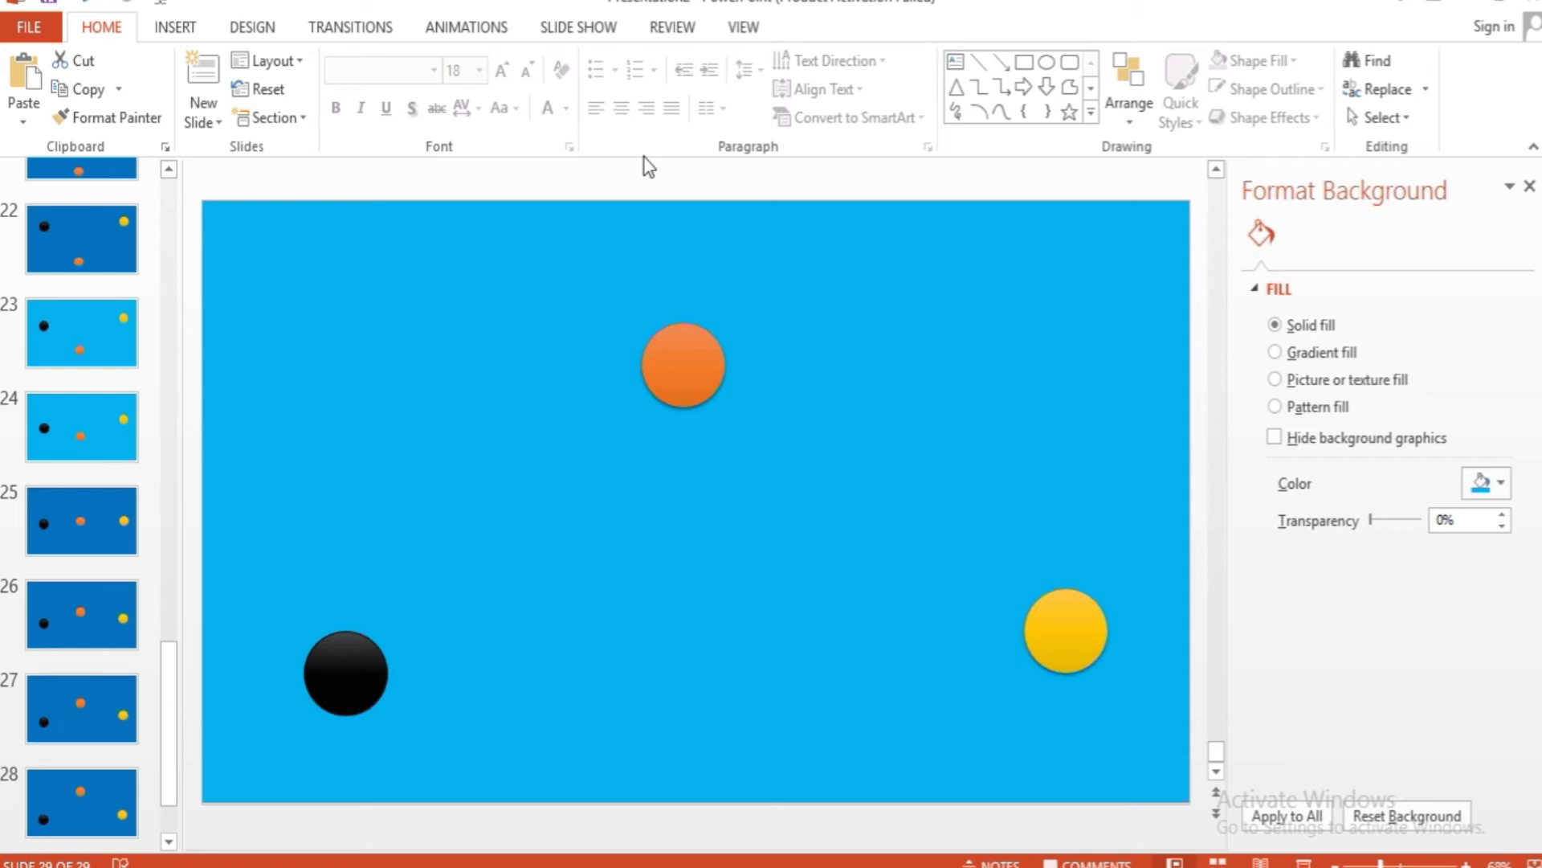
{"action": "scroll", "coordinate": [172, 407], "scroll_direction": "up", "scroll_amount": 1}
{"action": "scroll", "coordinate": [171, 406], "scroll_direction": "up", "scroll_amount": 3}
{"action": "scroll", "coordinate": [72, 516], "scroll_direction": "down", "scroll_amount": 2}
{"action": "scroll", "coordinate": [53, 693], "scroll_direction": "down", "scroll_amount": 2}
- Paste a white slide 30 and shift black and yellow down, orange up
{"action": "key", "text": "ctrl+v"}
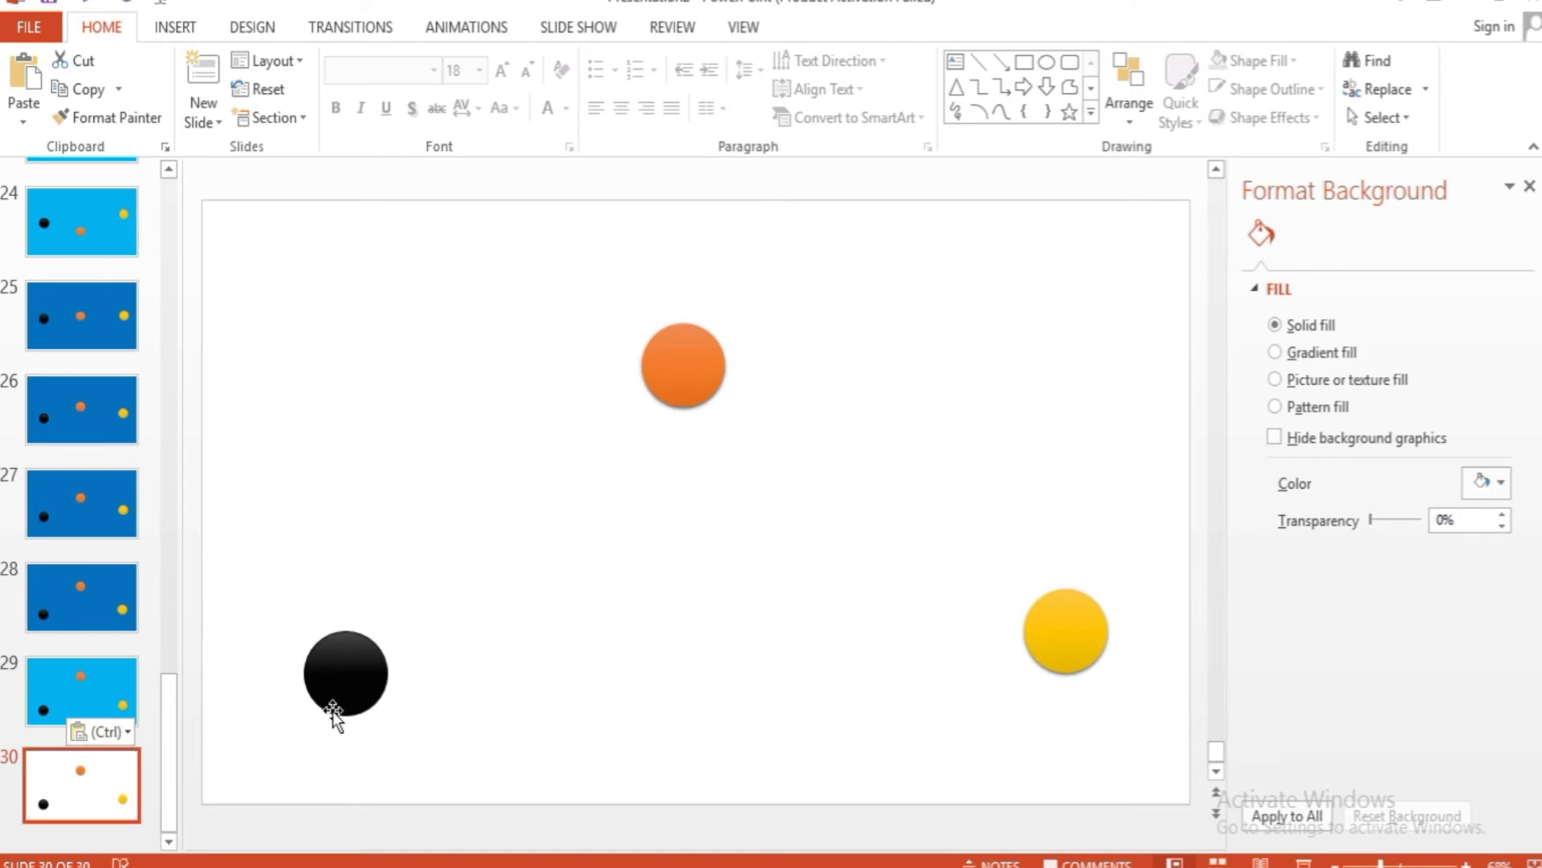
{"action": "left_click_drag", "start_coordinate": [333, 715], "coordinate": [330, 757]}
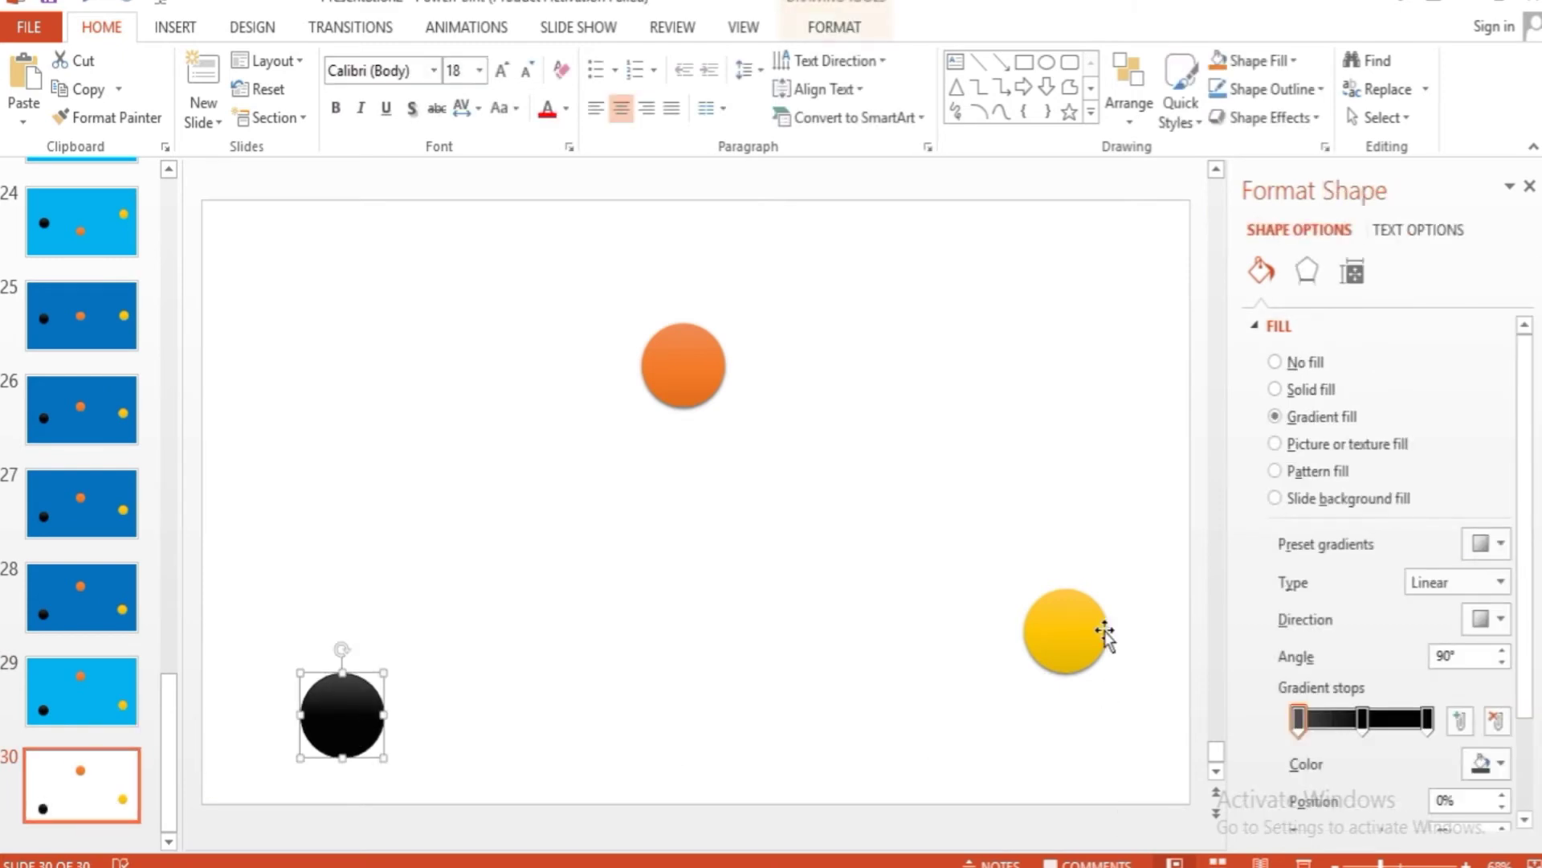
{"action": "left_click_drag", "start_coordinate": [1072, 636], "coordinate": [1071, 682]}
{"action": "left_click_drag", "start_coordinate": [664, 384], "coordinate": [664, 356]}
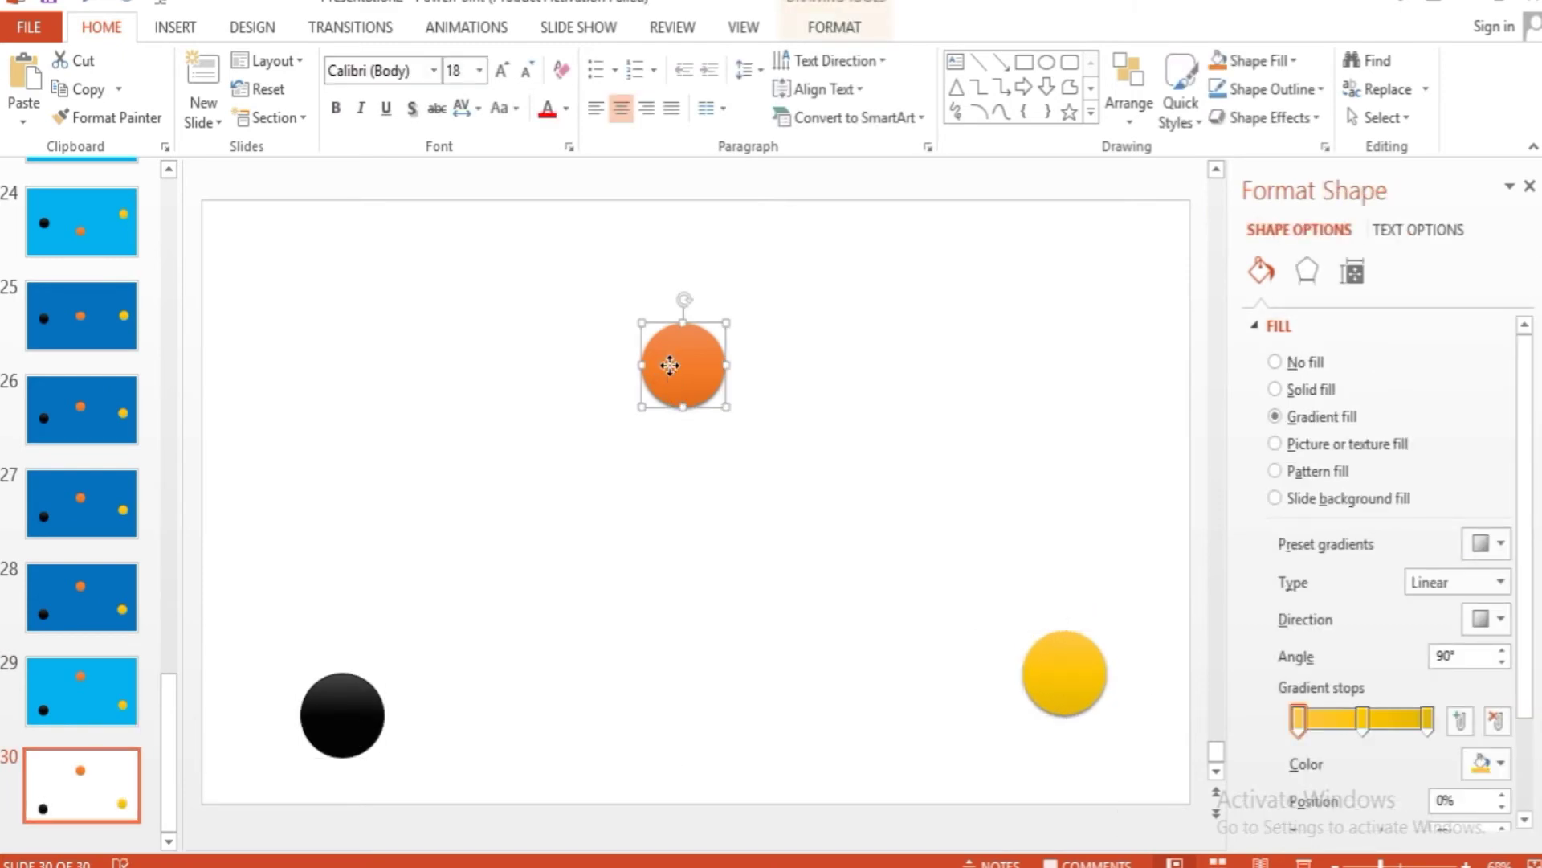
- Copy slide 30 as slide 31 and move the three circles to new positions
{"action": "key", "text": "ctrl+c"}
{"action": "key", "text": "ctrl+v"}
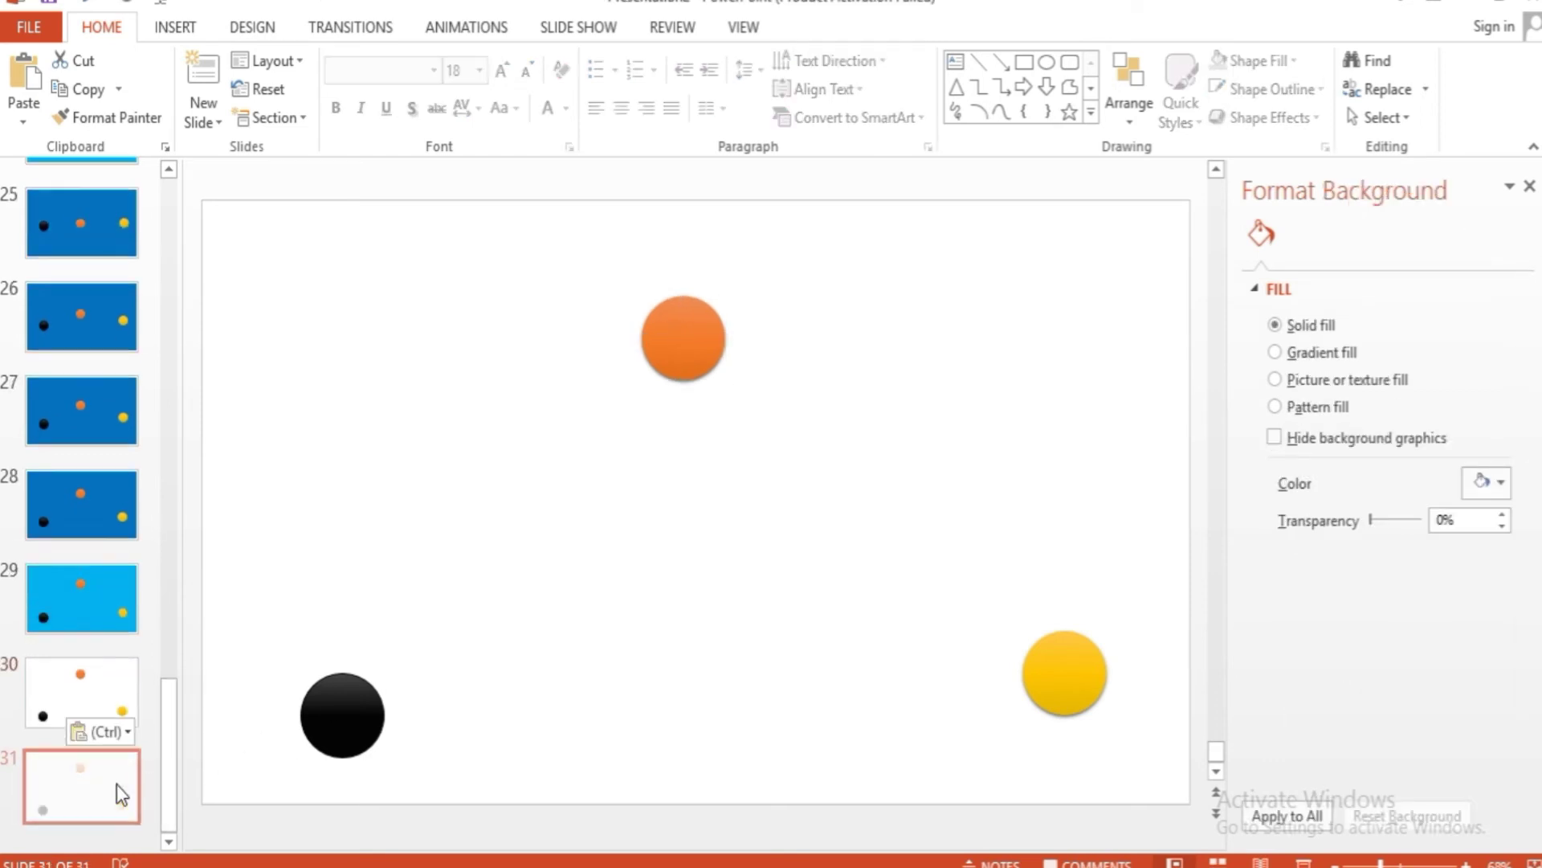
{"action": "left_click_drag", "start_coordinate": [343, 715], "coordinate": [344, 733]}
{"action": "left_click_drag", "start_coordinate": [1077, 679], "coordinate": [1080, 715]}
{"action": "left_click_drag", "start_coordinate": [683, 338], "coordinate": [683, 302]}
- Add slide 32, nudging black and yellow slightly down and orange slightly up
{"action": "key", "text": "ctrl+v"}
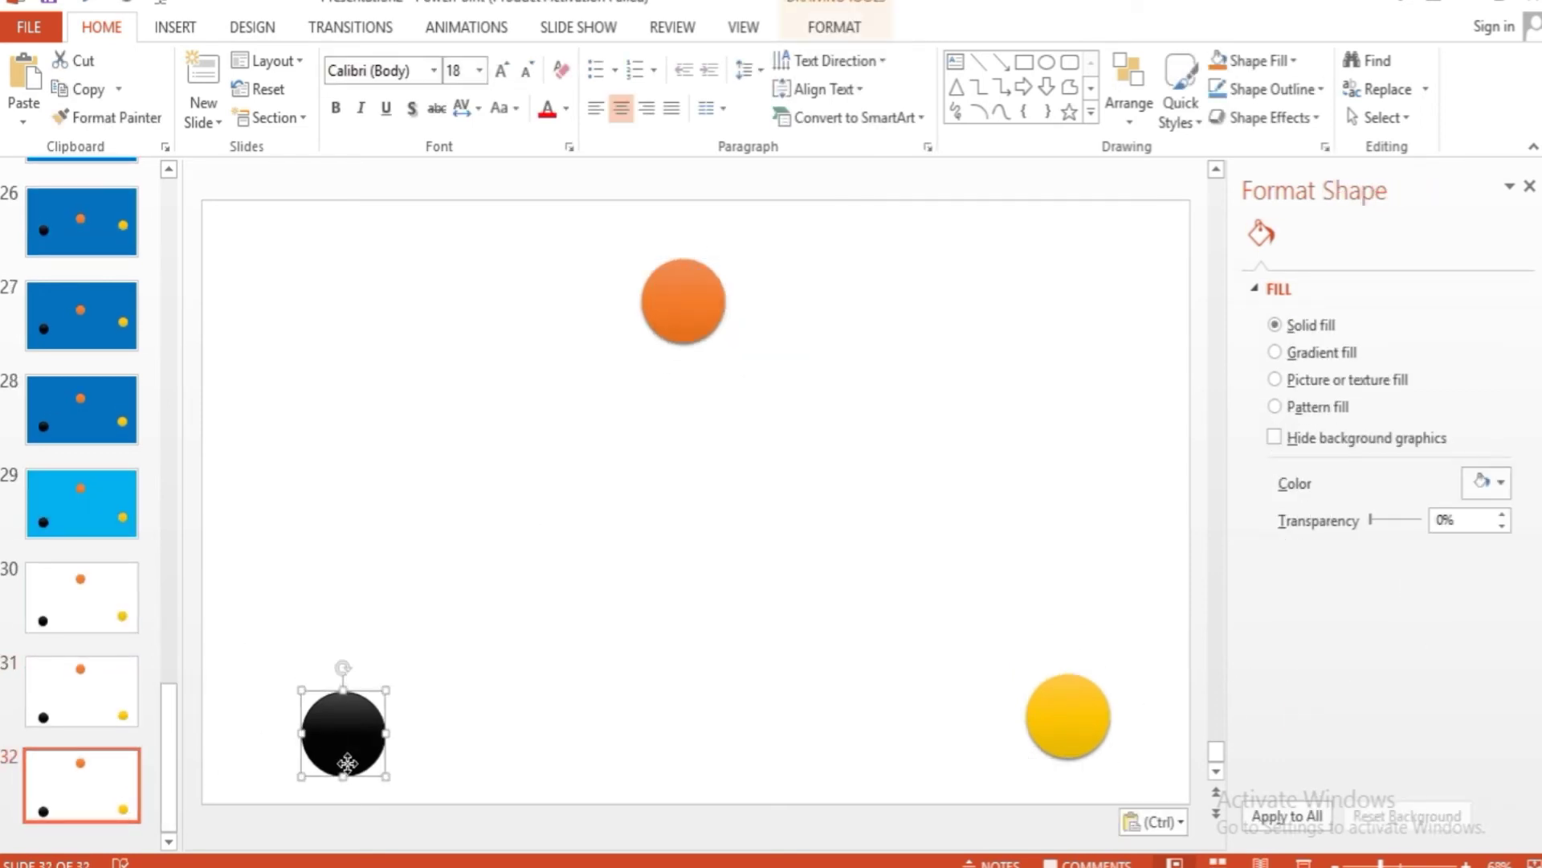
{"action": "left_click_drag", "start_coordinate": [344, 733], "coordinate": [344, 741]}
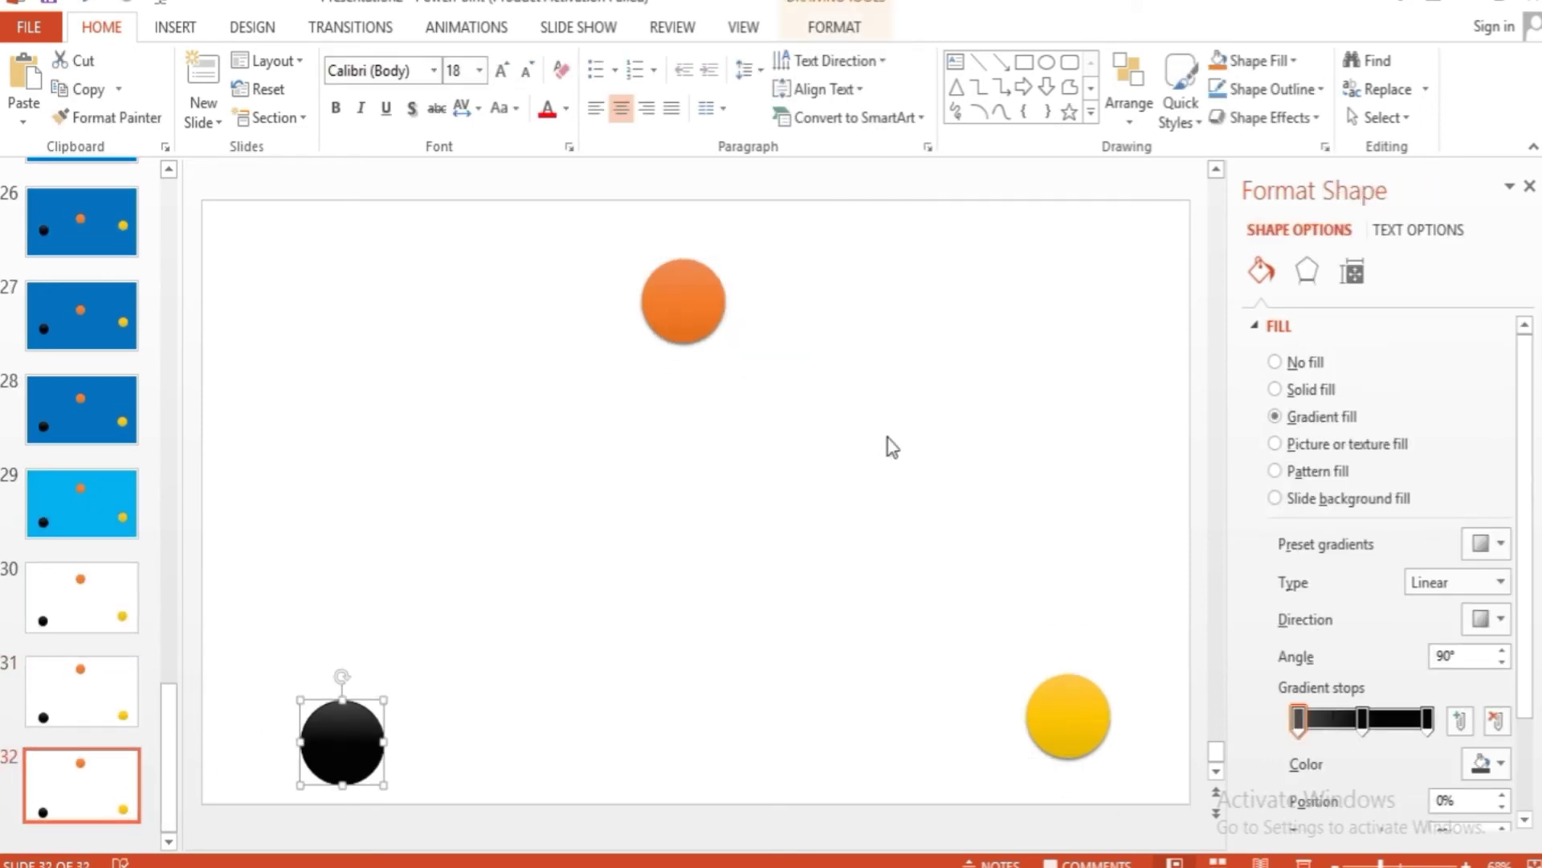
{"action": "left_click_drag", "start_coordinate": [693, 319], "coordinate": [691, 304]}
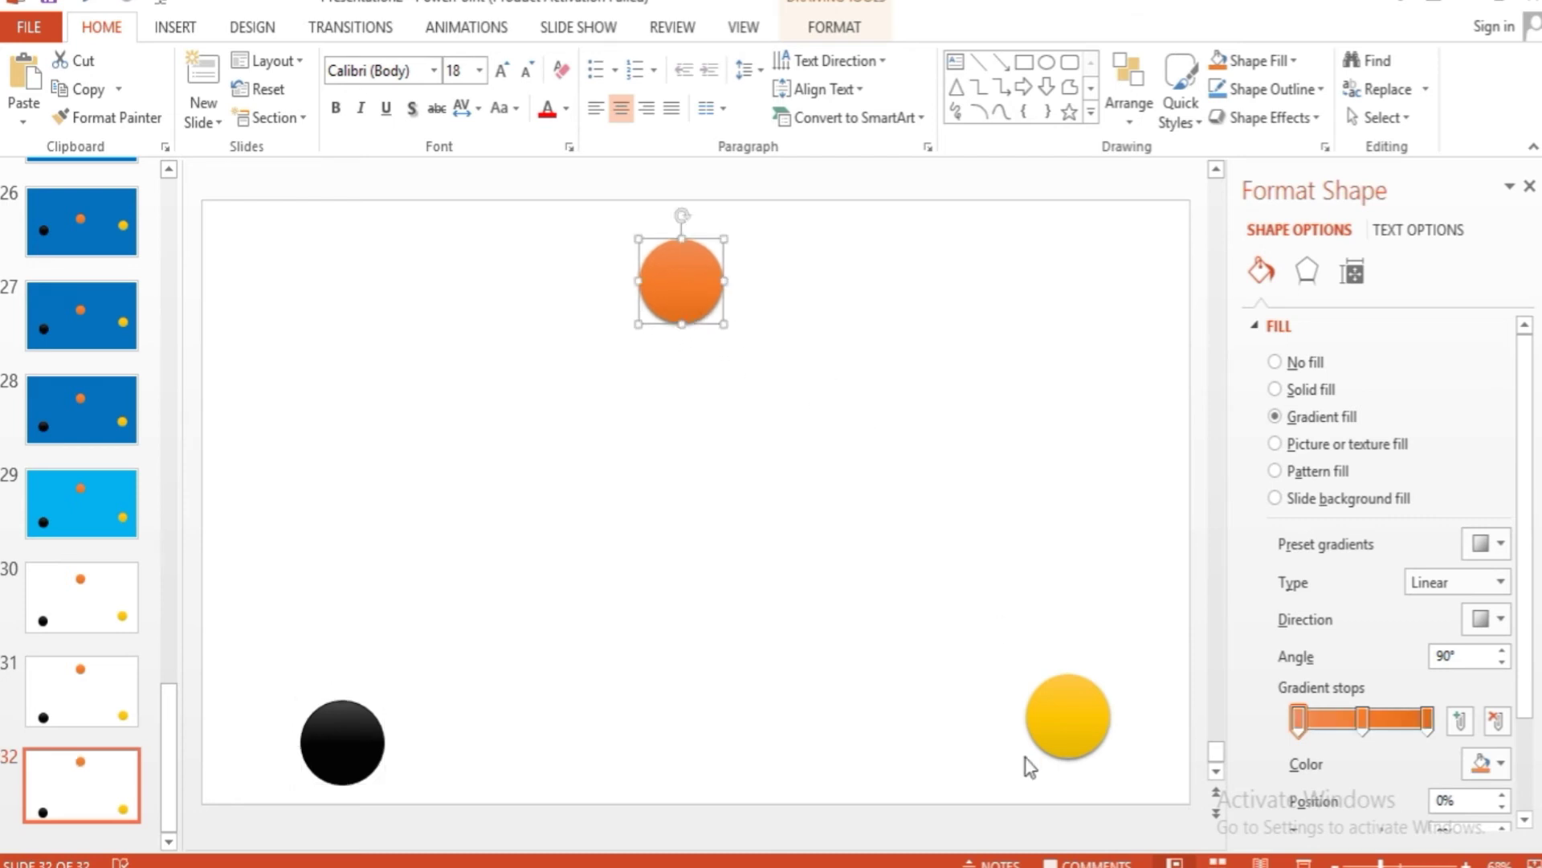
{"action": "left_click_drag", "start_coordinate": [1071, 726], "coordinate": [1067, 743]}
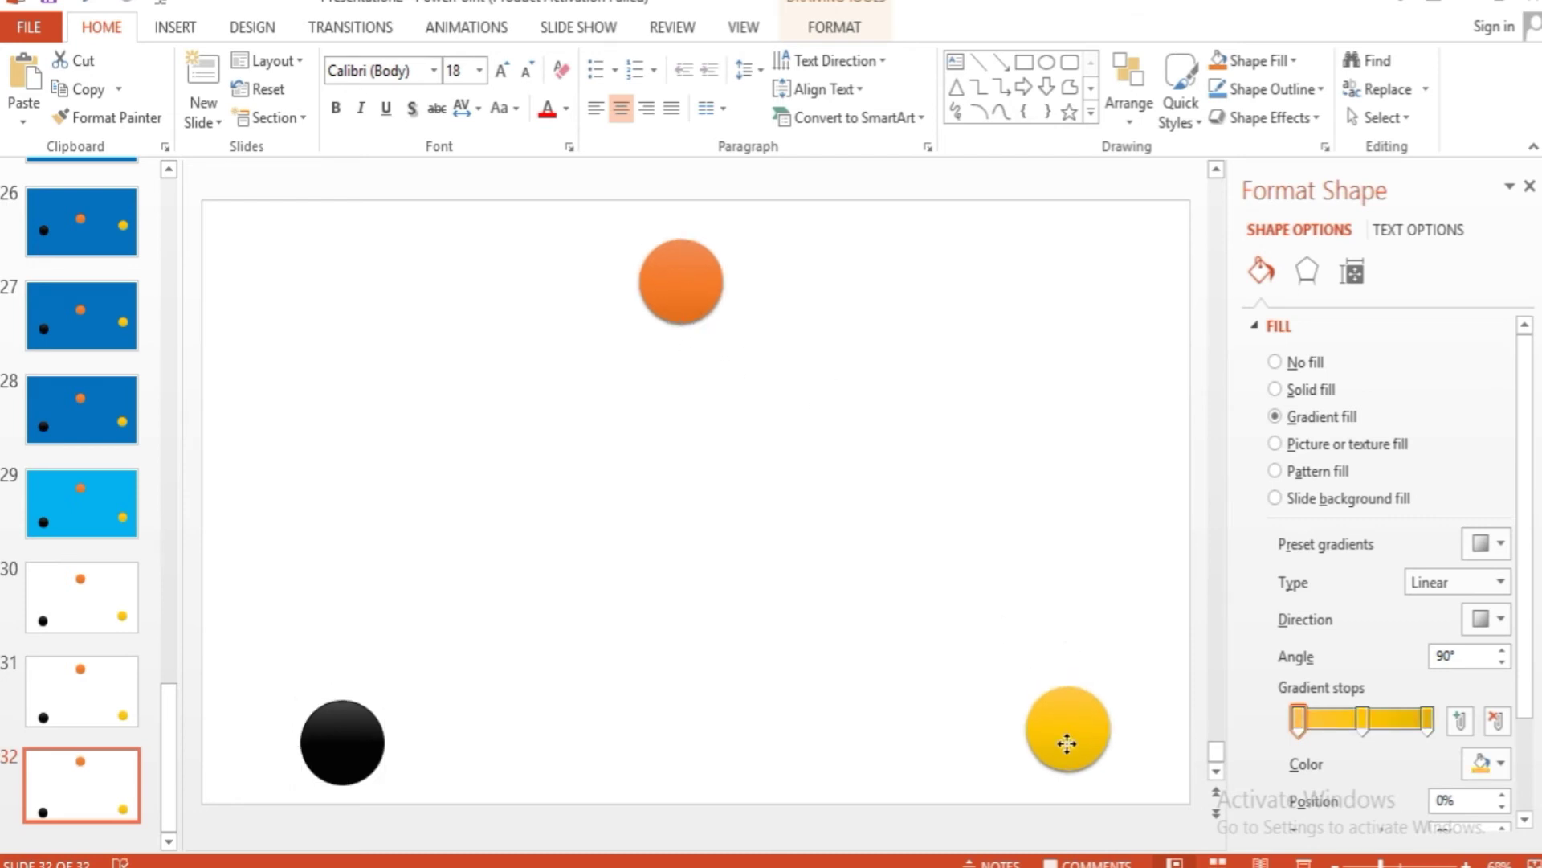
{"action": "left_click", "coordinate": [183, 779]}
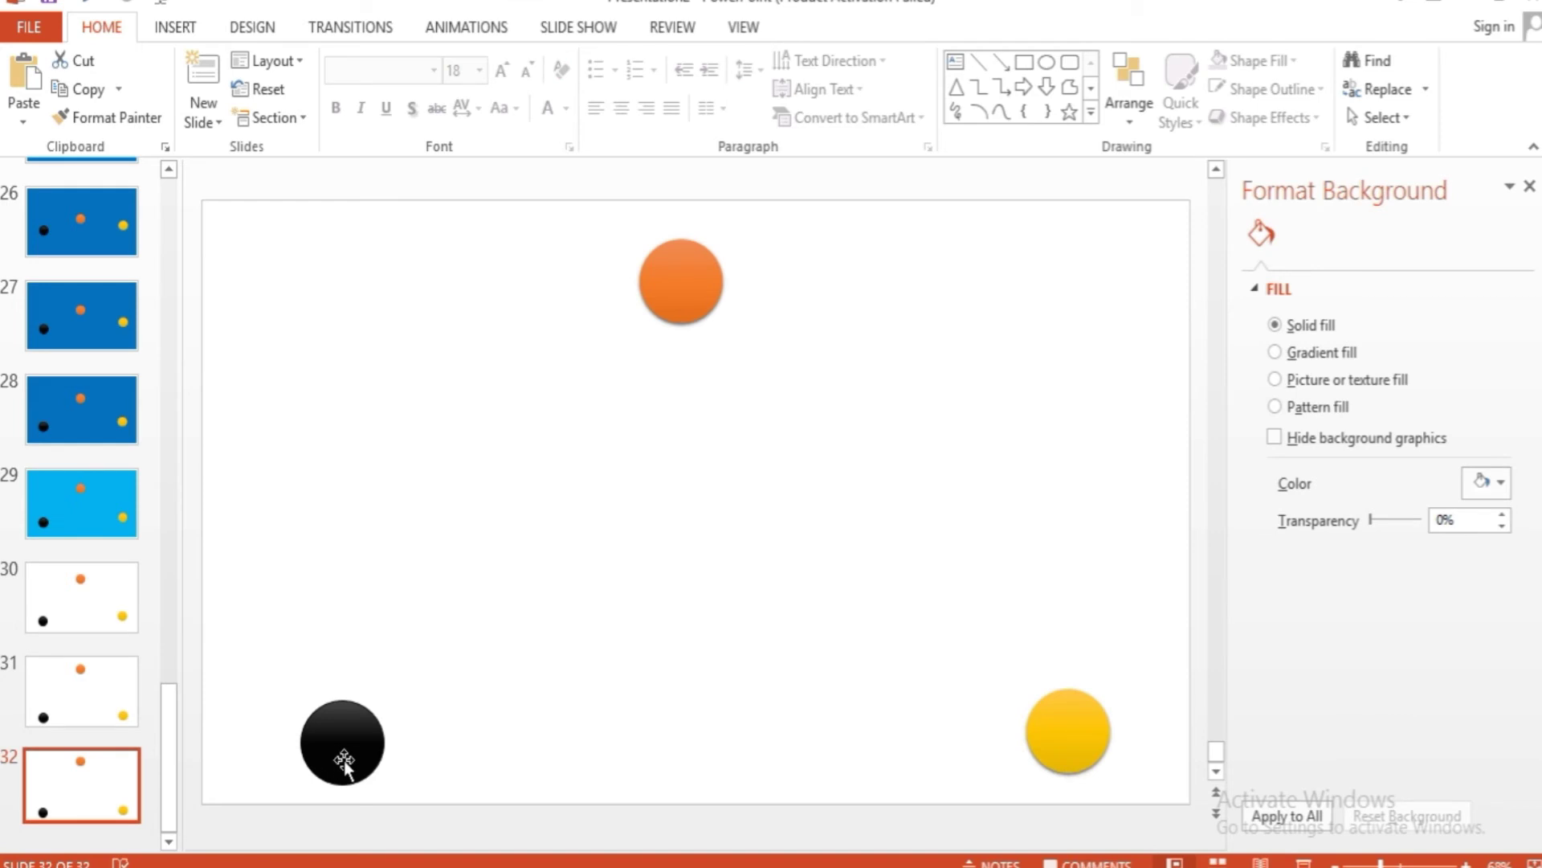
- Compare the circle positions on slides 31 and 32
{"action": "scroll", "coordinate": [65, 524], "scroll_direction": "up", "scroll_amount": 3}
{"action": "scroll", "coordinate": [74, 433], "scroll_direction": "up", "scroll_amount": 4}
{"action": "scroll", "coordinate": [72, 401], "scroll_direction": "up", "scroll_amount": 4}
{"action": "scroll", "coordinate": [70, 377], "scroll_direction": "up", "scroll_amount": 5}
{"action": "scroll", "coordinate": [70, 378], "scroll_direction": "up", "scroll_amount": 3}
{"action": "scroll", "coordinate": [70, 377], "scroll_direction": "up", "scroll_amount": 4}
{"action": "scroll", "coordinate": [70, 378], "scroll_direction": "up", "scroll_amount": 3}
{"action": "scroll", "coordinate": [69, 377], "scroll_direction": "up", "scroll_amount": 2}
{"action": "left_click", "coordinate": [181, 470]}
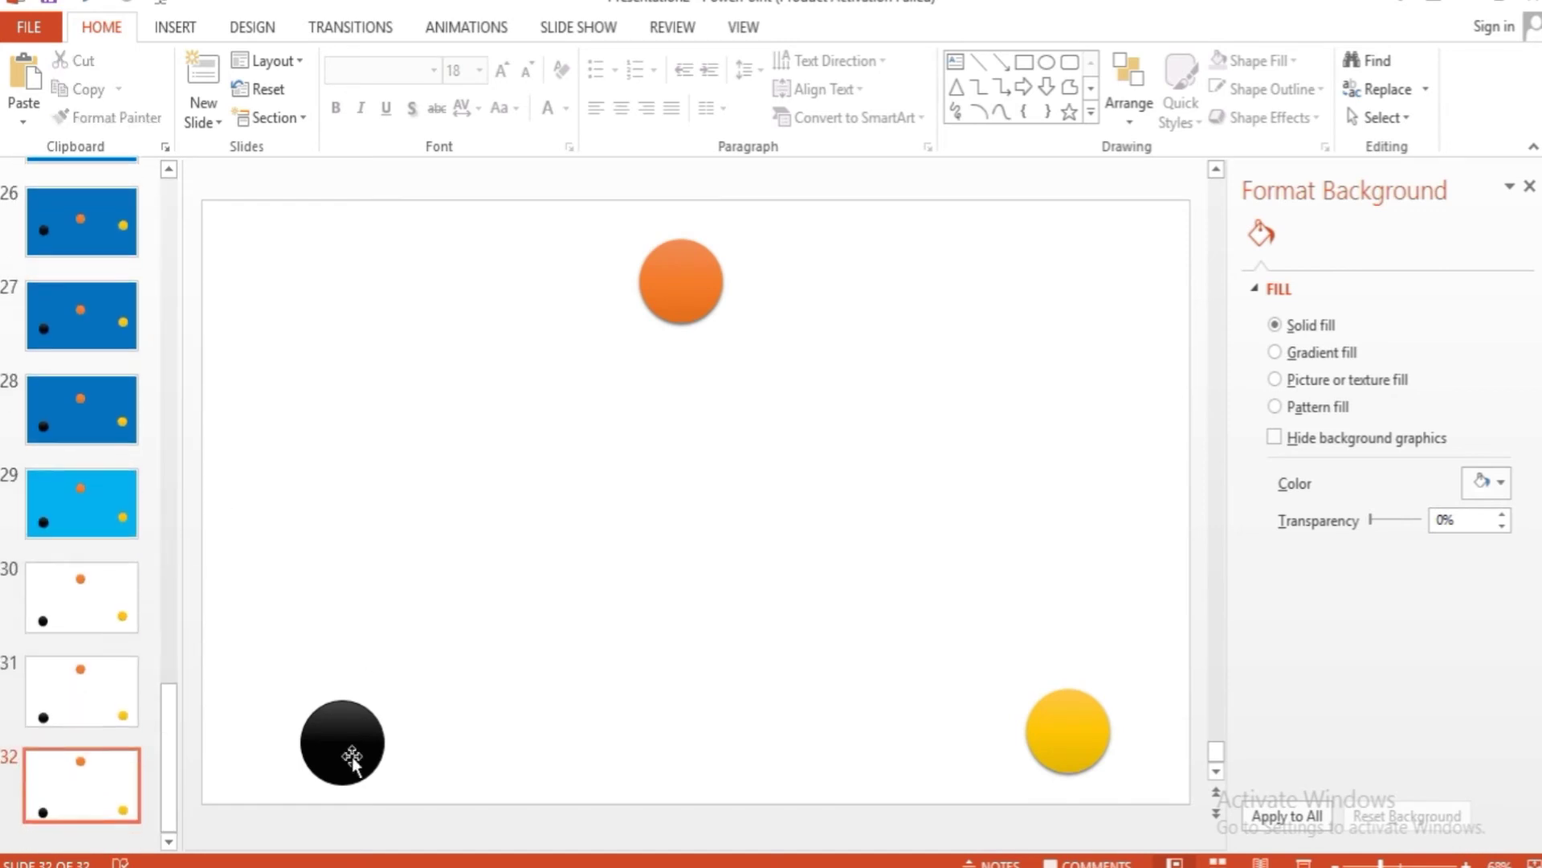
{"action": "left_click", "coordinate": [94, 704]}
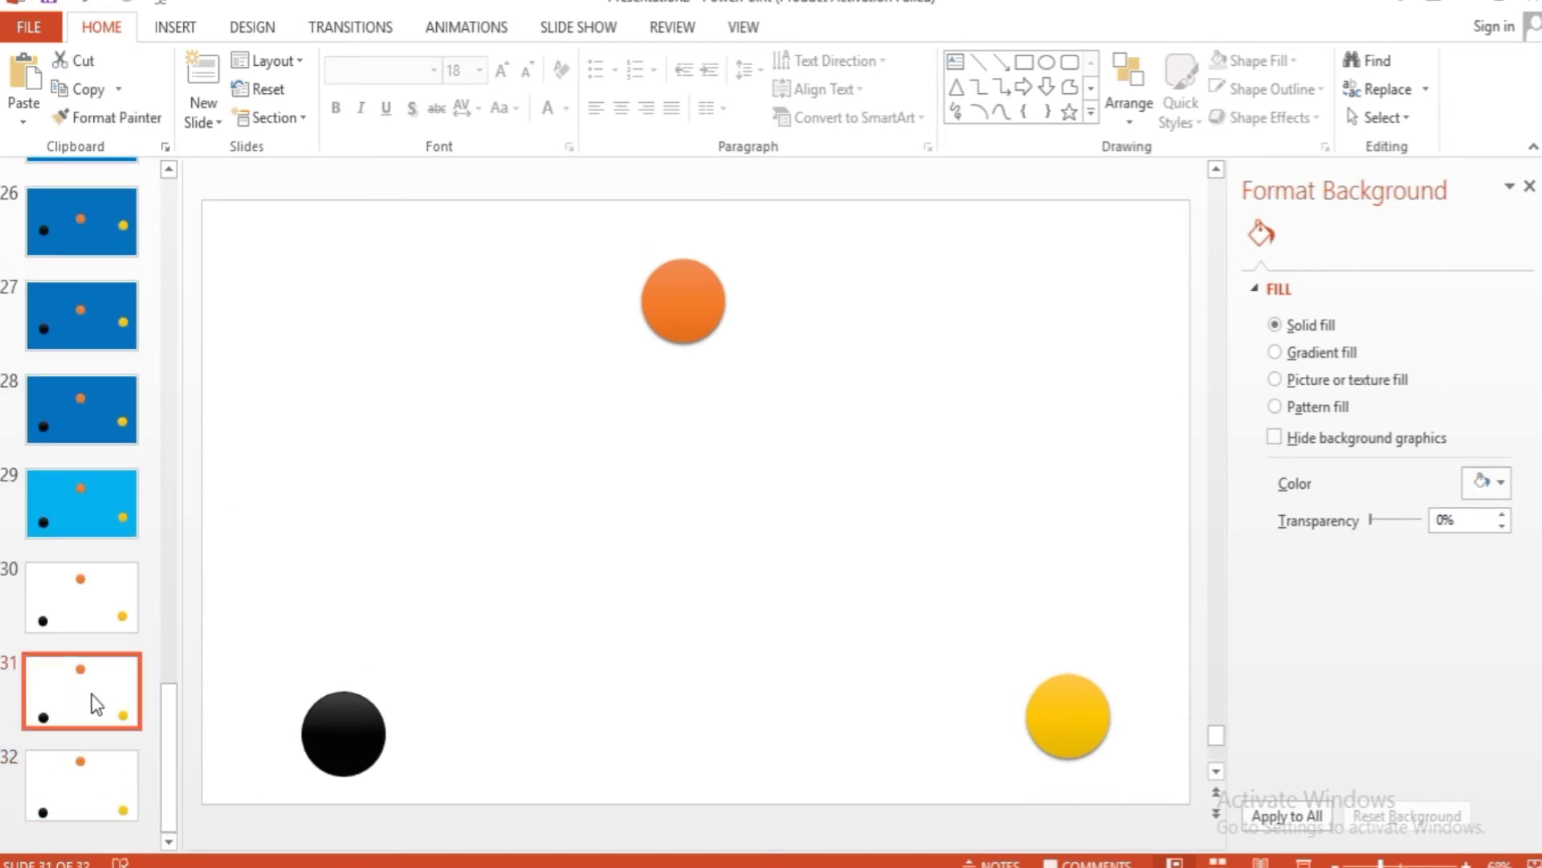
{"action": "left_click", "coordinate": [117, 753]}
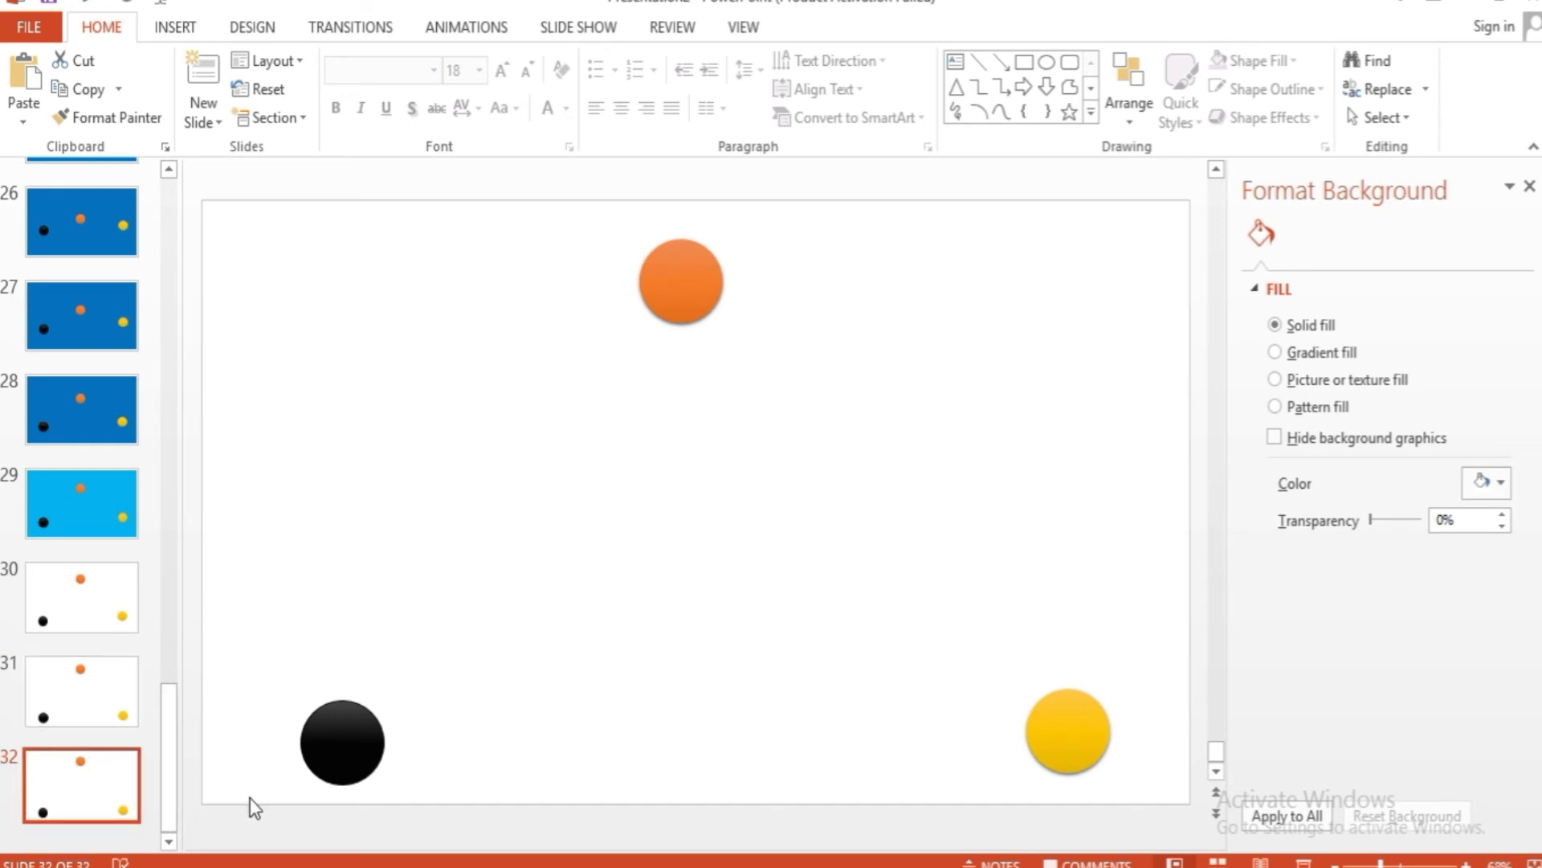
- Duplicate slide 32 as slide 33, lowering black and yellow and nudging orange higher
{"action": "key", "text": "ctrl+v"}
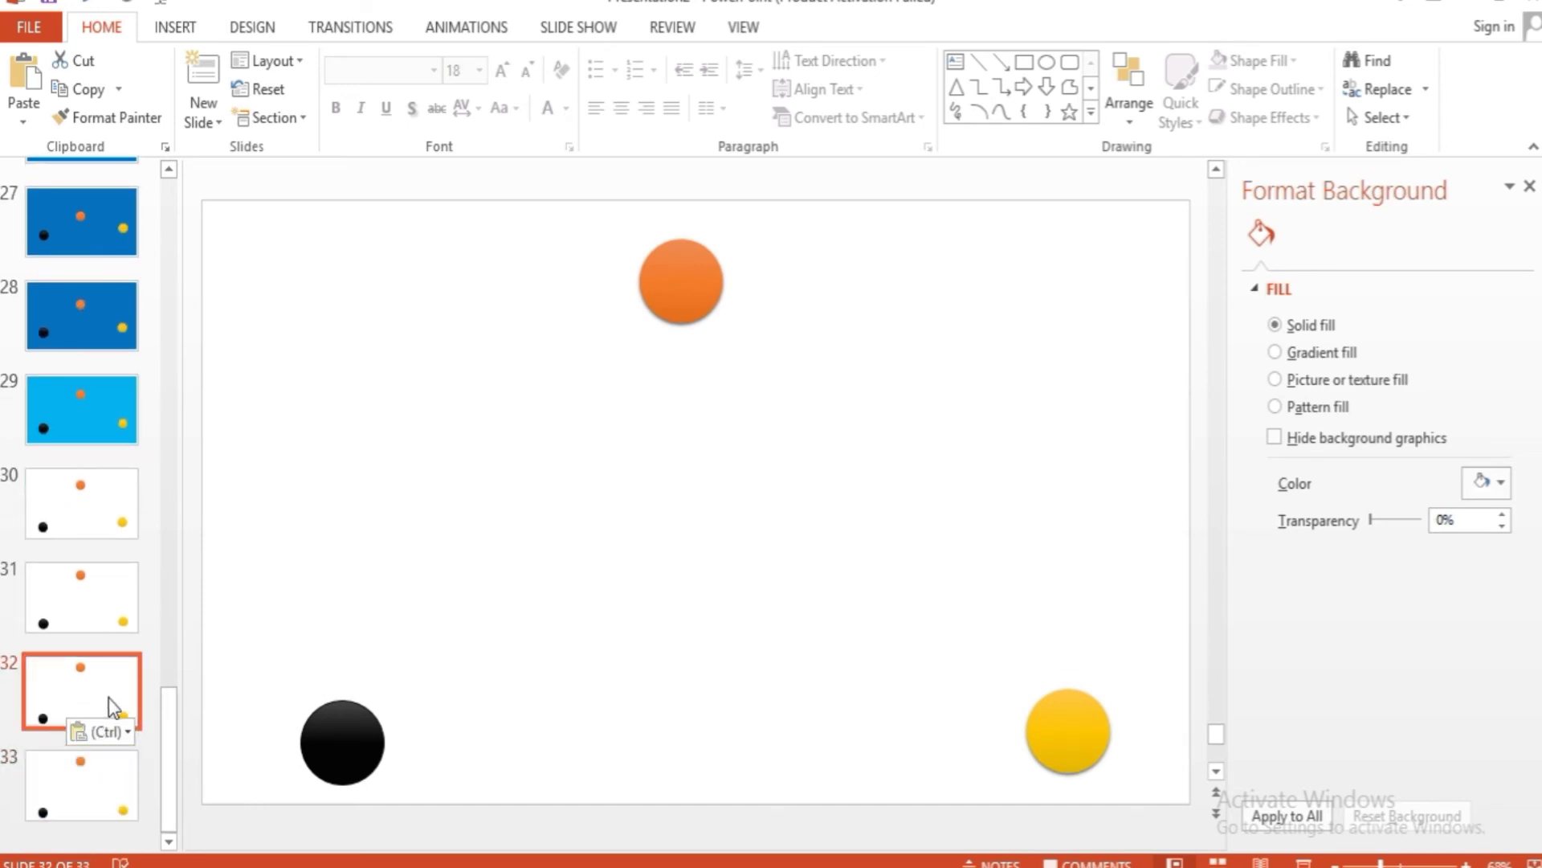
{"action": "key", "text": "Down"}
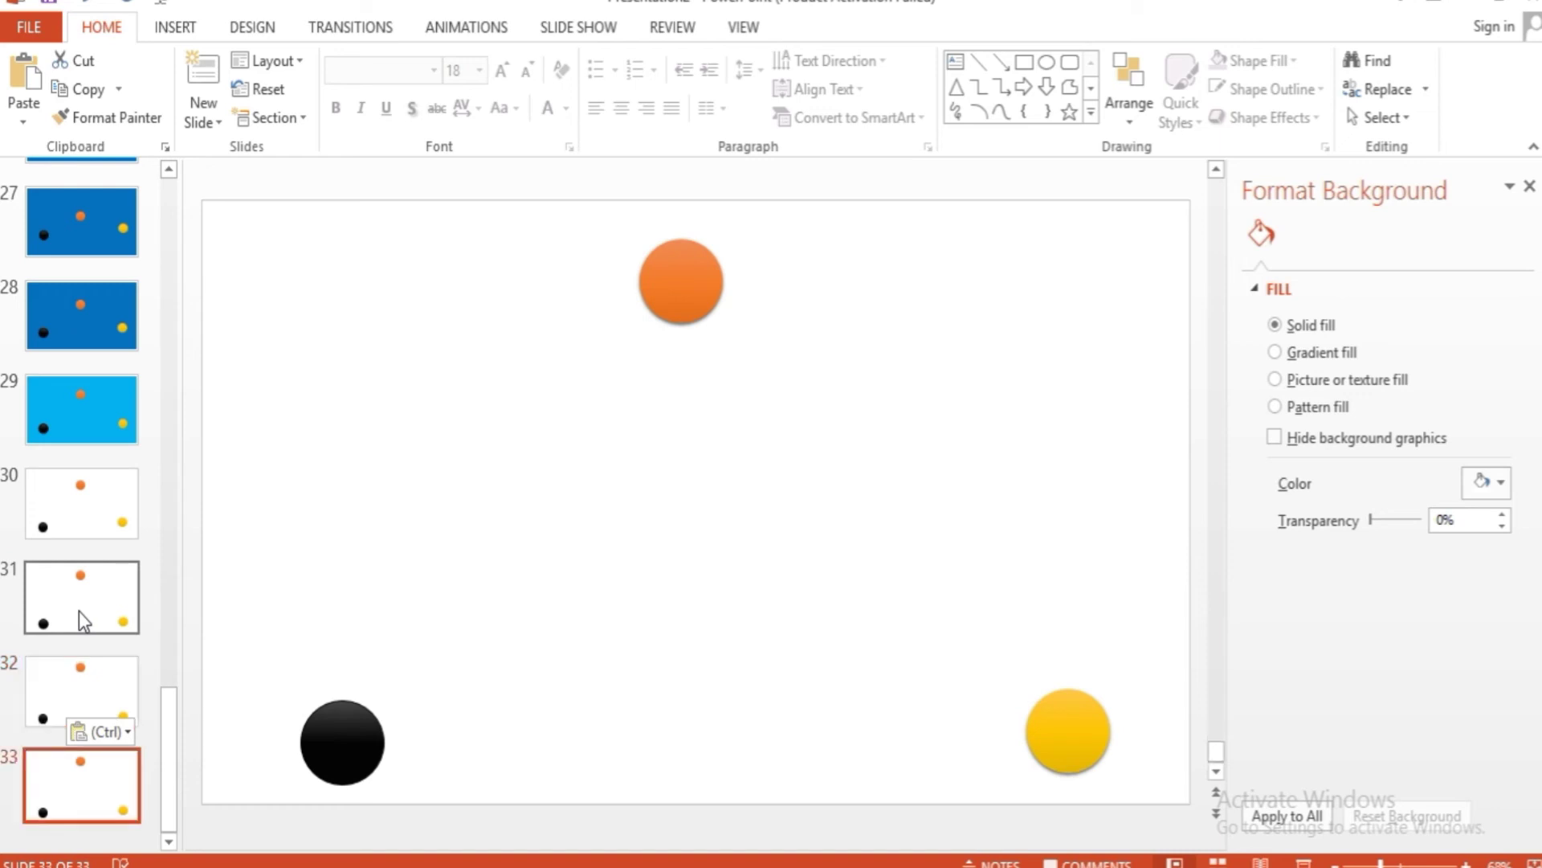
{"action": "left_click", "coordinate": [344, 741]}
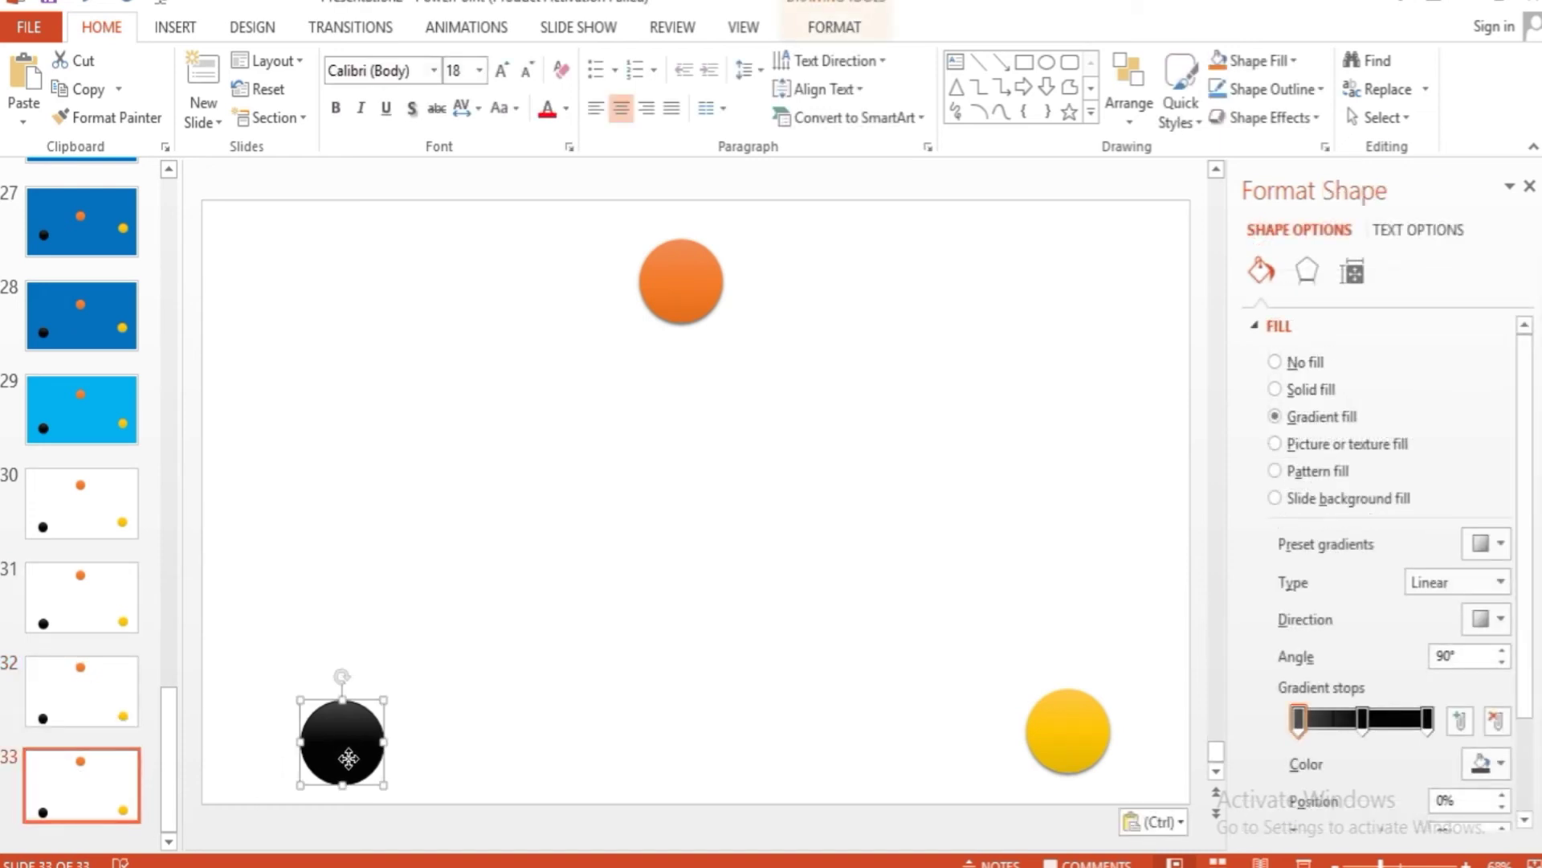
{"action": "left_click_drag", "start_coordinate": [349, 758], "coordinate": [338, 792]}
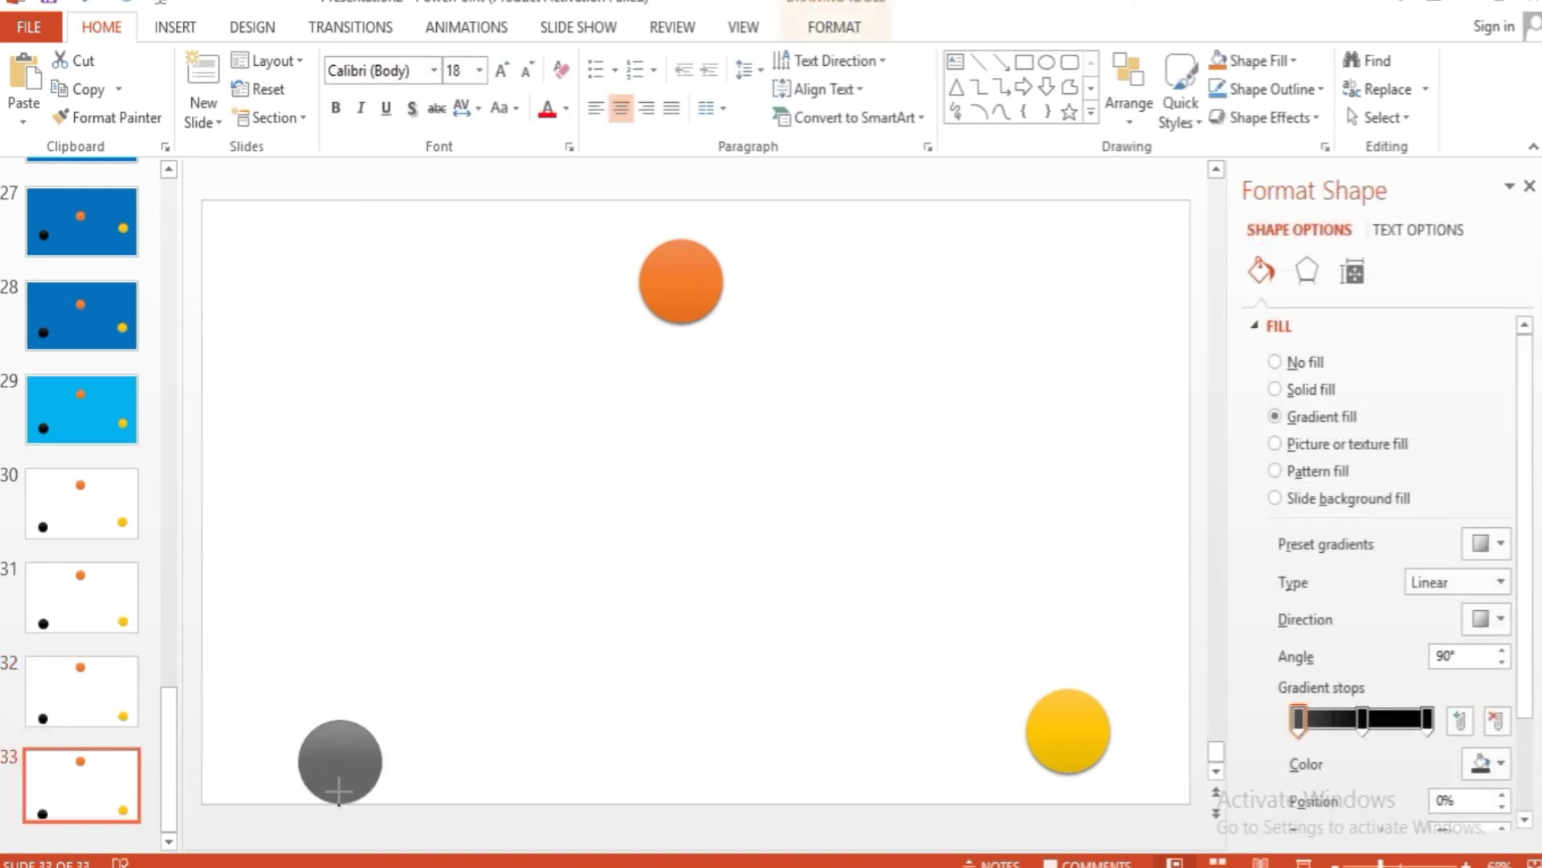
{"action": "left_click_drag", "start_coordinate": [339, 791], "coordinate": [342, 780]}
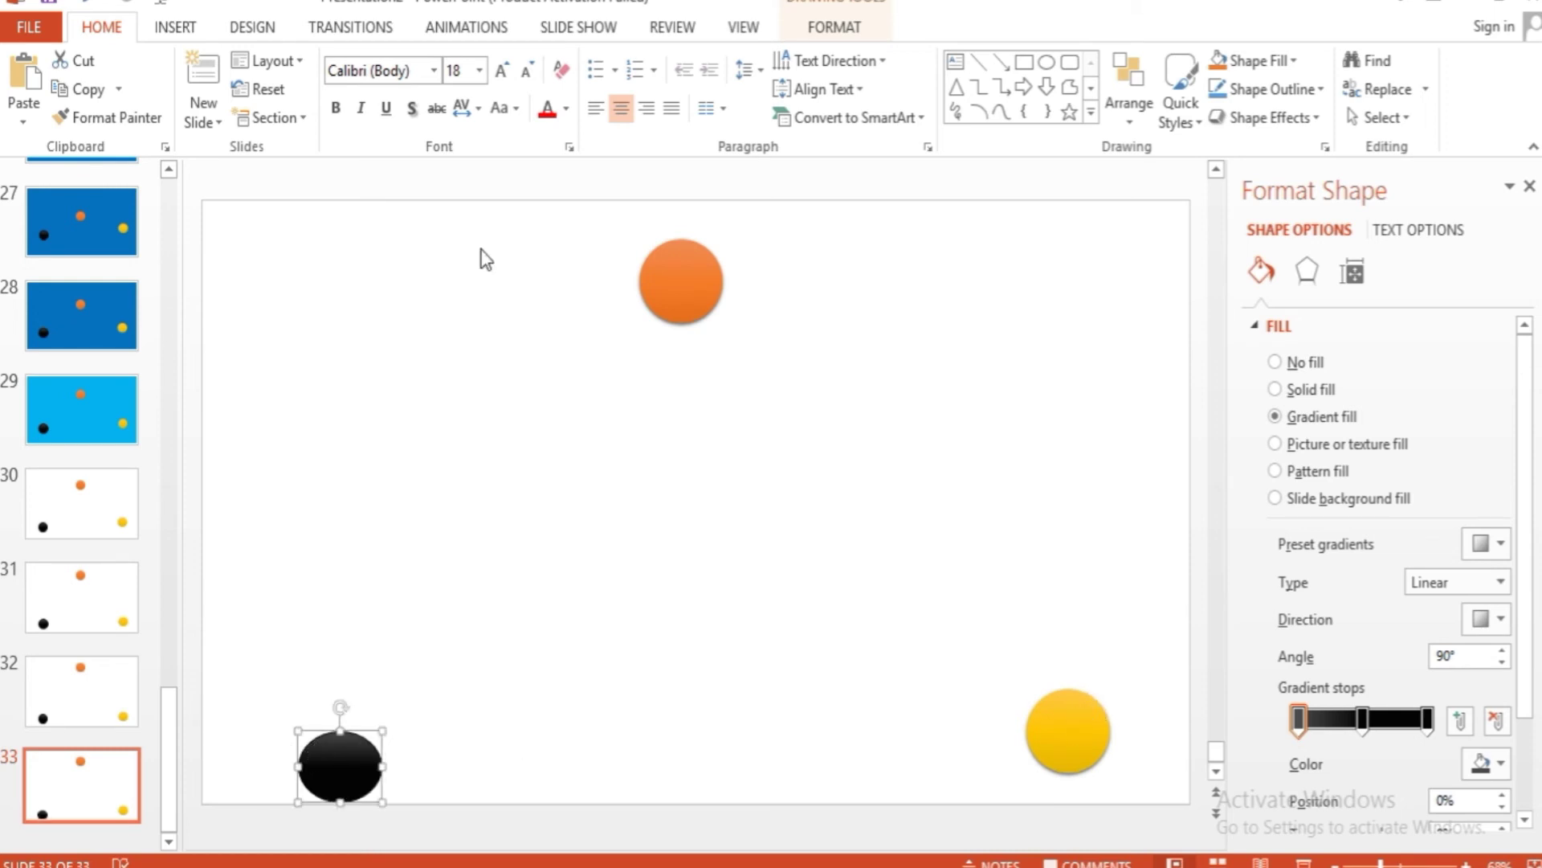
{"action": "left_click", "coordinate": [1047, 757]}
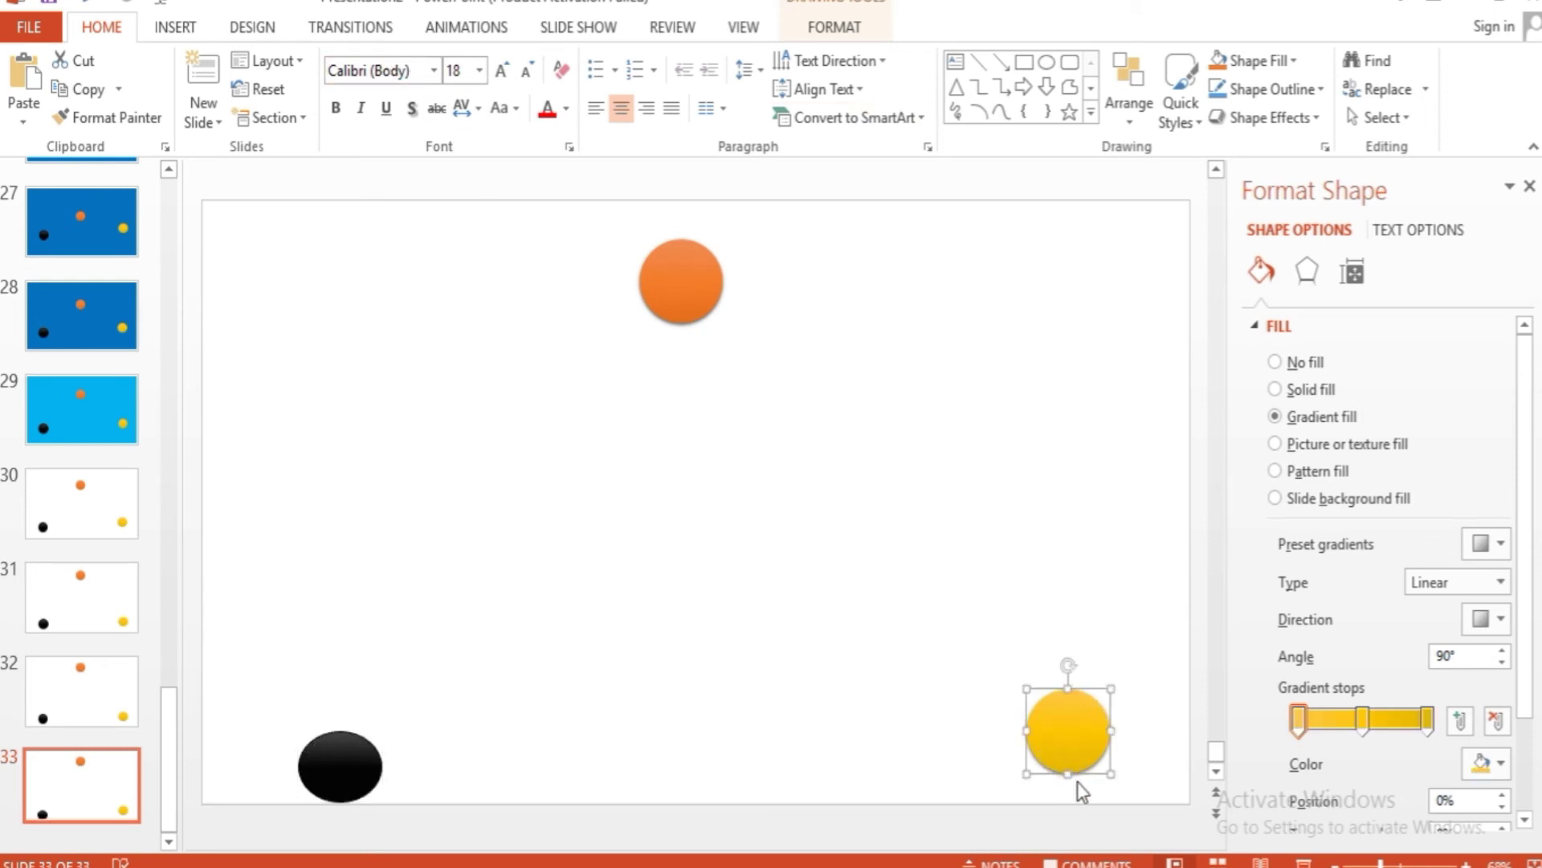
{"action": "left_click_drag", "start_coordinate": [1067, 733], "coordinate": [1067, 756]}
{"action": "key", "text": "Tab"}
{"action": "key", "text": "Up"}
{"action": "key", "text": "Up"}
- Copy slide 33 as slide 34 and move the black and yellow circles slightly down
{"action": "left_click", "coordinate": [80, 783]}
{"action": "key", "text": "ctrl+c"}
{"action": "key", "text": "ctrl+v"}
{"action": "left_click", "coordinate": [335, 733]}
{"action": "left_click_drag", "start_coordinate": [336, 733], "coordinate": [336, 739]}
{"action": "left_click_drag", "start_coordinate": [1072, 746], "coordinate": [1072, 757]}
{"action": "left_click", "coordinate": [363, 771]}
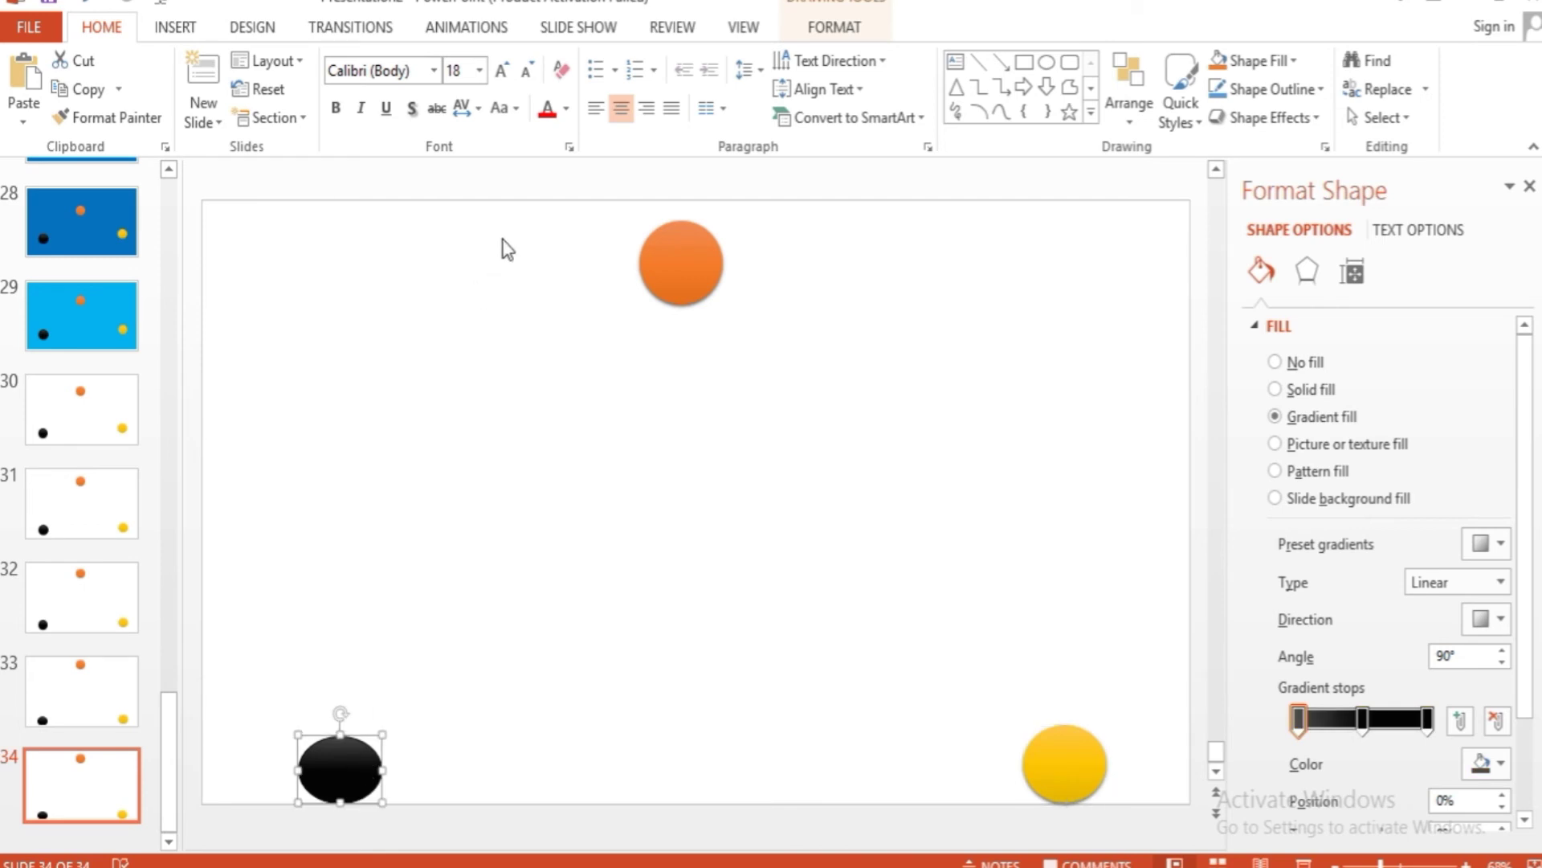
- Apply shape styles so slide 34's left circle is yellow and right circle black
{"action": "left_click", "coordinate": [827, 29]}
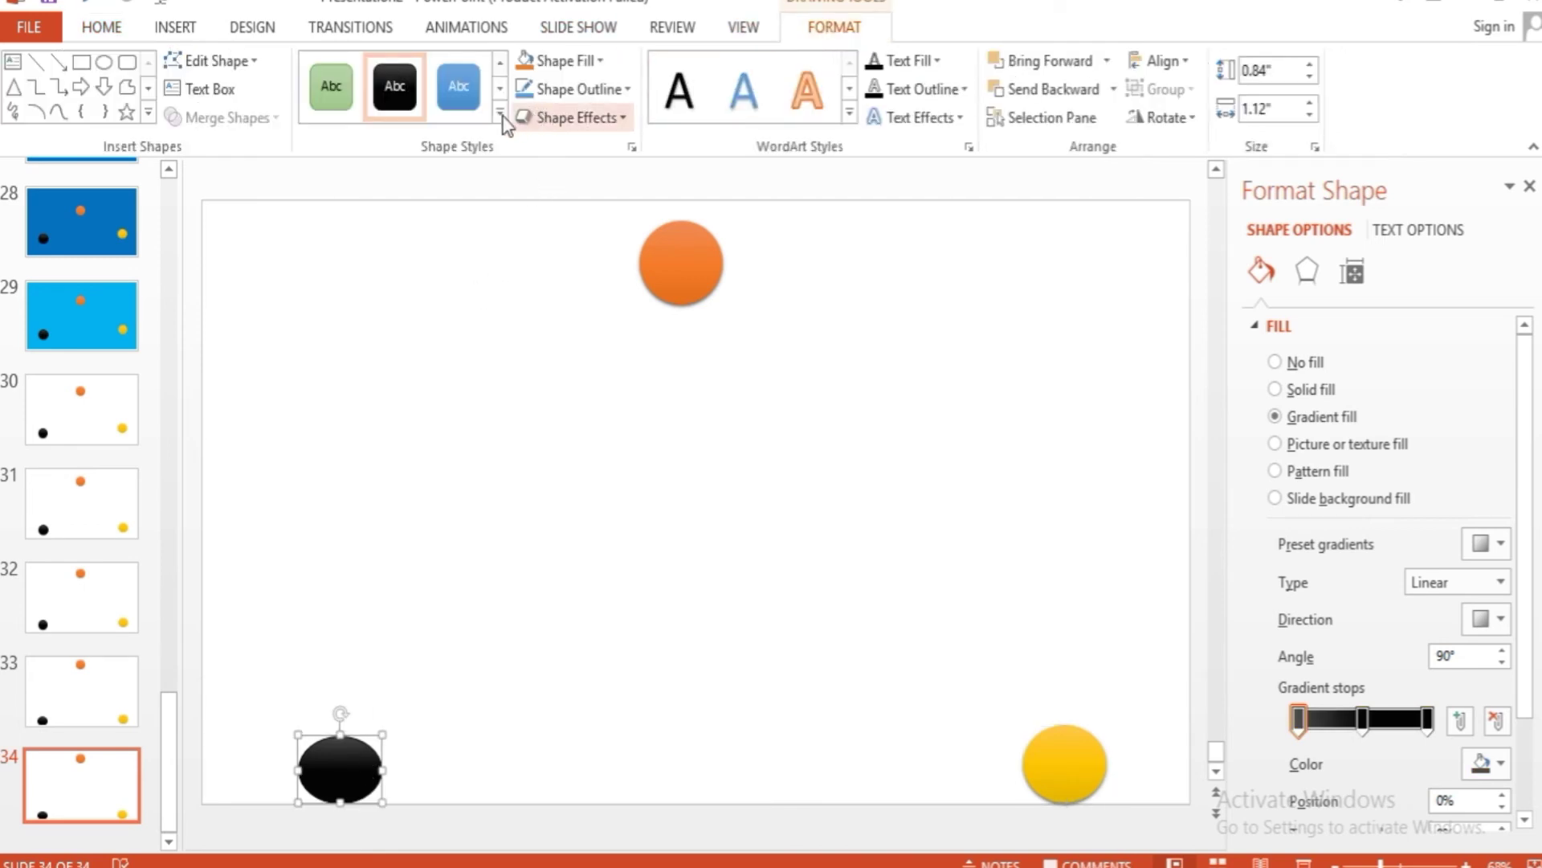
{"action": "left_click", "coordinate": [515, 120]}
{"action": "left_click", "coordinate": [569, 462]}
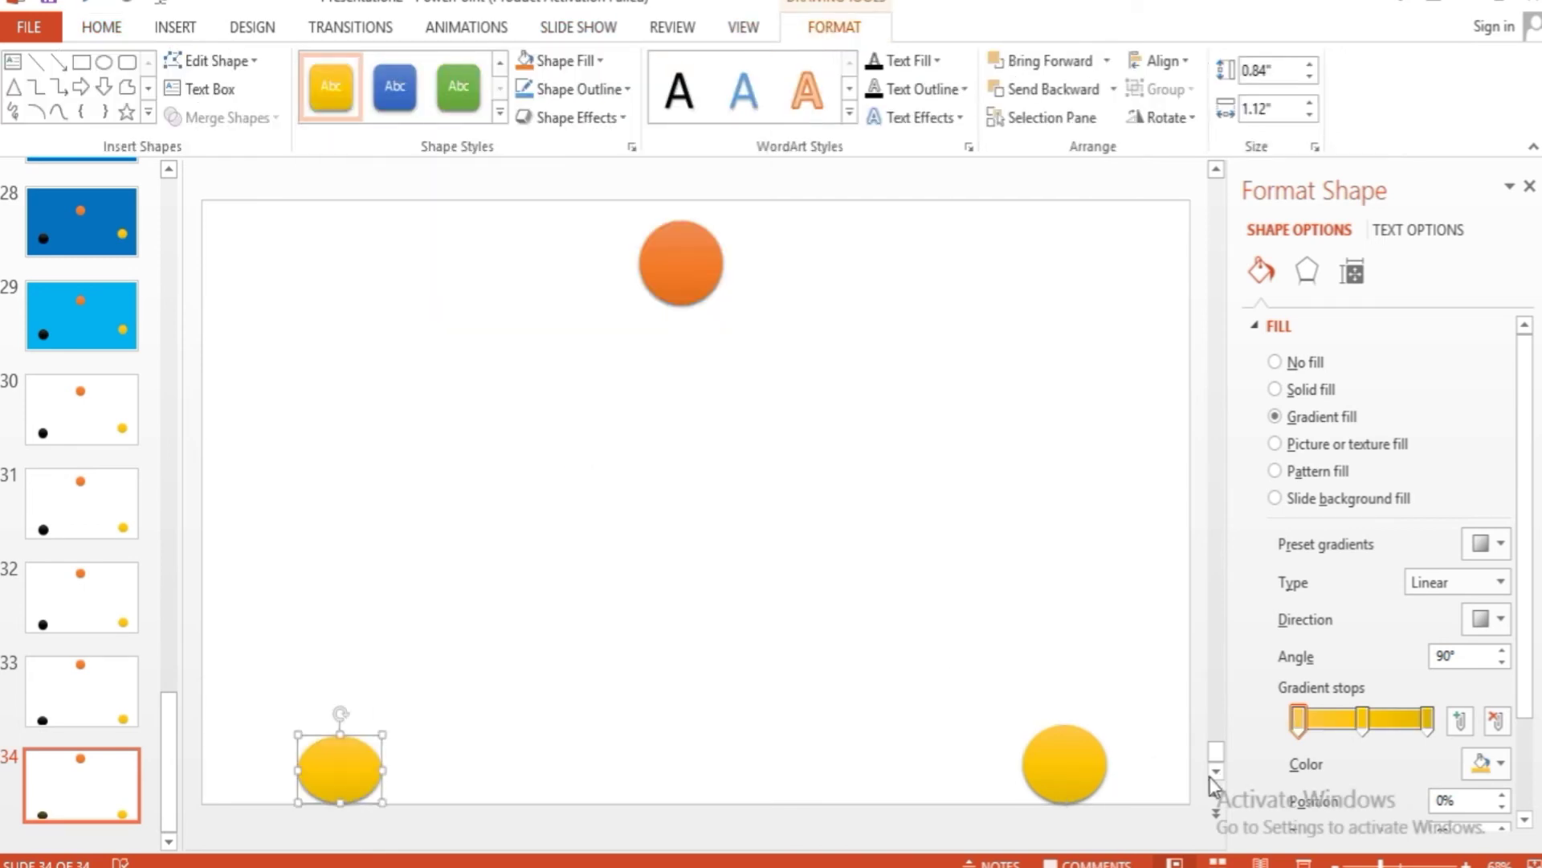
{"action": "left_click", "coordinate": [1053, 767]}
{"action": "left_click", "coordinate": [499, 113]}
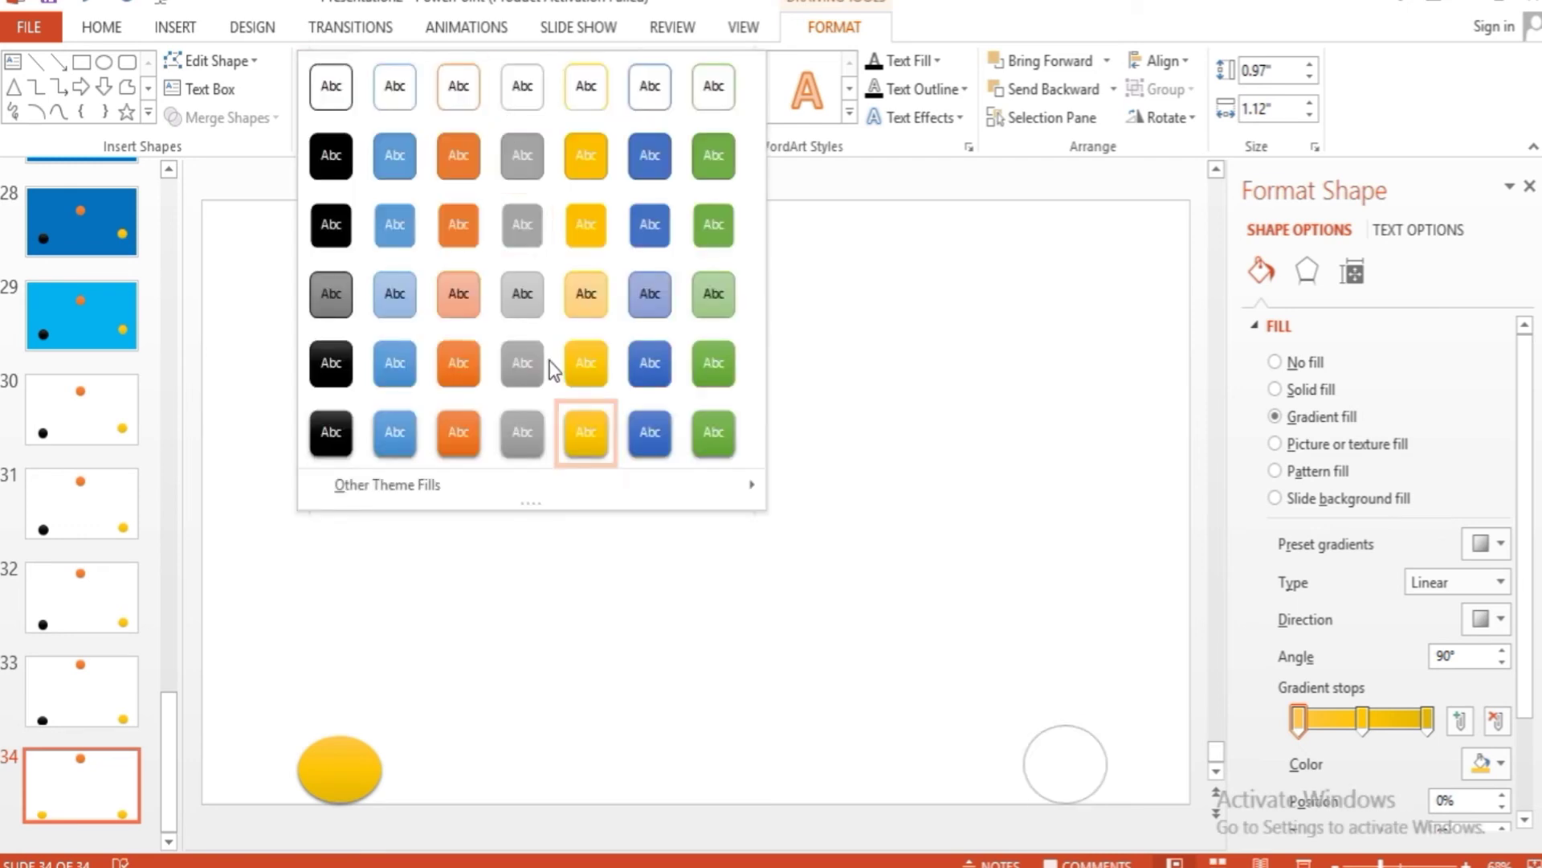
{"action": "left_click", "coordinate": [330, 432]}
{"action": "left_click", "coordinate": [86, 795]}
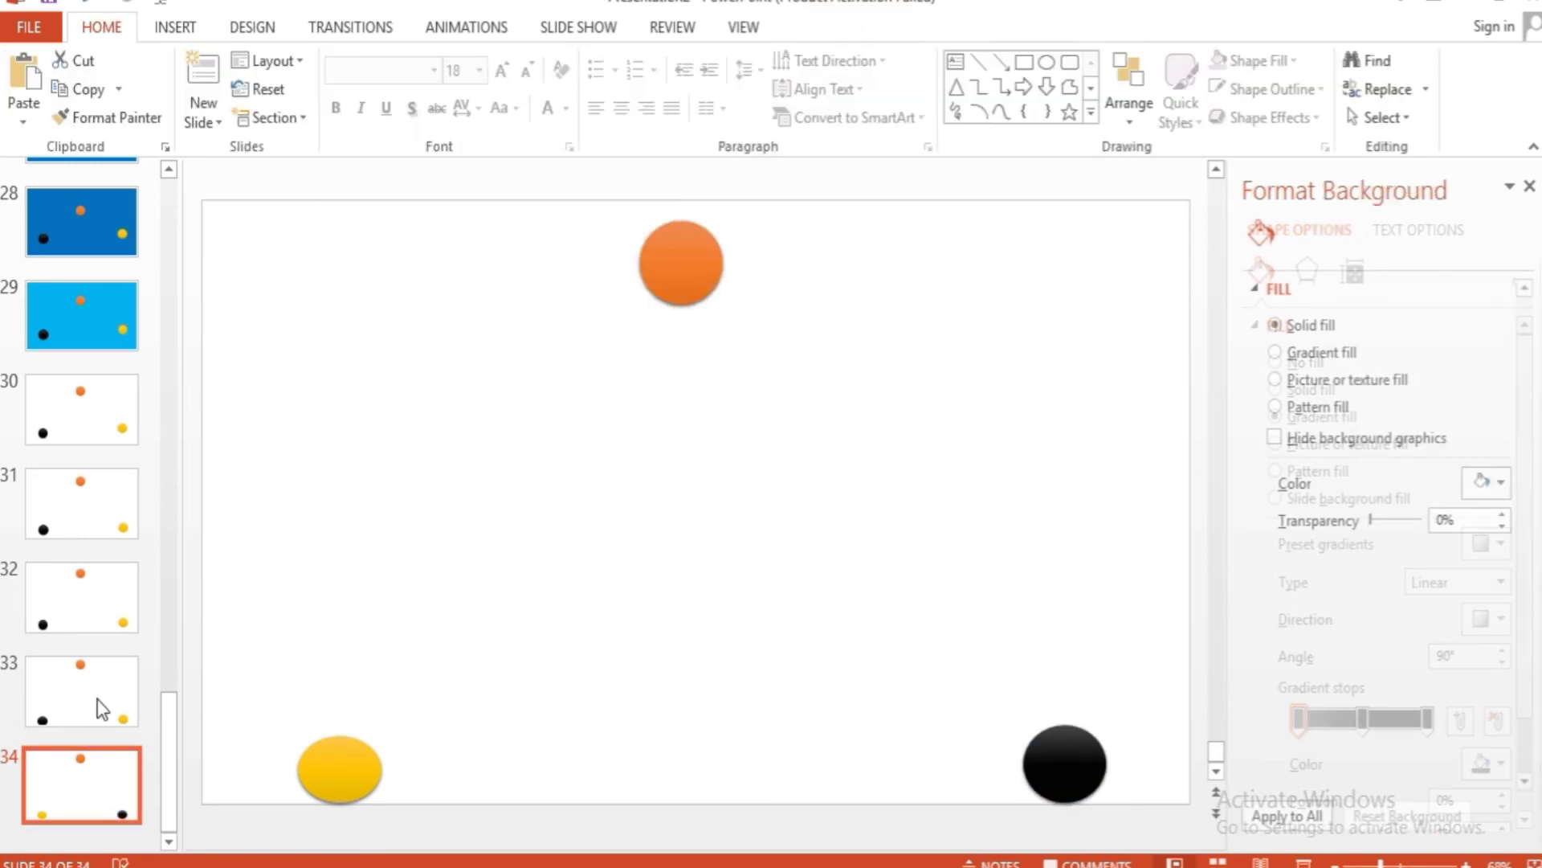
- Compare with slides 32–33, then raise the orange circle on slide 34
{"action": "left_click", "coordinate": [96, 690]}
{"action": "left_click", "coordinate": [103, 586]}
{"action": "key", "text": "Down"}
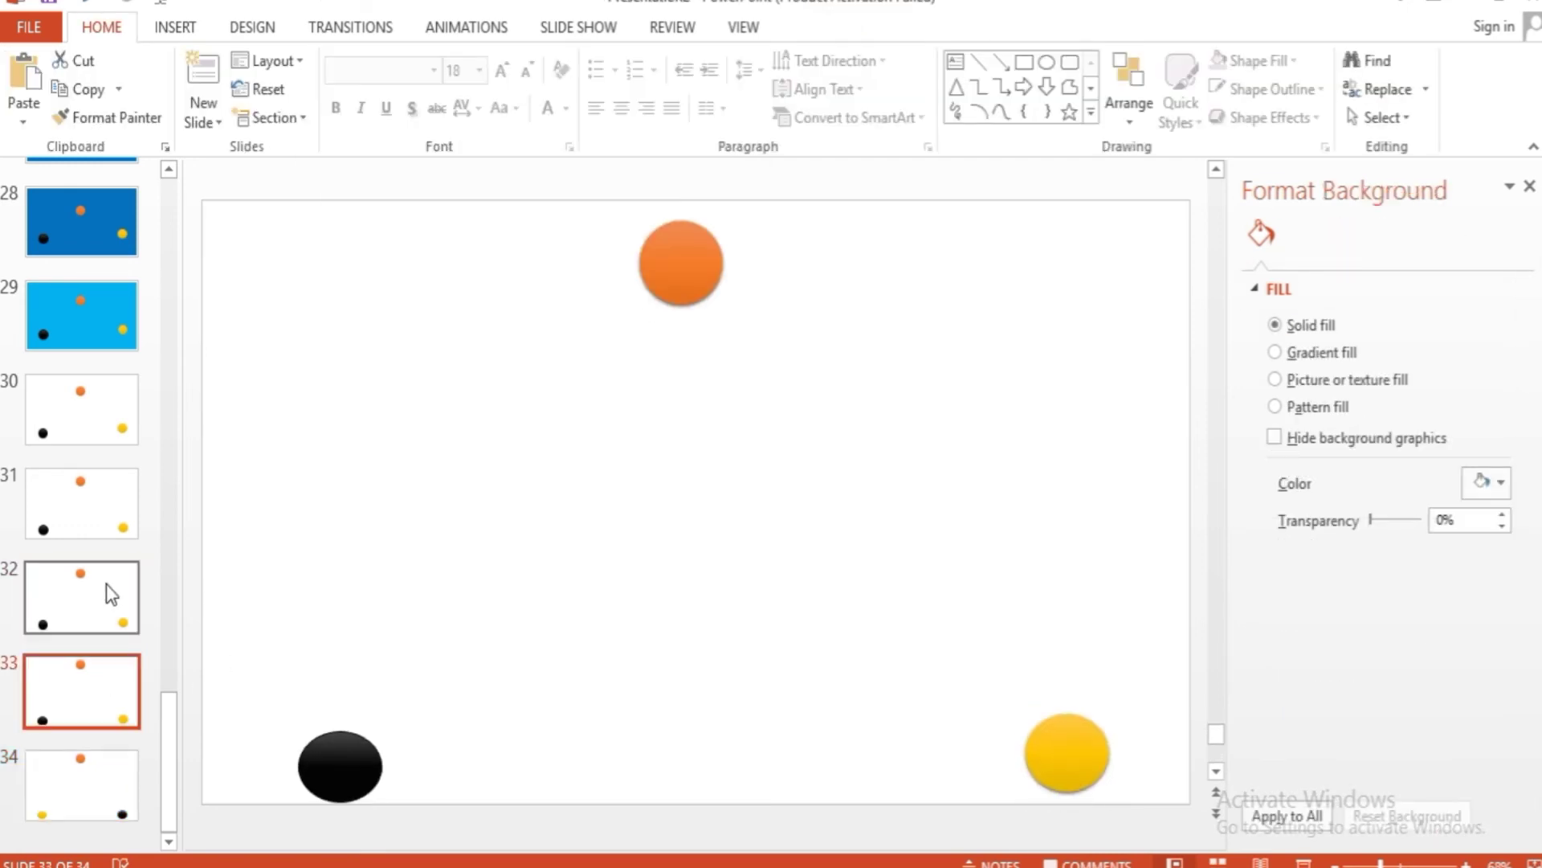
{"action": "key", "text": "Down"}
{"action": "left_click_drag", "start_coordinate": [677, 273], "coordinate": [675, 248]}
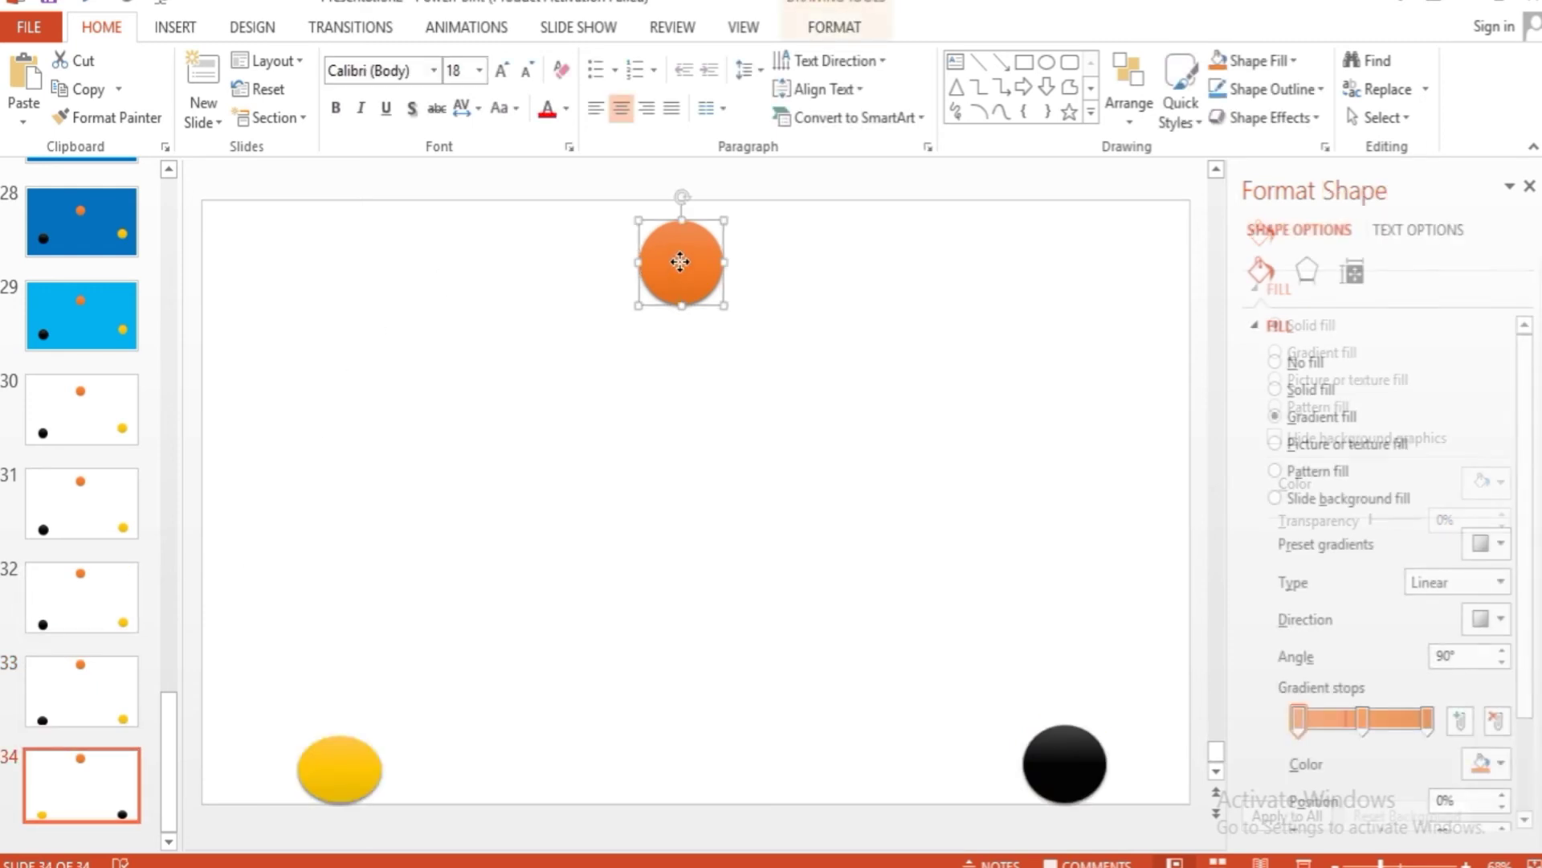
{"action": "left_click_drag", "start_coordinate": [669, 258], "coordinate": [667, 264]}
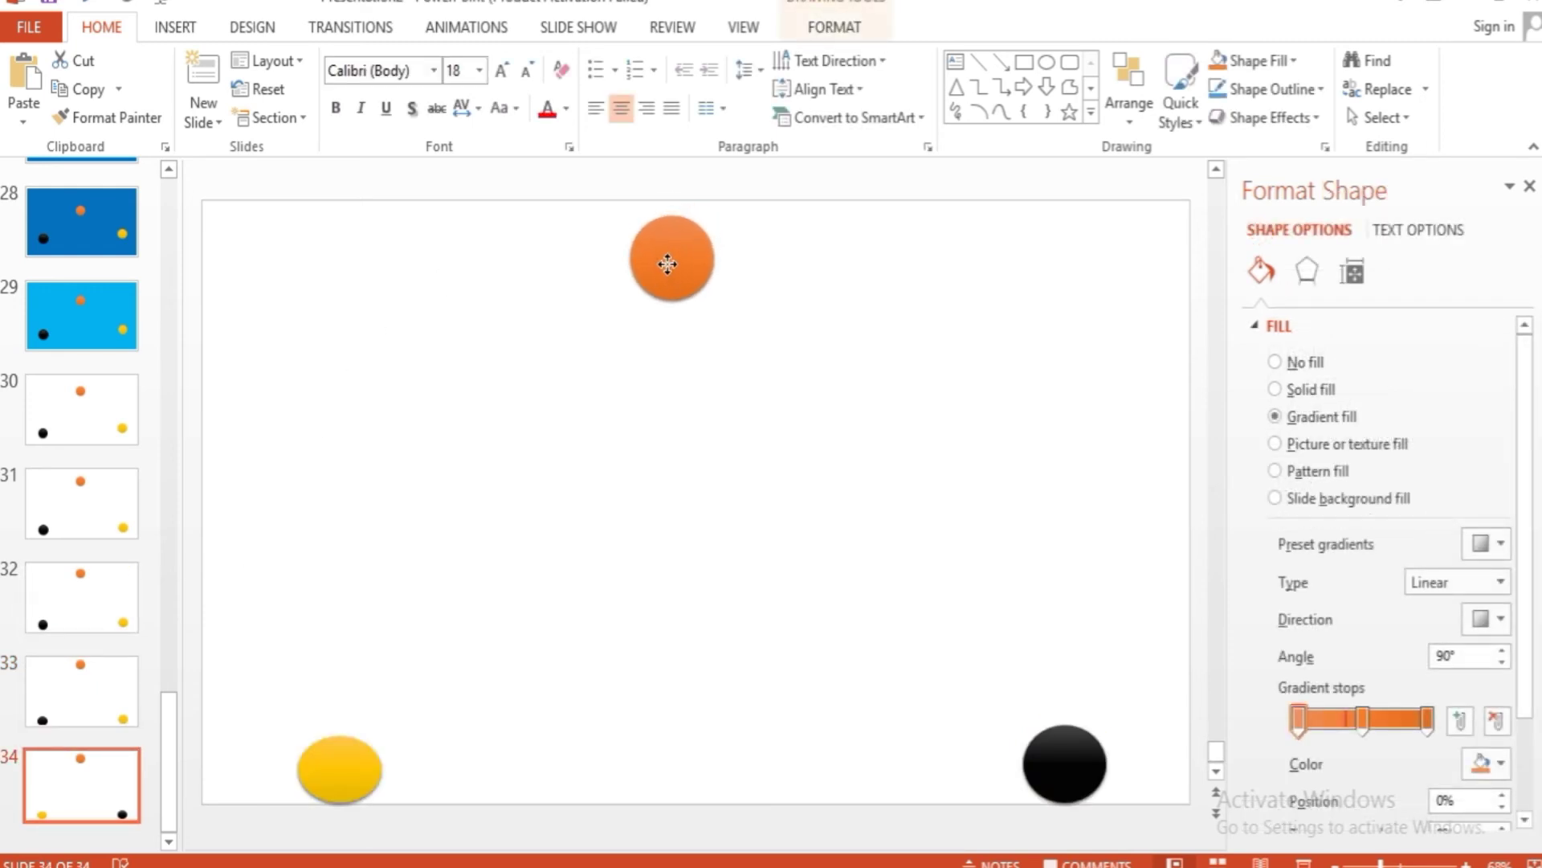
- Paste slide 34 as a new slide 35
{"action": "left_click", "coordinate": [99, 777]}
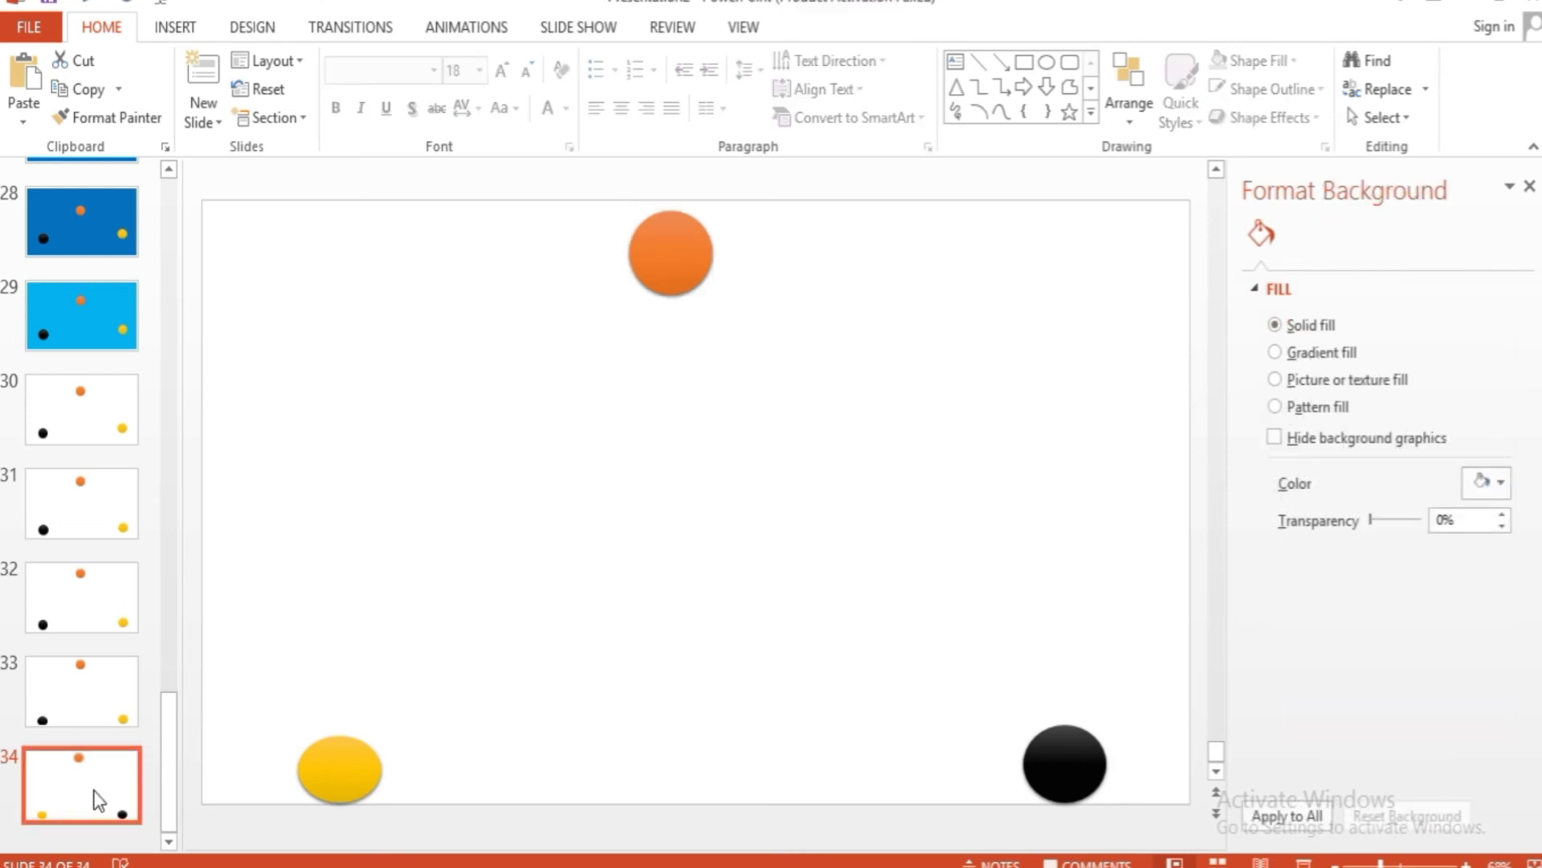
{"action": "key", "text": "ctrl+v"}
{"action": "left_click", "coordinate": [317, 771]}
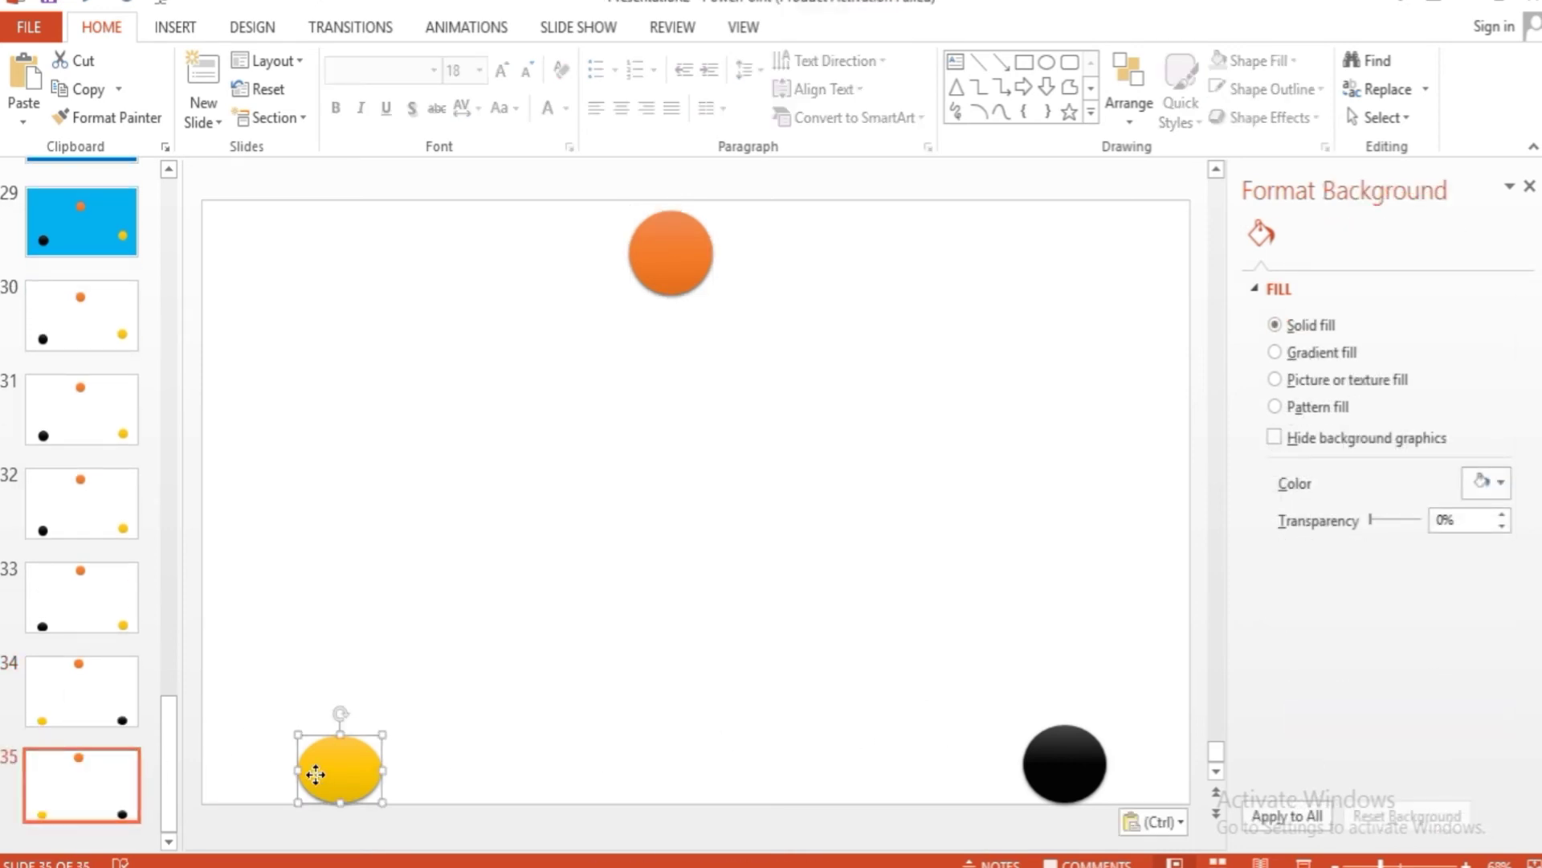
- Make the yellow circle round again, raise and shorten the black circle, and flatten the orange circle
{"action": "left_click_drag", "start_coordinate": [341, 733], "coordinate": [340, 715]}
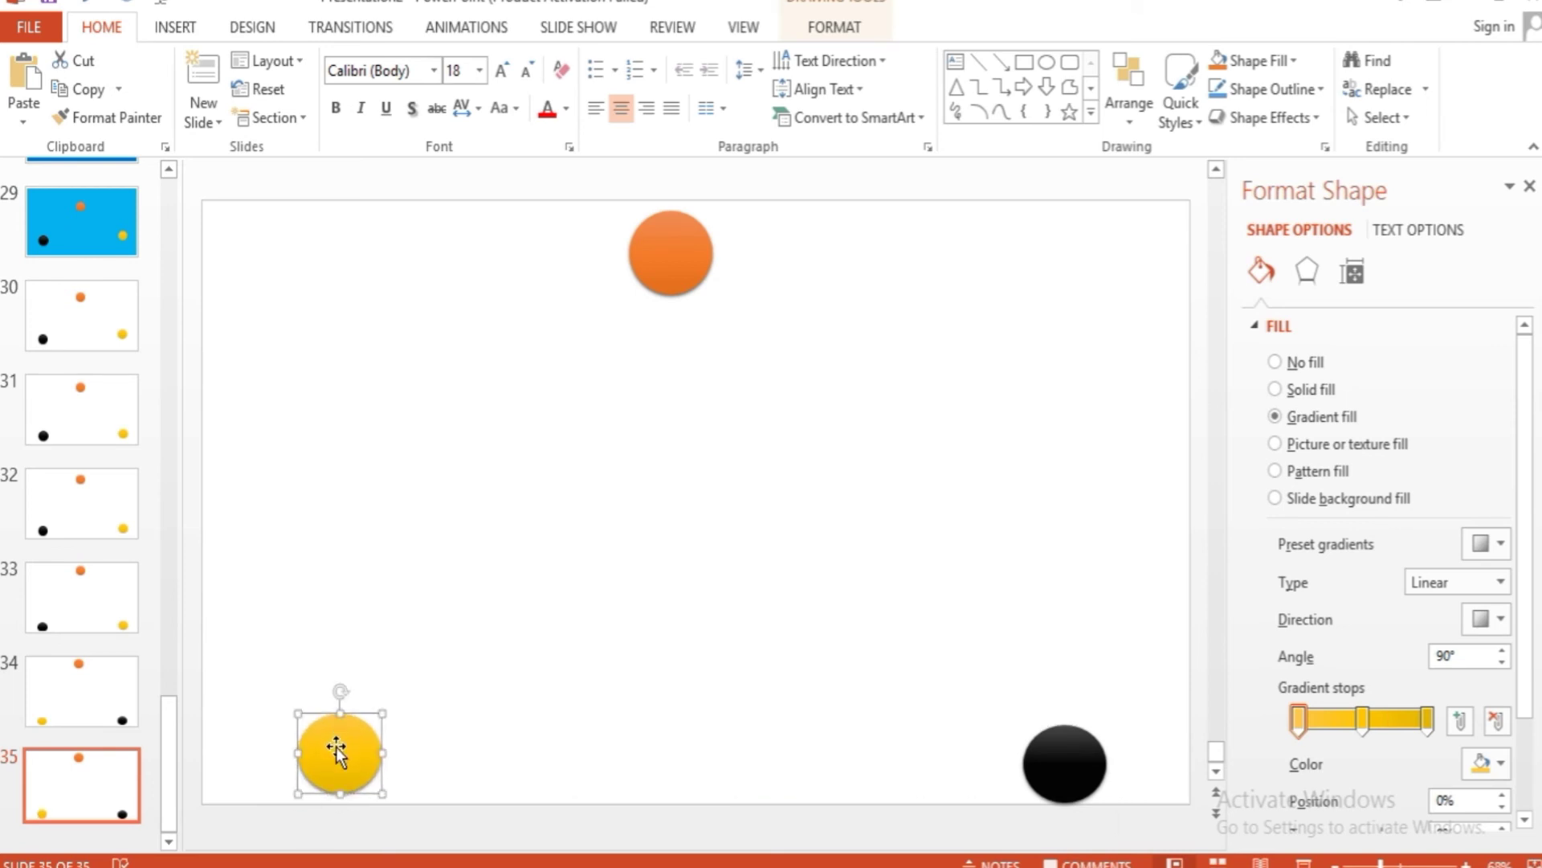
{"action": "left_click", "coordinate": [1035, 772]}
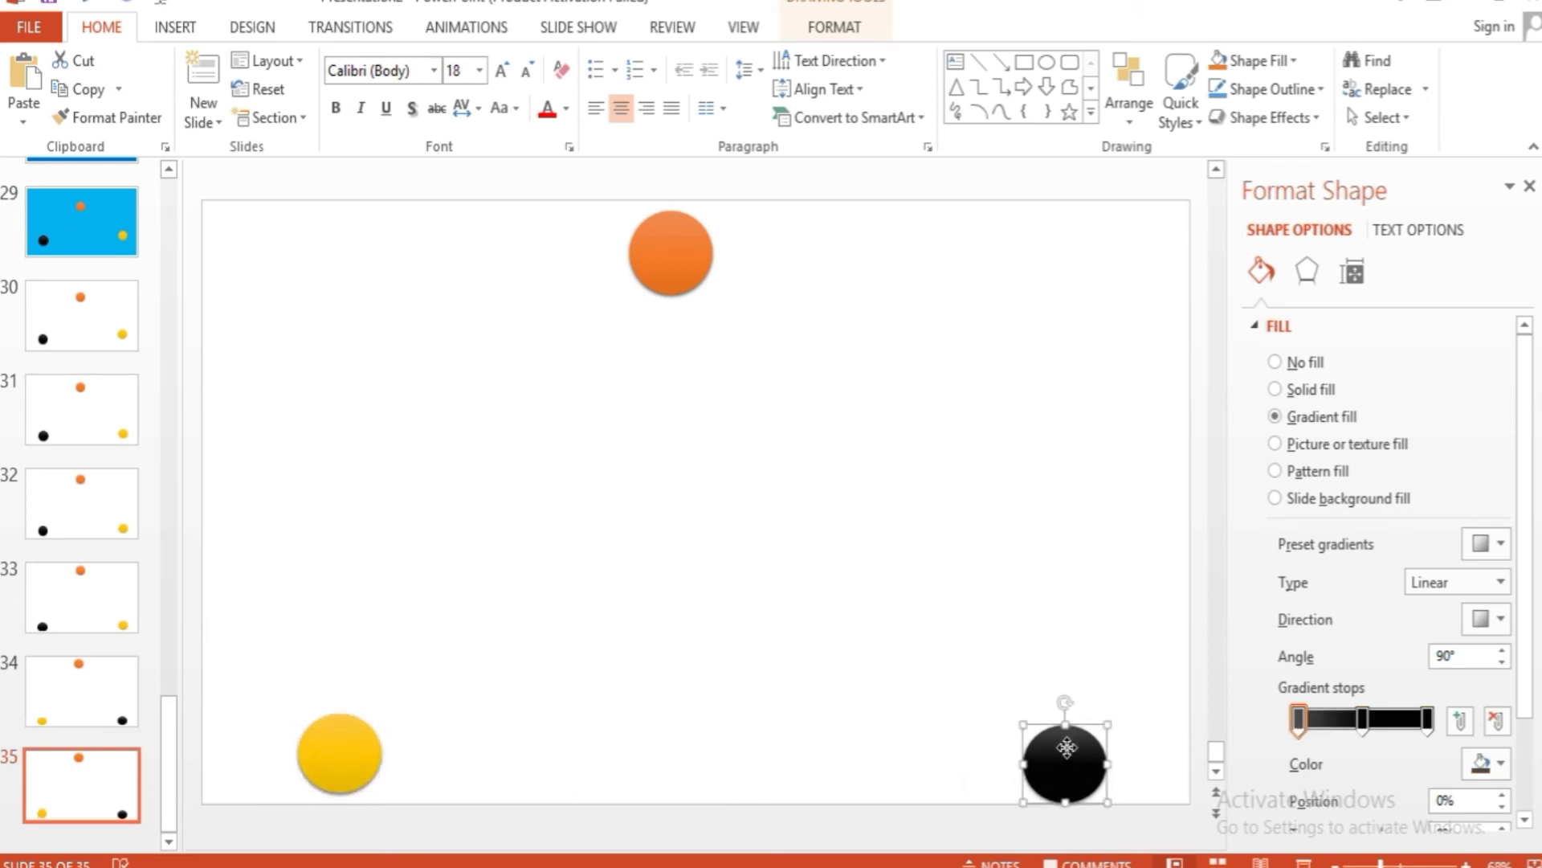
{"action": "left_click_drag", "start_coordinate": [1066, 747], "coordinate": [1066, 741]}
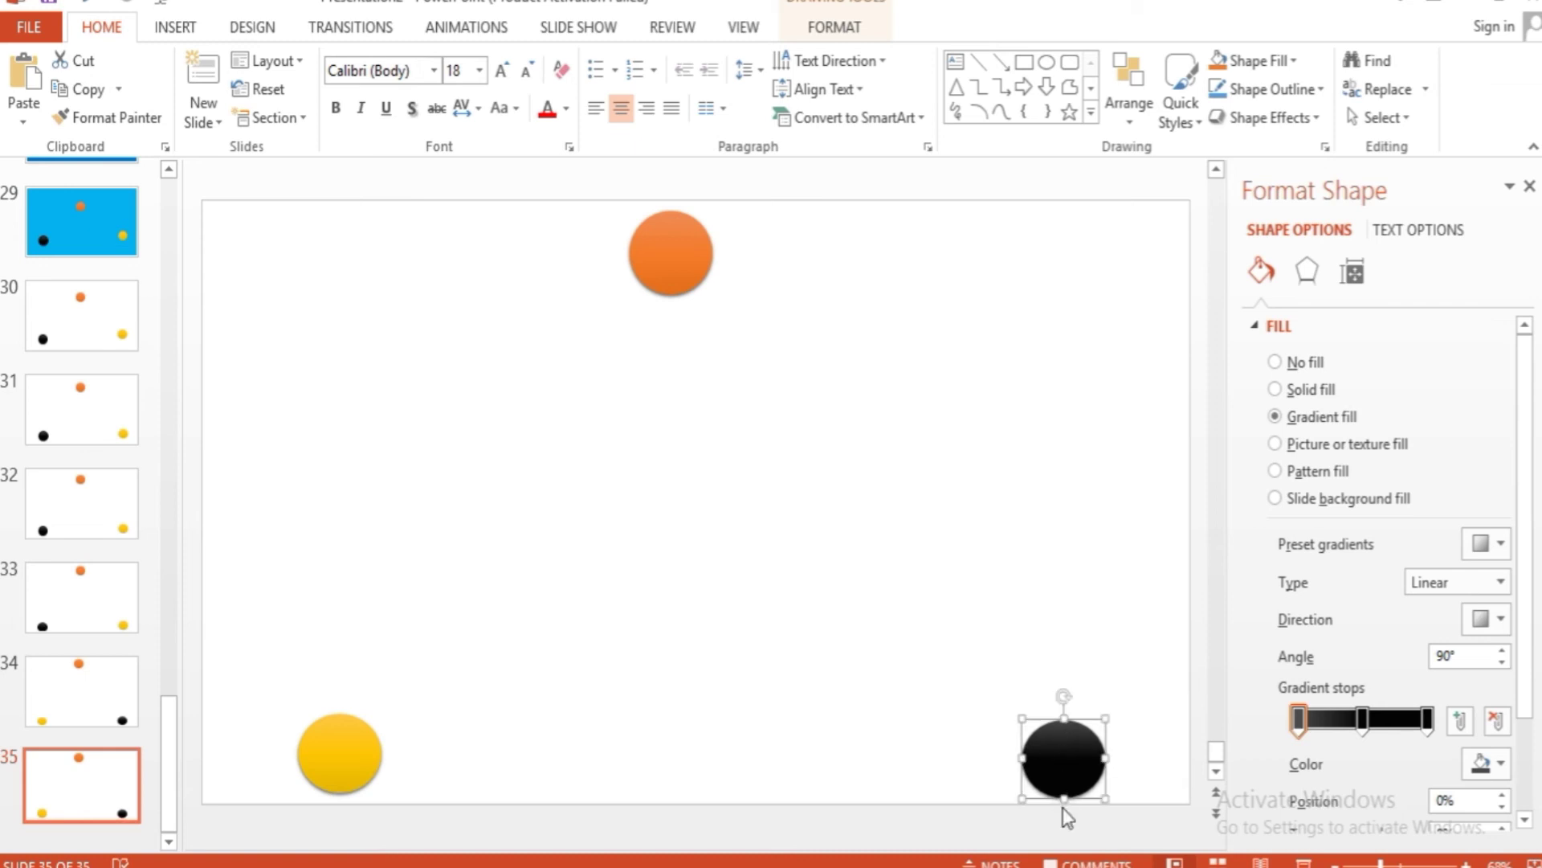
{"action": "left_click_drag", "start_coordinate": [1062, 799], "coordinate": [1062, 793]}
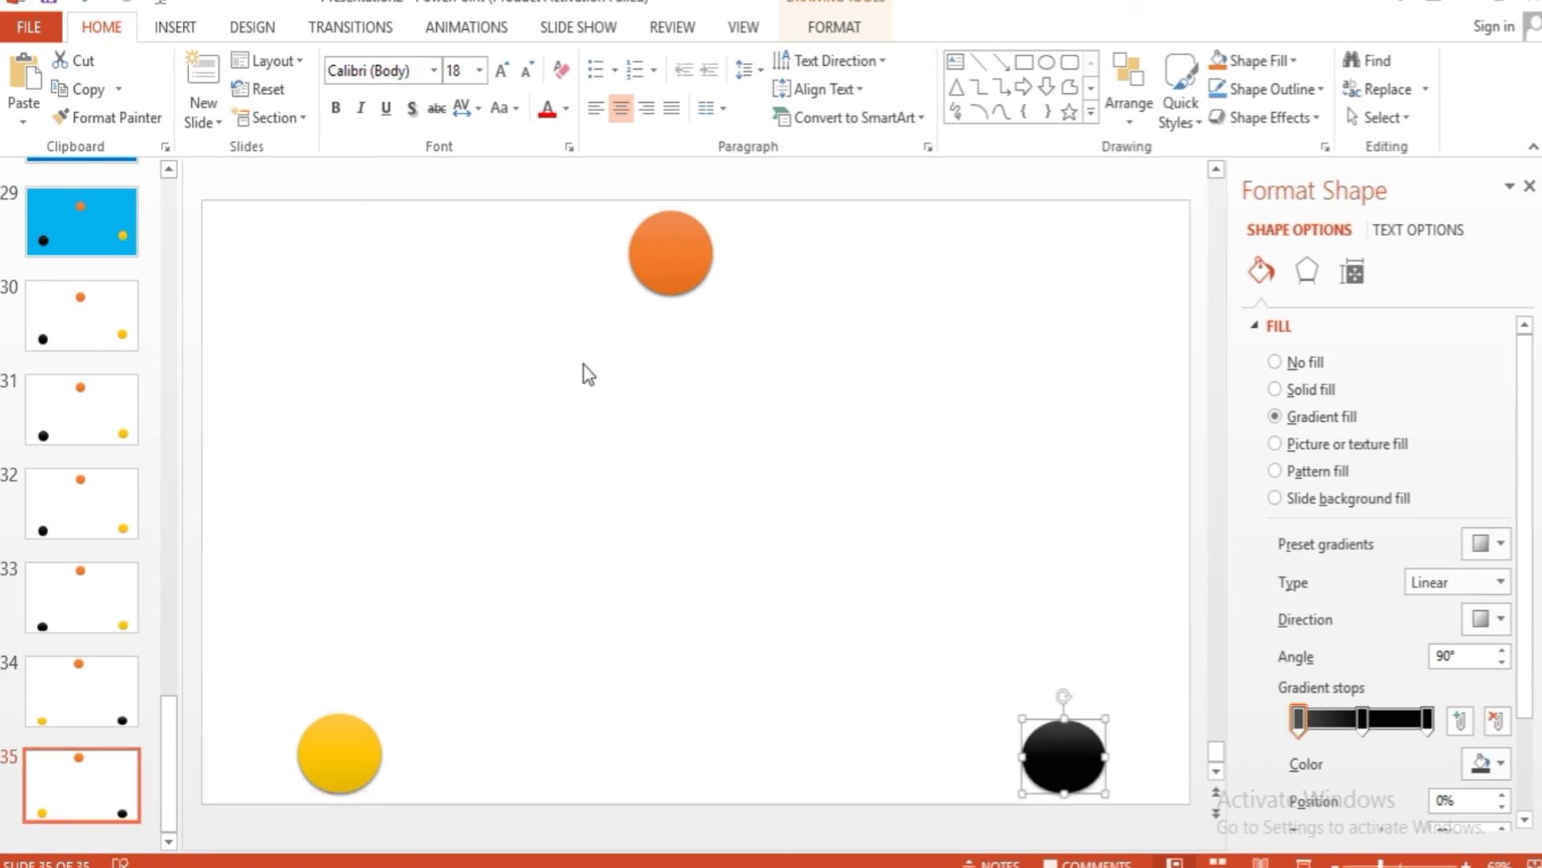
{"action": "left_click_drag", "start_coordinate": [667, 273], "coordinate": [669, 260]}
{"action": "left_click_drag", "start_coordinate": [675, 201], "coordinate": [673, 212]}
{"action": "left_click", "coordinate": [76, 399]}
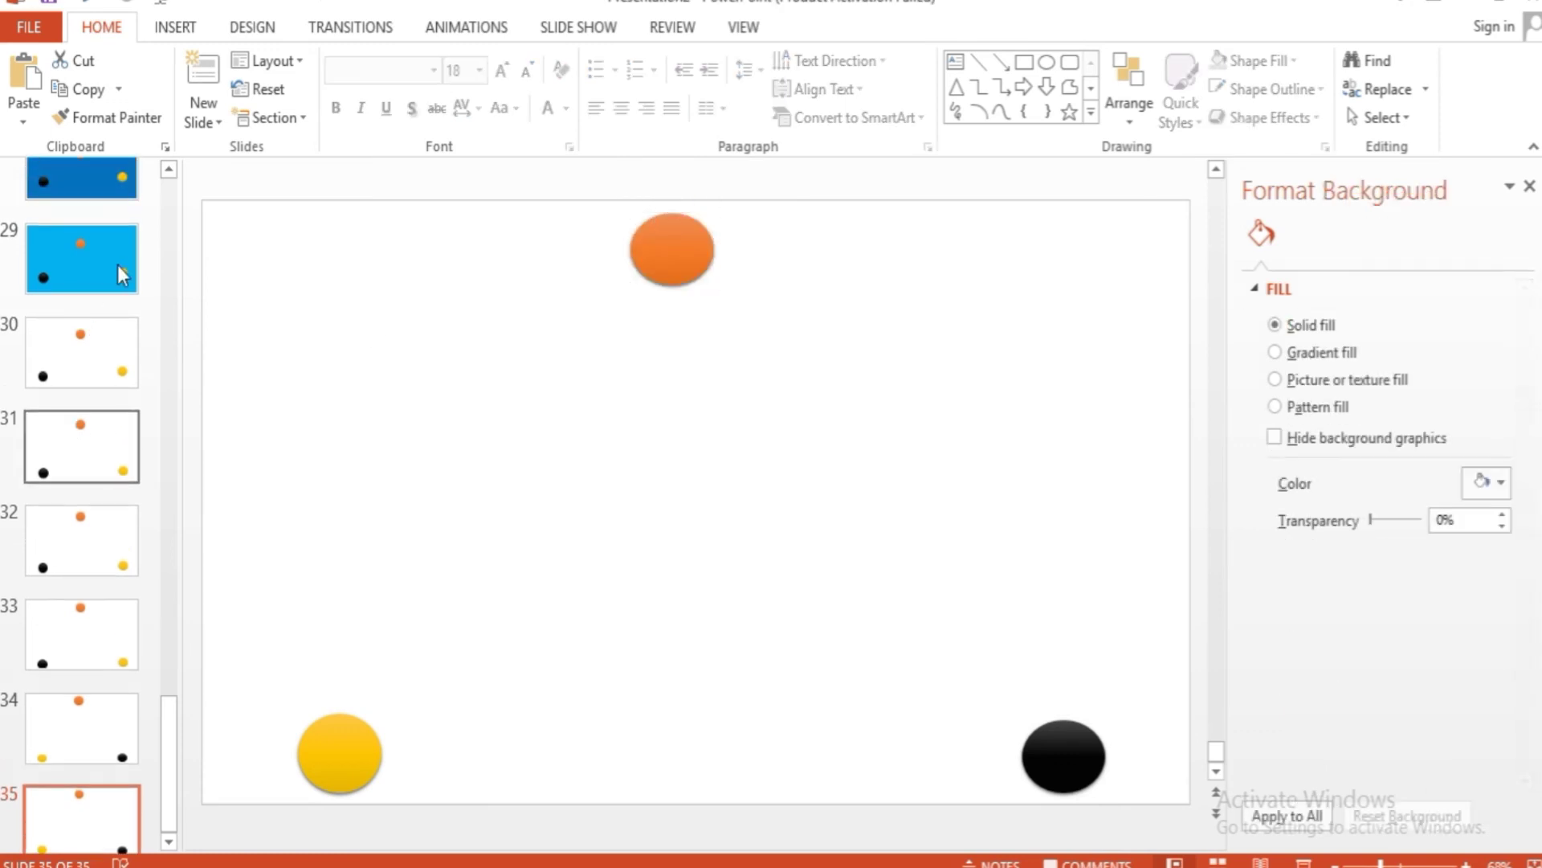
- Move the orange circle up, recolour it with a green Shape Style, and squash it shorter
{"action": "scroll", "coordinate": [117, 249], "scroll_direction": "up", "scroll_amount": 3}
{"action": "scroll", "coordinate": [118, 239], "scroll_direction": "up", "scroll_amount": 2}
{"action": "scroll", "coordinate": [118, 240], "scroll_direction": "up", "scroll_amount": 2}
{"action": "scroll", "coordinate": [114, 239], "scroll_direction": "up", "scroll_amount": 2}
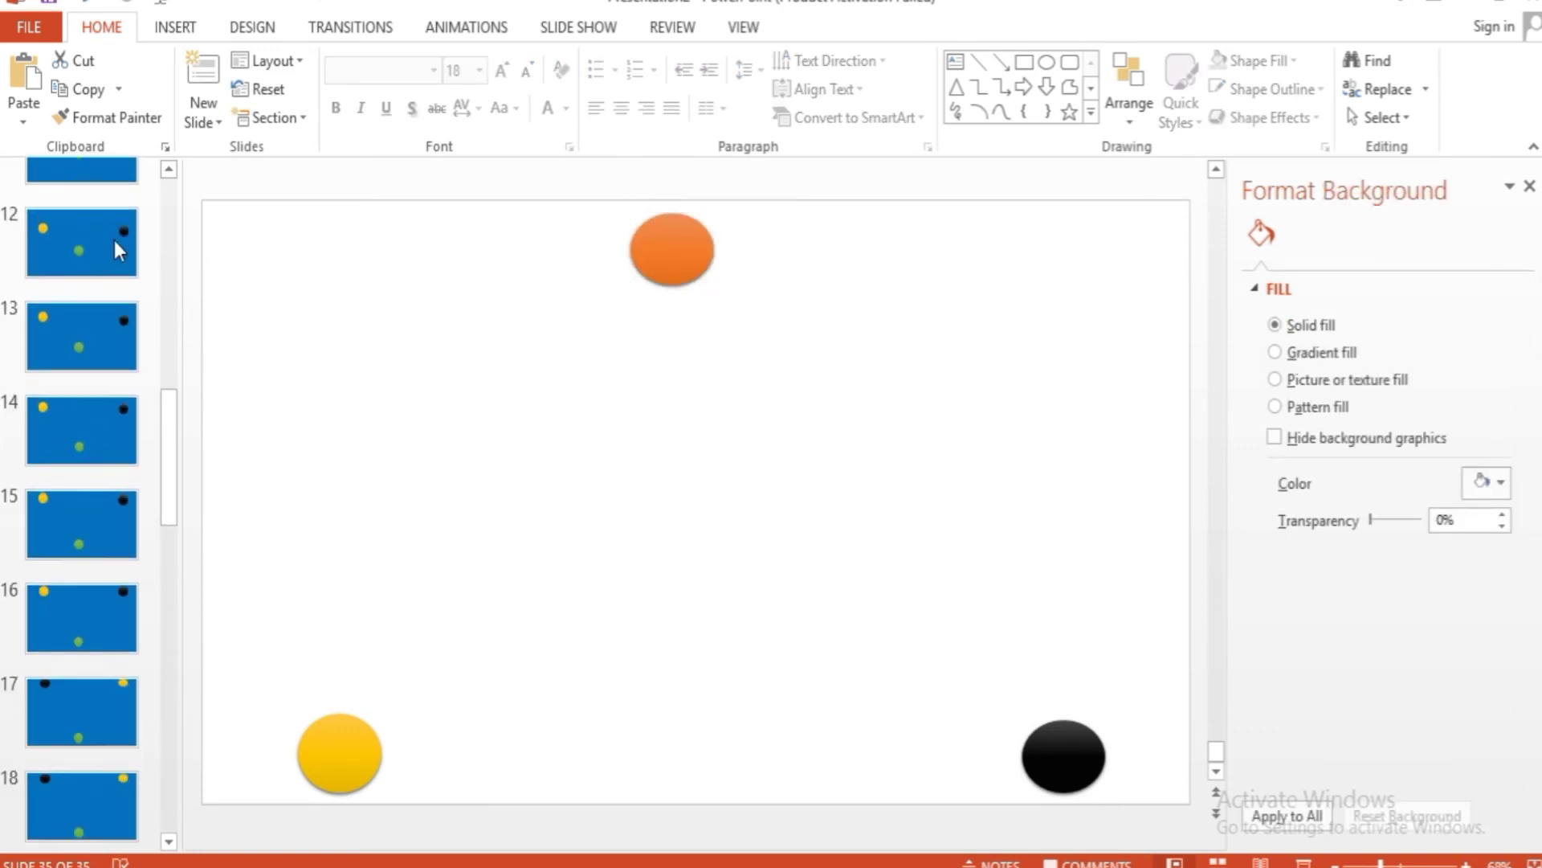
{"action": "left_click", "coordinate": [692, 265]}
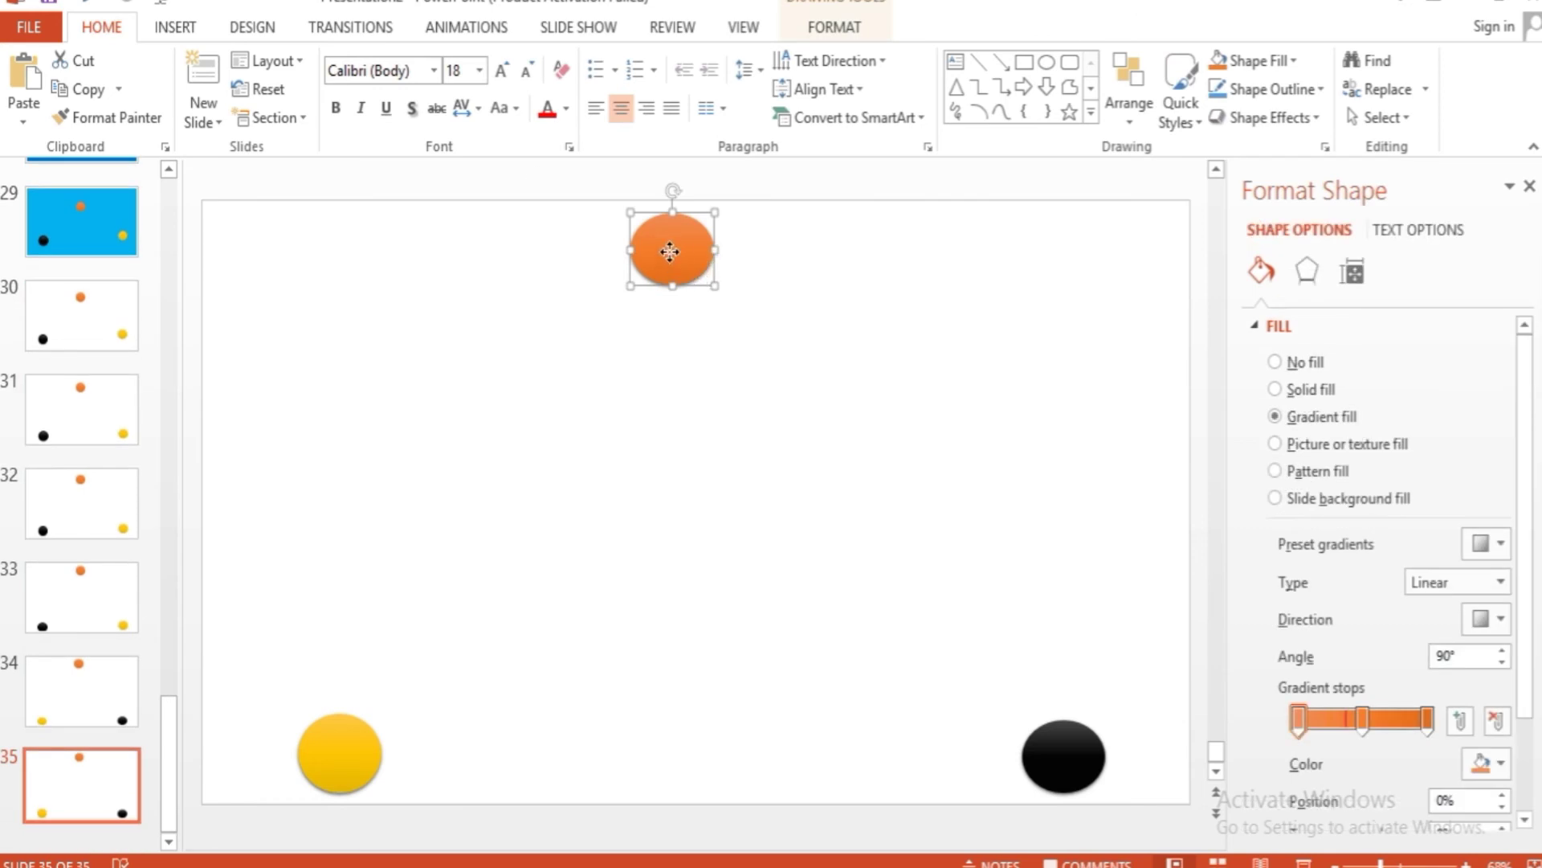
{"action": "left_click_drag", "start_coordinate": [667, 253], "coordinate": [671, 247]}
{"action": "left_click", "coordinate": [834, 28]}
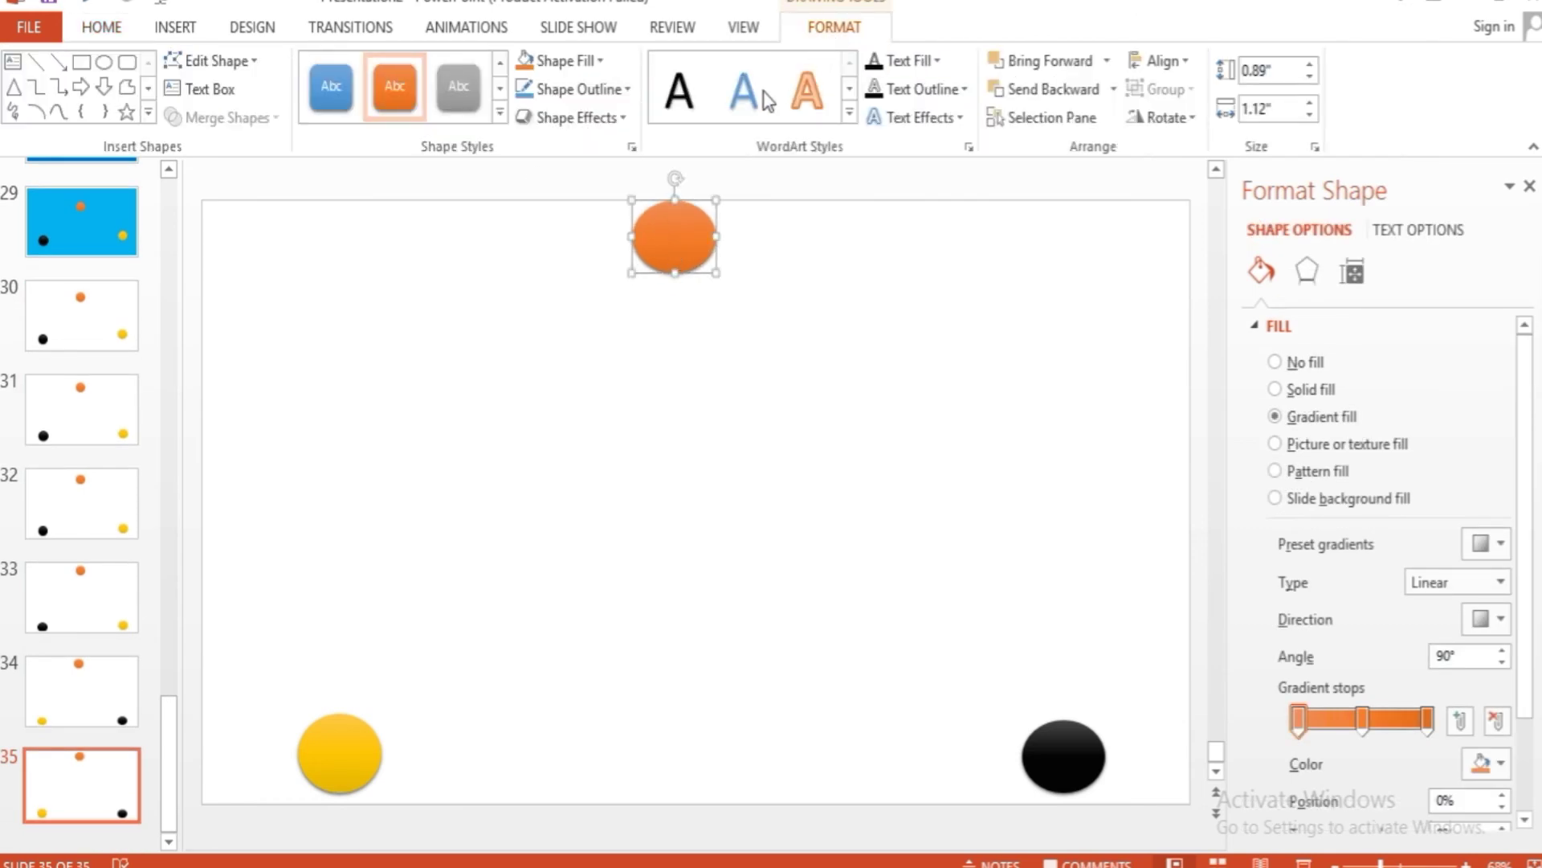
{"action": "left_click", "coordinate": [500, 113]}
{"action": "left_click", "coordinate": [714, 437]}
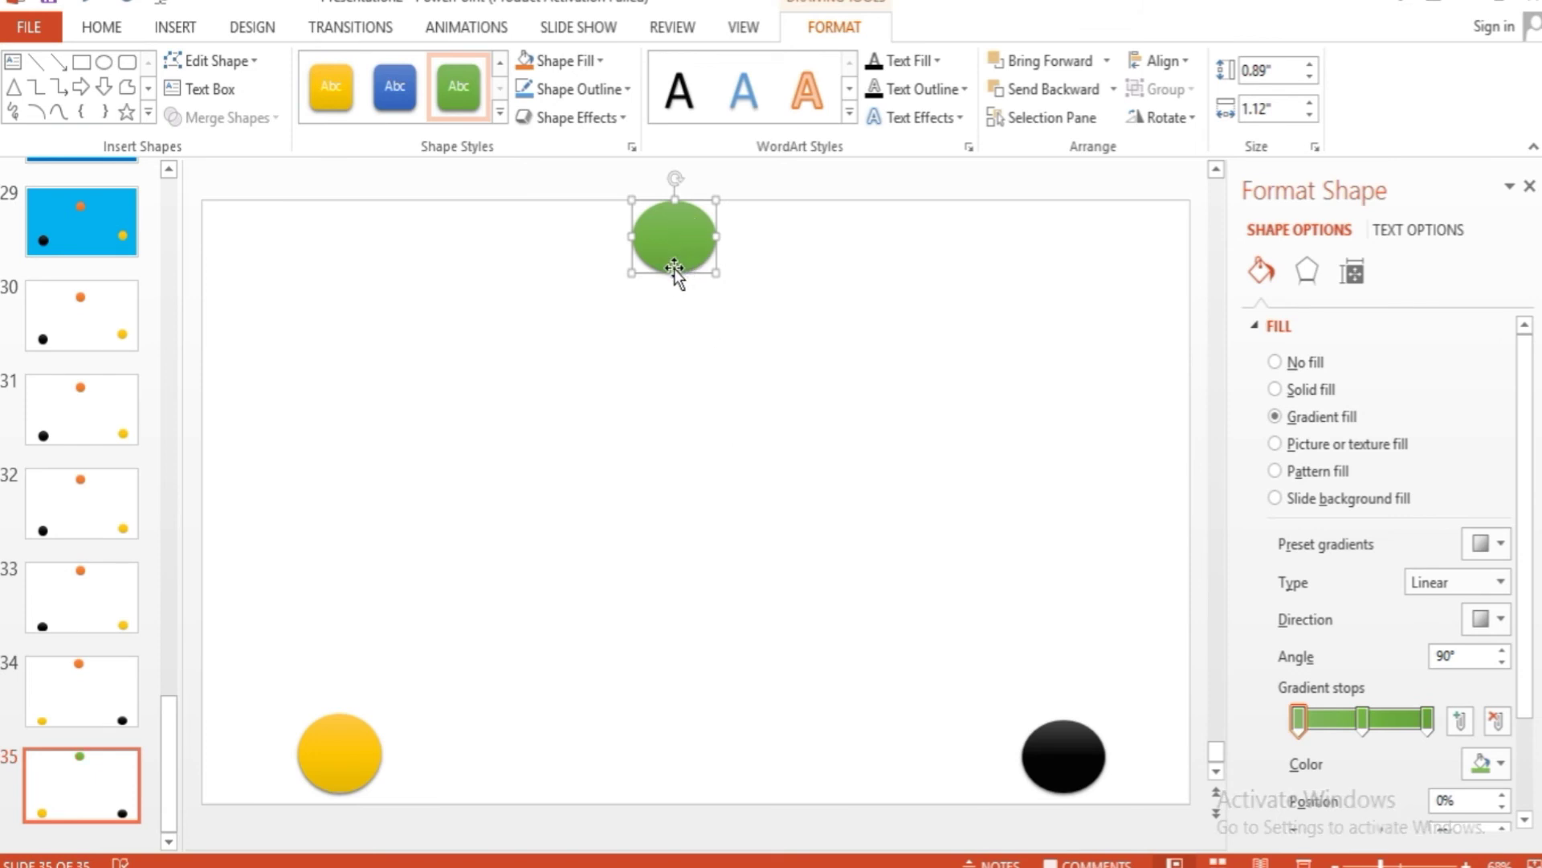
{"action": "left_click_drag", "start_coordinate": [673, 278], "coordinate": [677, 266]}
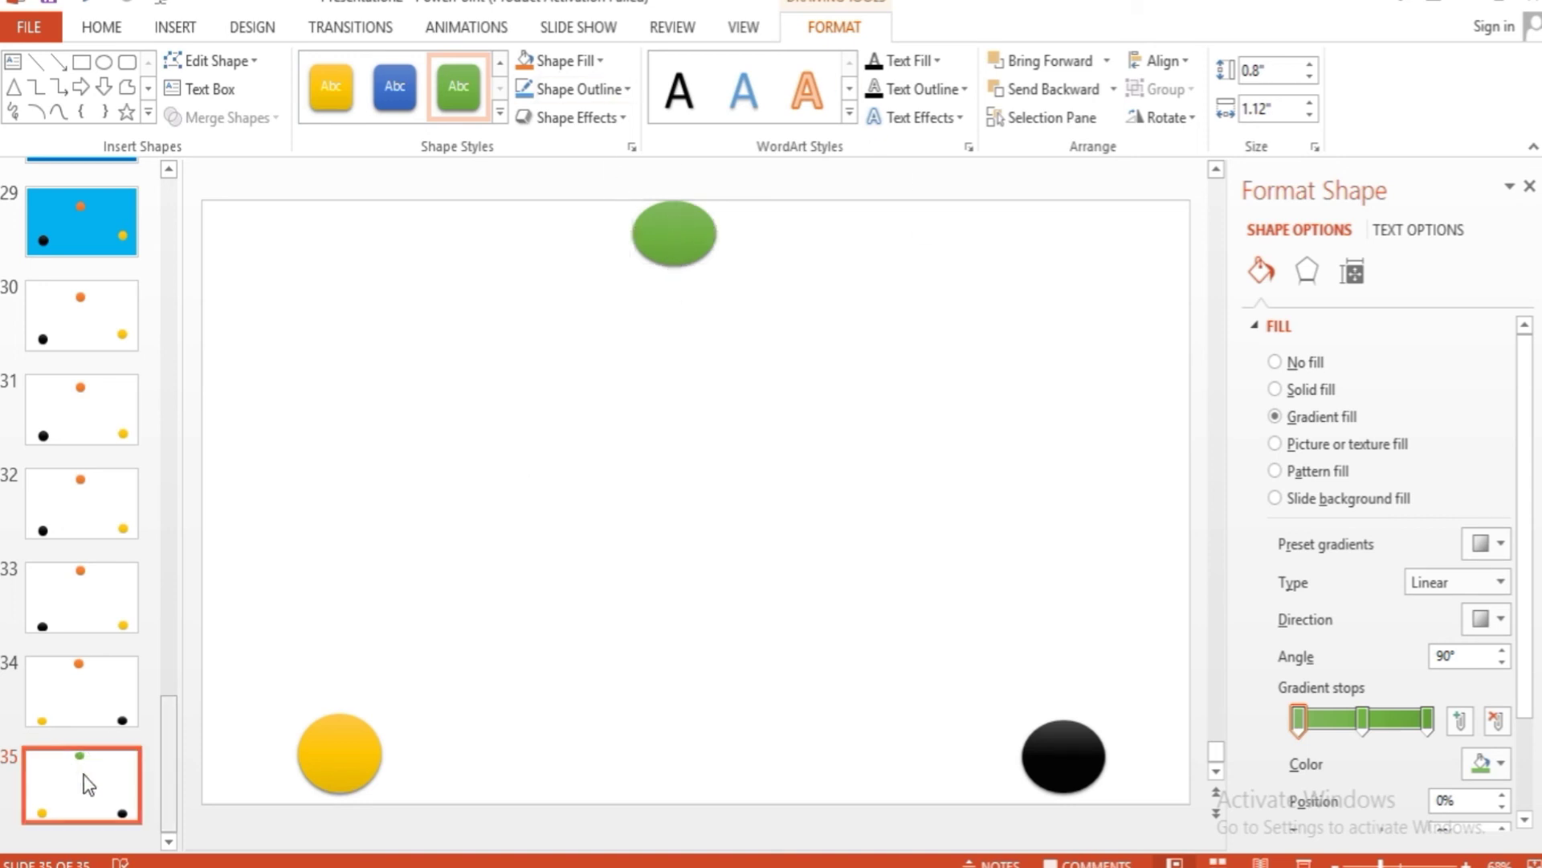
- Duplicate slide 35 as slide 36, nudging the green ellipse and shifting the yellow circle left
{"action": "left_click", "coordinate": [88, 784]}
{"action": "key", "text": "ctrl+v"}
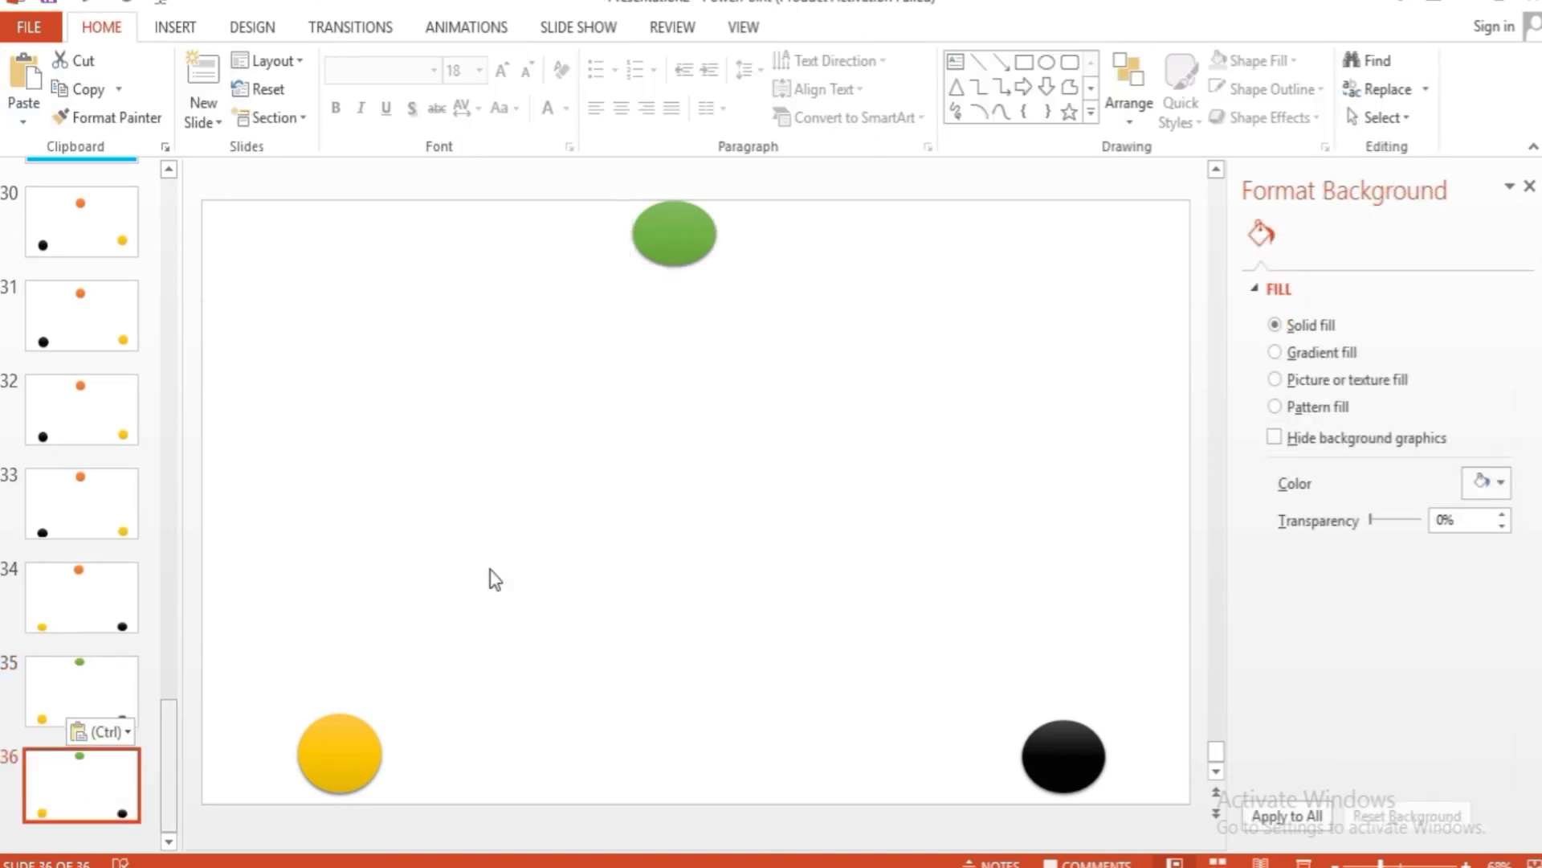
{"action": "left_click", "coordinate": [703, 258]}
{"action": "left_click_drag", "start_coordinate": [673, 265], "coordinate": [679, 247]}
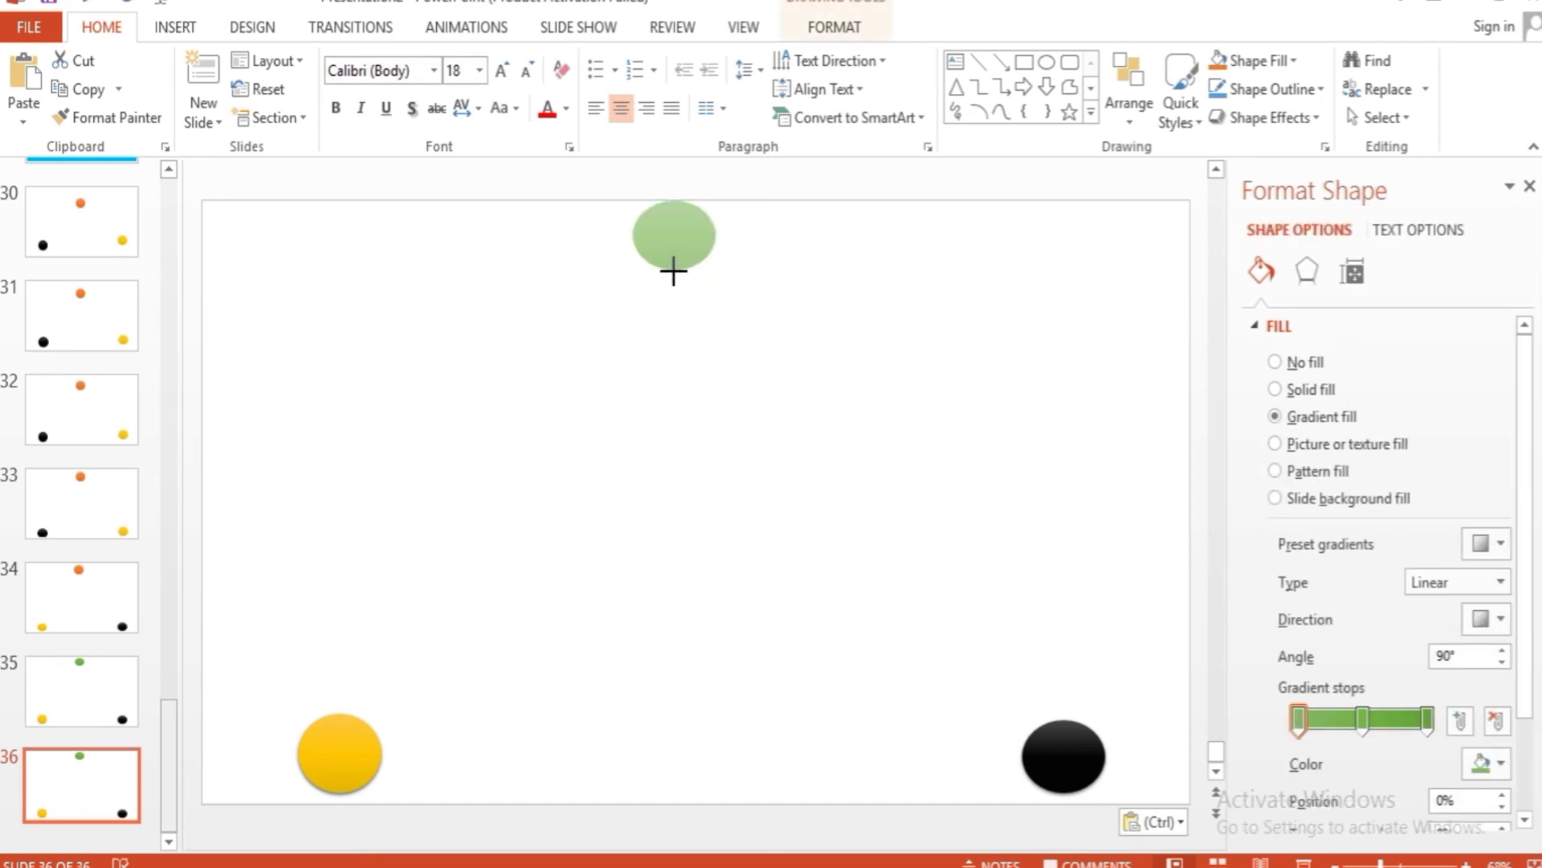
{"action": "left_click", "coordinate": [317, 775]}
{"action": "left_click_drag", "start_coordinate": [341, 756], "coordinate": [332, 765]}
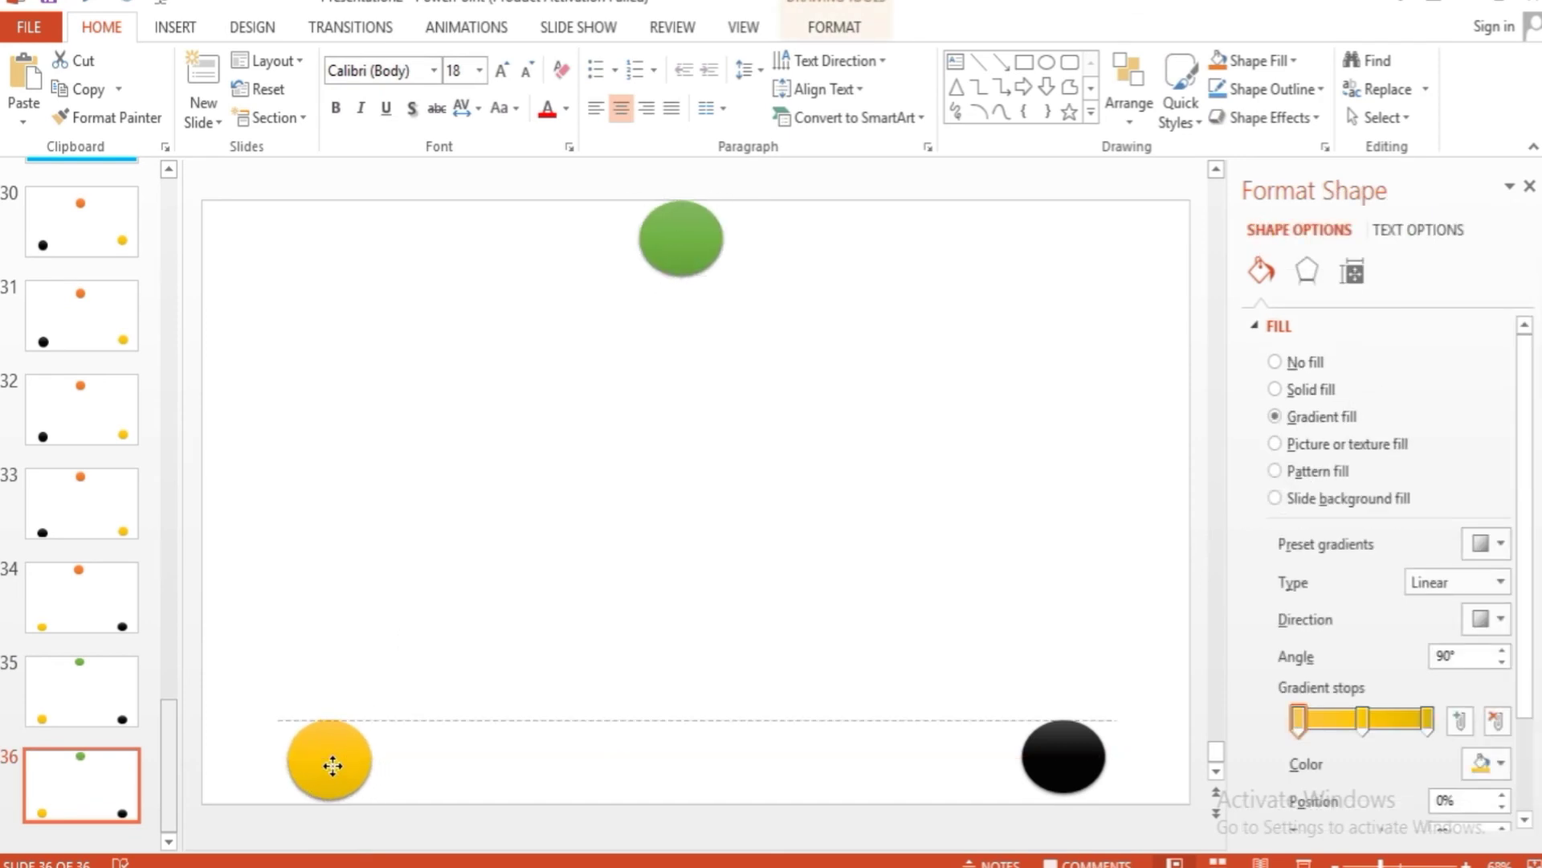
{"action": "left_click", "coordinate": [1080, 751]}
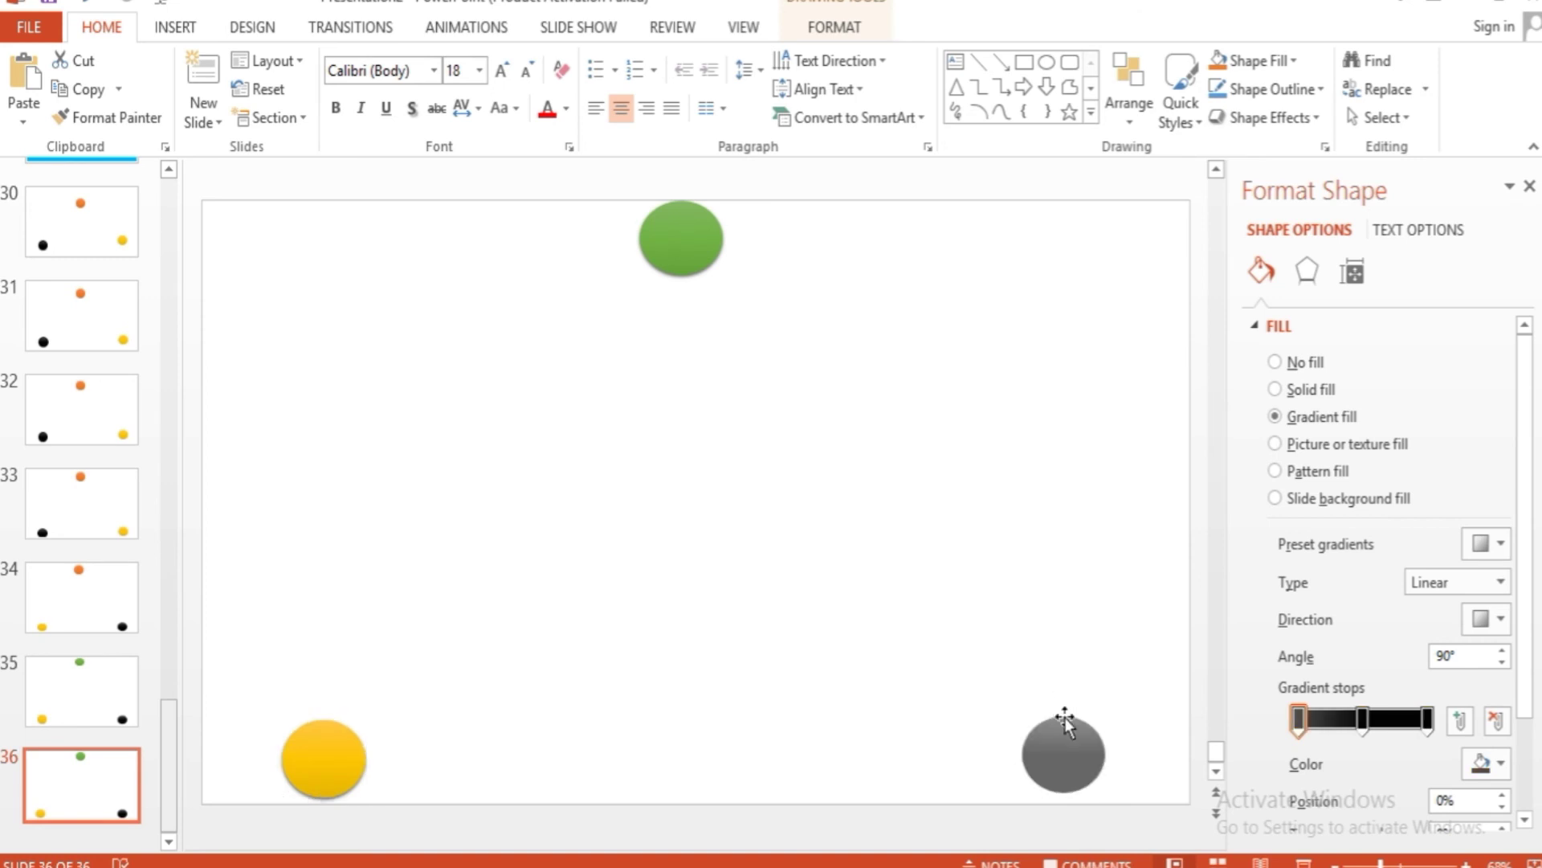
{"action": "scroll", "coordinate": [79, 302], "scroll_direction": "up", "scroll_amount": 1}
{"action": "left_click", "coordinate": [79, 302]}
{"action": "left_click", "coordinate": [81, 282]}
{"action": "scroll", "coordinate": [80, 282], "scroll_direction": "up", "scroll_amount": 1}
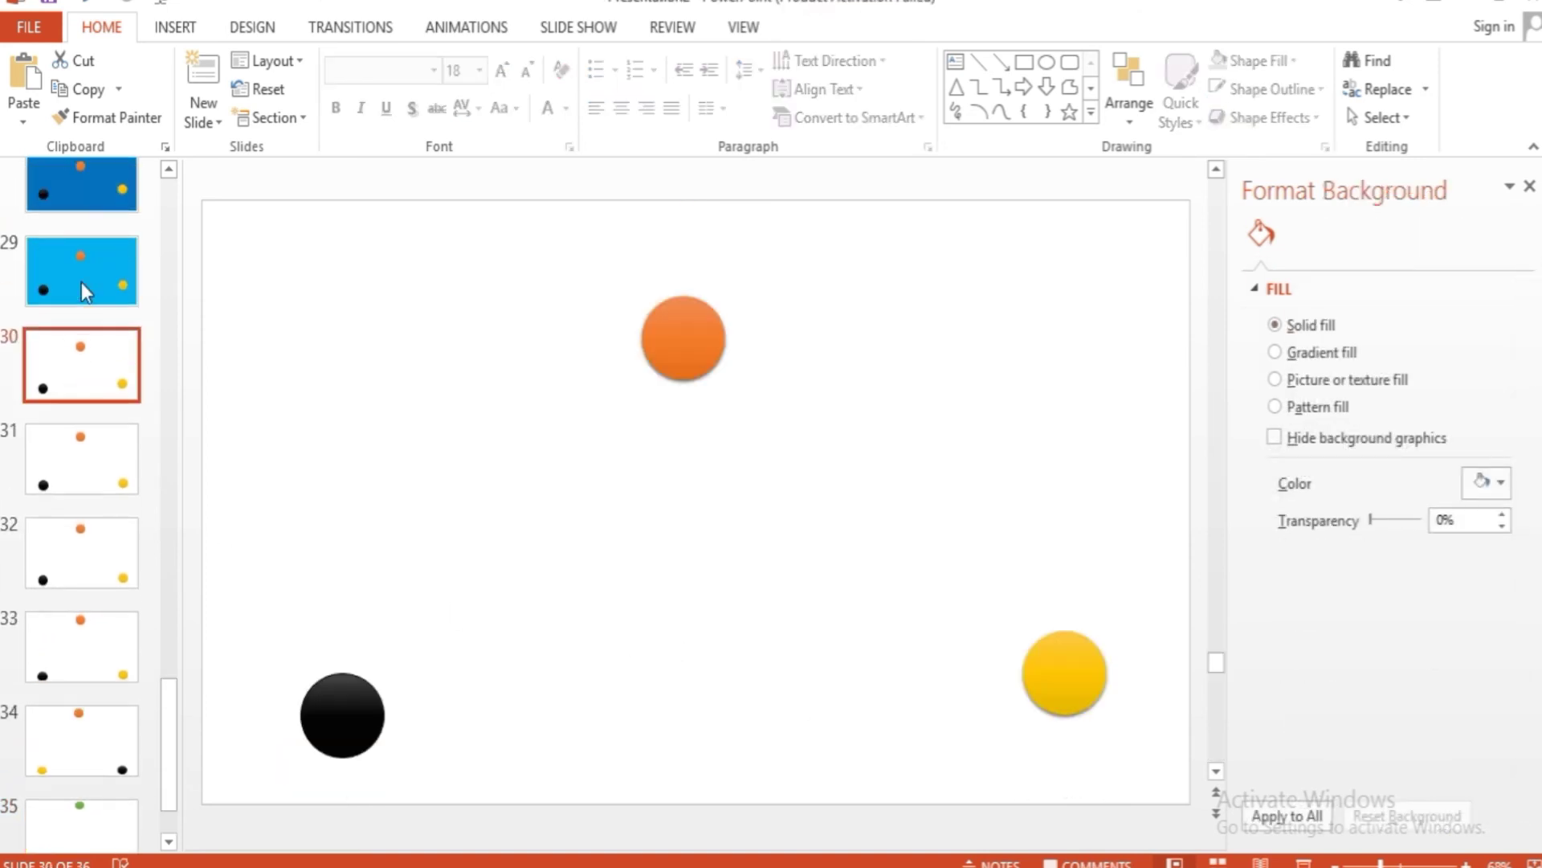
- Give slides 30, 31 and 32 a dark blue background
{"action": "left_click", "coordinate": [1487, 482]}
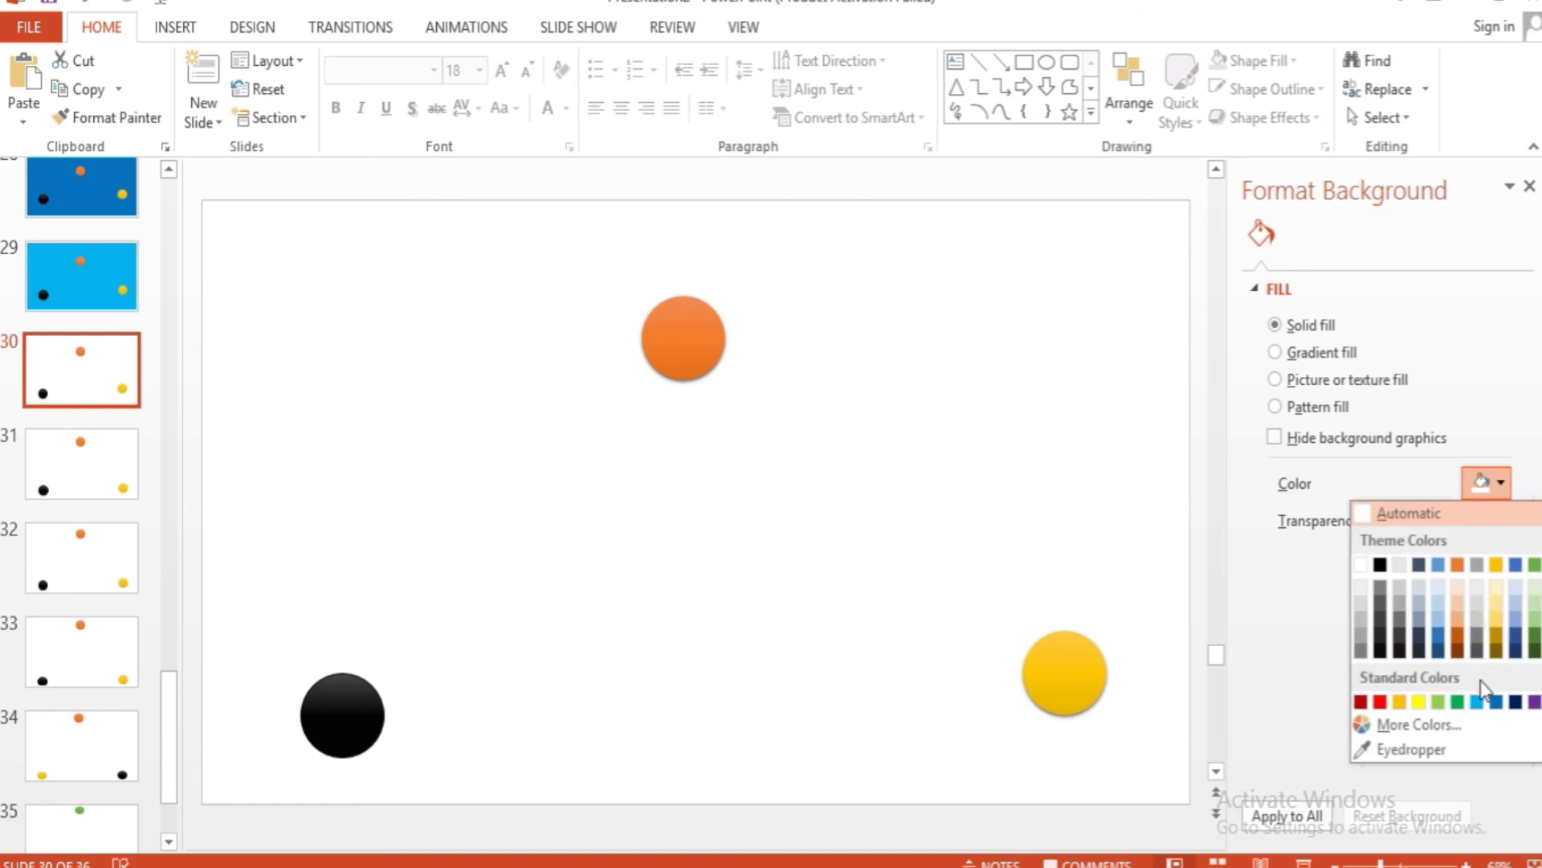
{"action": "left_click", "coordinate": [1496, 702]}
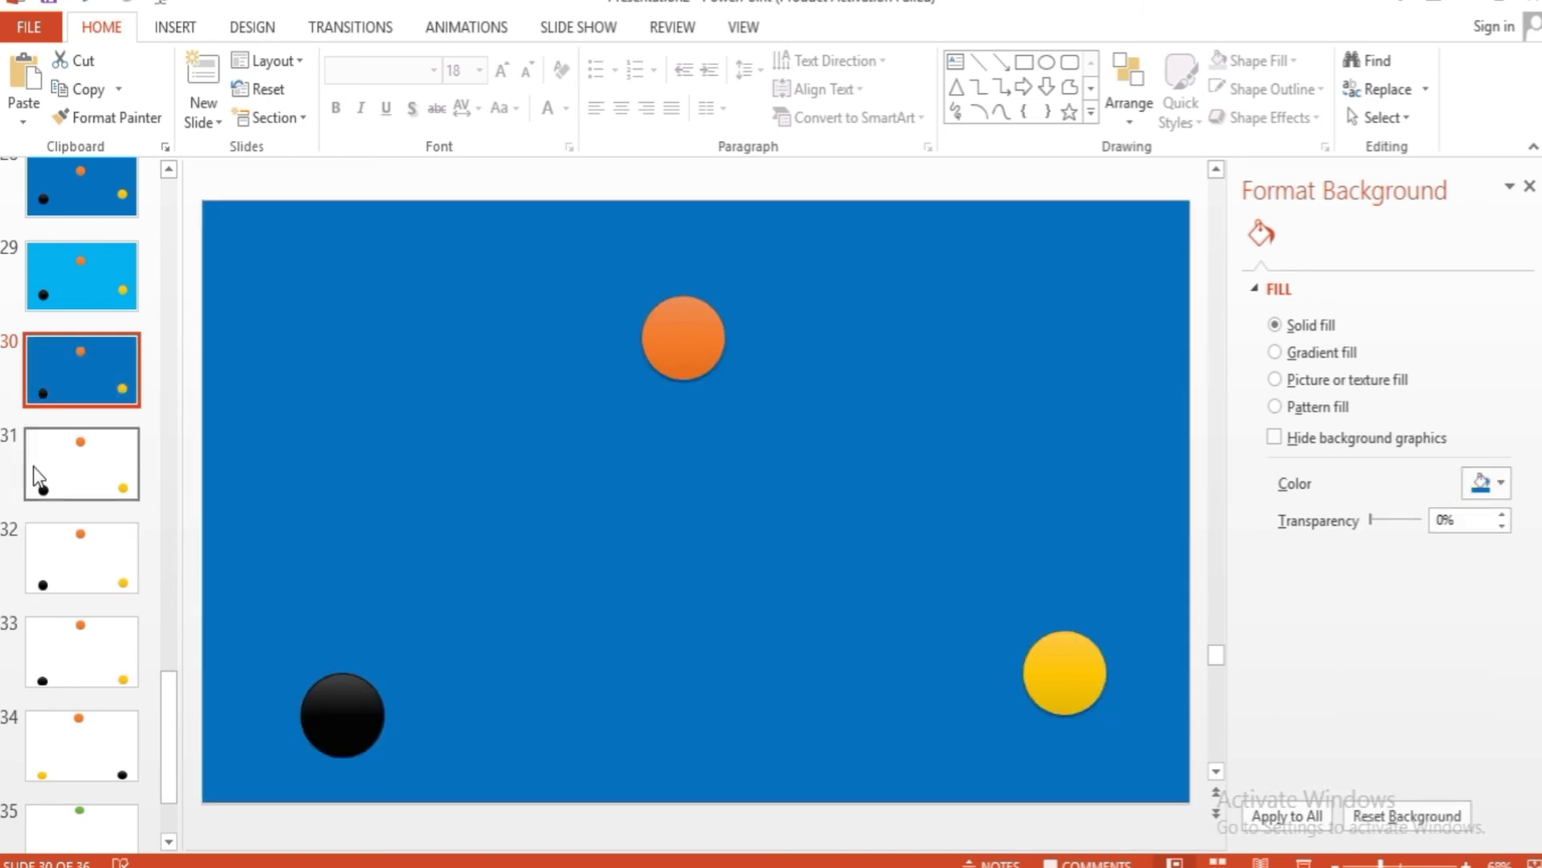
{"action": "left_click", "coordinate": [37, 478]}
{"action": "left_click", "coordinate": [1488, 482]}
{"action": "left_click", "coordinate": [1494, 700]}
{"action": "left_click", "coordinate": [80, 557]}
{"action": "left_click", "coordinate": [1488, 482]}
{"action": "left_click", "coordinate": [1494, 701]}
- Give slides 33 through 36 a light blue background
{"action": "left_click", "coordinate": [1488, 482]}
{"action": "left_click", "coordinate": [1493, 705]}
{"action": "left_click", "coordinate": [80, 745]}
{"action": "left_click", "coordinate": [1487, 482]}
{"action": "left_click", "coordinate": [1492, 704]}
{"action": "left_click", "coordinate": [7, 665]}
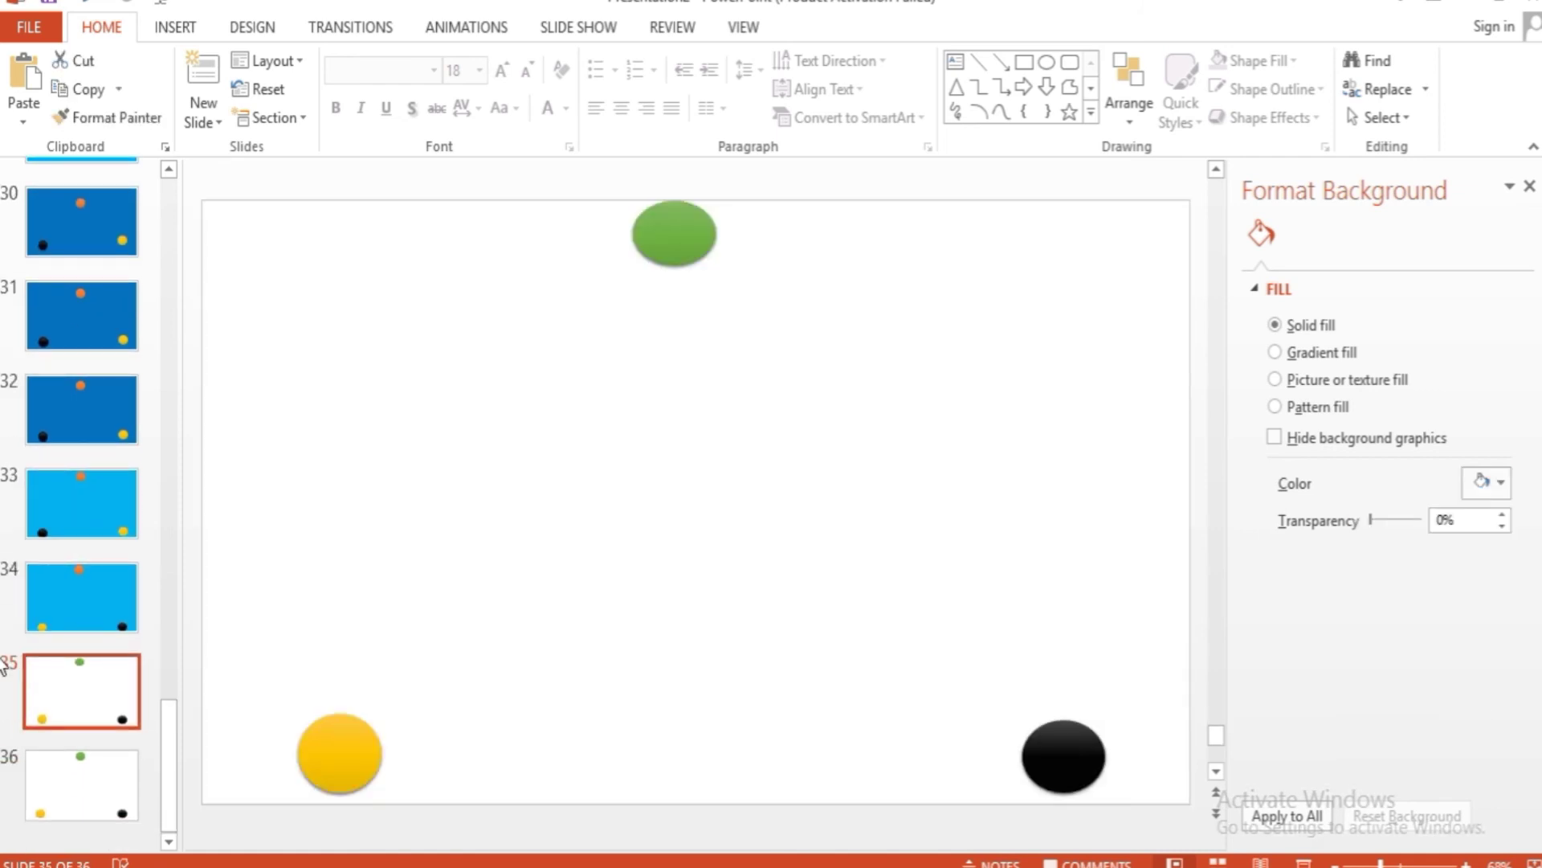
{"action": "left_click", "coordinate": [1484, 492]}
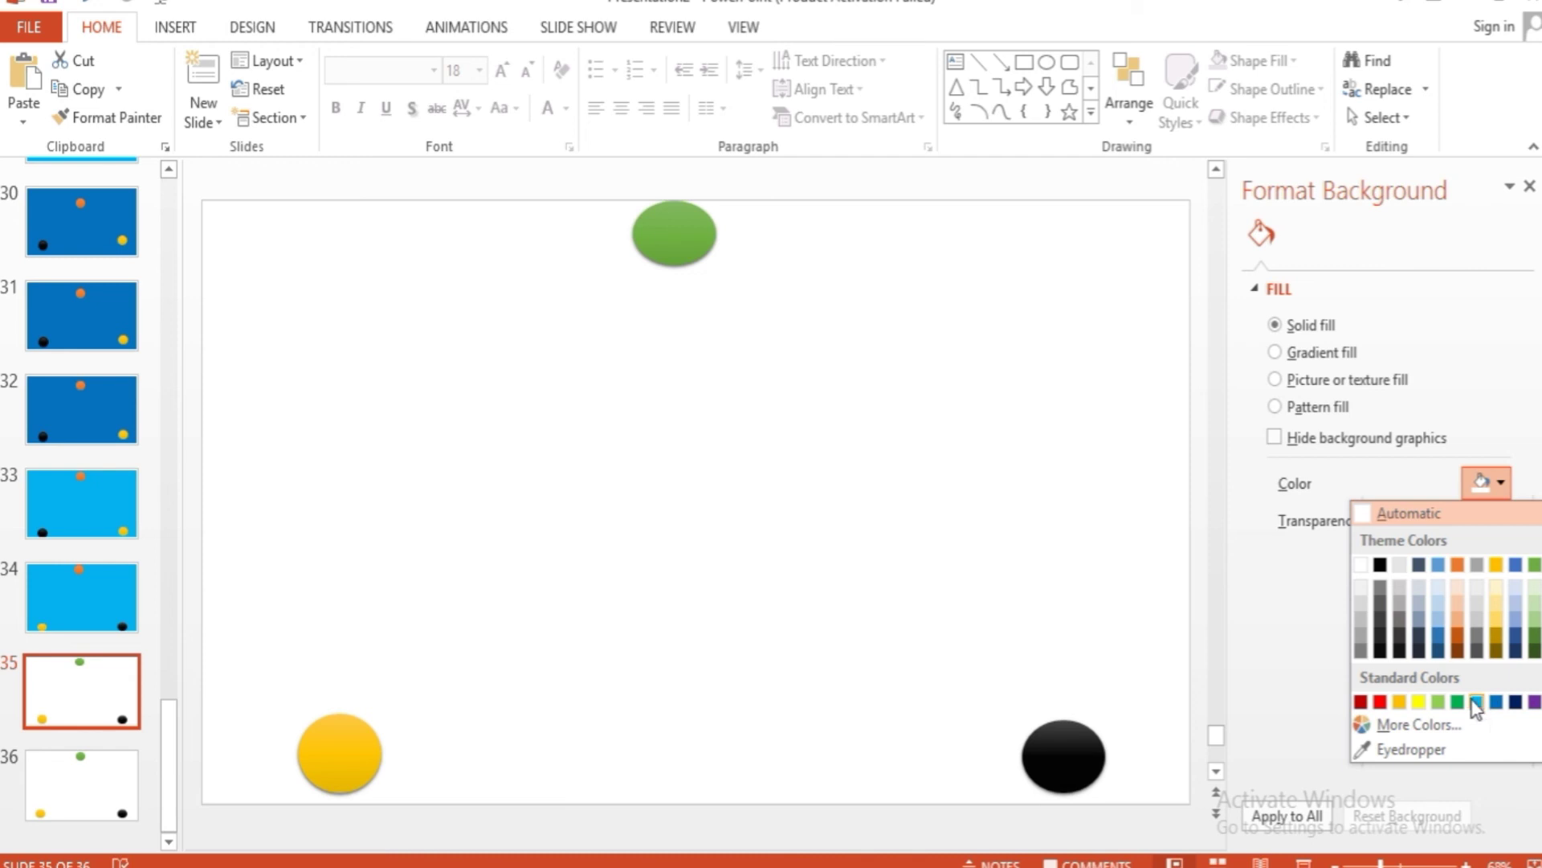
{"action": "left_click", "coordinate": [1477, 704]}
{"action": "left_click", "coordinate": [94, 776]}
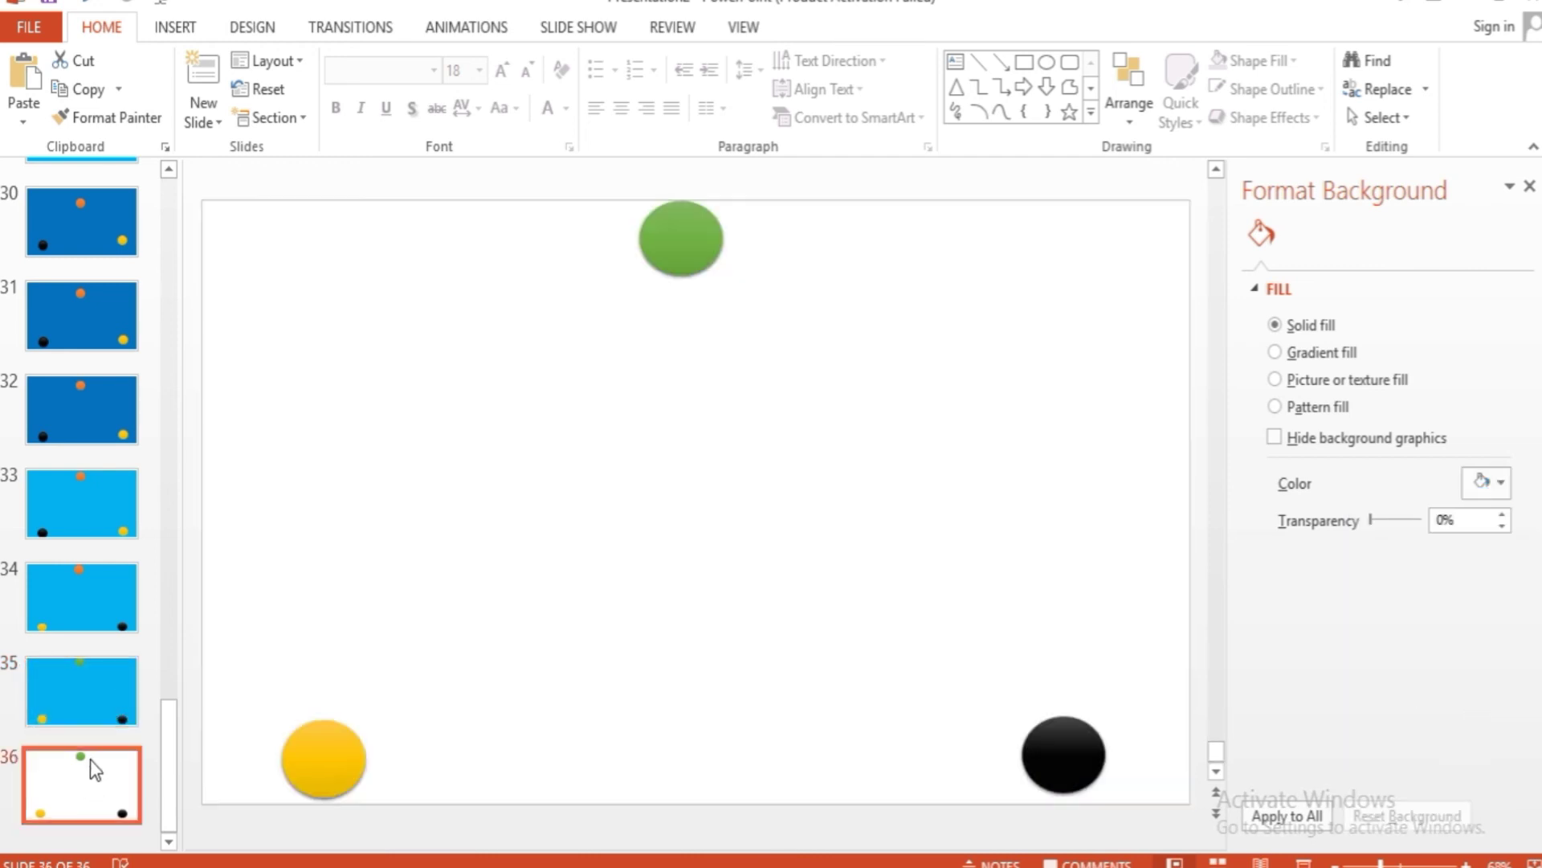
{"action": "left_click", "coordinate": [1465, 491]}
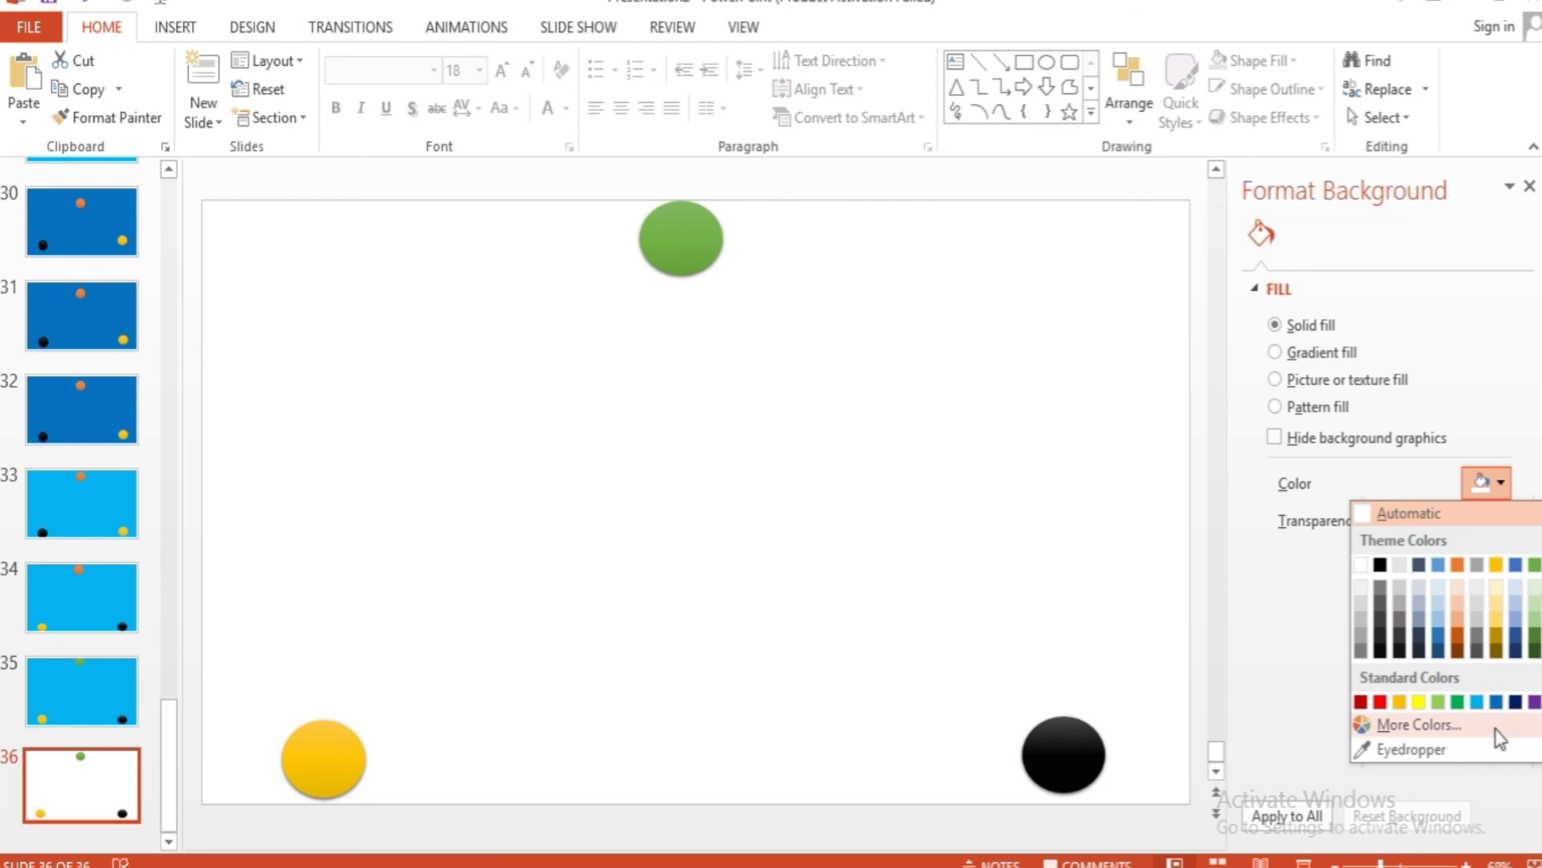
{"action": "left_click", "coordinate": [1477, 701]}
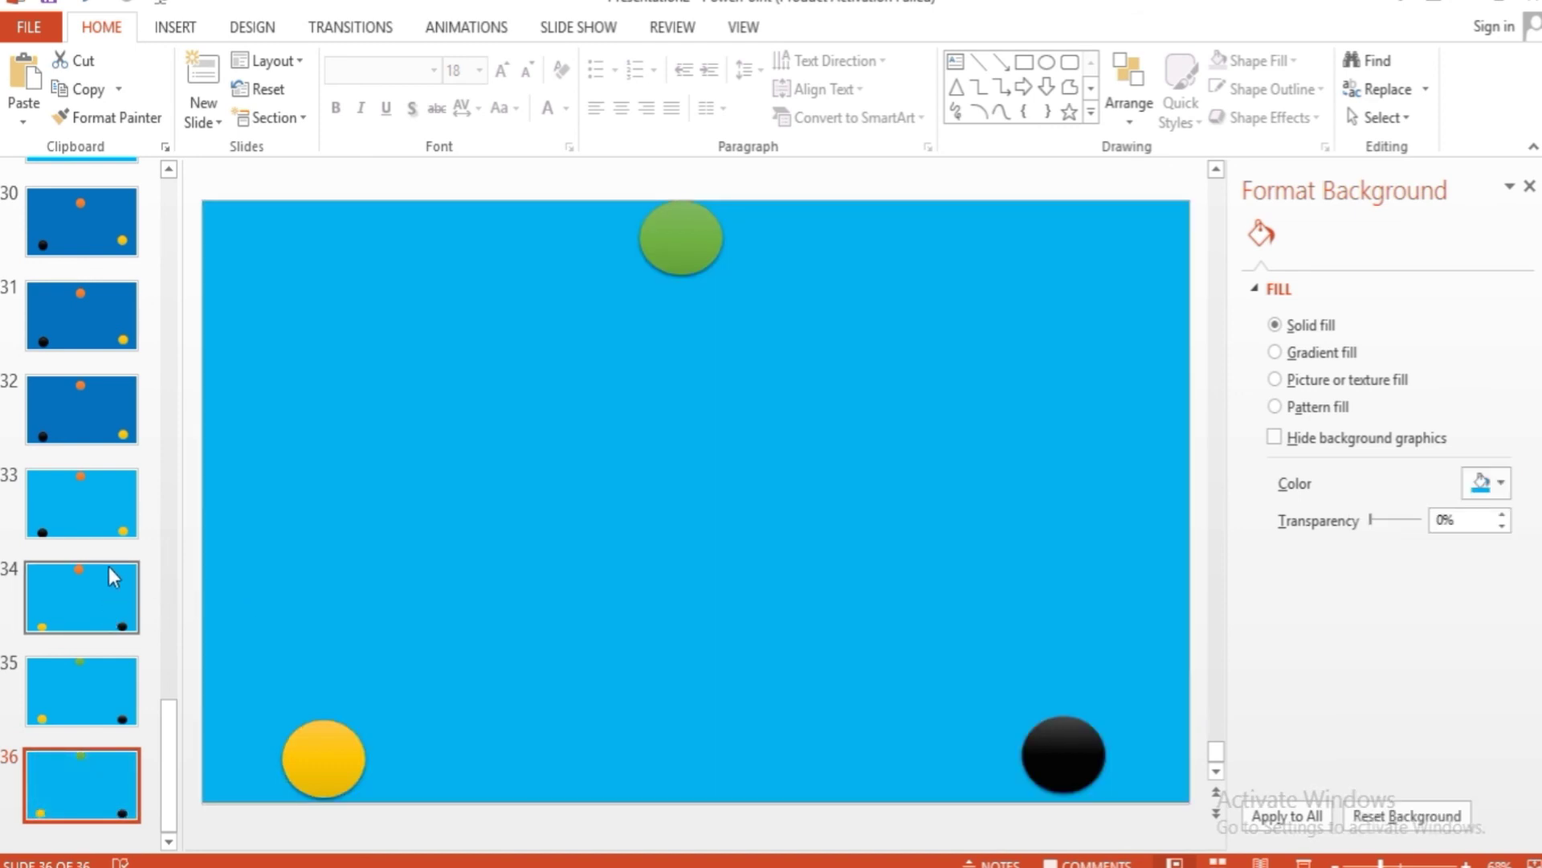
- Return to the top of the deck and start the slide show from slide 1 with F5
{"action": "scroll", "coordinate": [104, 589], "scroll_direction": "up", "scroll_amount": 4}
{"action": "scroll", "coordinate": [109, 435], "scroll_direction": "up", "scroll_amount": 4}
{"action": "scroll", "coordinate": [41, 233], "scroll_direction": "up", "scroll_amount": 4}
{"action": "scroll", "coordinate": [49, 229], "scroll_direction": "up", "scroll_amount": 4}
{"action": "scroll", "coordinate": [79, 224], "scroll_direction": "up", "scroll_amount": 4}
{"action": "scroll", "coordinate": [90, 236], "scroll_direction": "up", "scroll_amount": 5}
{"action": "scroll", "coordinate": [90, 237], "scroll_direction": "up", "scroll_amount": 3}
{"action": "scroll", "coordinate": [93, 203], "scroll_direction": "up", "scroll_amount": 2}
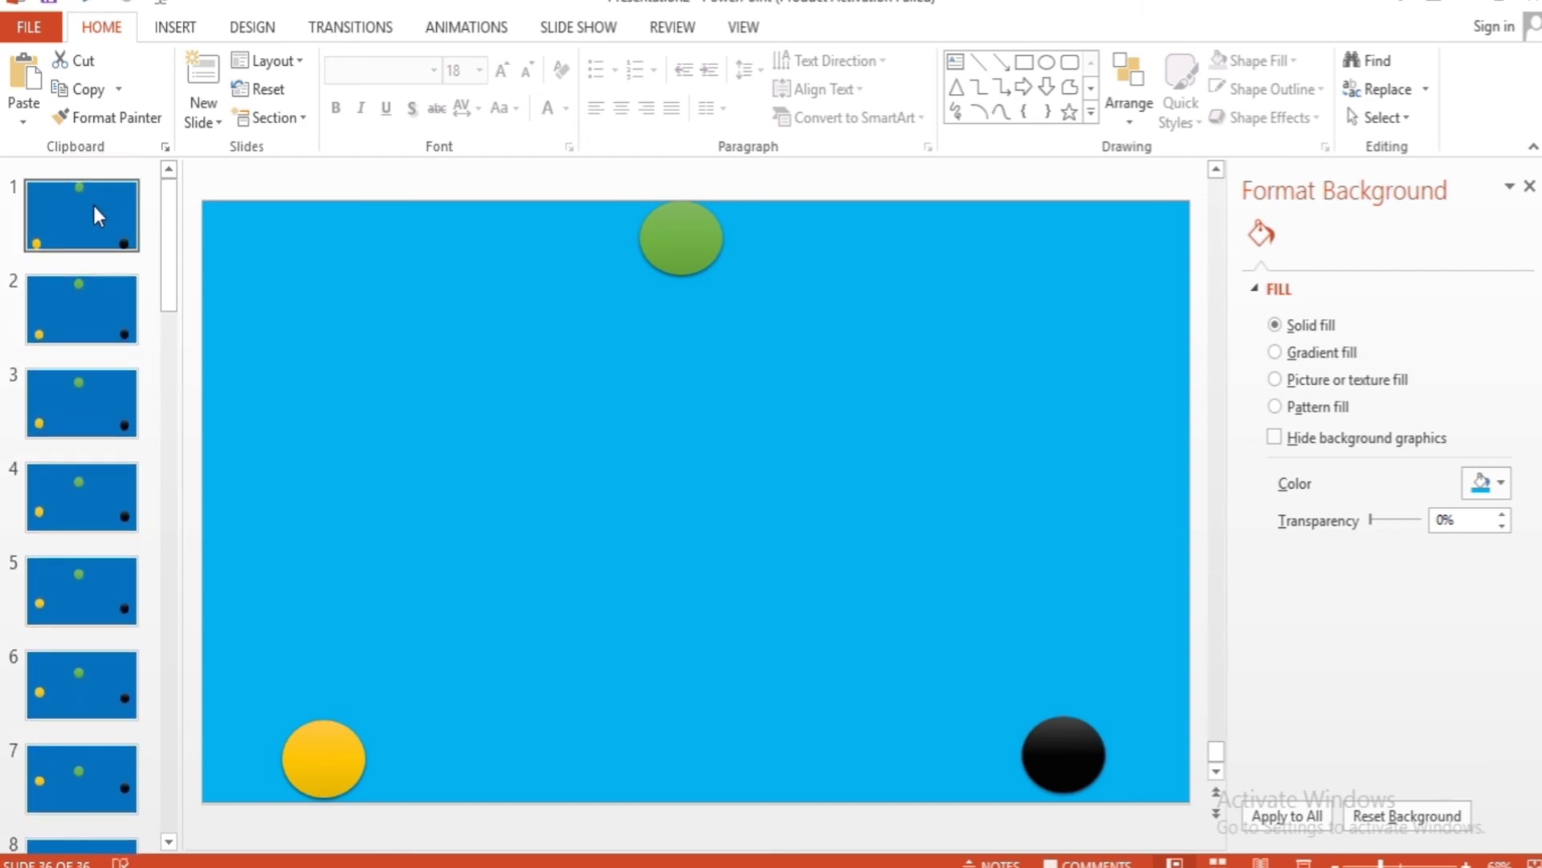
{"action": "key", "text": "F5"}
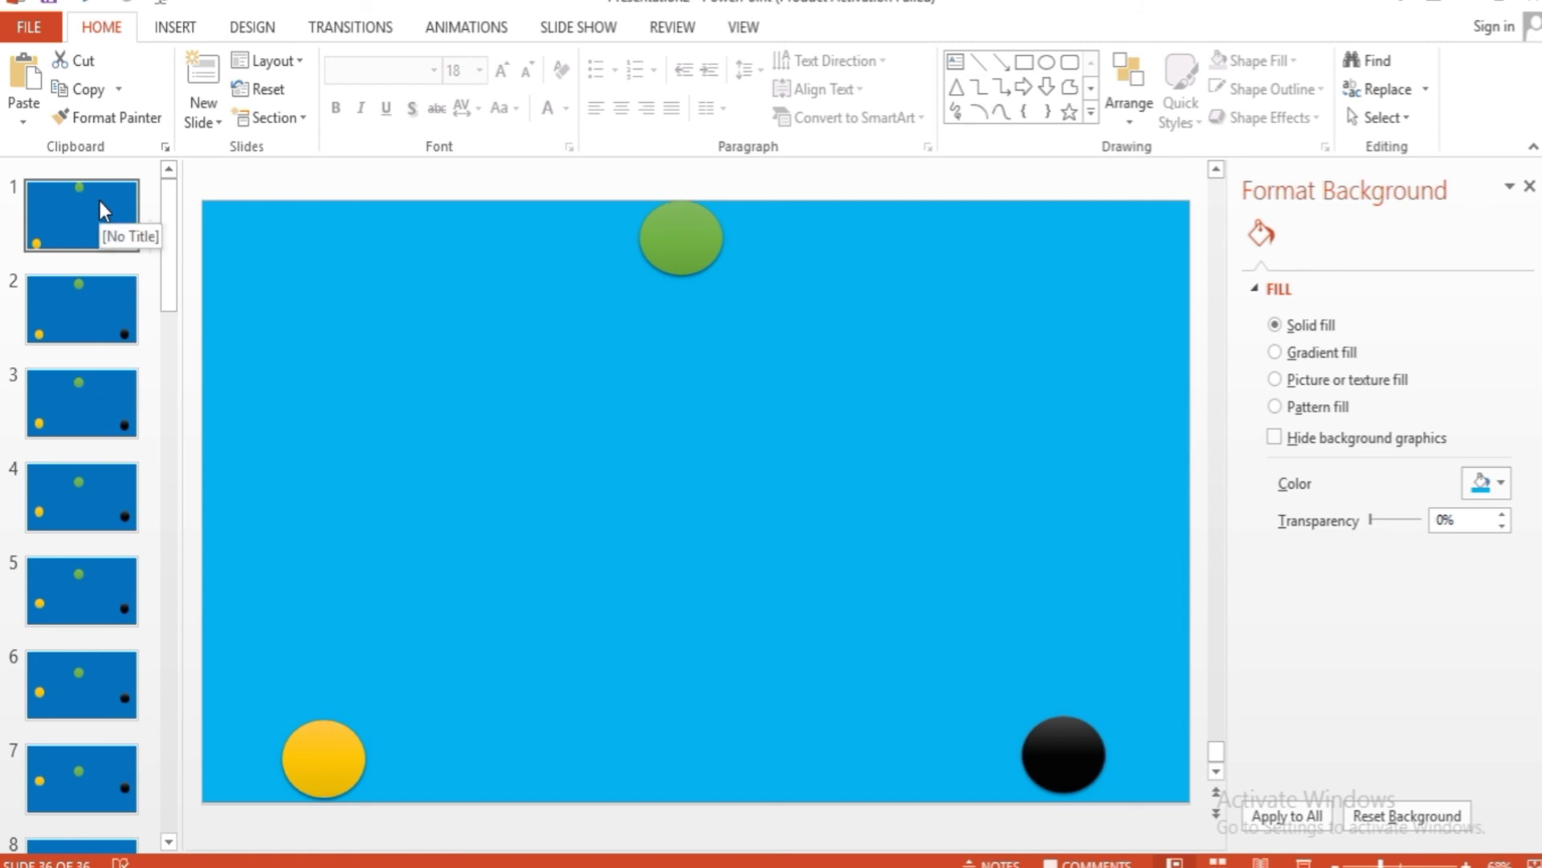
- Open slide 1 and step through the first few slides
{"action": "left_click", "coordinate": [99, 202]}
{"action": "key", "text": "Down"}
{"action": "key", "text": "Down"}
{"action": "key", "text": "Down"}
{"action": "key", "text": "Down"}
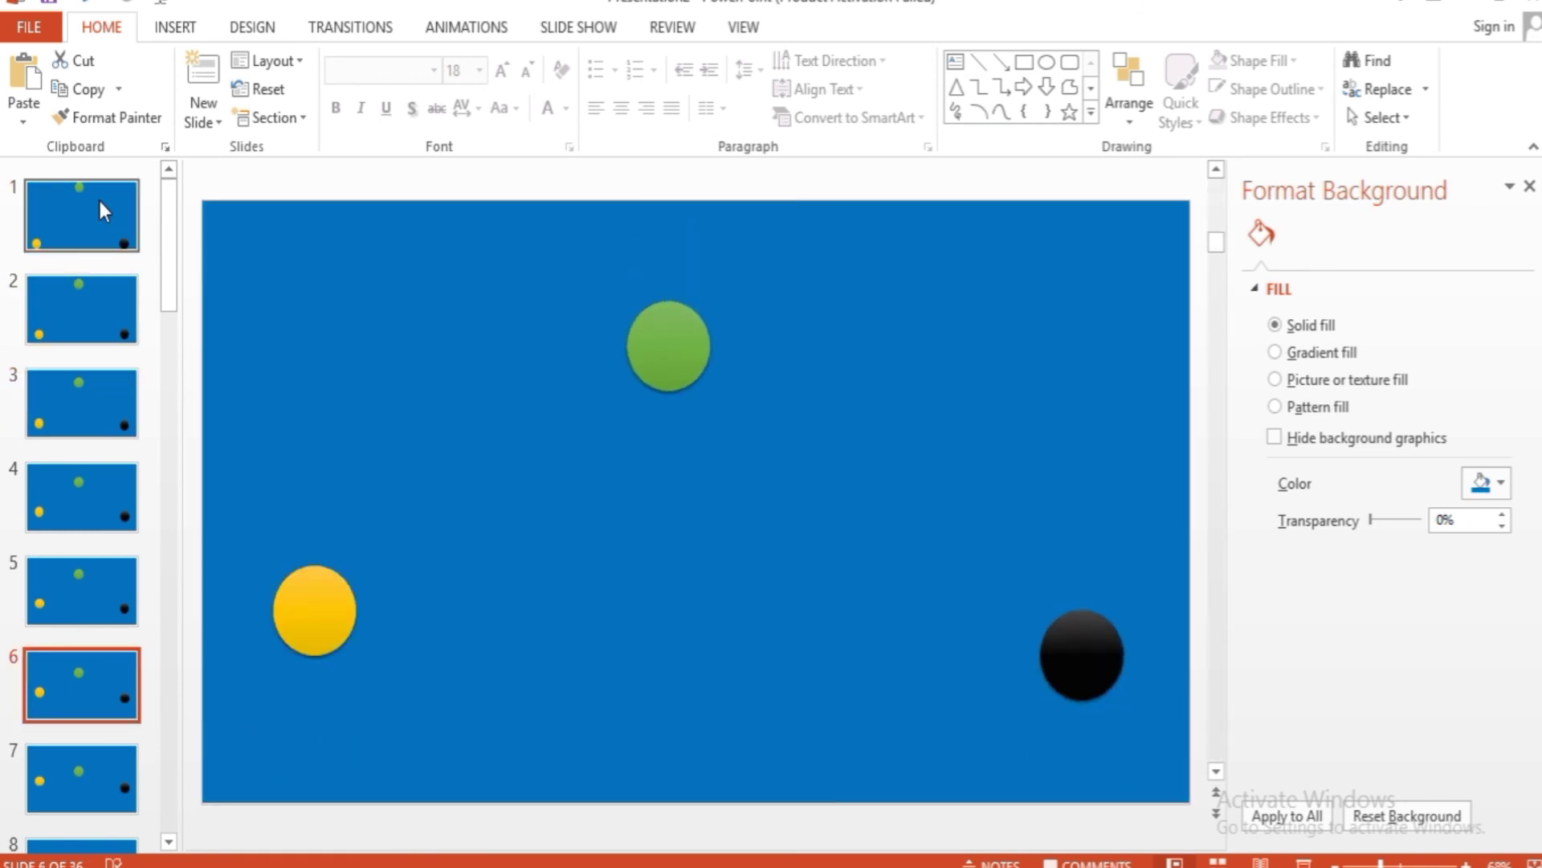
{"action": "key", "text": "Down"}
{"action": "key", "text": "Down"}
{"action": "key", "text": "Down"}
{"action": "key", "text": "Down"}
{"action": "key", "text": "Down"}
{"action": "key", "text": "Down"}
{"action": "key", "text": "Down"}
{"action": "key", "text": "Down"}
{"action": "key", "text": "Down"}
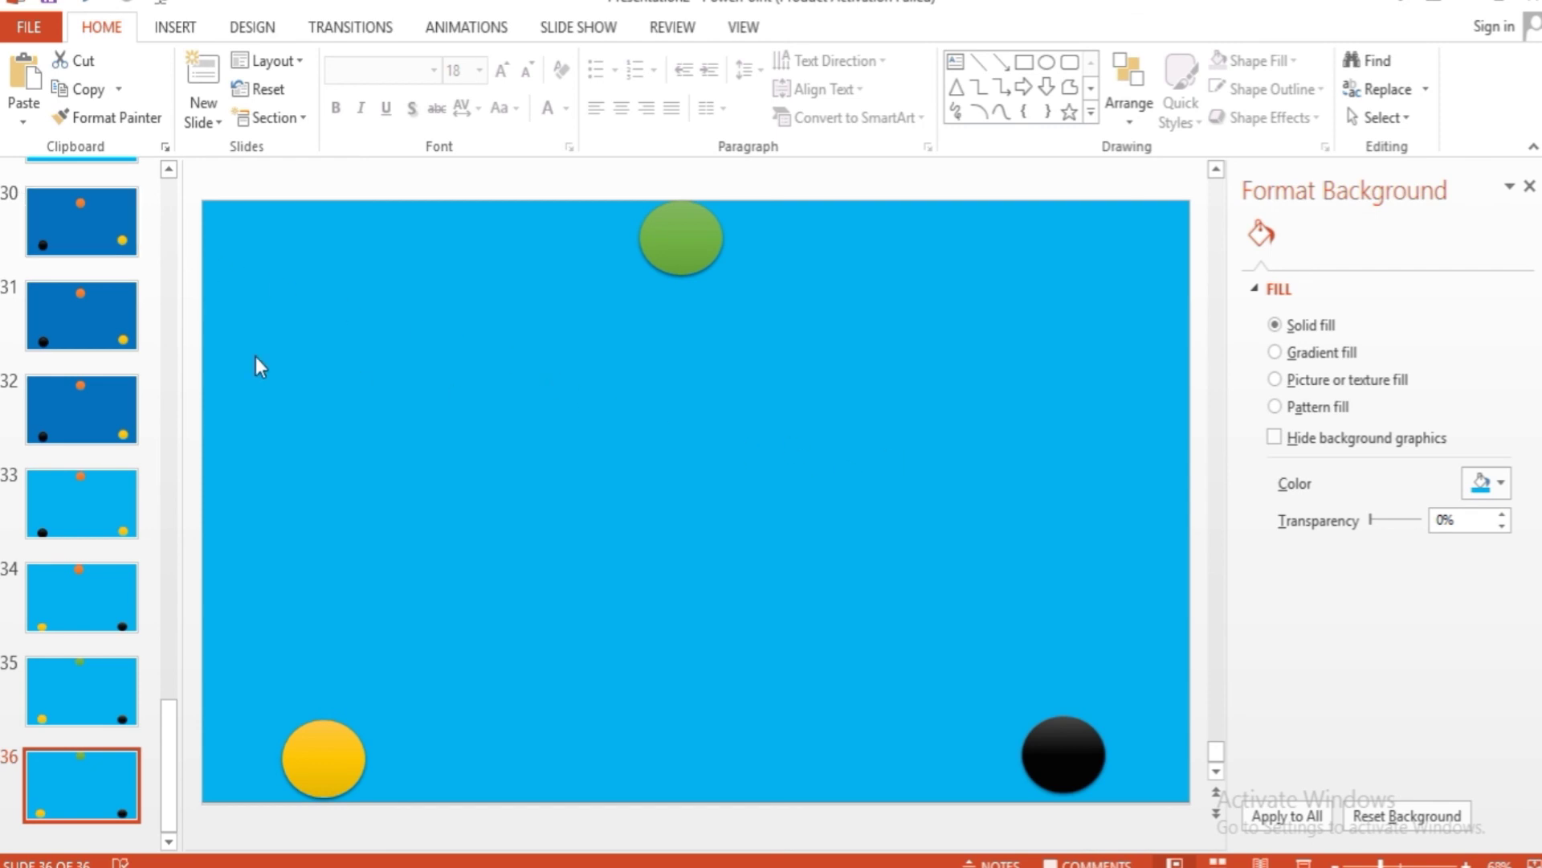
- Play the slide show From Beginning, then end it with Esc
{"action": "left_click", "coordinate": [599, 32]}
{"action": "left_click", "coordinate": [32, 97]}
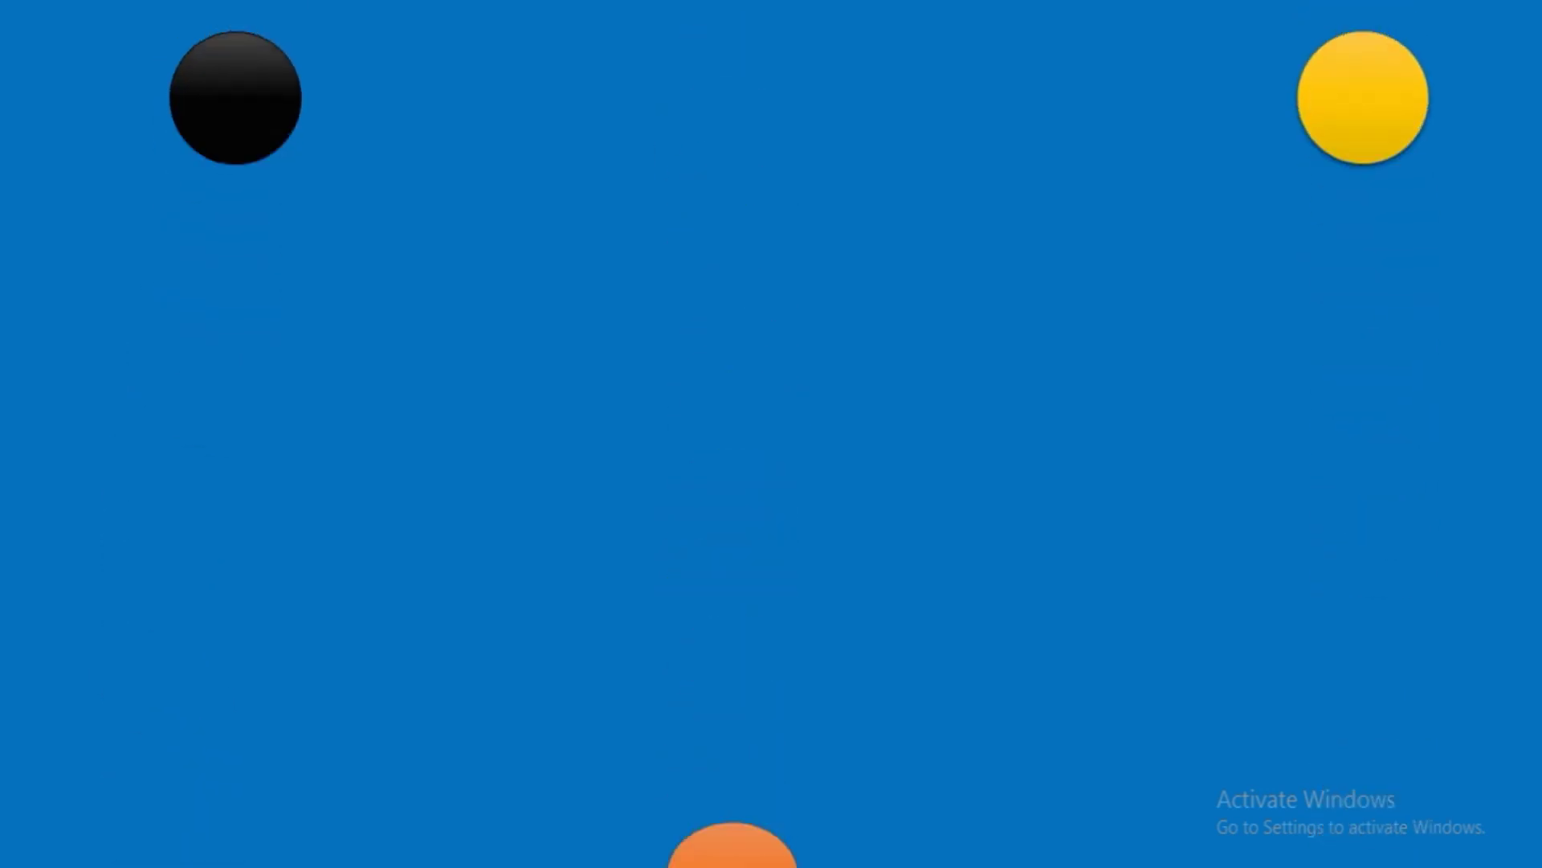
{"action": "key", "text": "Escape"}
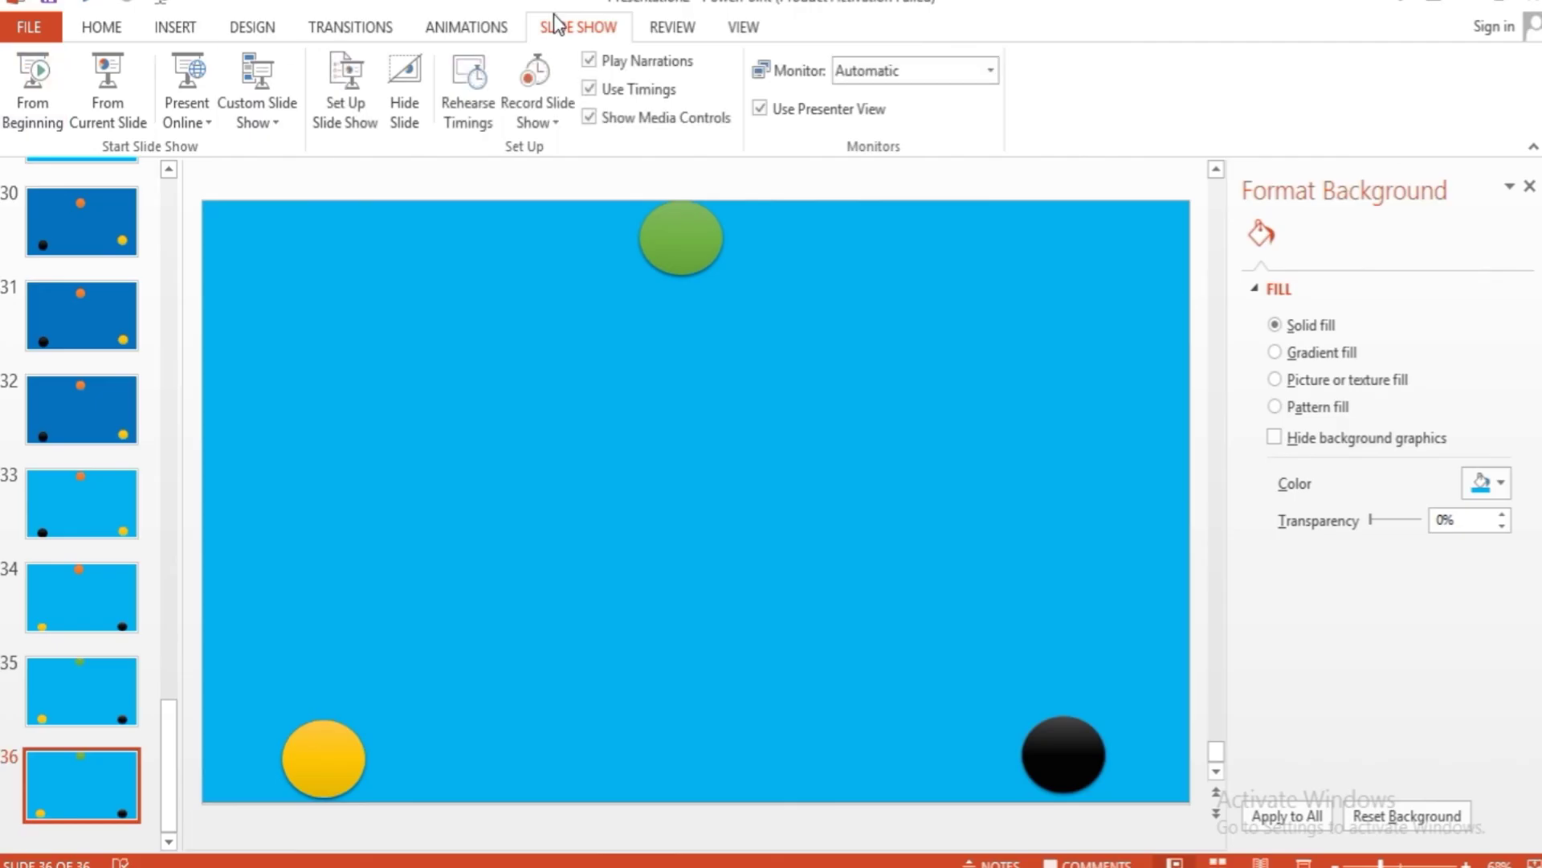